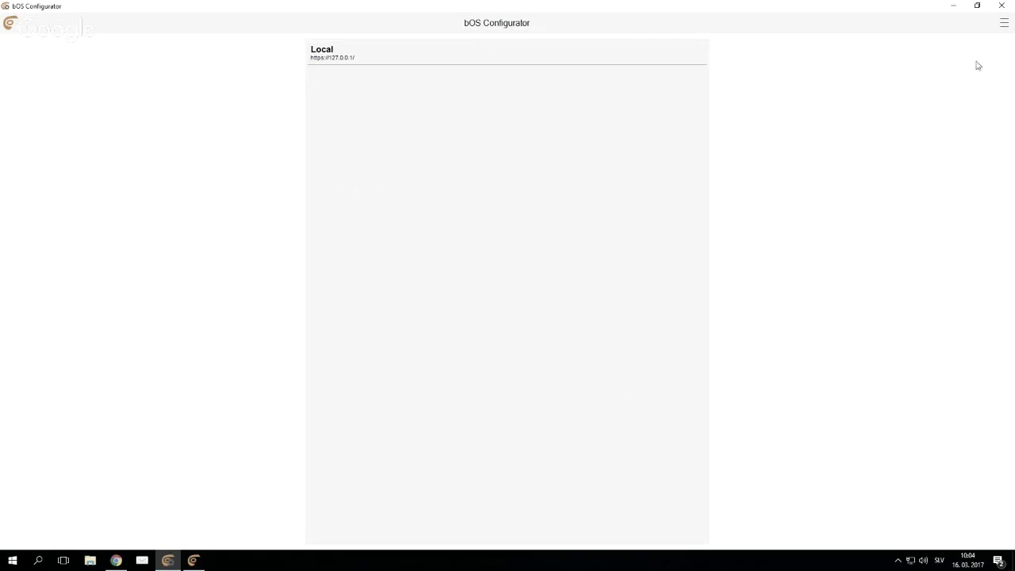
{"action": "left_click", "coordinate": [1003, 30]}
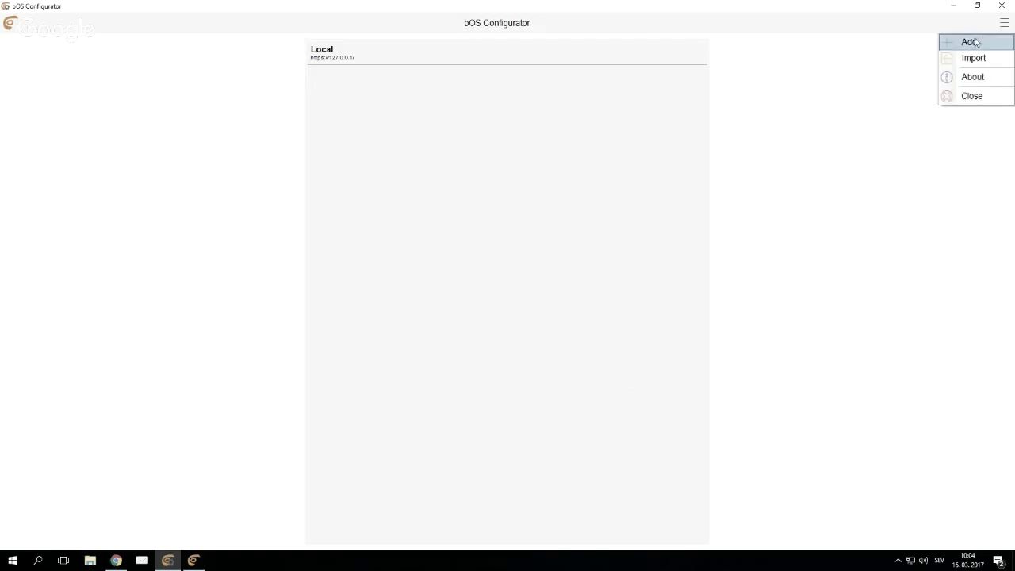
{"action": "left_click", "coordinate": [975, 42]}
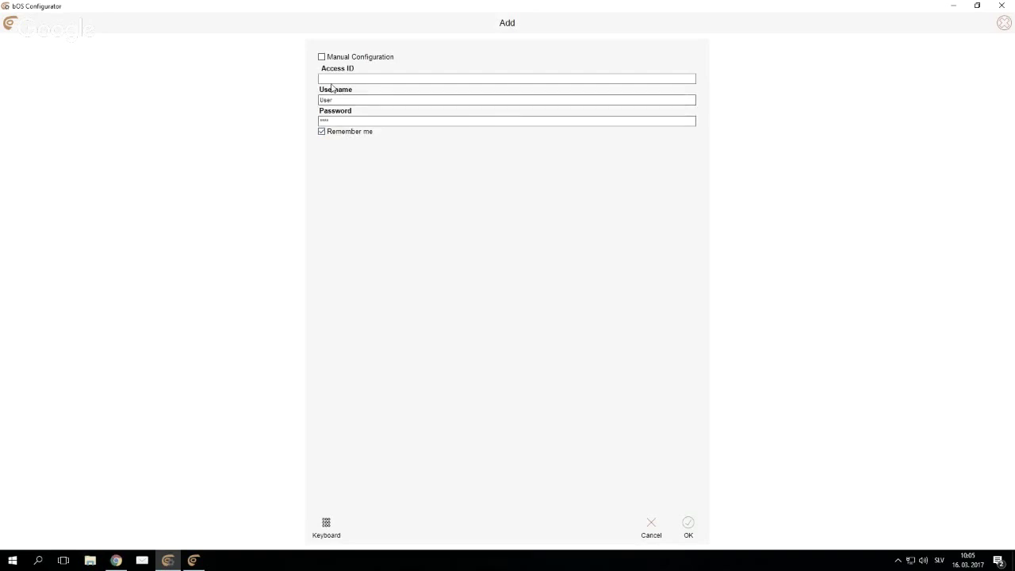
{"action": "left_click", "coordinate": [324, 60]}
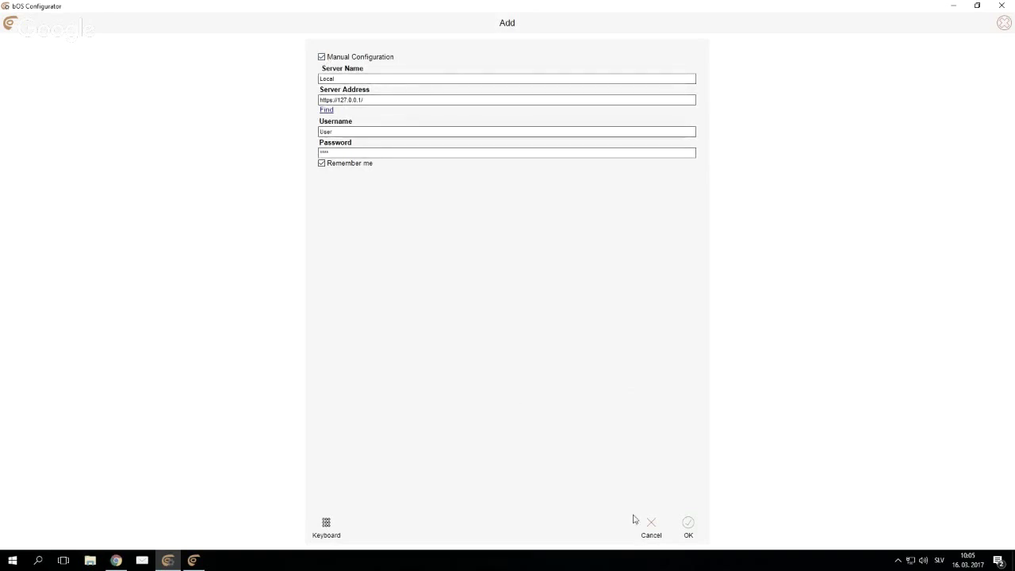
{"action": "left_click", "coordinate": [688, 523]}
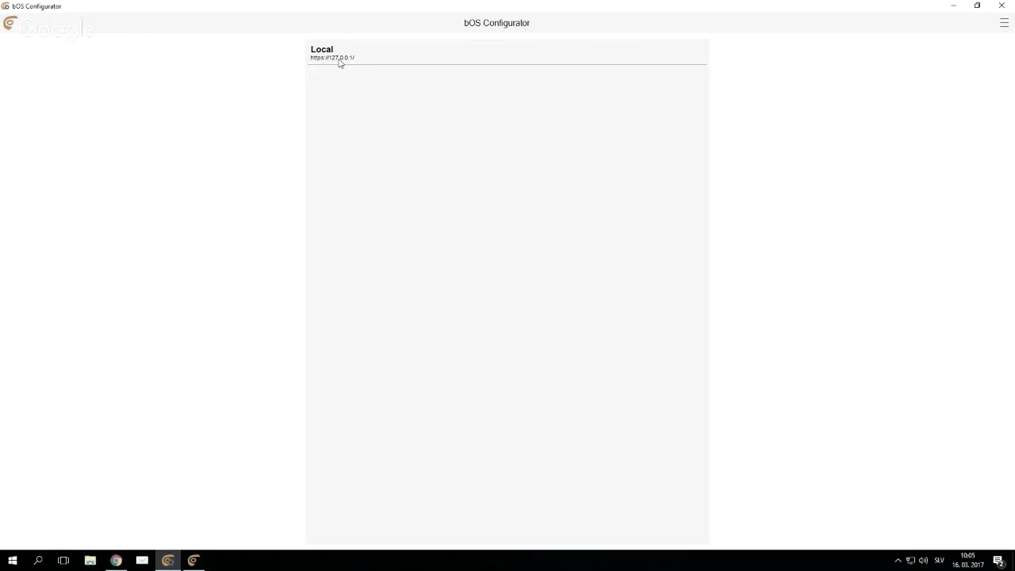
{"action": "left_click", "coordinate": [339, 61]}
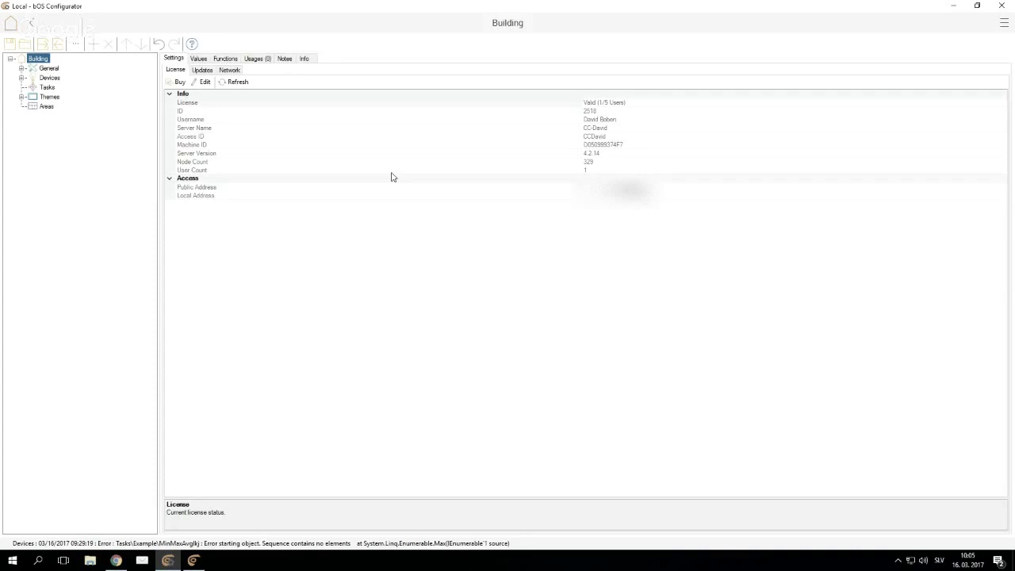
Step: Expand the General branch of the building tree to view its nodes and collapse it again
{"action": "left_click", "coordinate": [22, 69]}
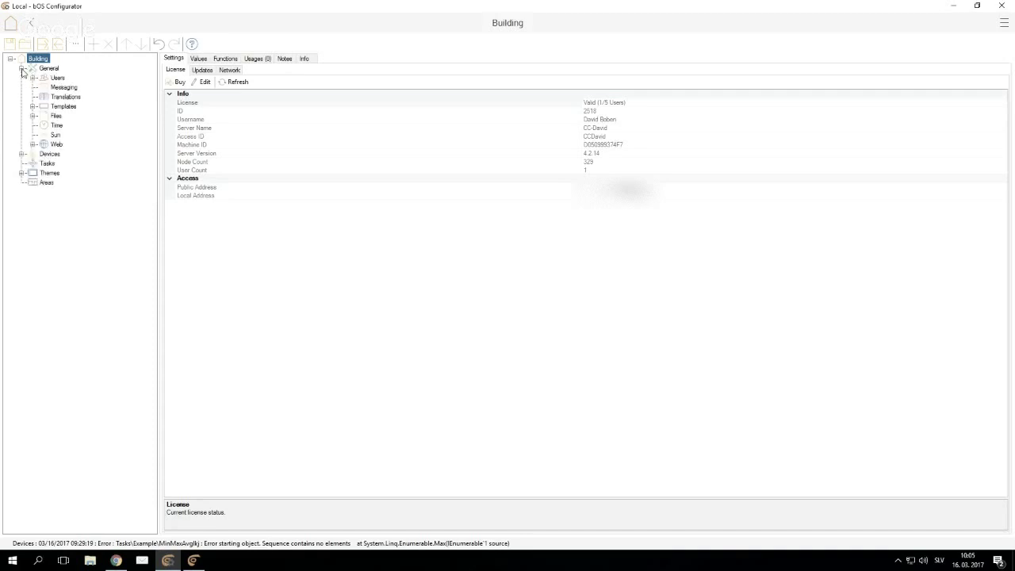
{"action": "left_click", "coordinate": [22, 68]}
{"action": "left_click", "coordinate": [22, 68]}
{"action": "left_click", "coordinate": [21, 68]}
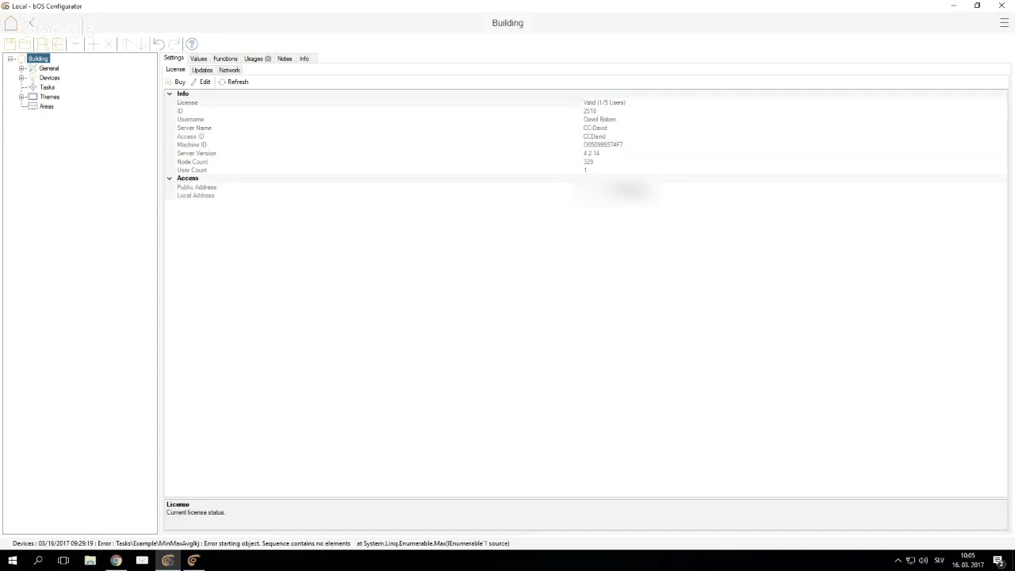
Step: Open the server licence for editing on the ComfortClick website, log in, review the Controller Access fields and close the page
{"action": "left_click", "coordinate": [222, 103]}
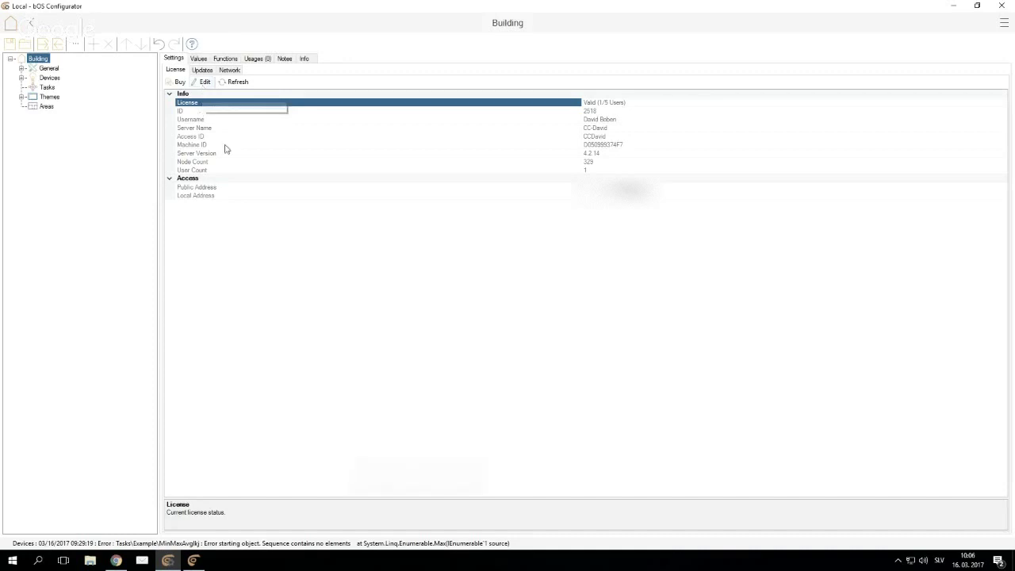
{"action": "left_click", "coordinate": [203, 81]}
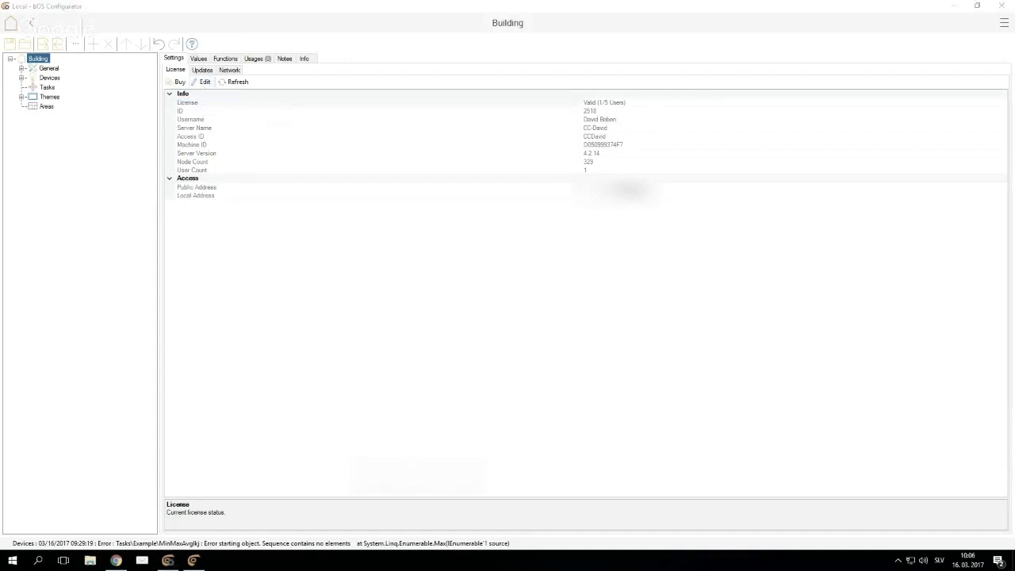
{"action": "double_click", "coordinate": [388, 222]}
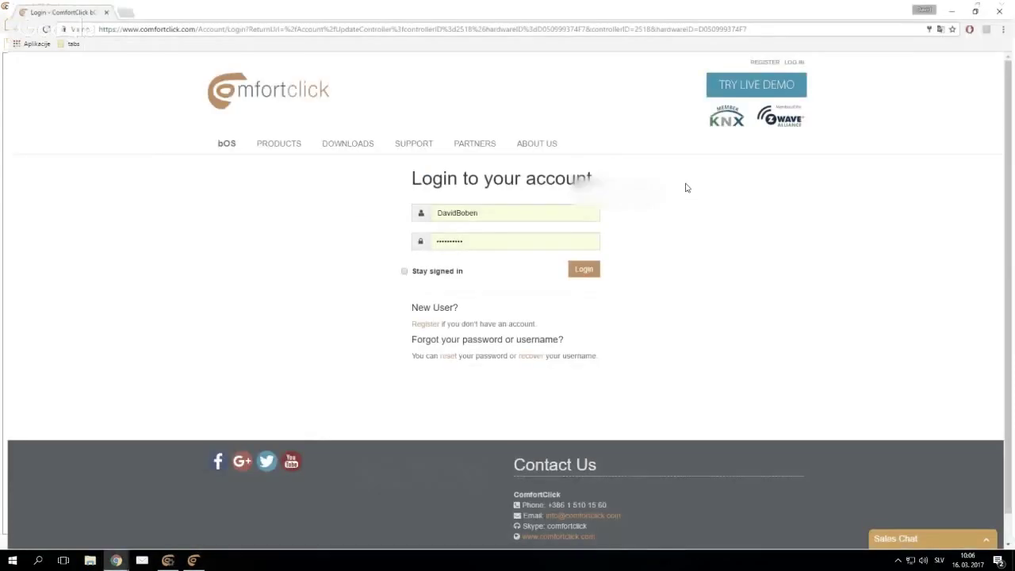
{"action": "left_click", "coordinate": [583, 269]}
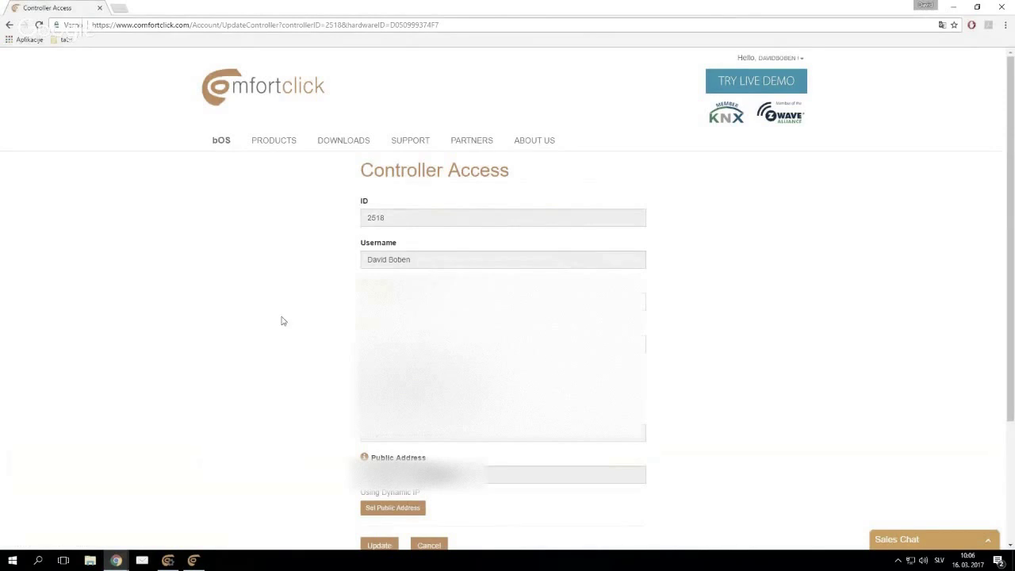
{"action": "scroll", "coordinate": [283, 321], "scroll_direction": "down", "scroll_amount": 1}
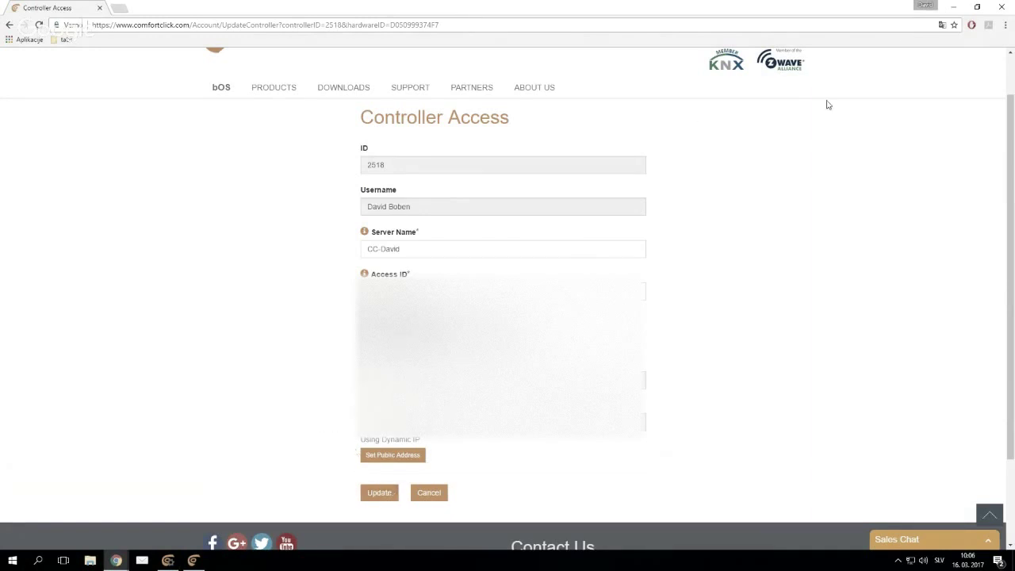
{"action": "left_click", "coordinate": [1001, 6]}
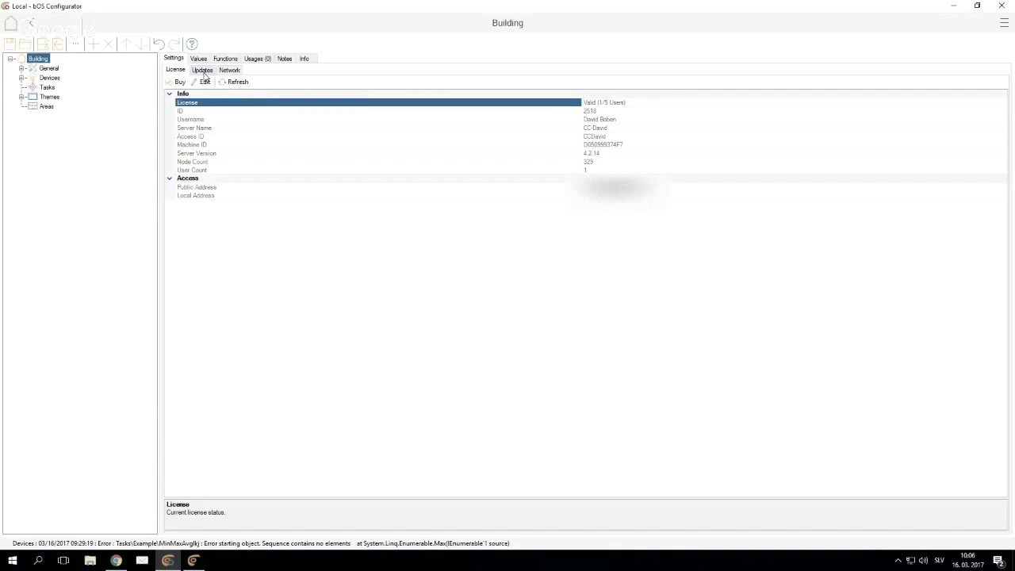
Step: Check the building for available updates and view its network settings
{"action": "left_click", "coordinate": [203, 71]}
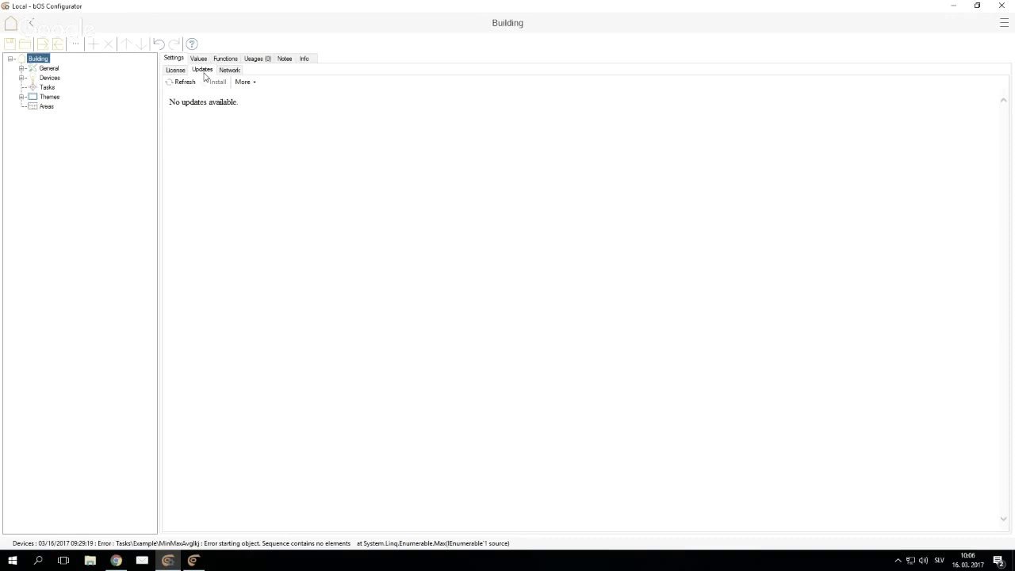
{"action": "left_click", "coordinate": [189, 82]}
{"action": "left_click", "coordinate": [231, 71]}
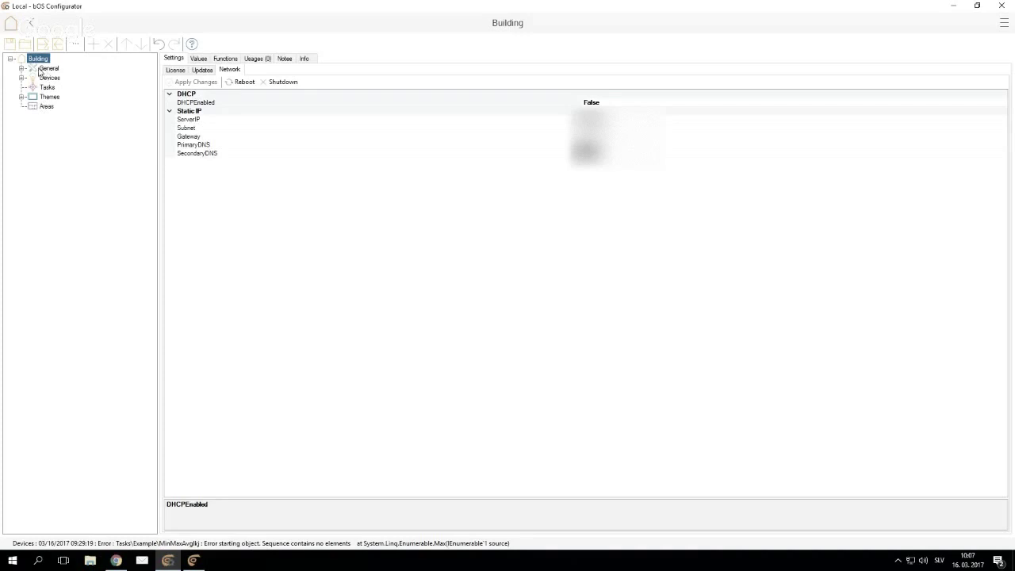
Step: Examine the User account's authentication, messaging and alert settings, and the UMI_SUPER device registered under it
{"action": "left_click", "coordinate": [22, 69]}
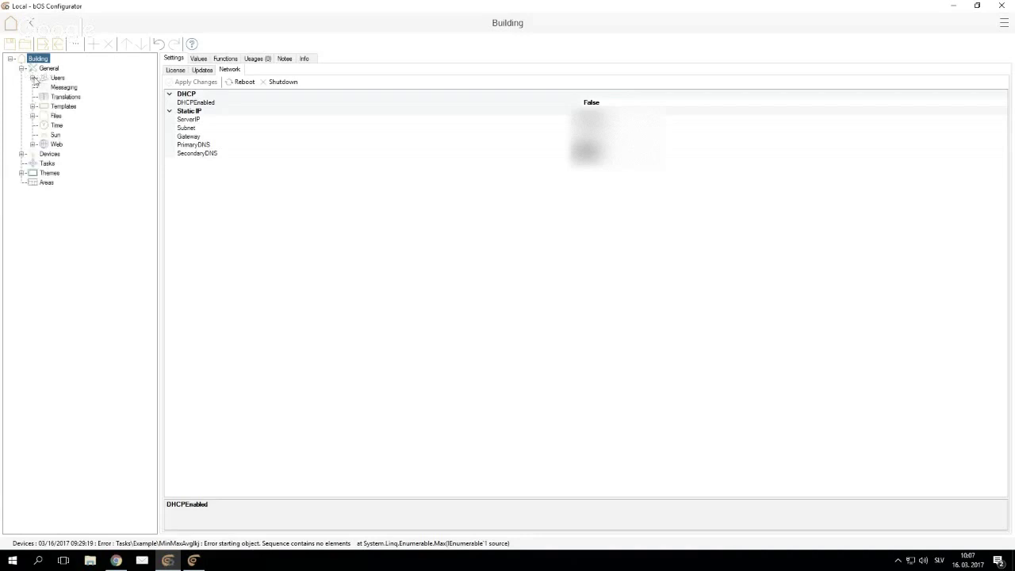
{"action": "left_click", "coordinate": [33, 78]}
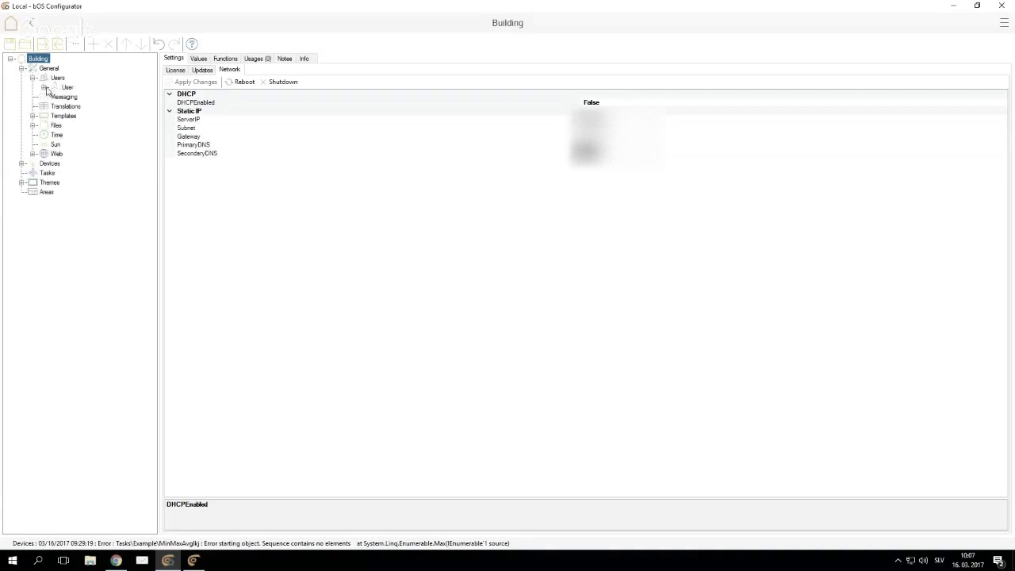
{"action": "left_click", "coordinate": [45, 88]}
{"action": "left_click", "coordinate": [60, 89]}
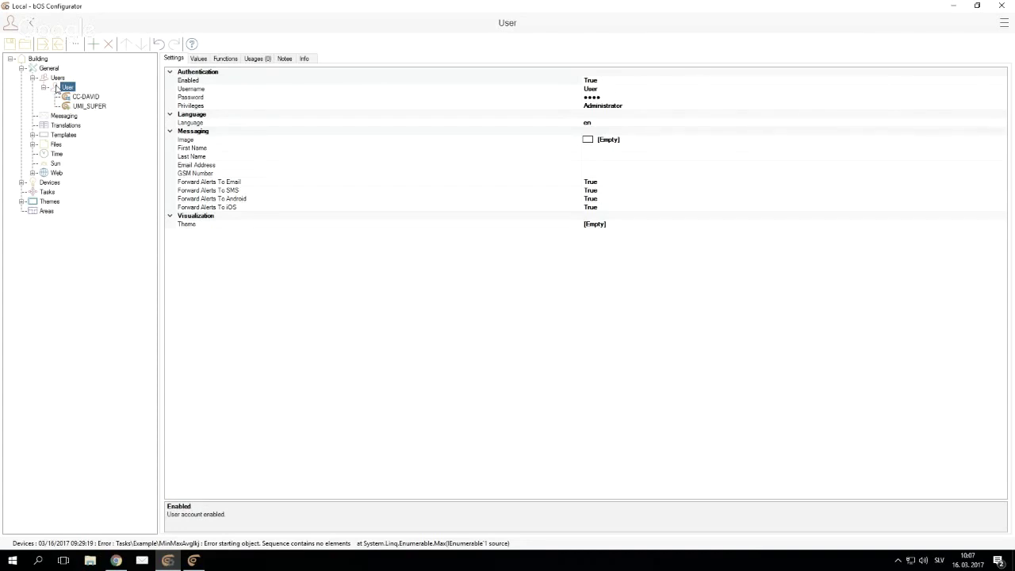
{"action": "left_click", "coordinate": [211, 150]}
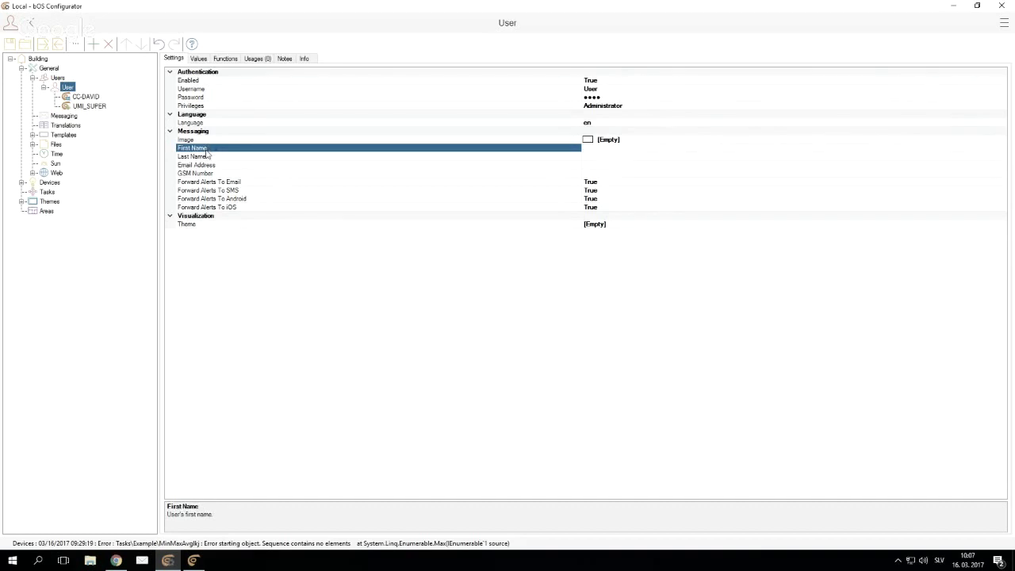
{"action": "left_click", "coordinate": [228, 199]}
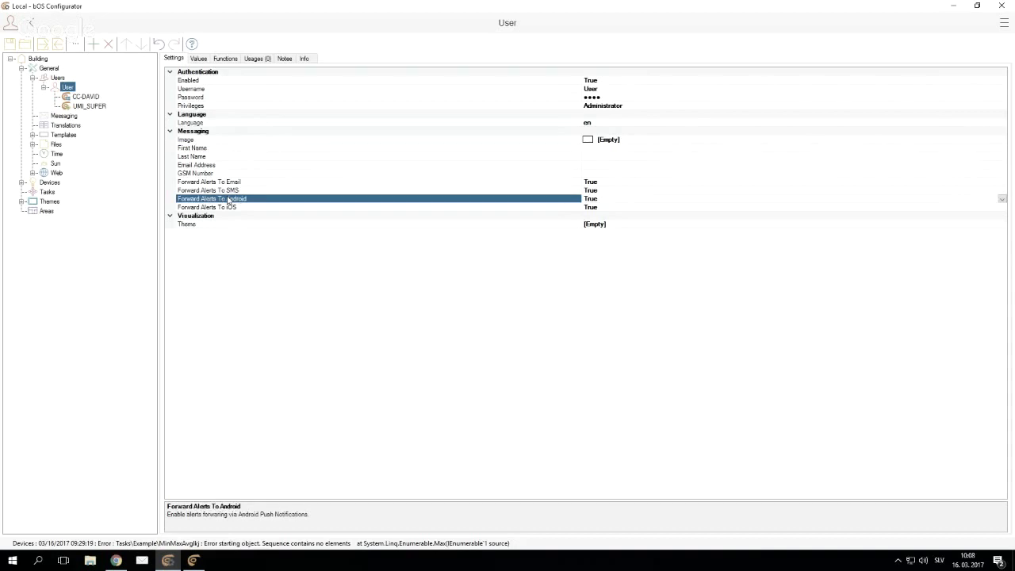
{"action": "left_click", "coordinate": [100, 112]}
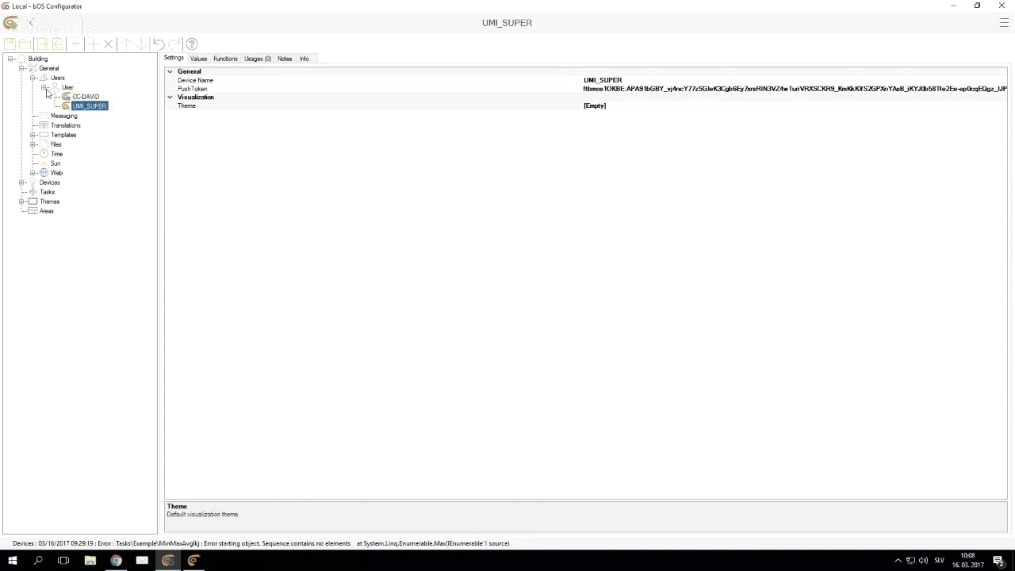
{"action": "left_click", "coordinate": [43, 87]}
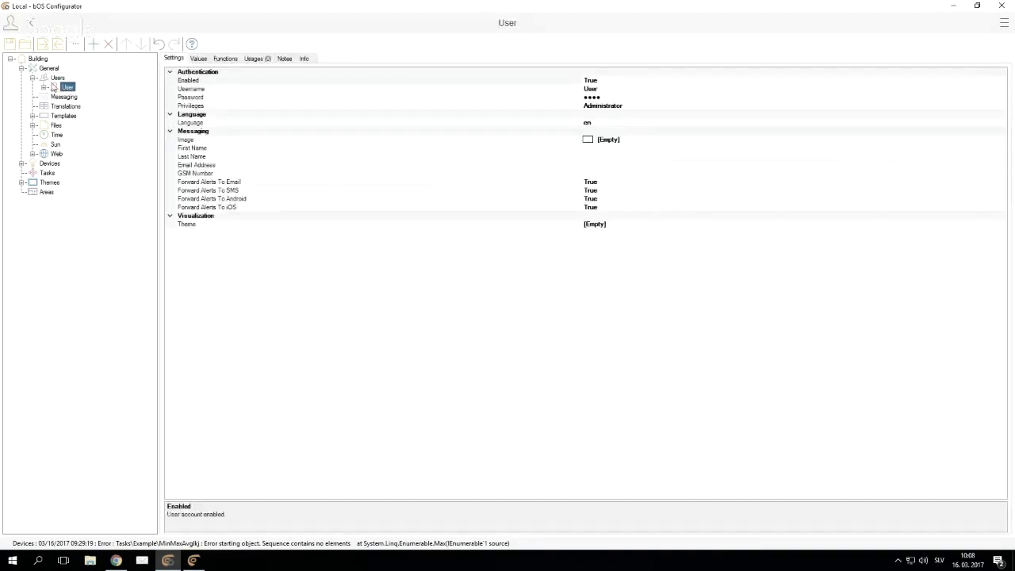
Step: Switch SMTP email off and back on in the Messaging settings
{"action": "left_click", "coordinate": [58, 98]}
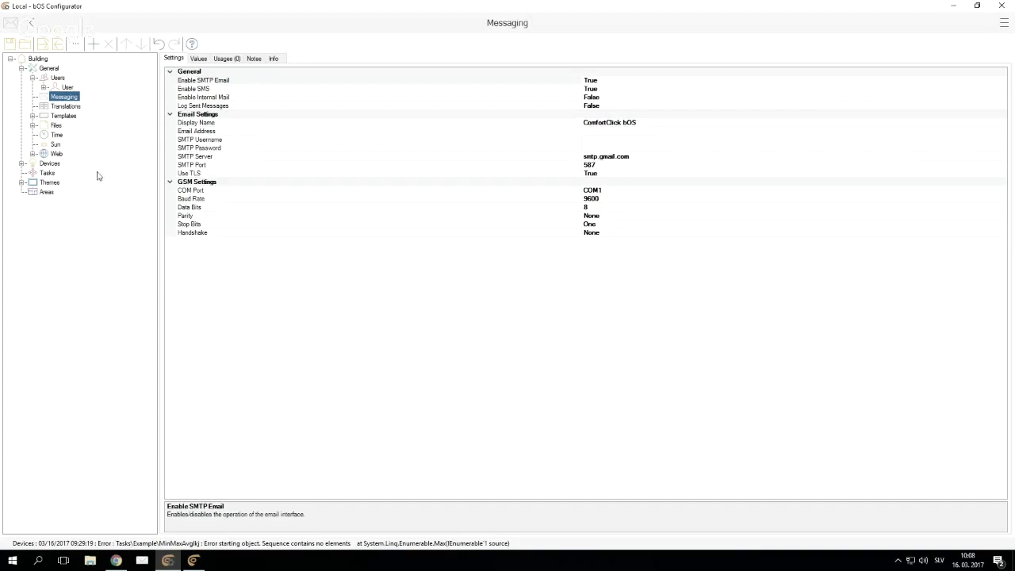
{"action": "double_click", "coordinate": [235, 82]}
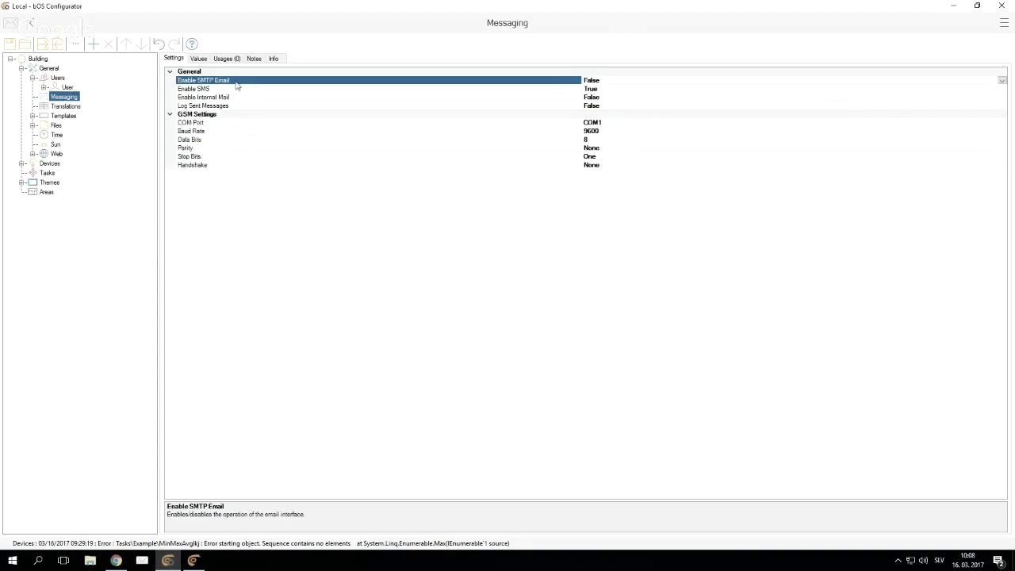
{"action": "double_click", "coordinate": [231, 83]}
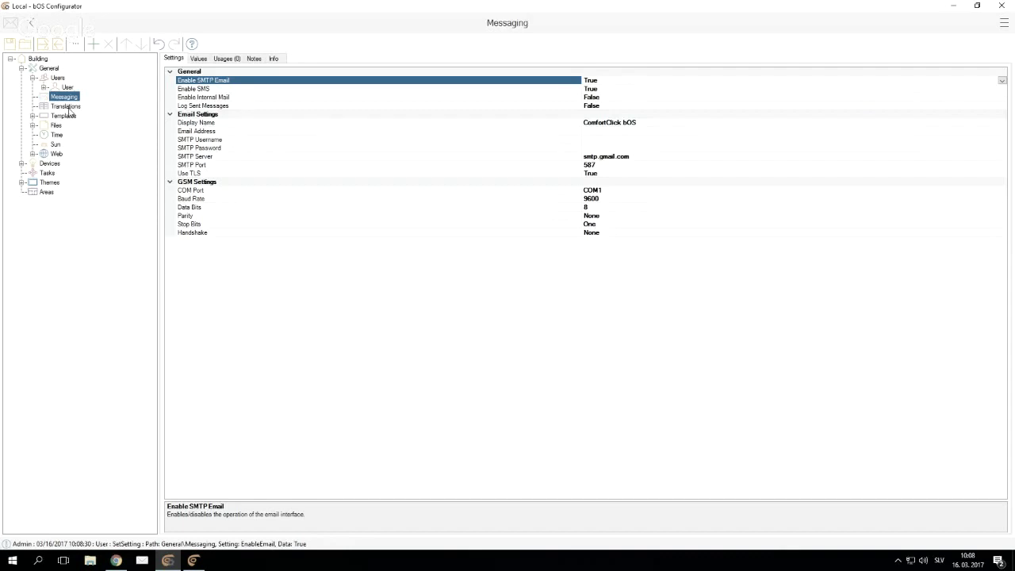
Step: Examine the Translations table and the Colors and Controls groups under Templates
{"action": "left_click", "coordinate": [67, 106]}
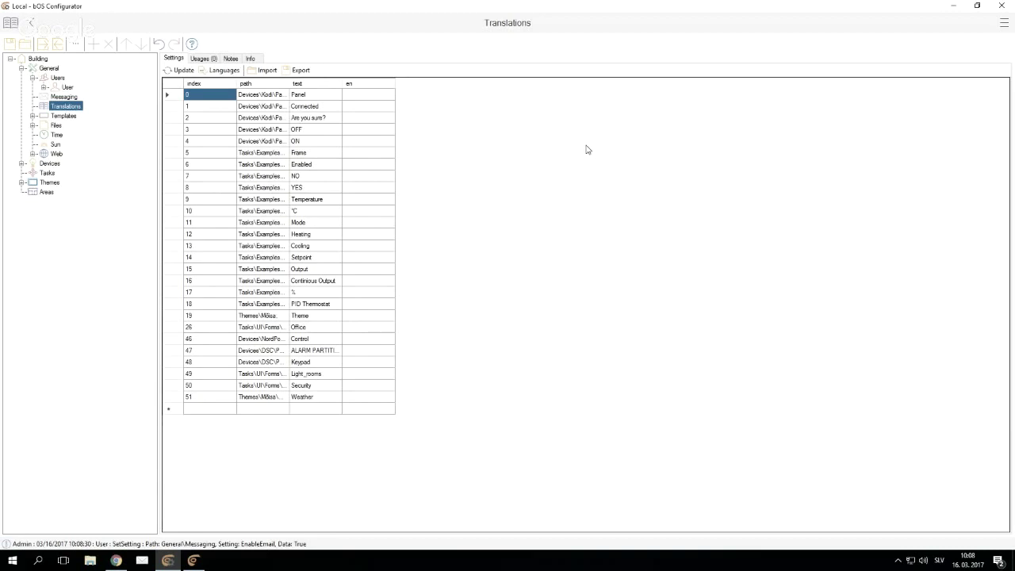
{"action": "left_click", "coordinate": [32, 117]}
{"action": "left_click", "coordinate": [55, 117]}
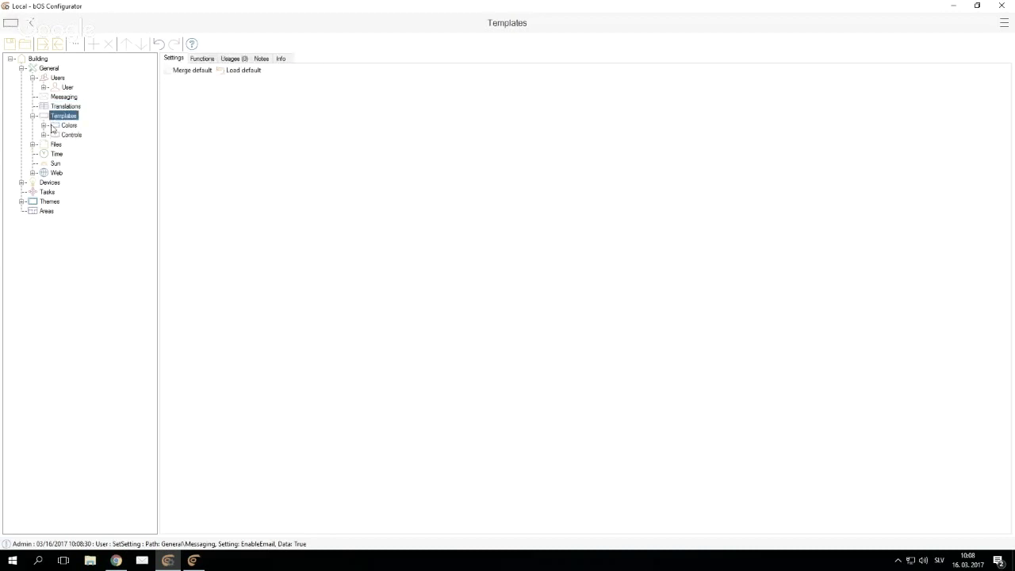
{"action": "left_click", "coordinate": [43, 125]}
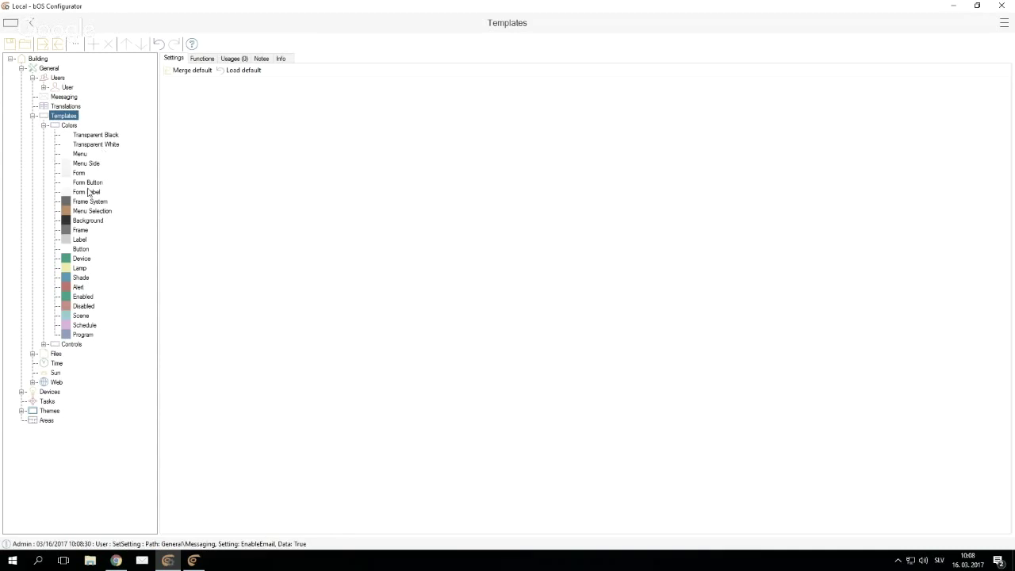
{"action": "left_click", "coordinate": [45, 344]}
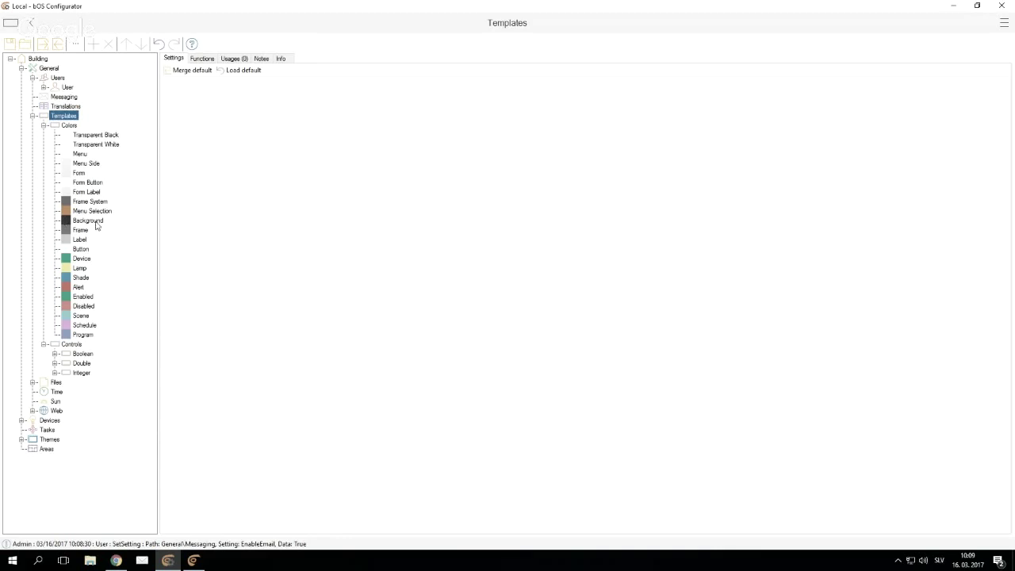
{"action": "left_click", "coordinate": [43, 126]}
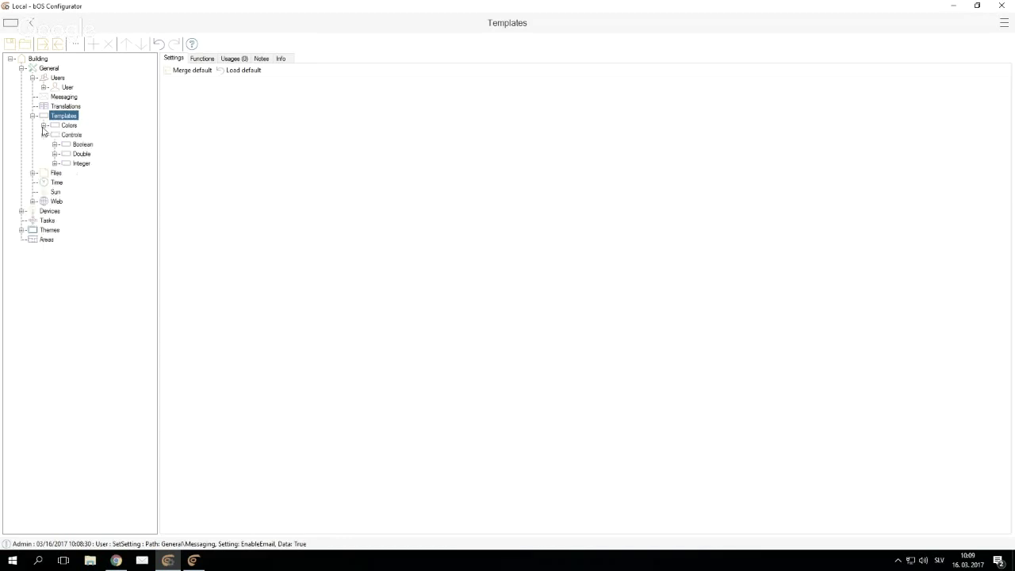
{"action": "left_click", "coordinate": [32, 116]}
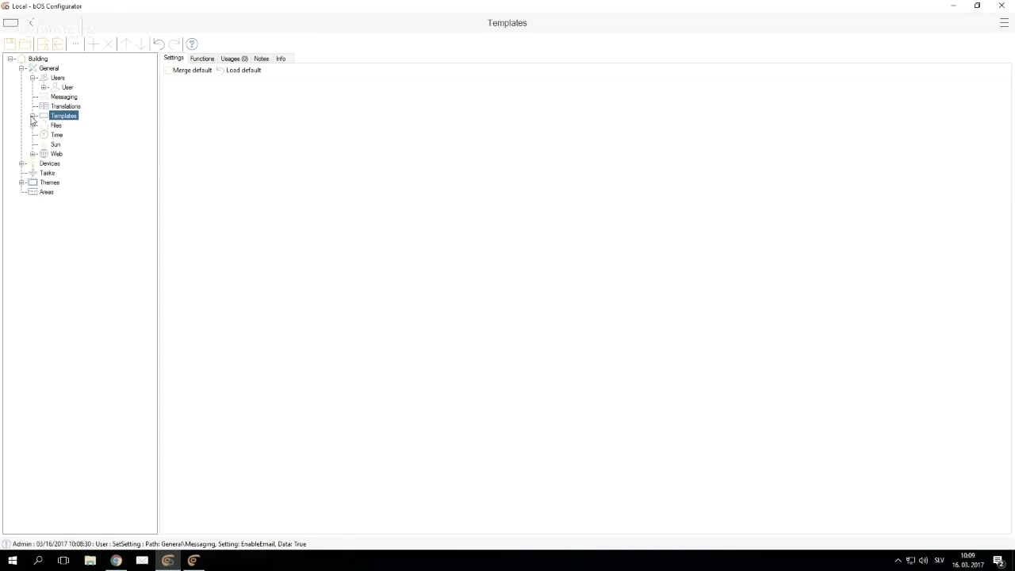
Step: Look through the Images folder under Files and collapse the Files branch again
{"action": "left_click", "coordinate": [32, 126]}
{"action": "left_click", "coordinate": [45, 126]}
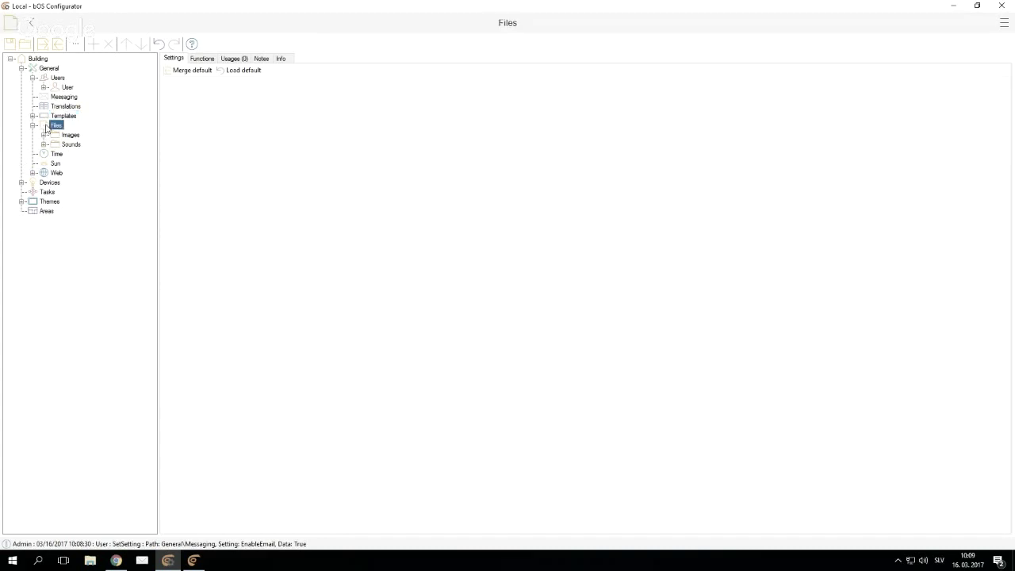
{"action": "left_click", "coordinate": [44, 134]}
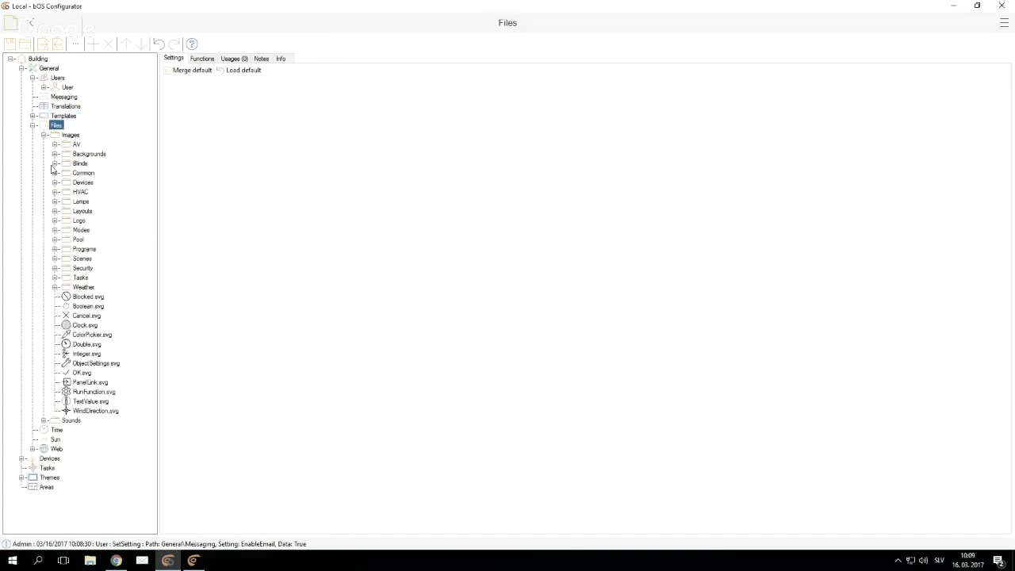
{"action": "left_click", "coordinate": [44, 135]}
{"action": "left_click", "coordinate": [32, 125]}
Step: Examine the Time settings' general, working days, vacations and holidays pages, and collapse the General branch
{"action": "left_click", "coordinate": [50, 136]}
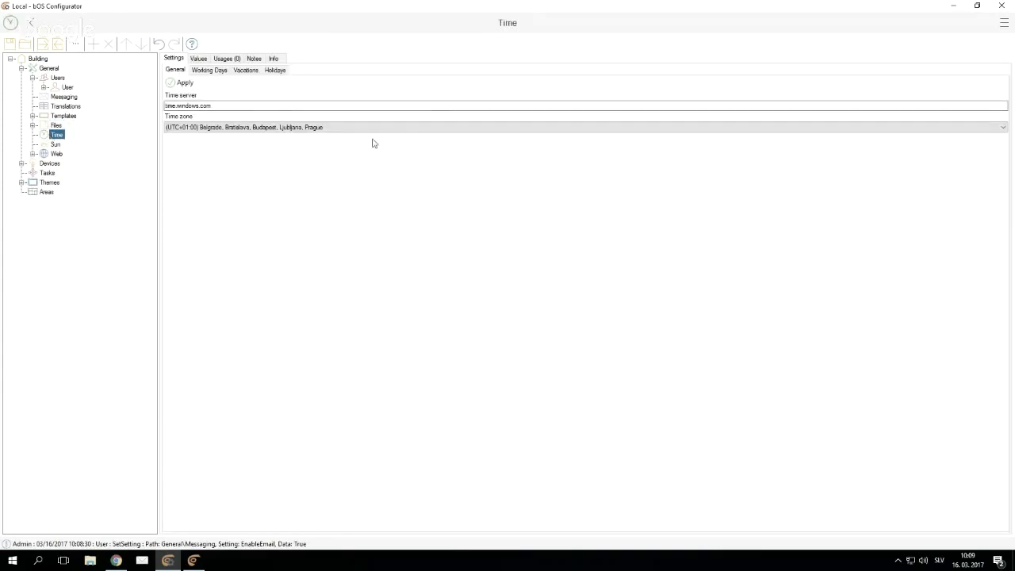
{"action": "left_click", "coordinate": [224, 71]}
{"action": "left_click", "coordinate": [243, 71]}
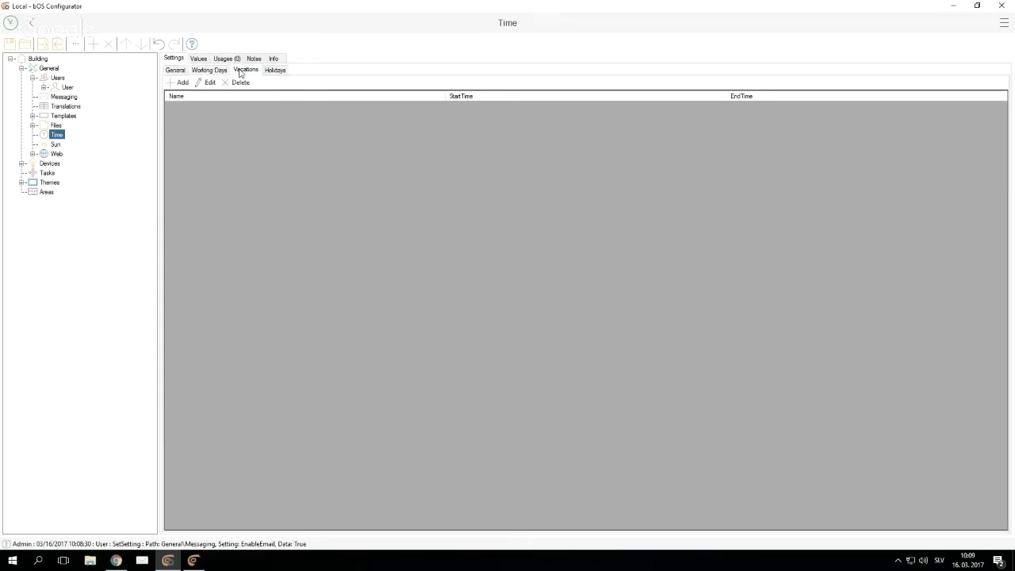
{"action": "left_click", "coordinate": [274, 70]}
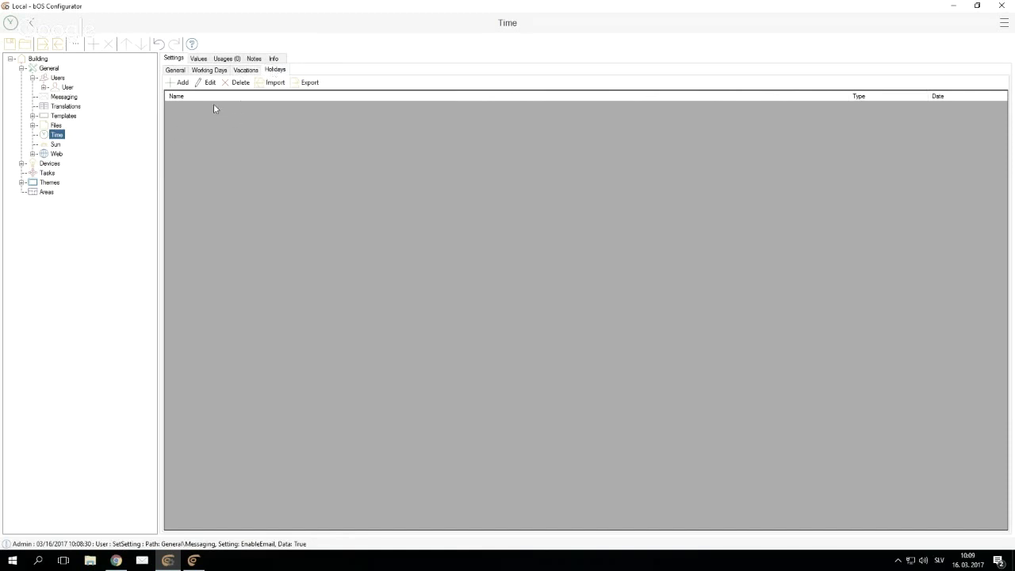
{"action": "left_click", "coordinate": [22, 69]}
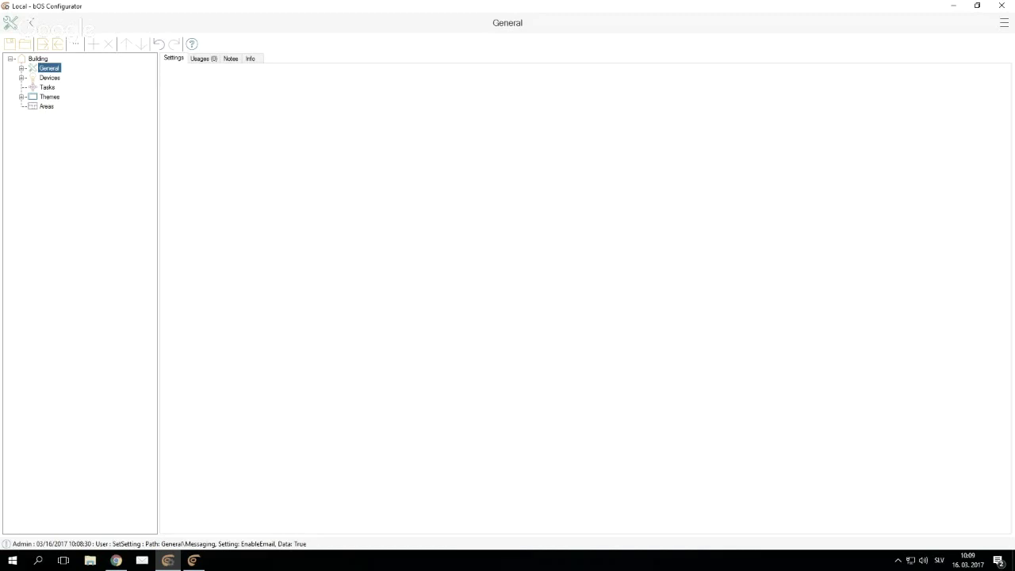
Step: Add a DSC device with its default name under Devices
{"action": "left_click", "coordinate": [48, 78]}
{"action": "right_click", "coordinate": [48, 78]}
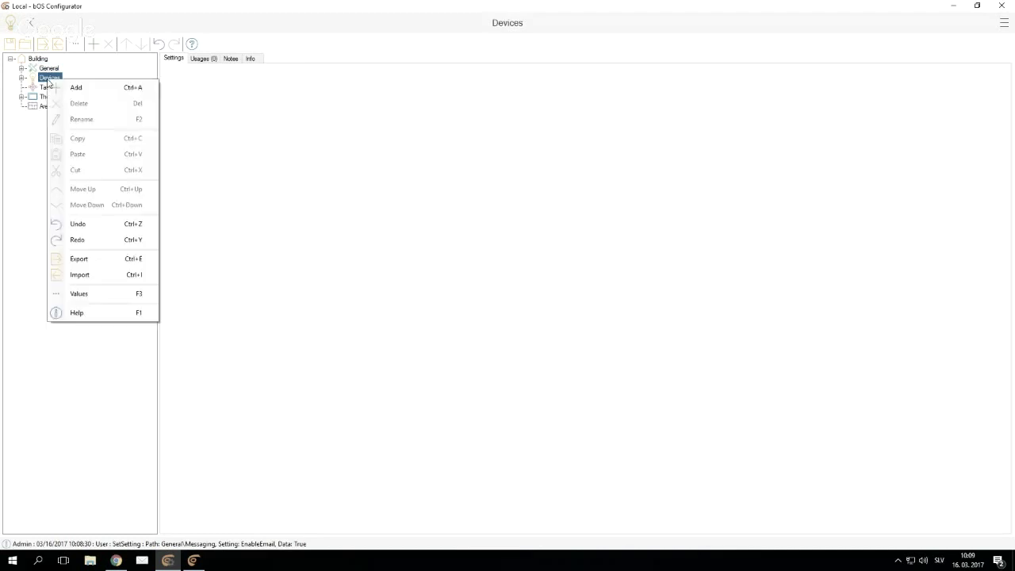
{"action": "left_click", "coordinate": [75, 87]}
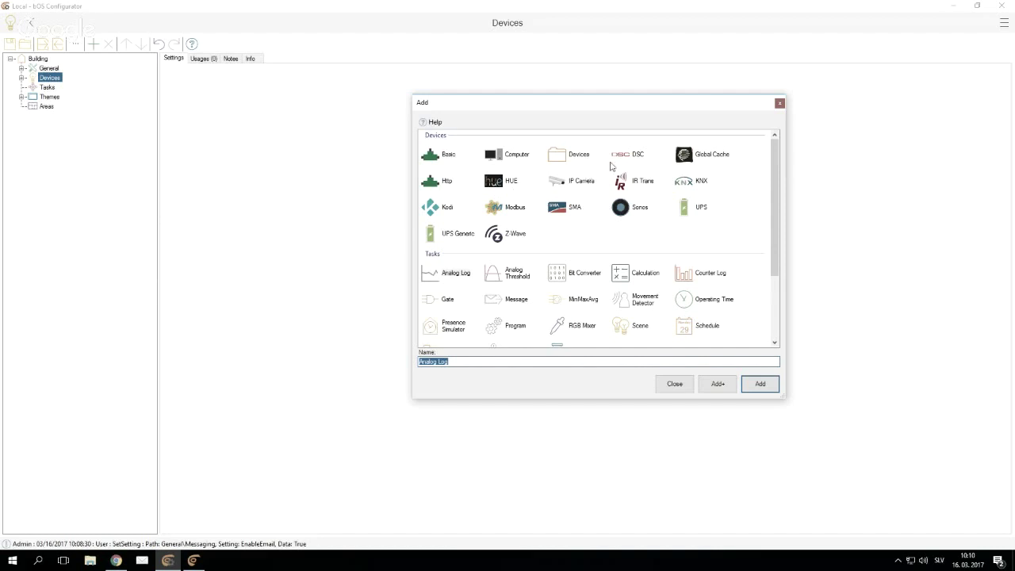
{"action": "left_click", "coordinate": [637, 159]}
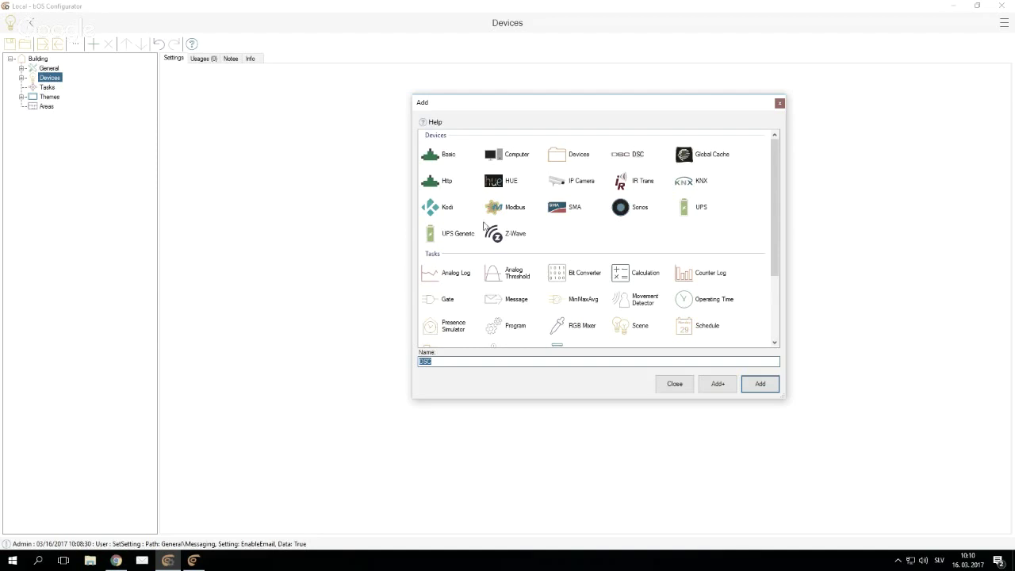
{"action": "left_click", "coordinate": [682, 184]}
{"action": "left_click", "coordinate": [515, 236]}
{"action": "left_click", "coordinate": [632, 155]}
{"action": "left_click", "coordinate": [766, 390]}
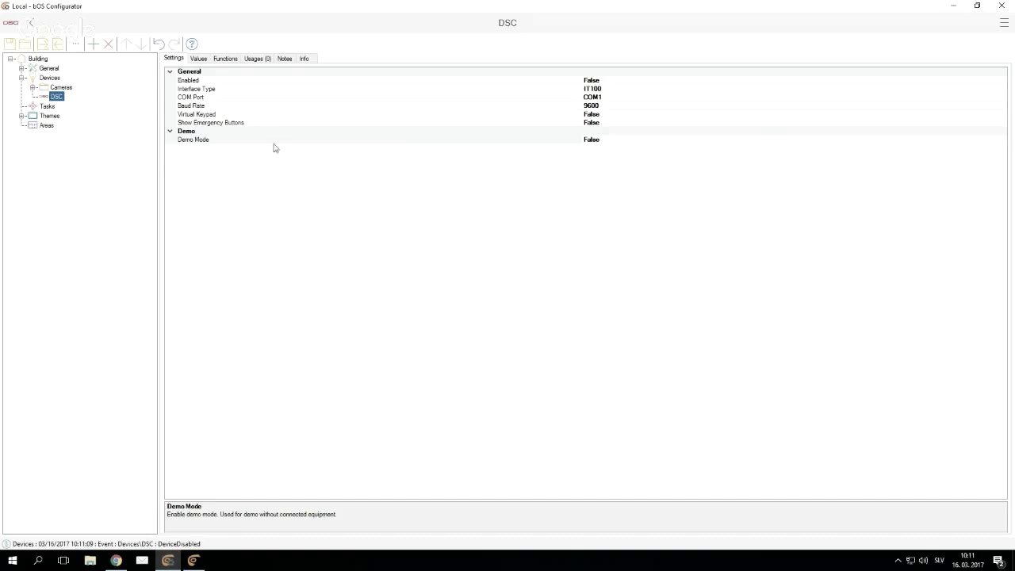
Step: Check the DSC device's Virtual Keypad setting and the baud rates it offers
{"action": "left_click", "coordinate": [198, 116]}
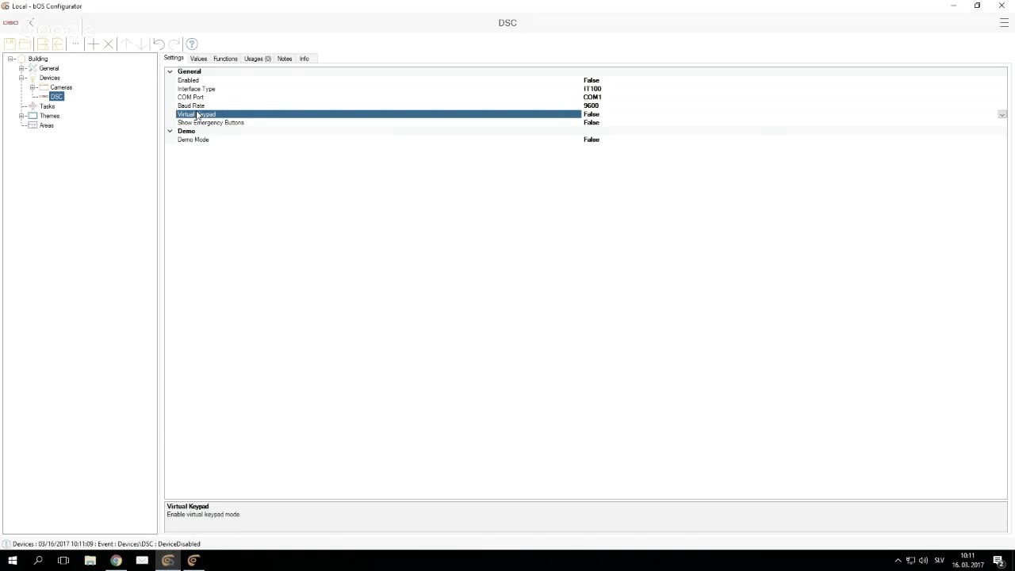
{"action": "left_click", "coordinate": [198, 109]}
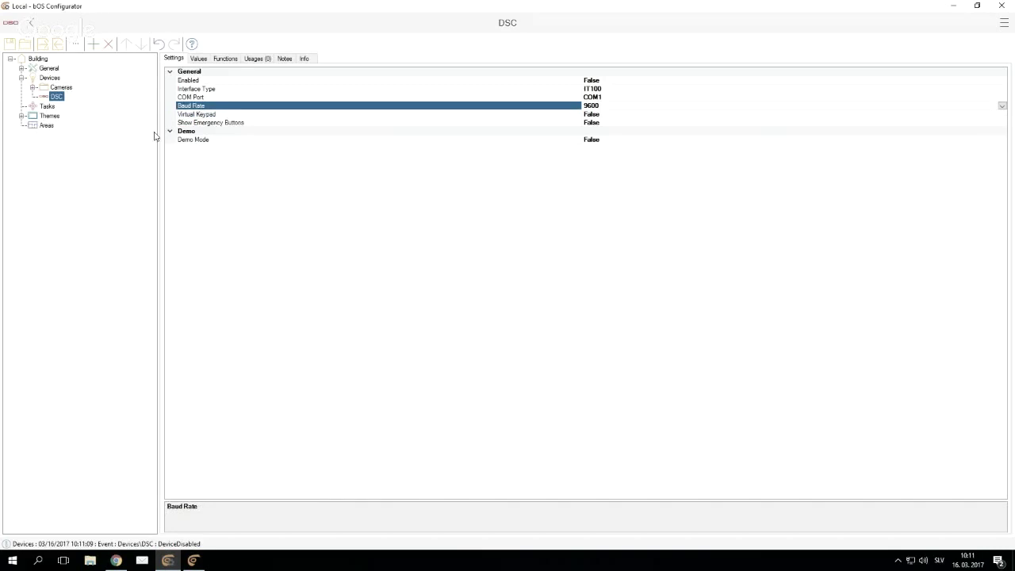
{"action": "left_click", "coordinate": [192, 117]}
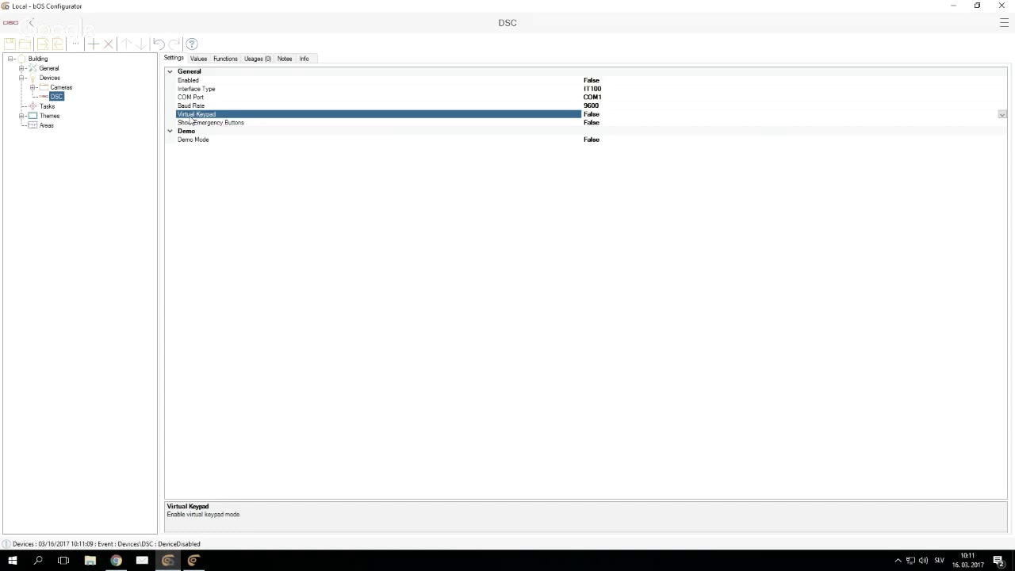
{"action": "left_click", "coordinate": [204, 107]}
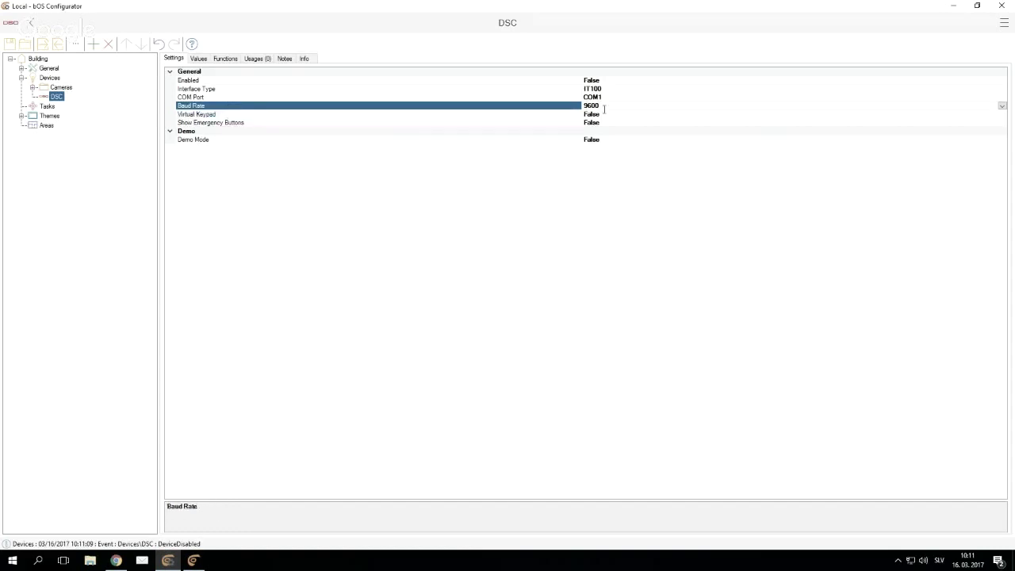
{"action": "left_click", "coordinate": [1002, 106]}
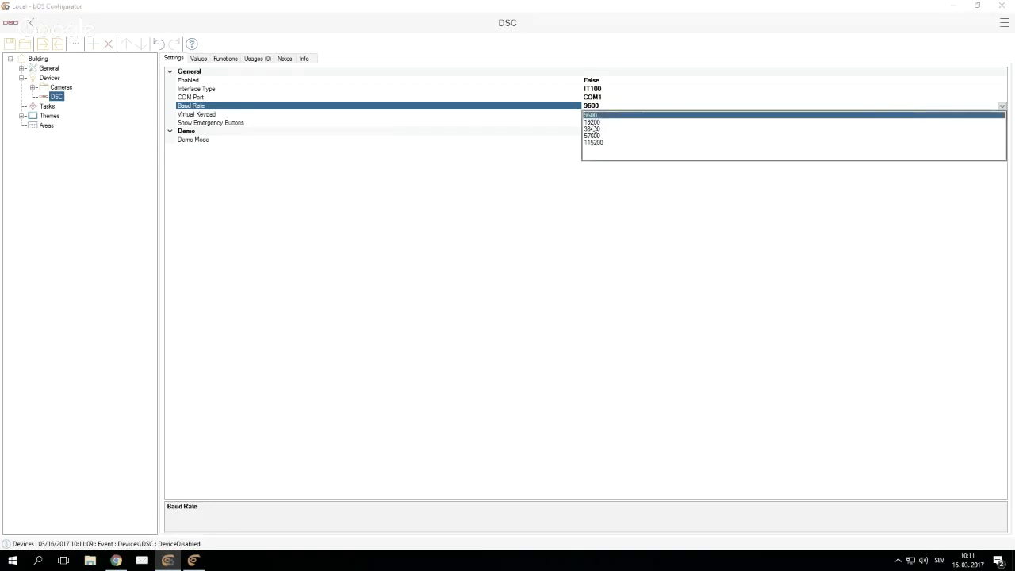
{"action": "left_click", "coordinate": [533, 174]}
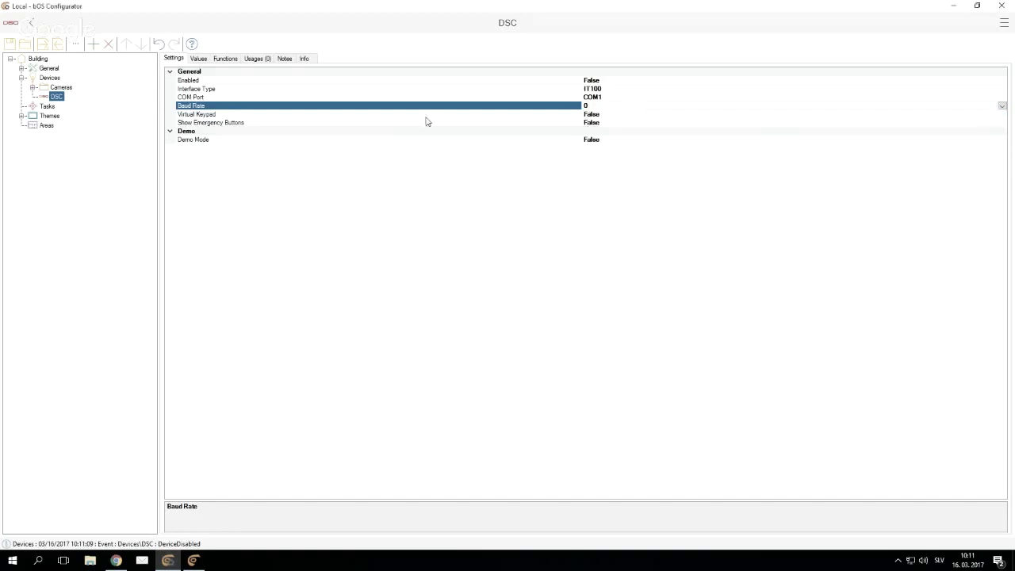
Step: Add a Partition under the DSC device, based on the Partition template
{"action": "right_click", "coordinate": [54, 100]}
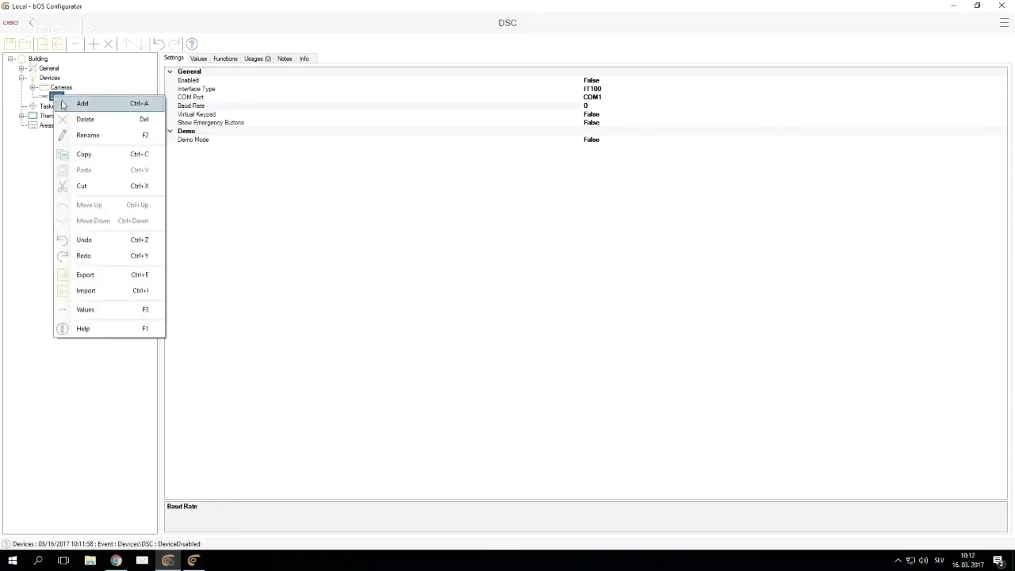
{"action": "left_click", "coordinate": [82, 103]}
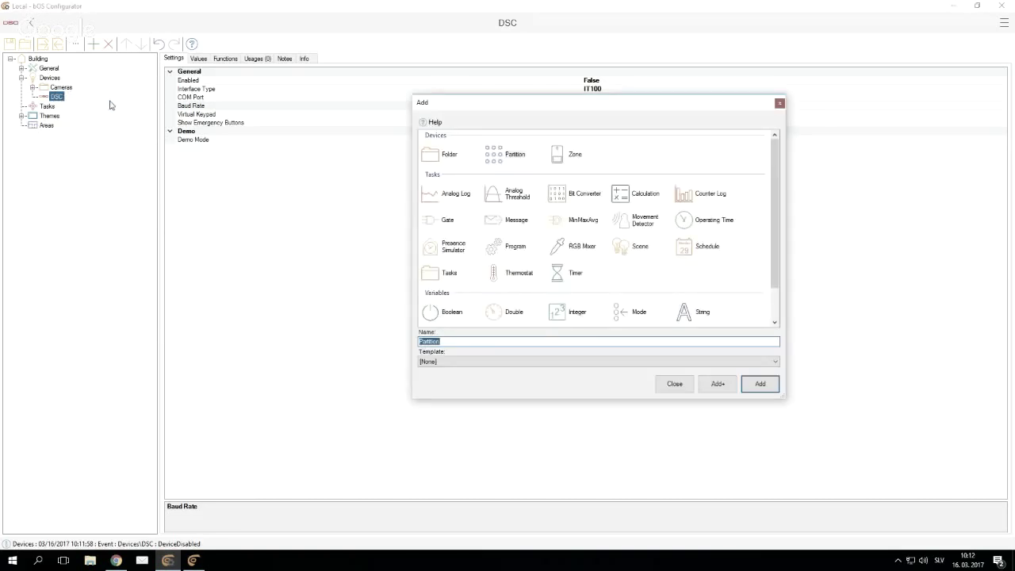
{"action": "left_click", "coordinate": [573, 159]}
{"action": "left_click", "coordinate": [508, 156]}
{"action": "left_click", "coordinate": [440, 363]}
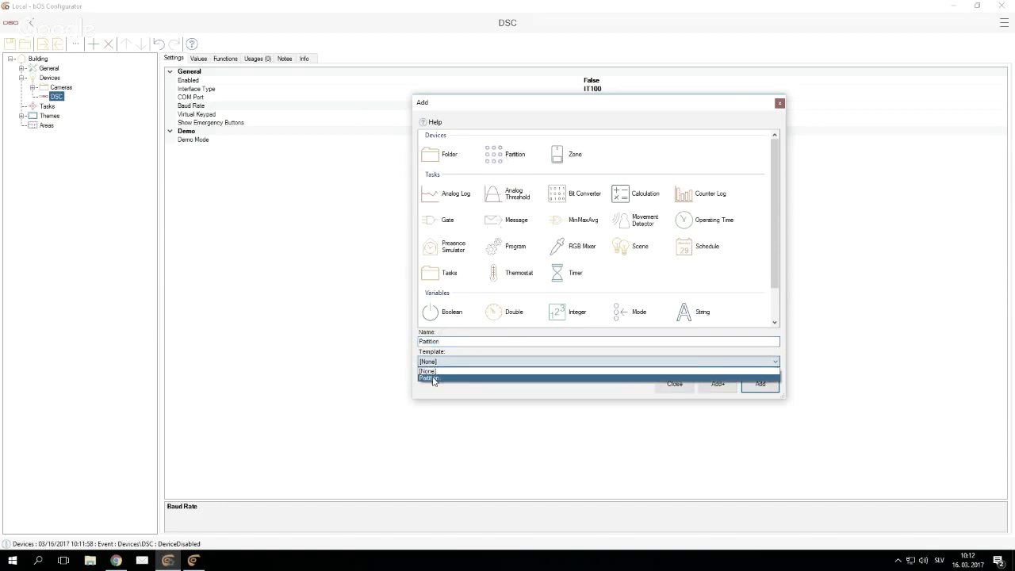
{"action": "left_click", "coordinate": [429, 378]}
{"action": "left_click", "coordinate": [760, 384]}
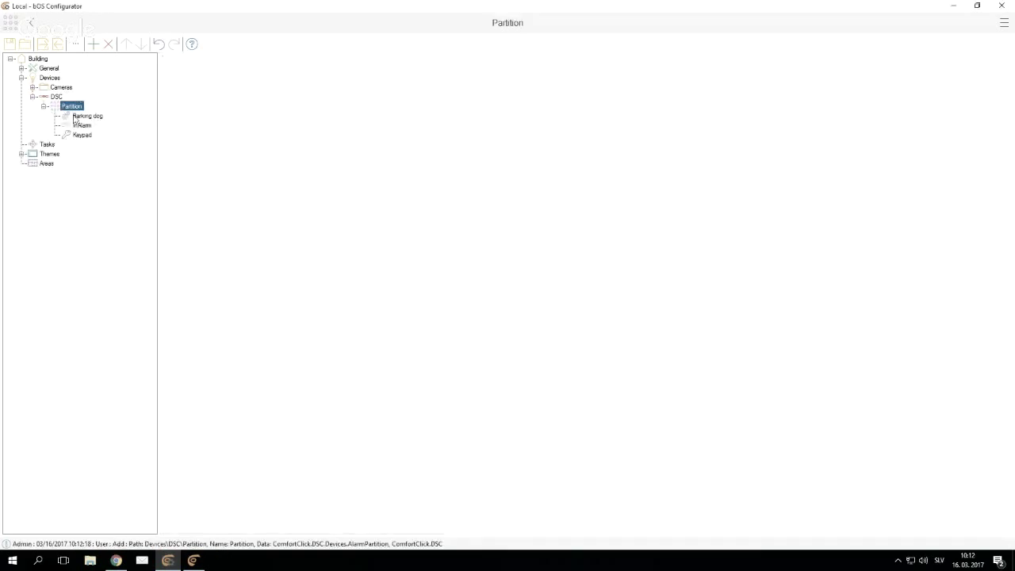
Step: Examine the new partition's Barking dog, InAlarm and Keypad objects, and collapse the Partition and DSC branches
{"action": "left_click", "coordinate": [75, 117]}
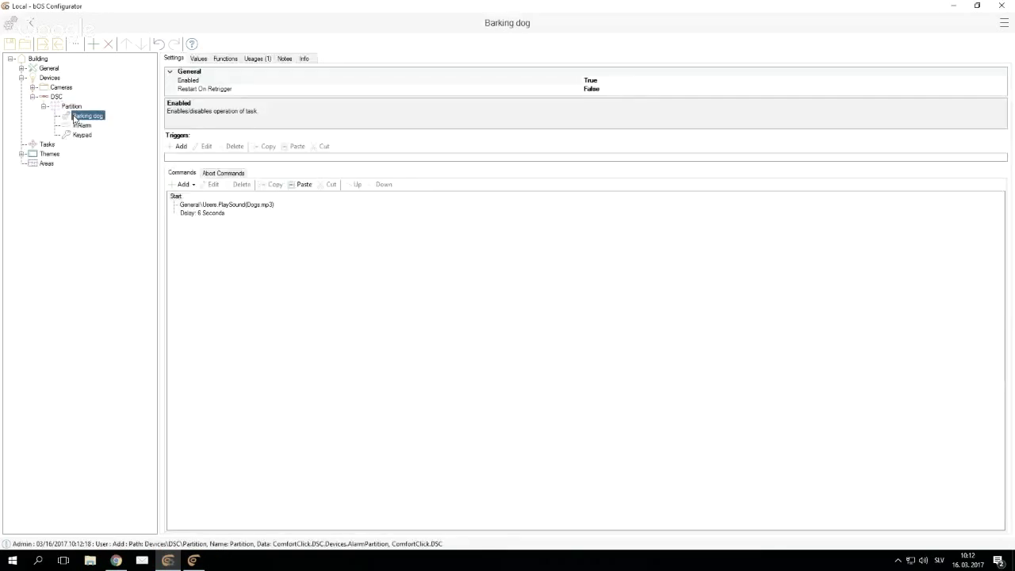
{"action": "key", "text": "Down"}
{"action": "key", "text": "Down"}
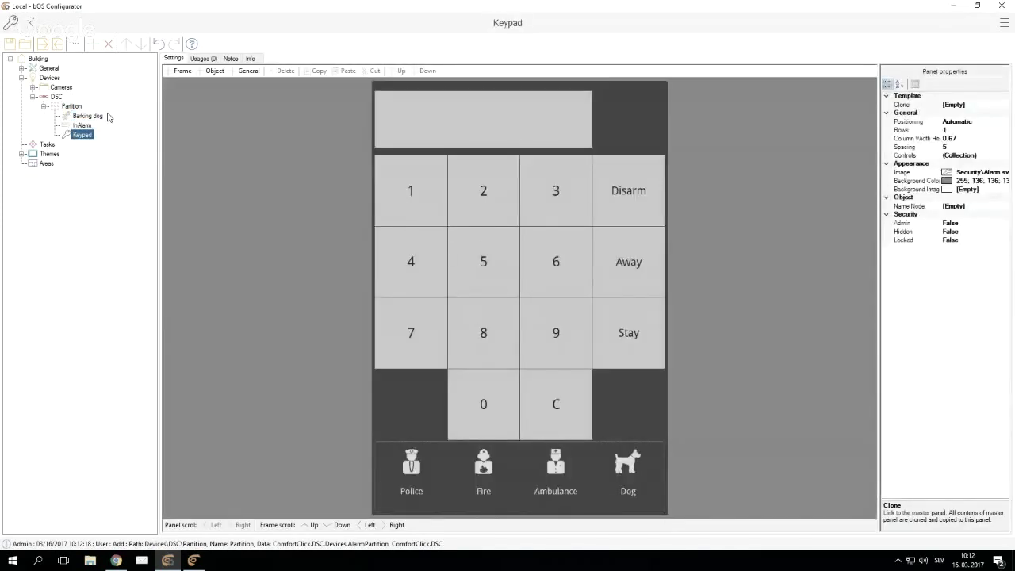
{"action": "left_click", "coordinate": [44, 106]}
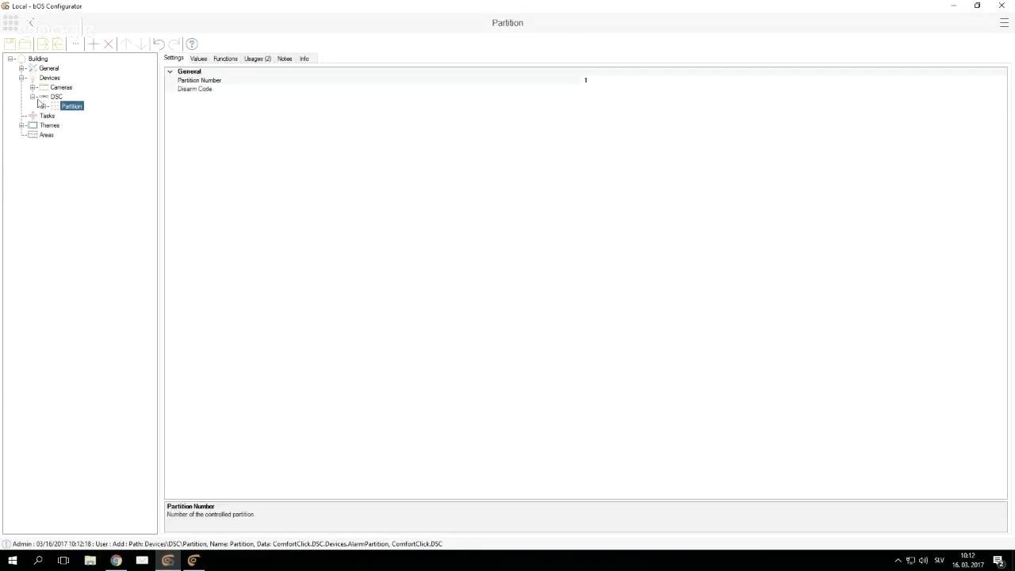
{"action": "left_click", "coordinate": [32, 97]}
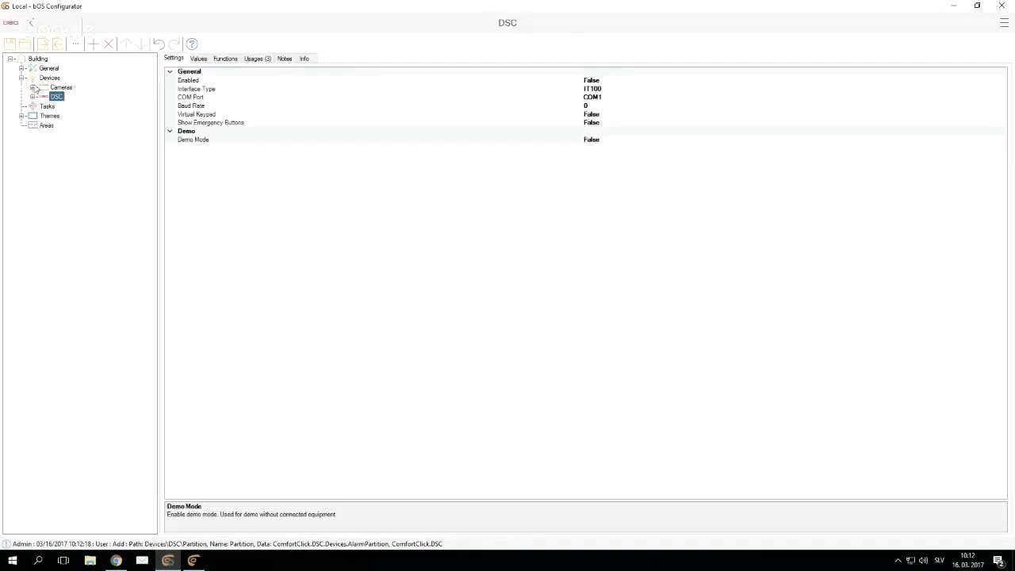
{"action": "left_click", "coordinate": [49, 80]}
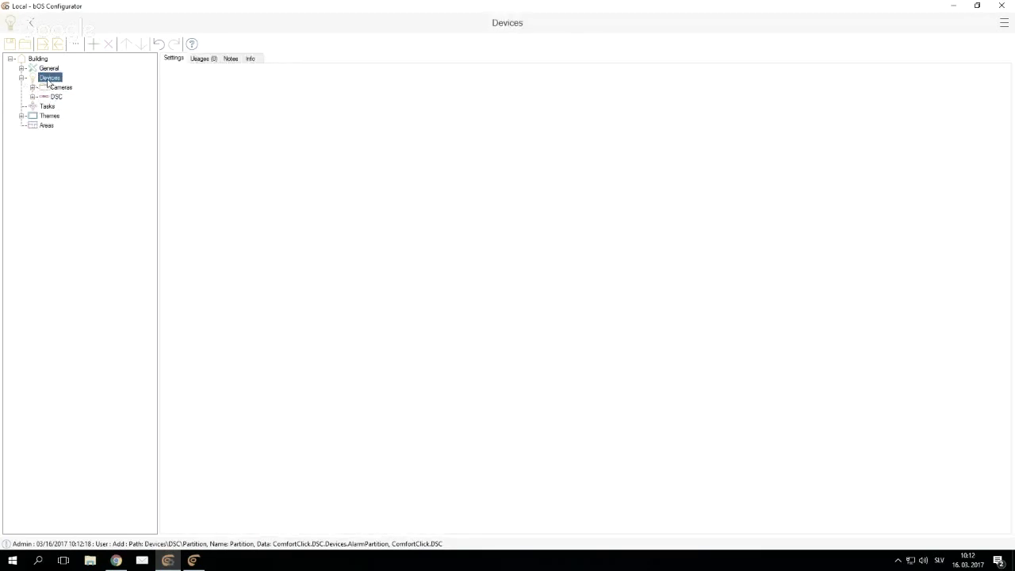
{"action": "right_click", "coordinate": [49, 83]}
{"action": "left_click", "coordinate": [68, 87]}
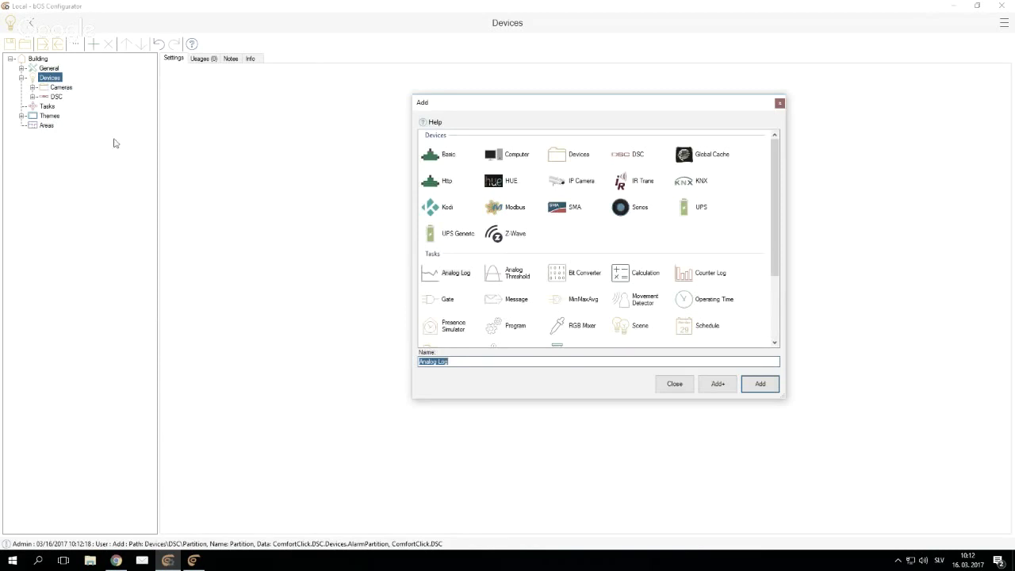
{"action": "key", "text": "Escape"}
Step: Examine the settings of the IP Camera in the Cameras folder, including its streaming FPS
{"action": "left_click", "coordinate": [32, 87]}
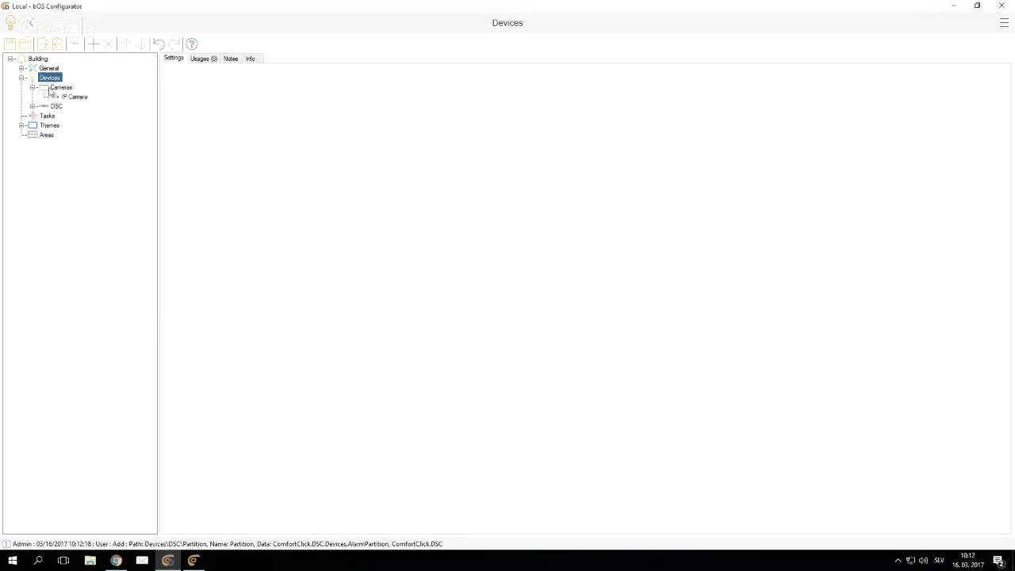
{"action": "left_click", "coordinate": [55, 87]}
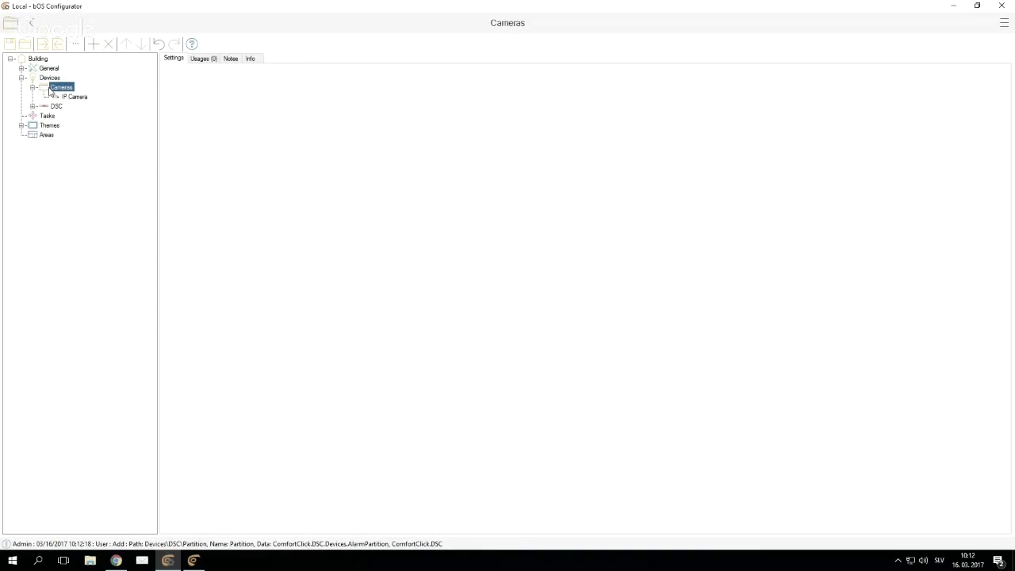
{"action": "left_click", "coordinate": [68, 98]}
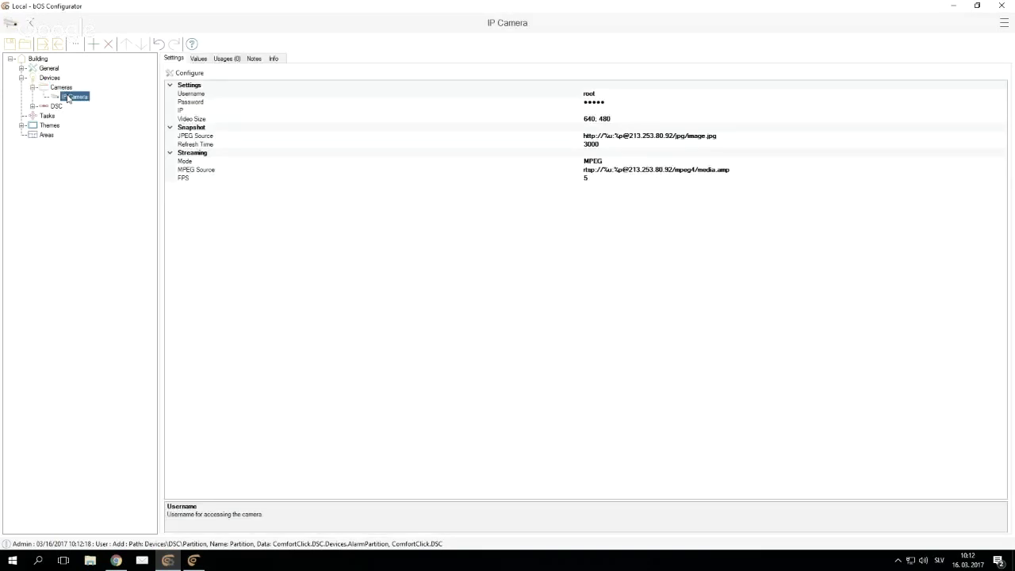
{"action": "left_click", "coordinate": [188, 179]}
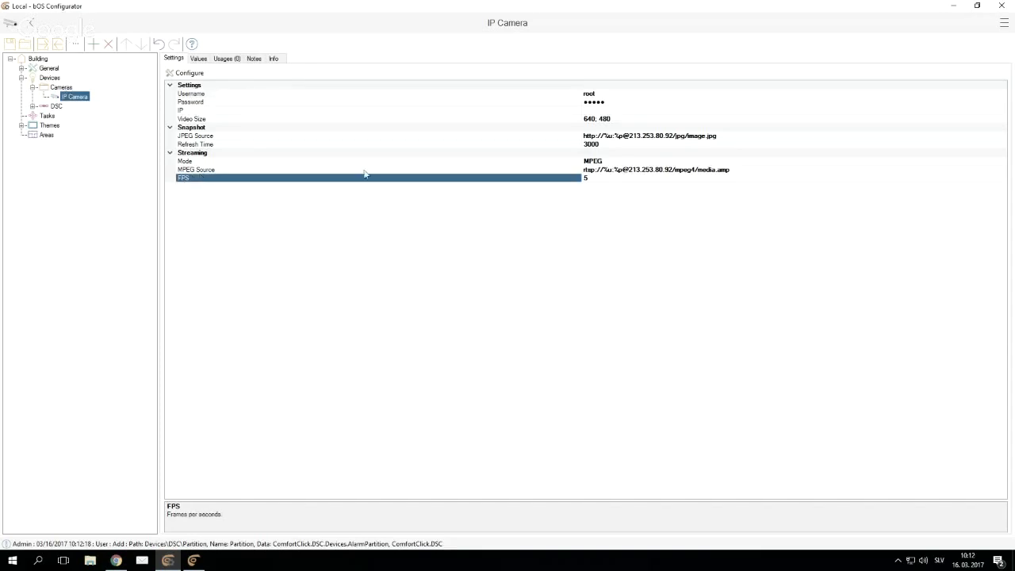
Step: View the discovery and credentials pages of the IP Camera's configuration wizard, and close it without entering anything
{"action": "left_click", "coordinate": [197, 76]}
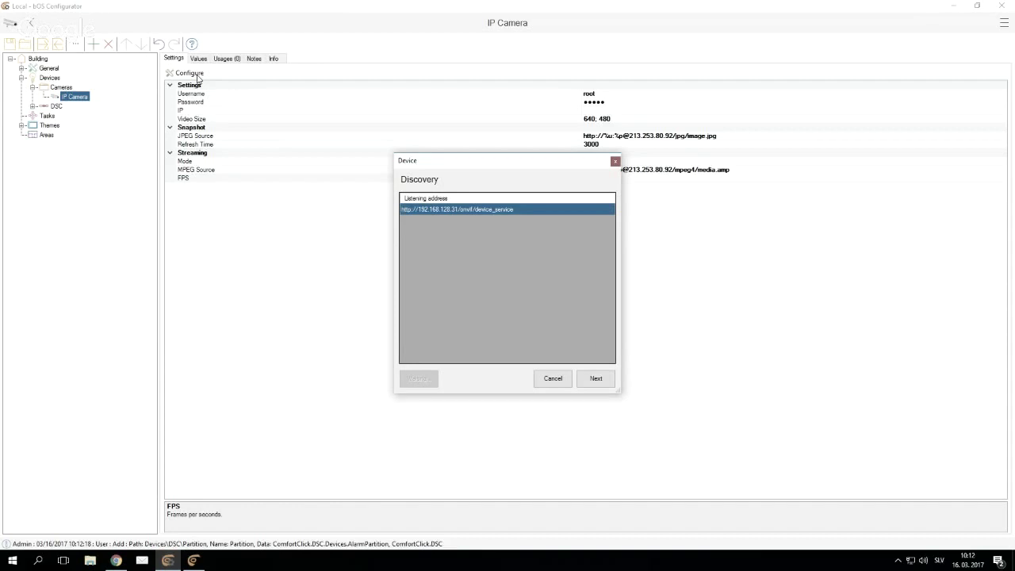
{"action": "left_click", "coordinate": [599, 379]}
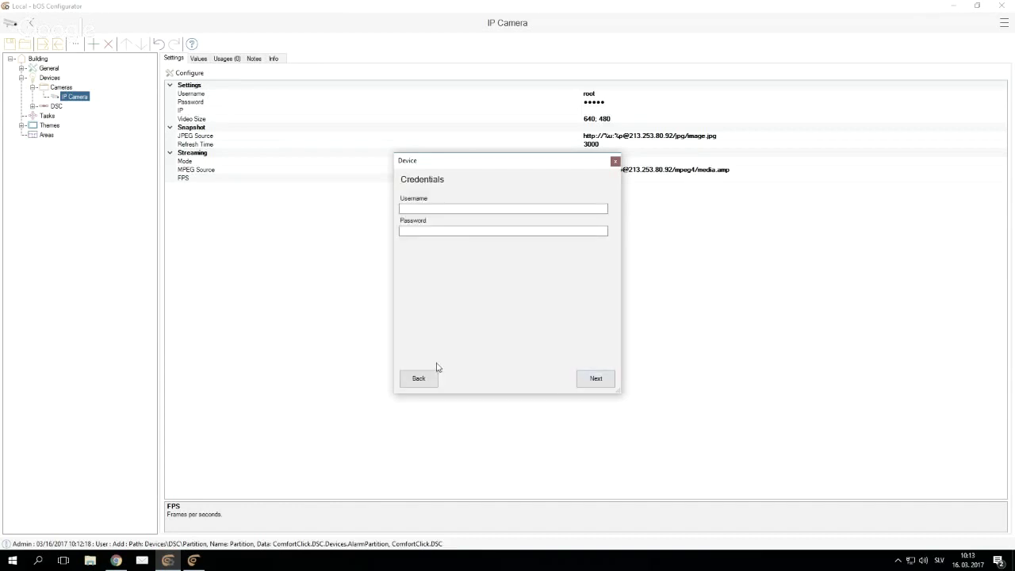
{"action": "left_click", "coordinate": [616, 161]}
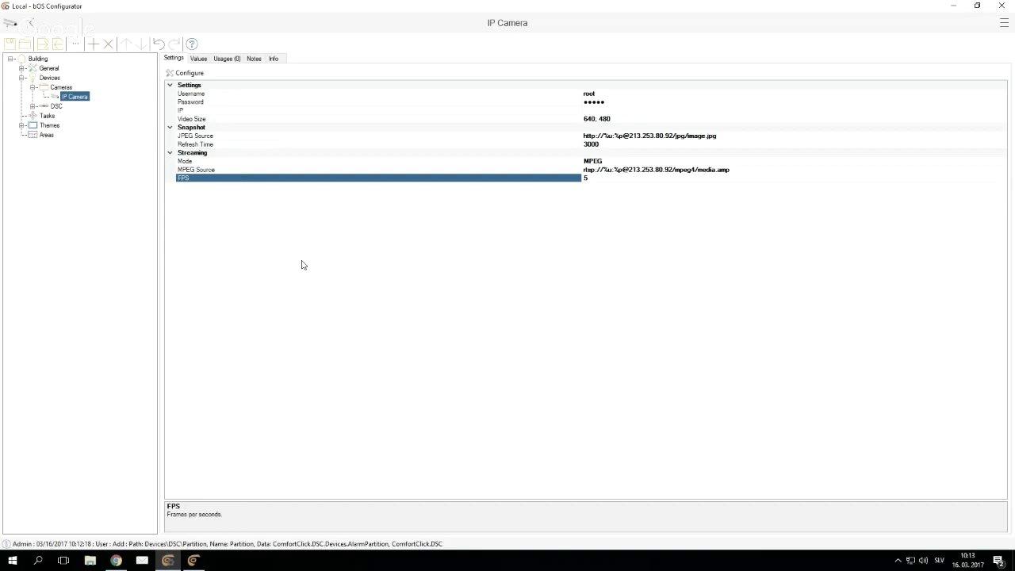
Step: Browse the object types that can be added to the Cameras folder without adding any, and return to the IP Camera's settings
{"action": "left_click", "coordinate": [69, 88]}
{"action": "right_click", "coordinate": [68, 88]}
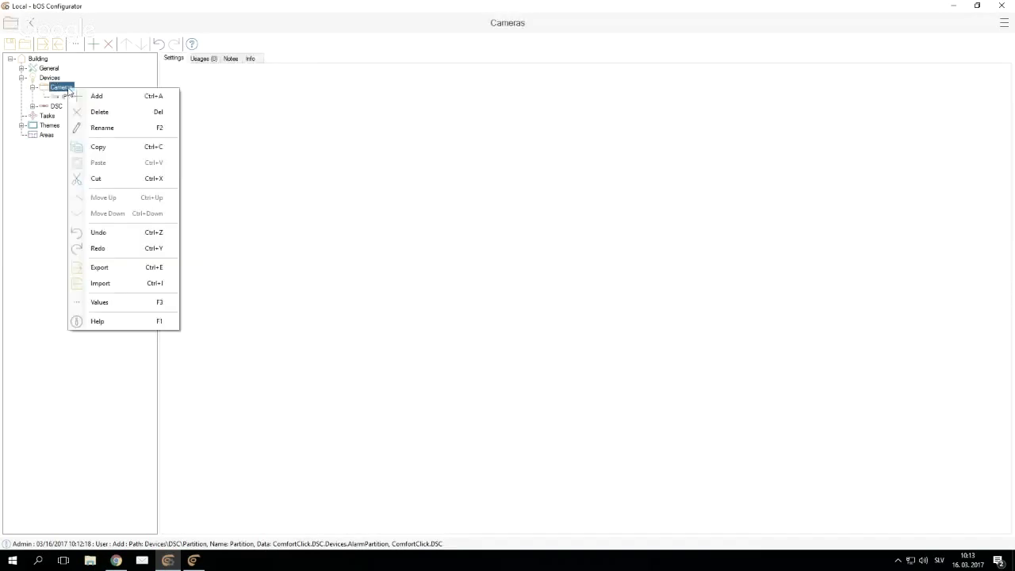
{"action": "left_click", "coordinate": [93, 96]}
{"action": "scroll", "coordinate": [552, 288], "scroll_direction": "down", "scroll_amount": 2}
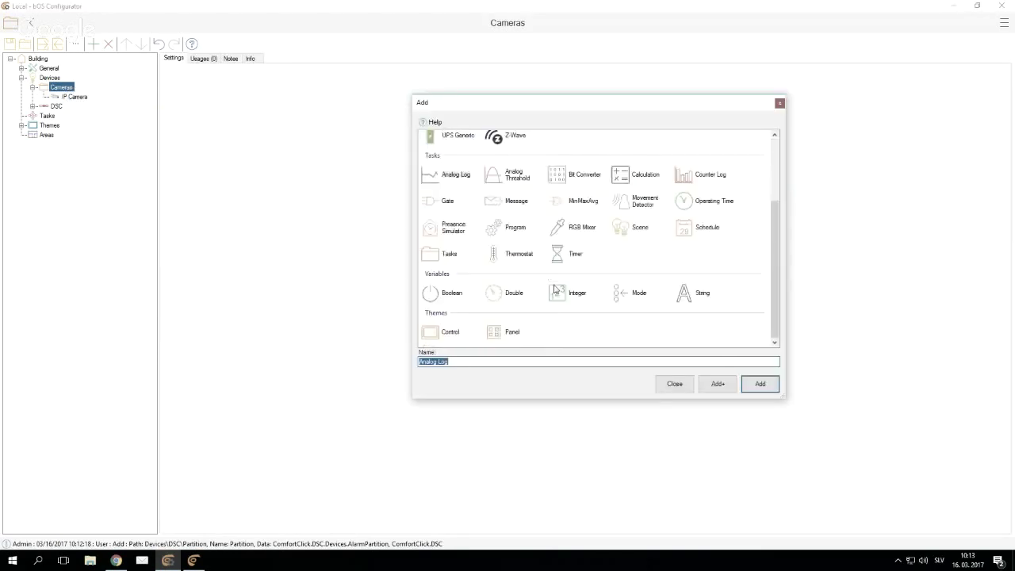
{"action": "scroll", "coordinate": [565, 290], "scroll_direction": "up", "scroll_amount": 1}
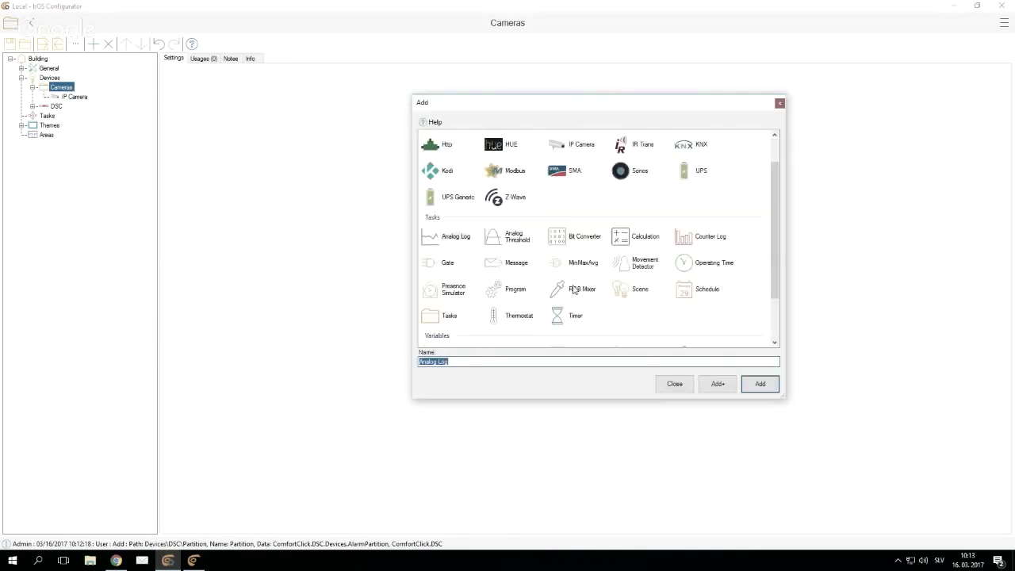
{"action": "key", "text": "Escape"}
{"action": "left_click", "coordinate": [69, 98]}
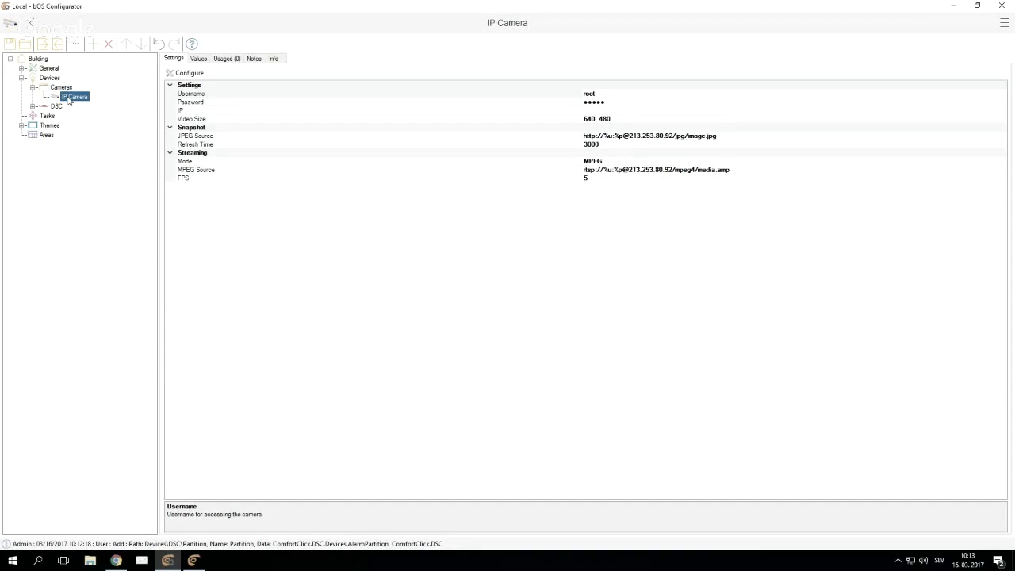
Step: Paste a copy of the IP Camera into the Cameras folder, rename it IP Camera, and delete that copy
{"action": "left_click", "coordinate": [65, 88]}
{"action": "key", "text": "ctrl+v"}
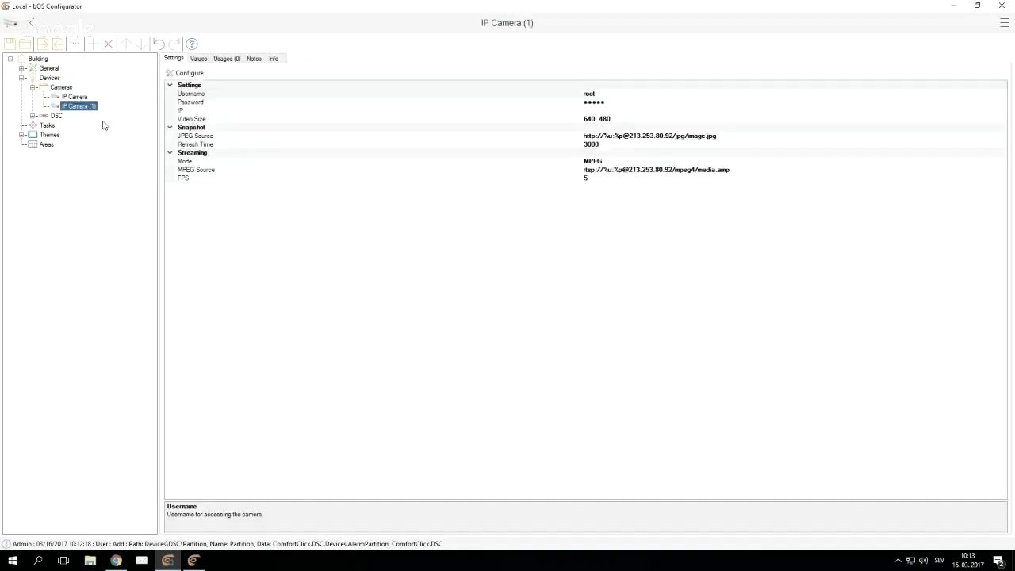
{"action": "right_click", "coordinate": [86, 107]}
{"action": "left_click", "coordinate": [99, 148]}
{"action": "left_click", "coordinate": [91, 106]}
{"action": "key", "text": "BackSpace"}
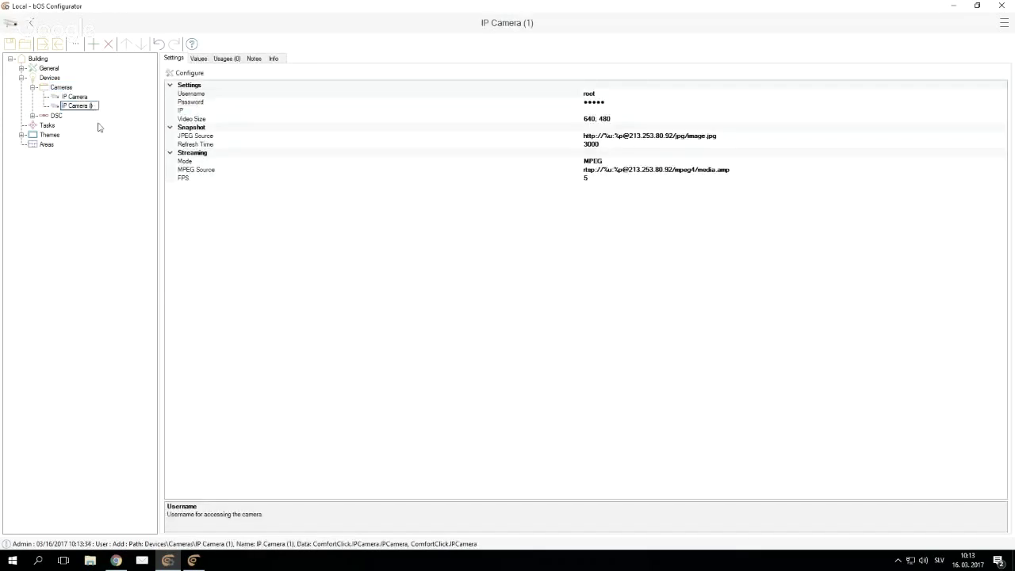
{"action": "key", "text": "BackSpace"}
{"action": "key", "text": "BackSpace"}
{"action": "key", "text": "Return"}
{"action": "right_click", "coordinate": [82, 109]}
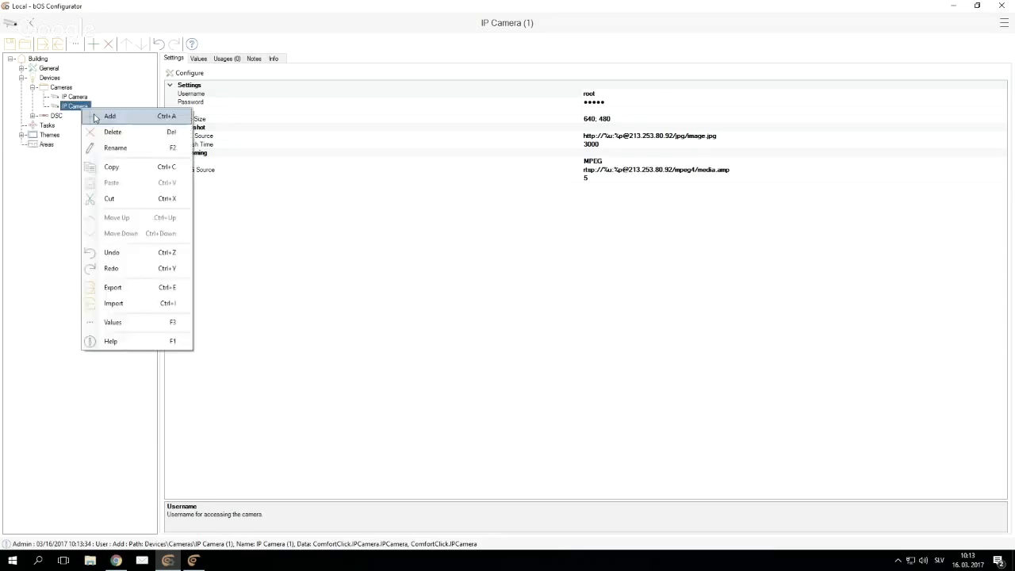
{"action": "left_click", "coordinate": [113, 131]}
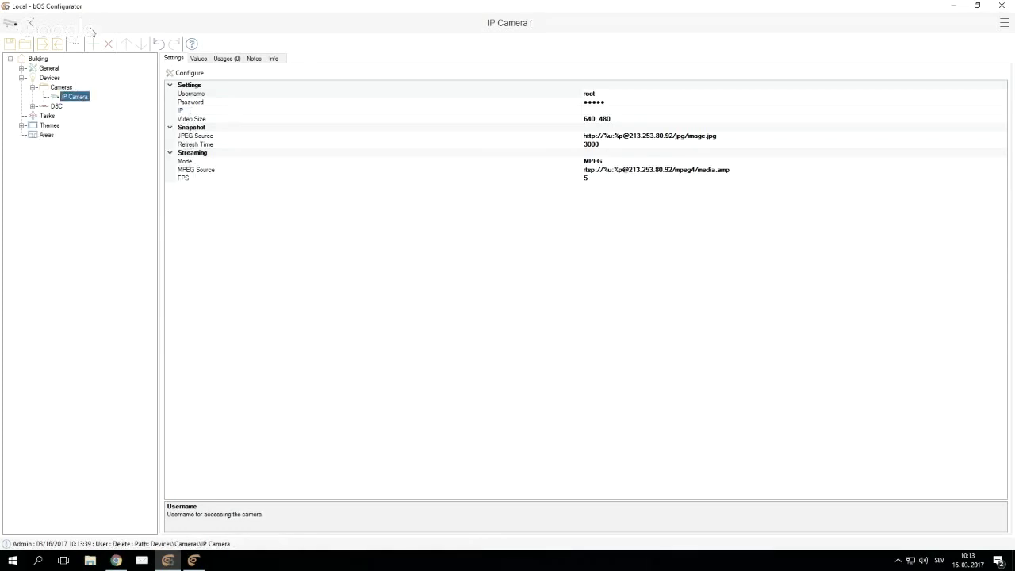
{"action": "right_click", "coordinate": [60, 89]}
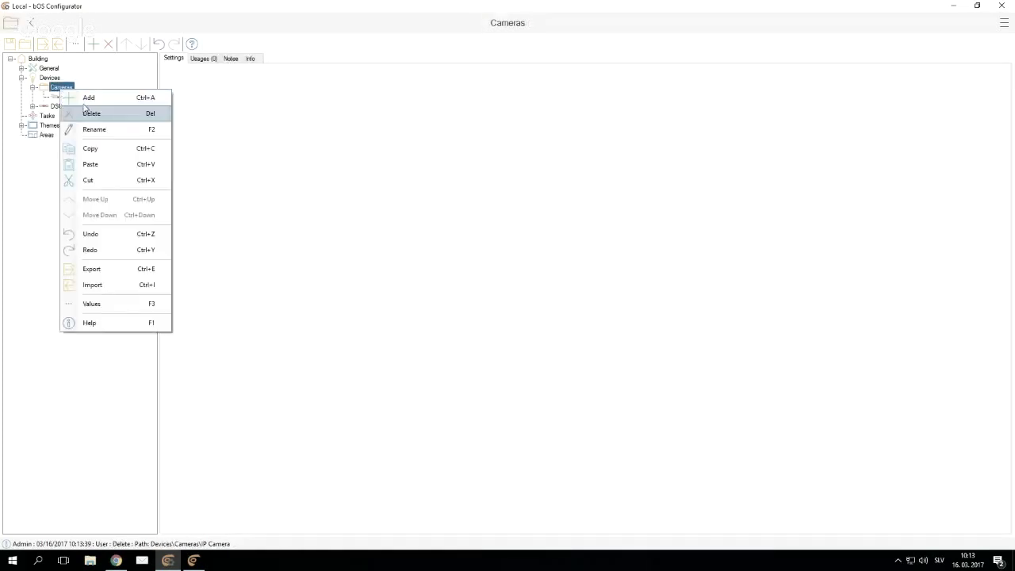
{"action": "left_click", "coordinate": [90, 111]}
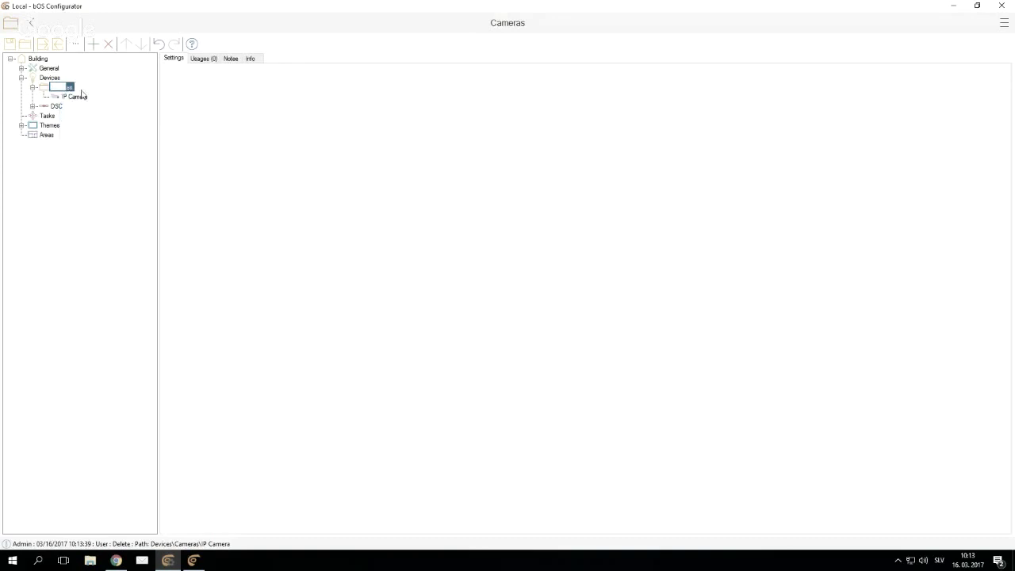
{"action": "key", "text": "Return"}
{"action": "left_click", "coordinate": [591, 318]}
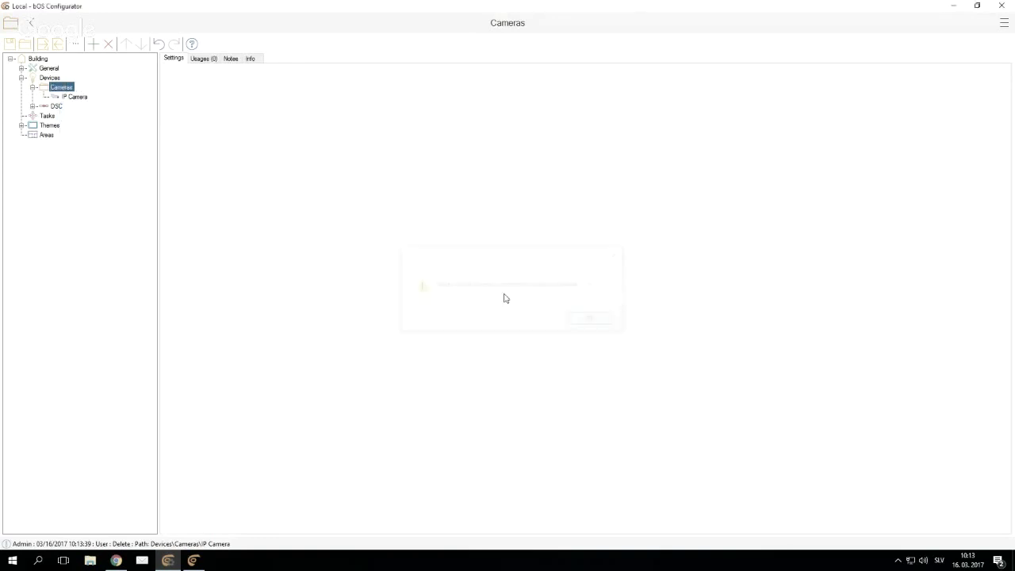
Step: Add two new IP Camera devices named IP Camera 2 and IP Camera 3 to the Cameras folder
{"action": "right_click", "coordinate": [67, 89]}
{"action": "left_click", "coordinate": [76, 97]}
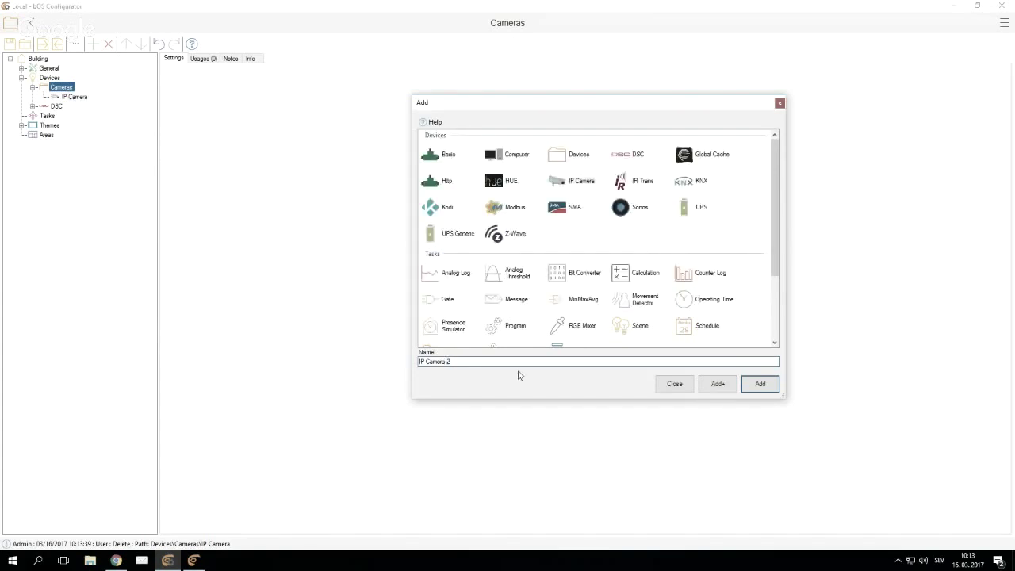
{"action": "left_click", "coordinate": [712, 387]}
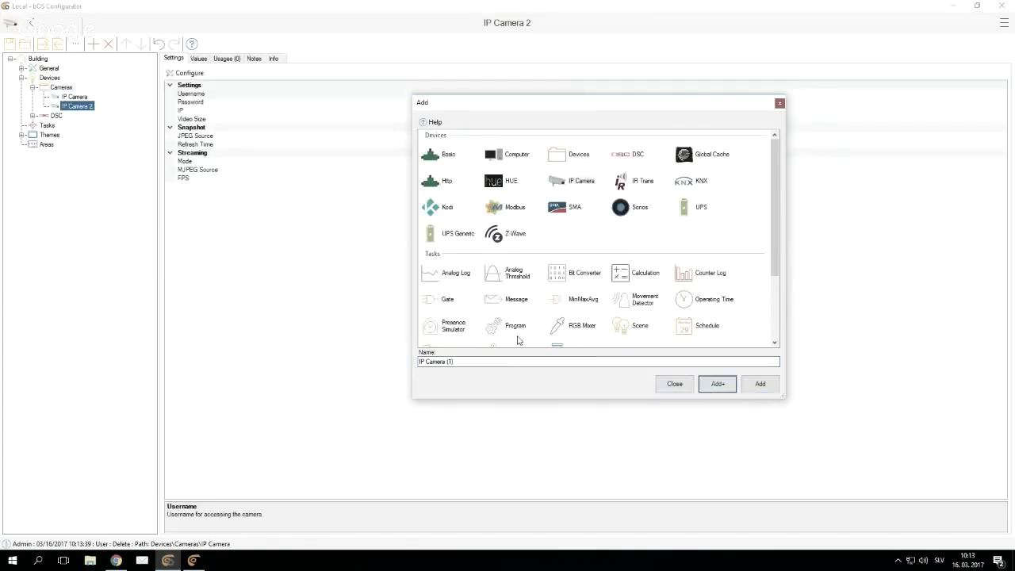
{"action": "left_click", "coordinate": [451, 362]}
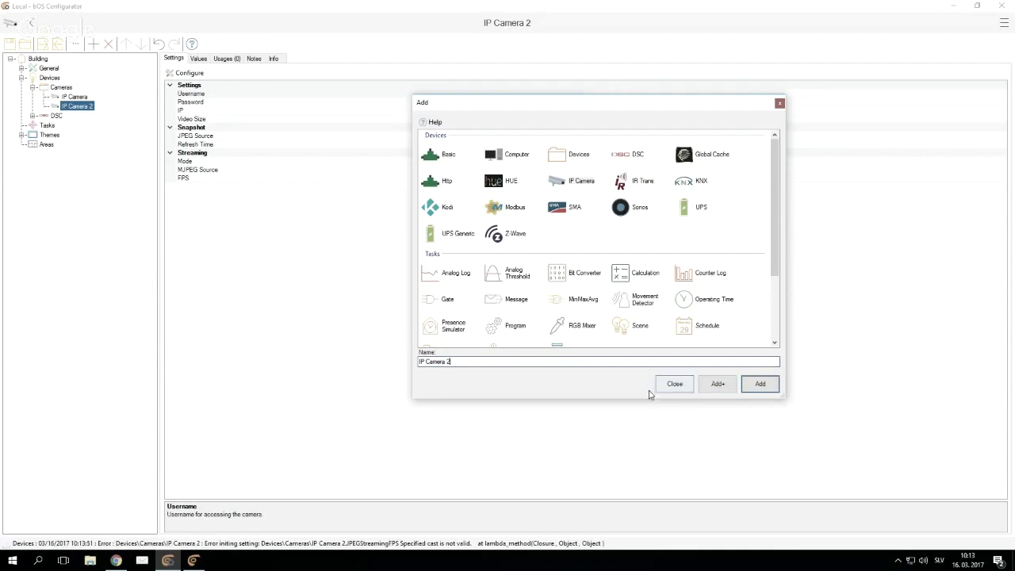
{"action": "left_click", "coordinate": [716, 383]}
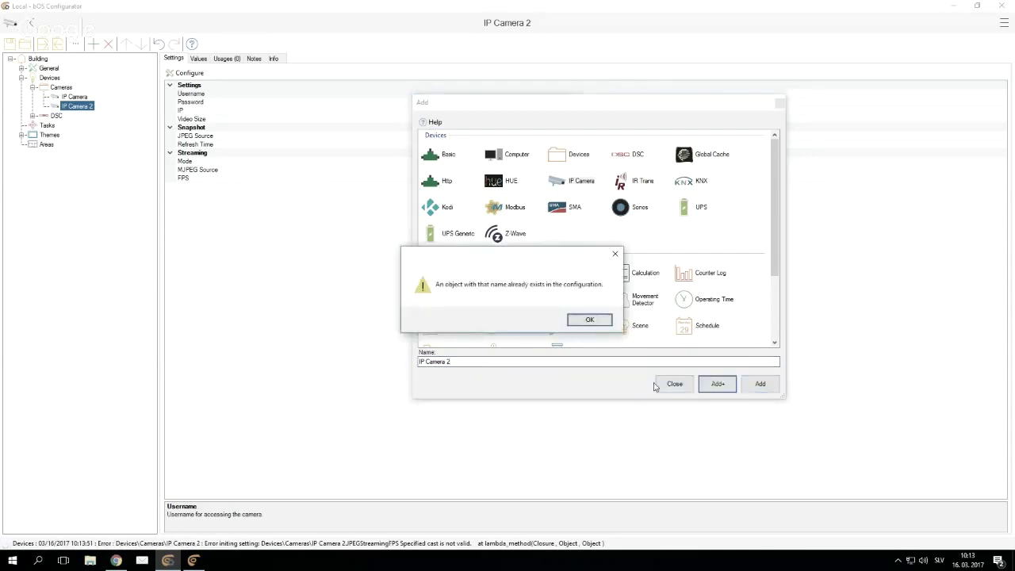
{"action": "left_click", "coordinate": [607, 326]}
{"action": "key", "text": "BackSpace"}
{"action": "type", "text": "3"}
{"action": "left_click", "coordinate": [760, 387]}
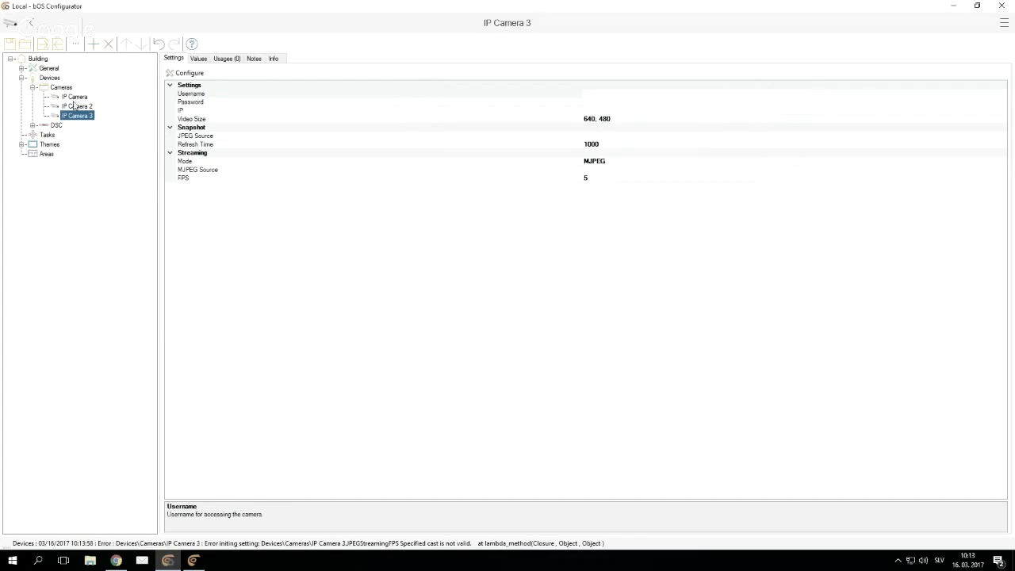
Step: Check the original IP Camera's settings and delete the IP Camera 2 and IP Camera 3 devices
{"action": "left_click", "coordinate": [75, 97]}
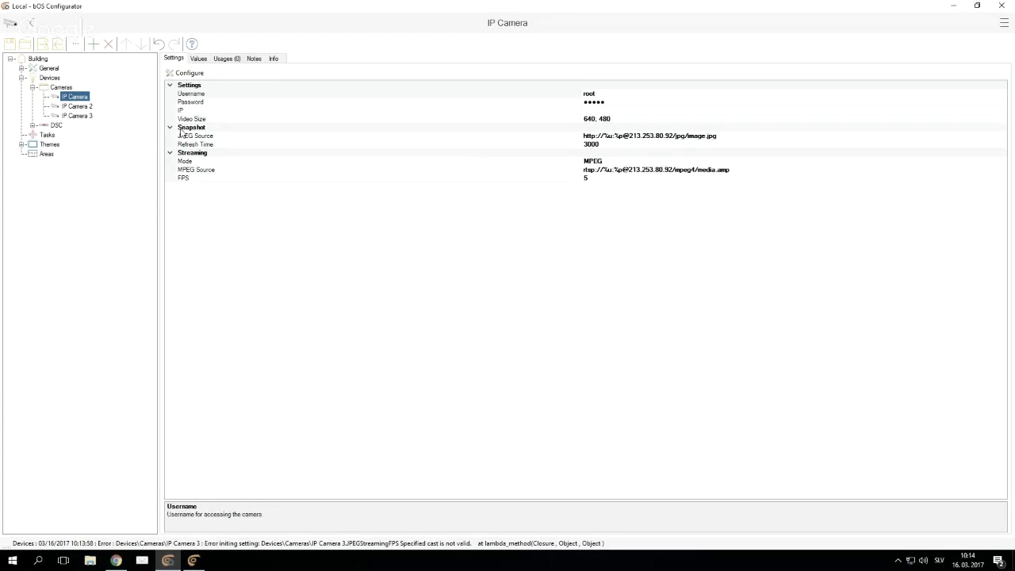
{"action": "left_click", "coordinate": [76, 106]}
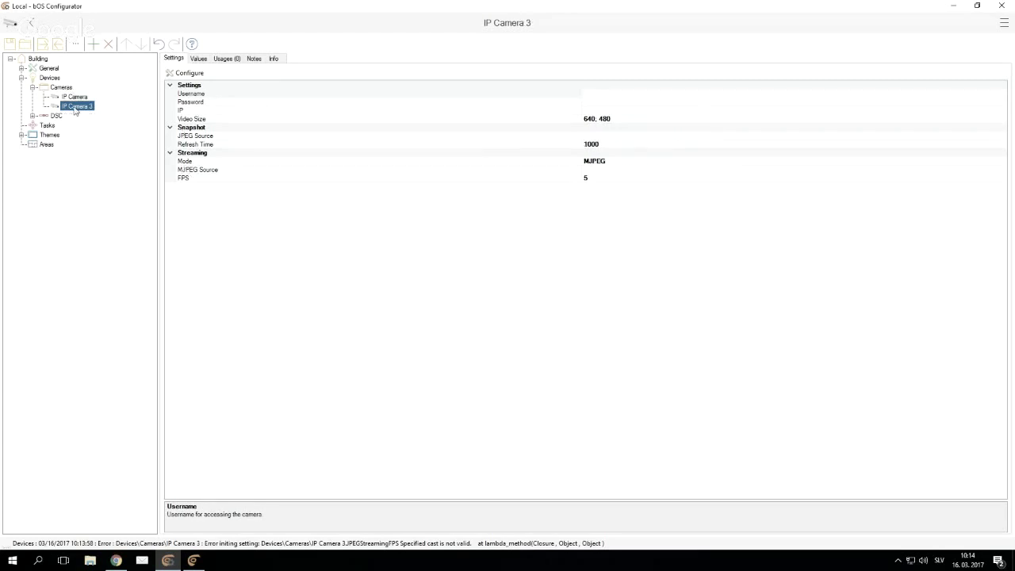
{"action": "key", "text": "Delete"}
Step: Paste a copy of the configured IP Camera into the Cameras folder and rename it IP Camera 1
{"action": "left_click", "coordinate": [61, 87]}
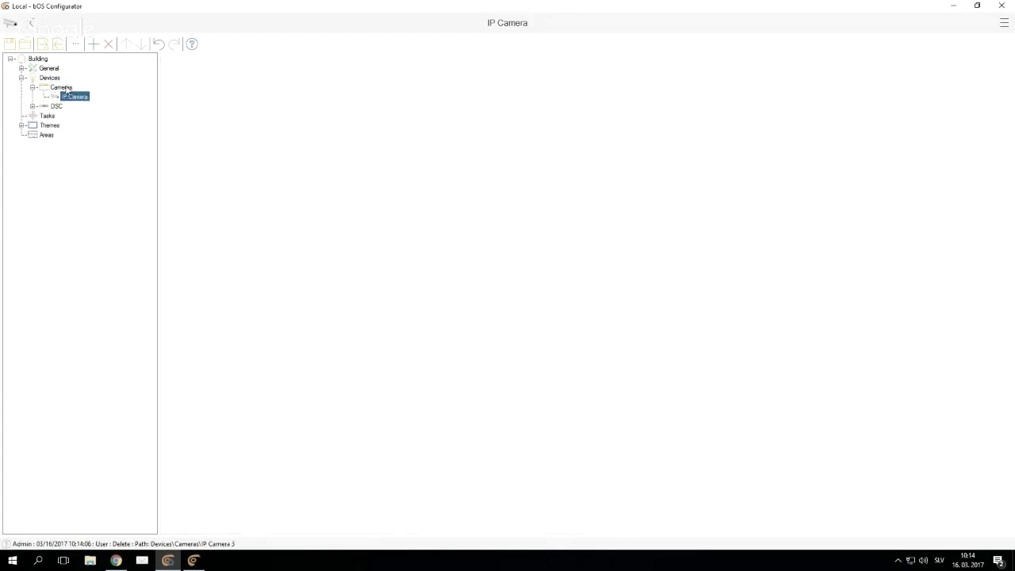
{"action": "key", "text": "ctrl+v"}
{"action": "right_click", "coordinate": [92, 106]}
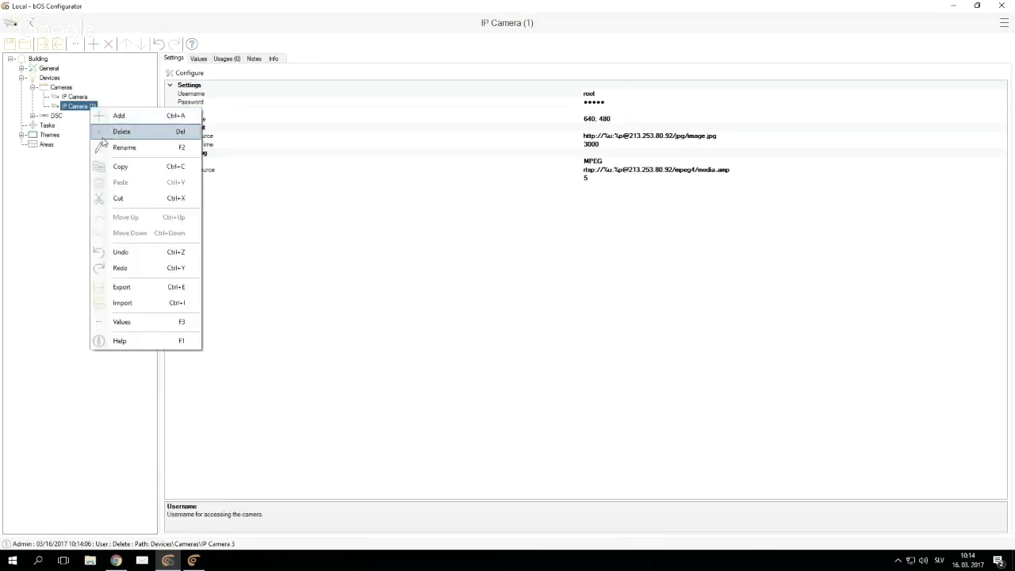
{"action": "left_click", "coordinate": [103, 147]}
{"action": "left_click", "coordinate": [97, 106]}
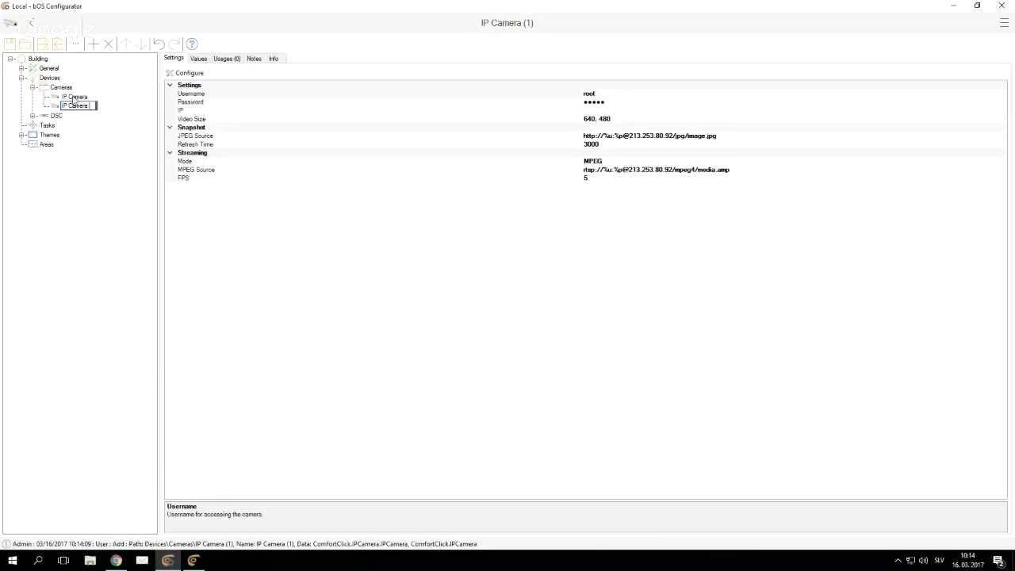
Step: Paste another copy of the configured IP Camera into the Cameras folder and rename it IP Camera 2
{"action": "right_click", "coordinate": [59, 88]}
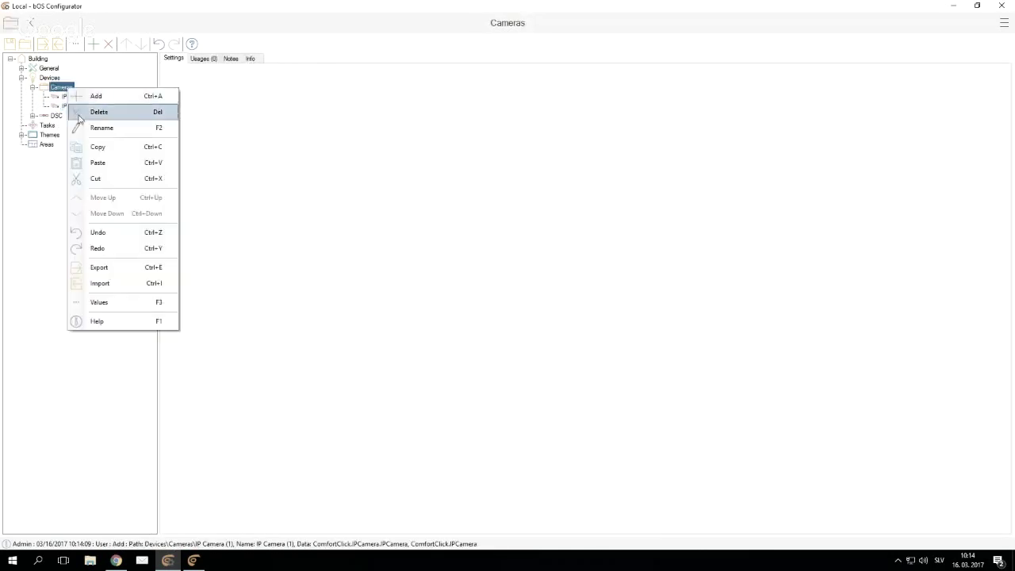
{"action": "left_click", "coordinate": [91, 163]}
{"action": "right_click", "coordinate": [96, 111]}
{"action": "left_click", "coordinate": [97, 113]}
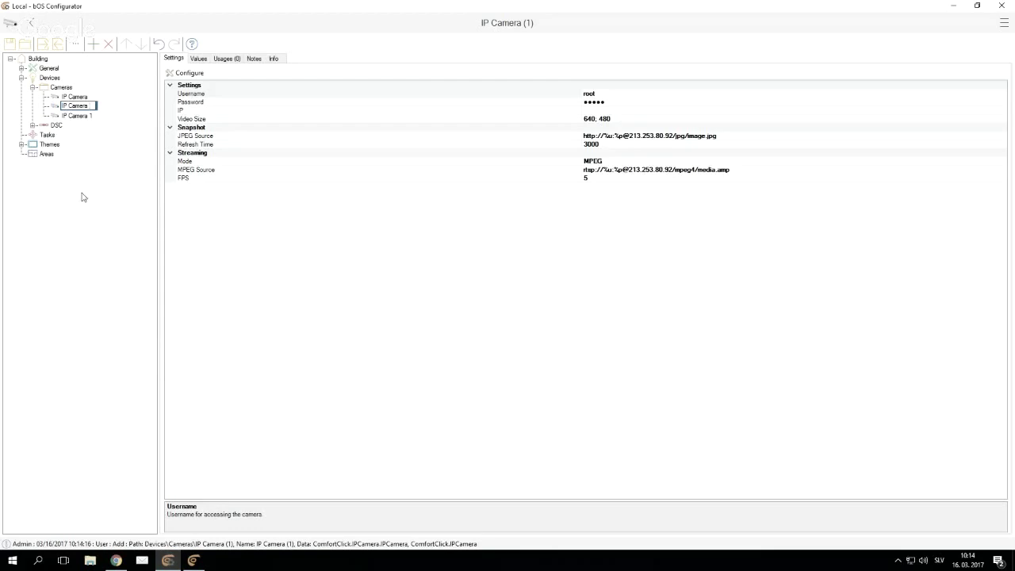
{"action": "type", "text": "2"}
{"action": "key", "text": "Return"}
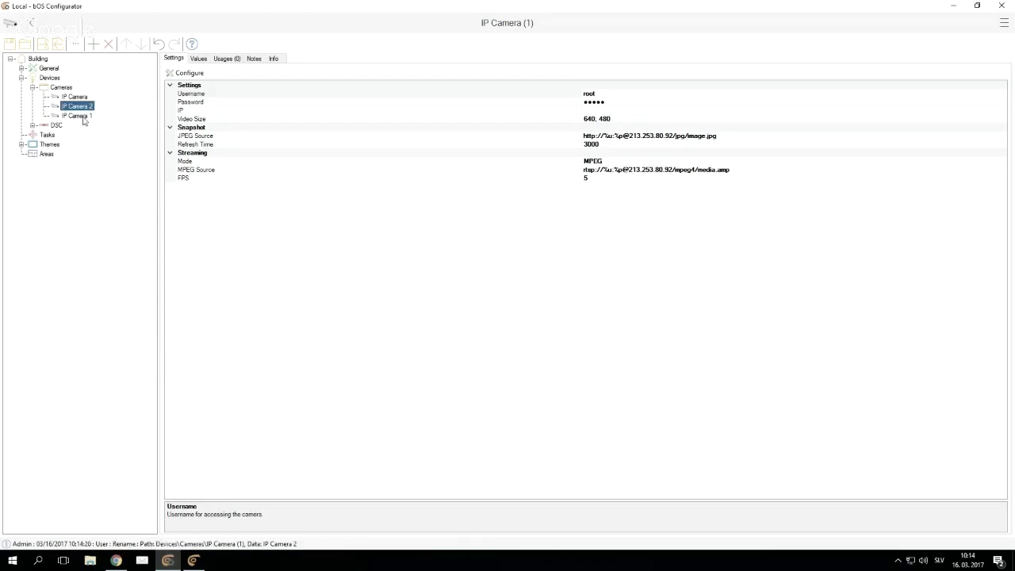
Step: Expand the Themes branch and add a panel named Cameras under Theme
{"action": "right_click", "coordinate": [68, 91]}
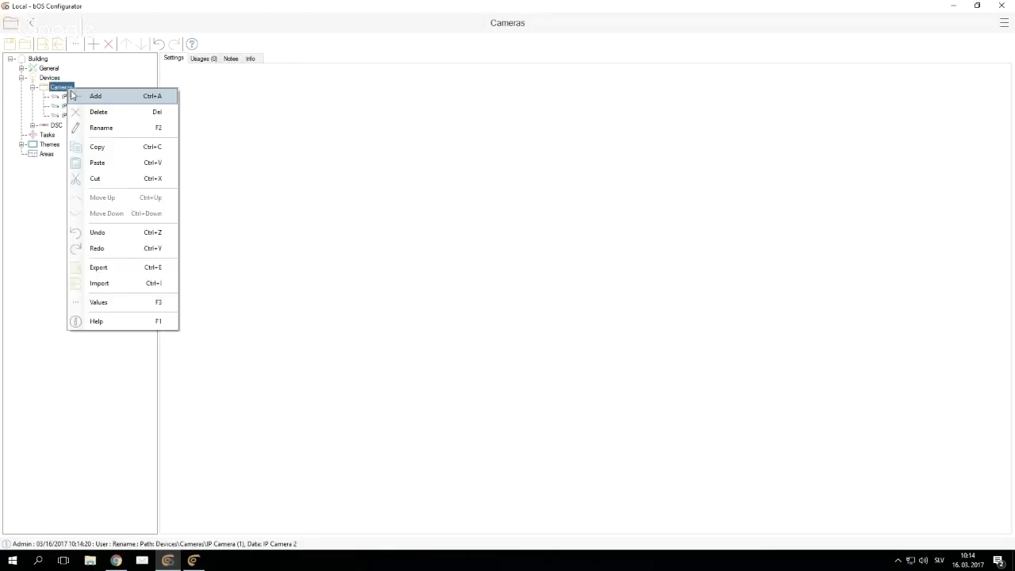
{"action": "left_click", "coordinate": [22, 144]}
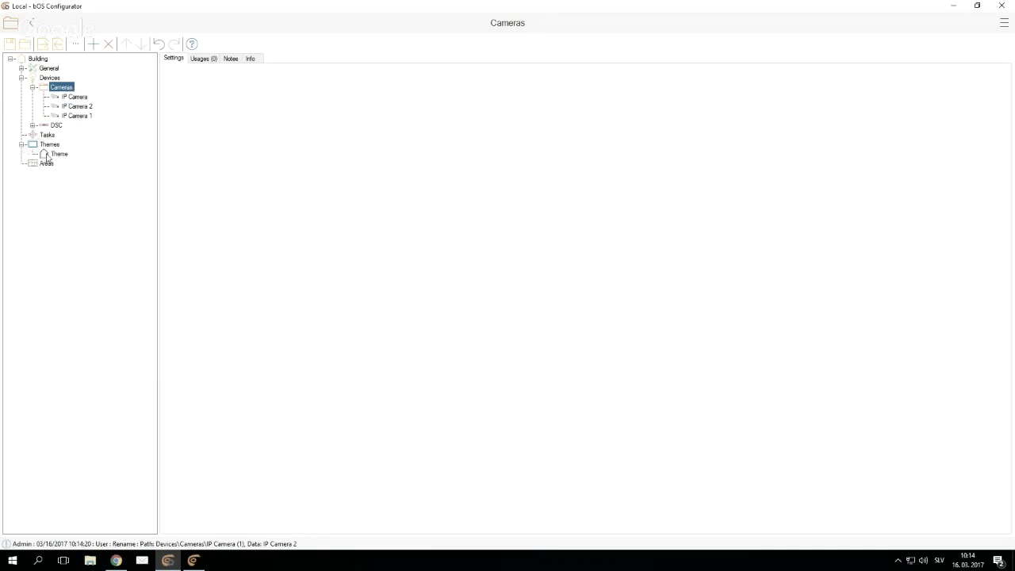
{"action": "right_click", "coordinate": [48, 155]}
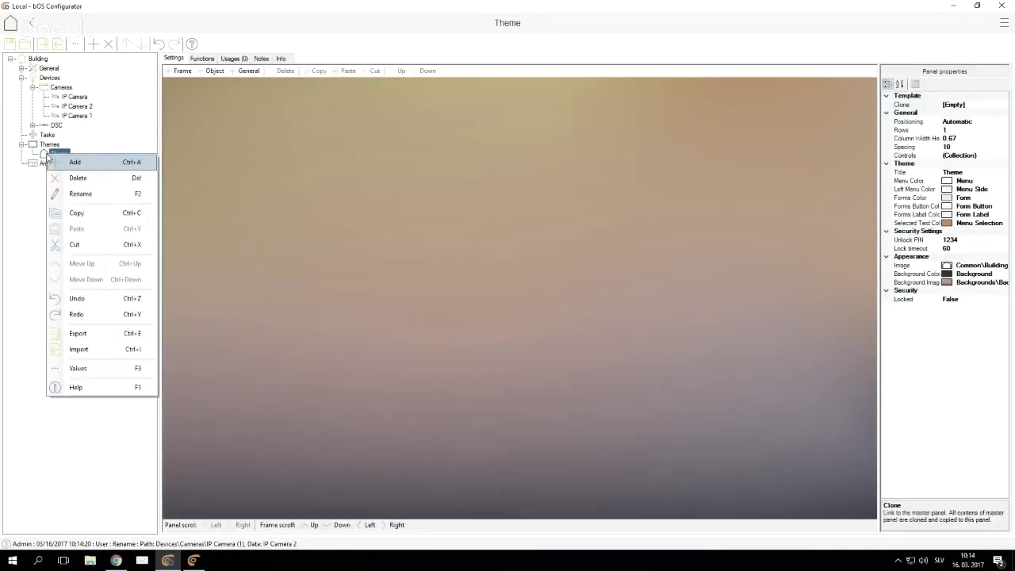
{"action": "left_click", "coordinate": [75, 161]}
{"action": "type", "text": "Cam"}
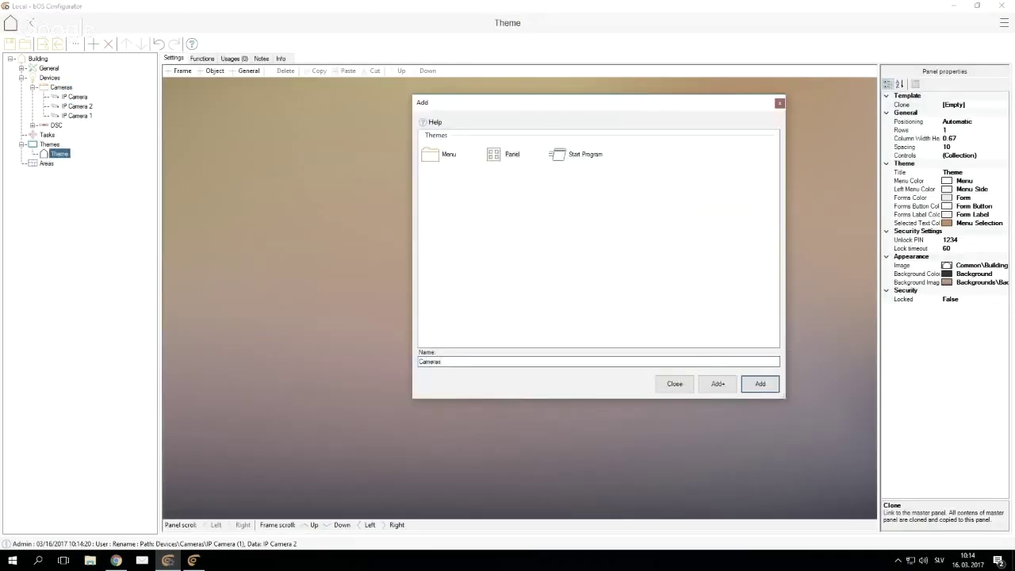
{"action": "type", "text": "eras"}
{"action": "key", "text": "Return"}
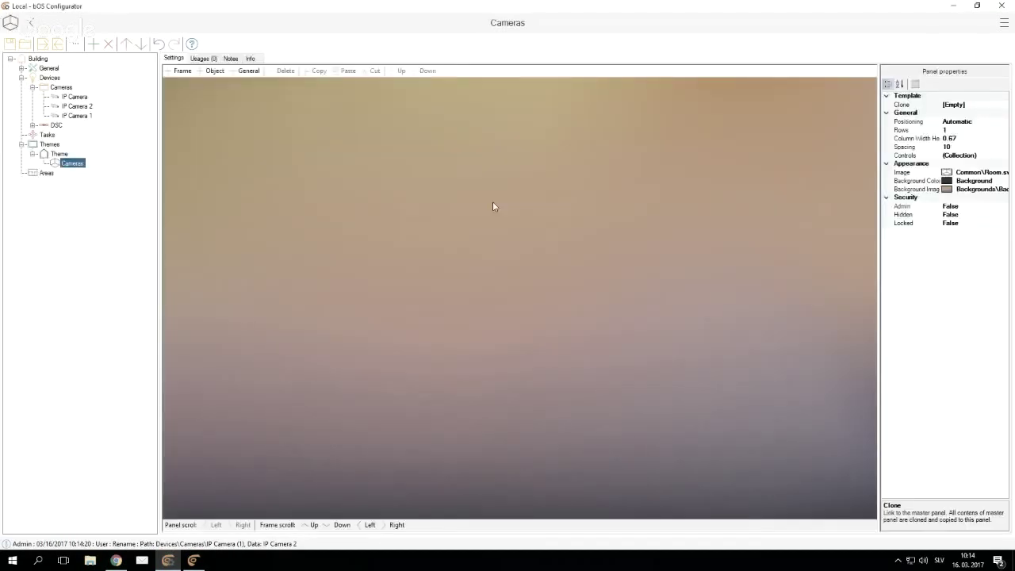
Step: Set the Cameras panel's Column Width Height Ratio to 0
{"action": "right_click", "coordinate": [430, 203]}
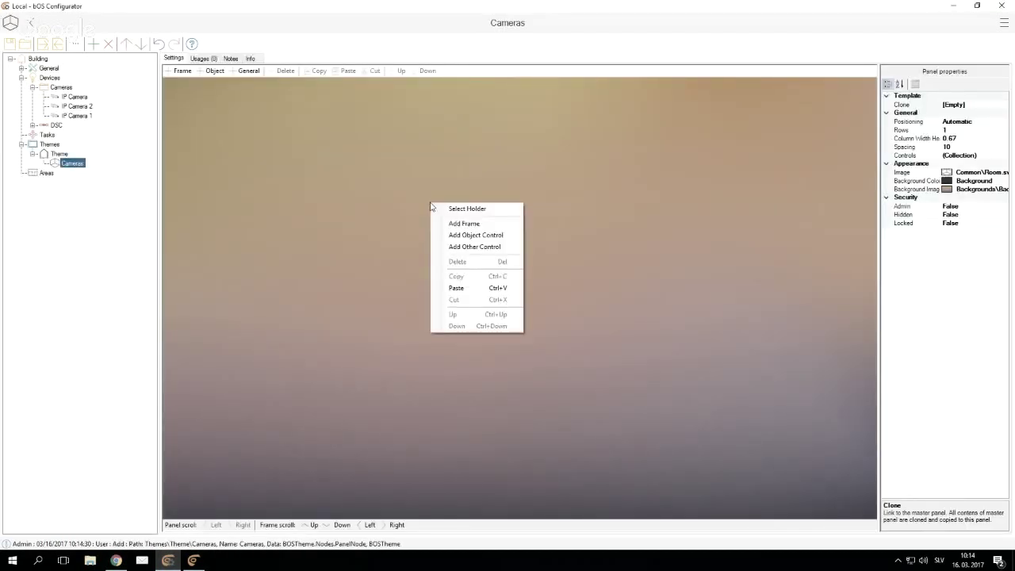
{"action": "left_click", "coordinate": [362, 206]}
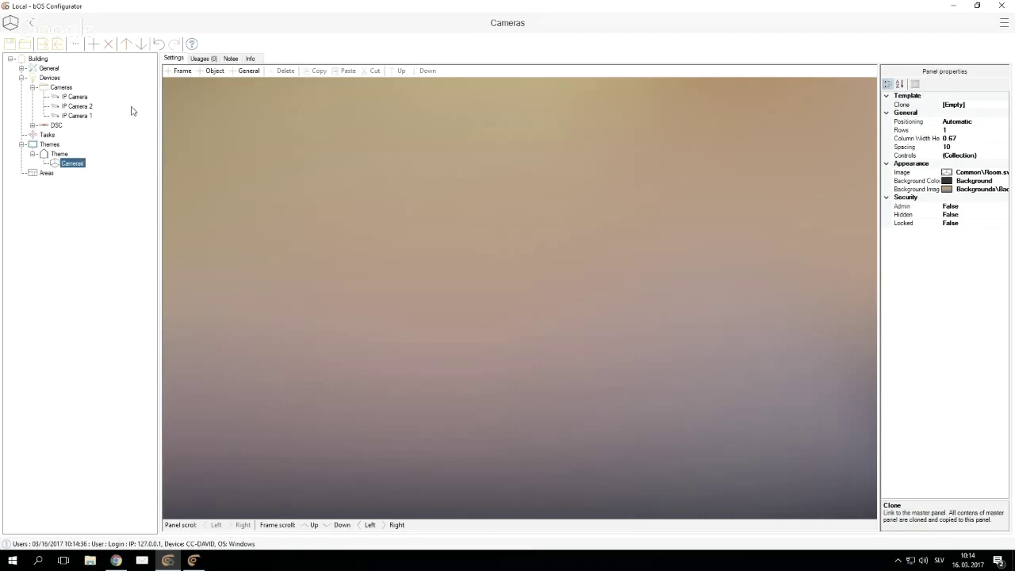
{"action": "right_click", "coordinate": [447, 217]}
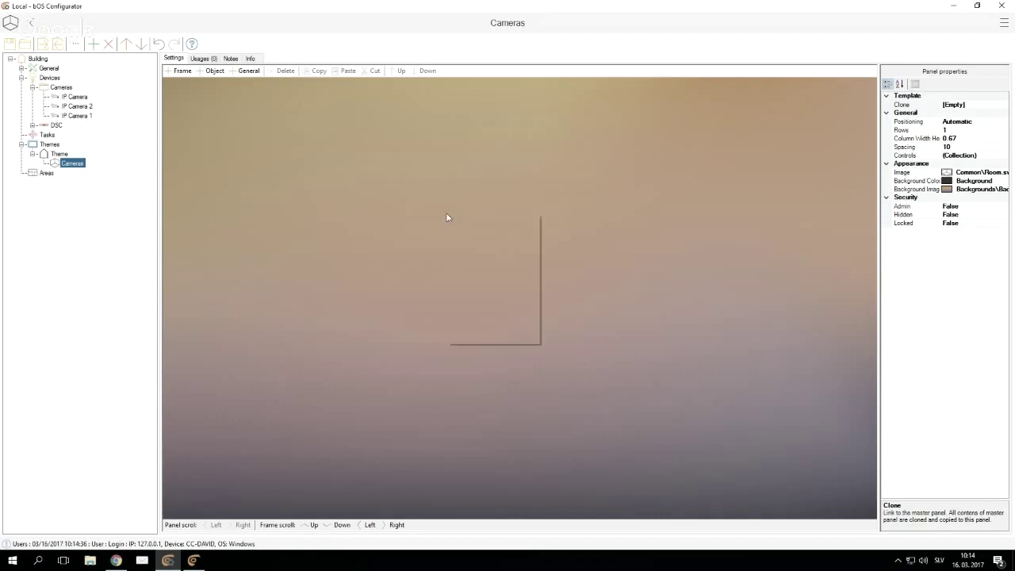
{"action": "key", "text": "Escape"}
{"action": "left_click", "coordinate": [956, 138]}
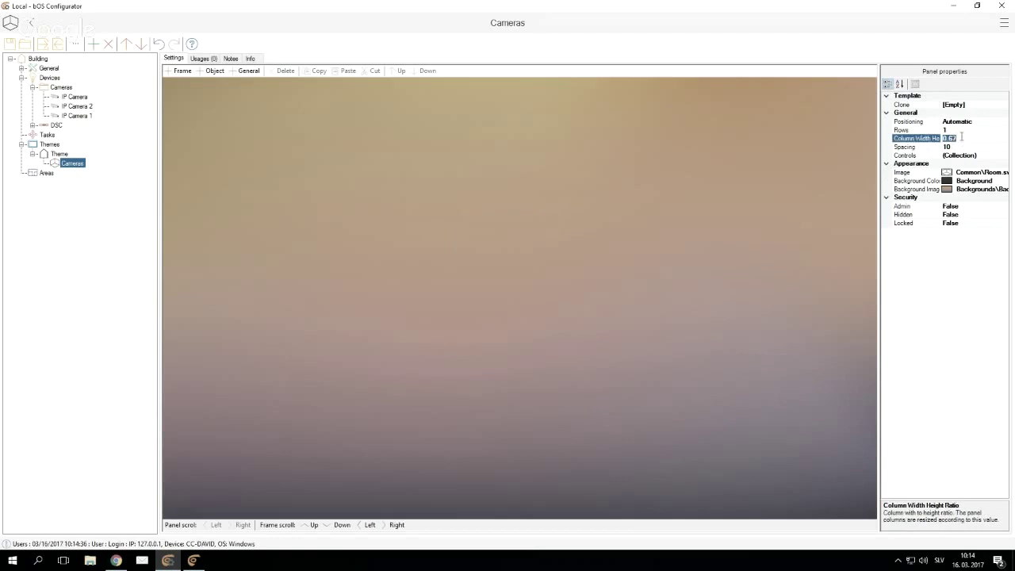
{"action": "type", "text": "0"}
{"action": "left_click", "coordinate": [740, 208]}
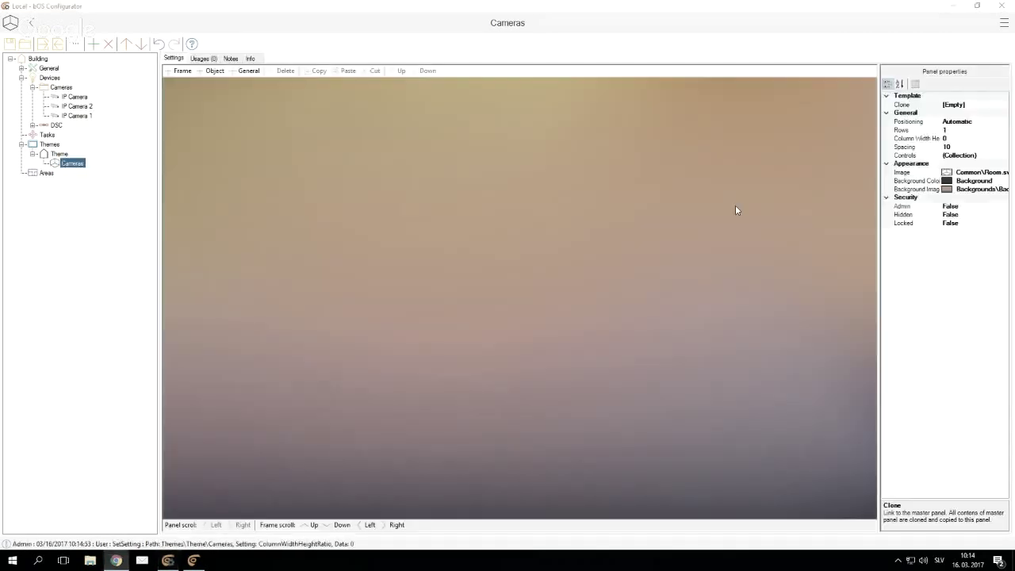
Step: Add a frame with the Automatic style to the Cameras panel and set it to 2 rows and 2 columns
{"action": "double_click", "coordinate": [641, 233]}
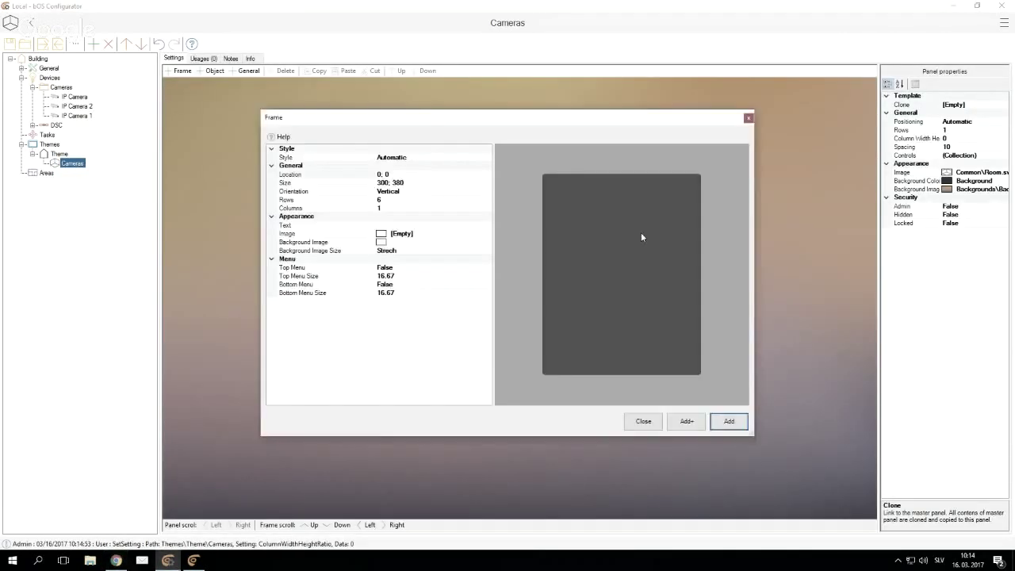
{"action": "key", "text": "Return"}
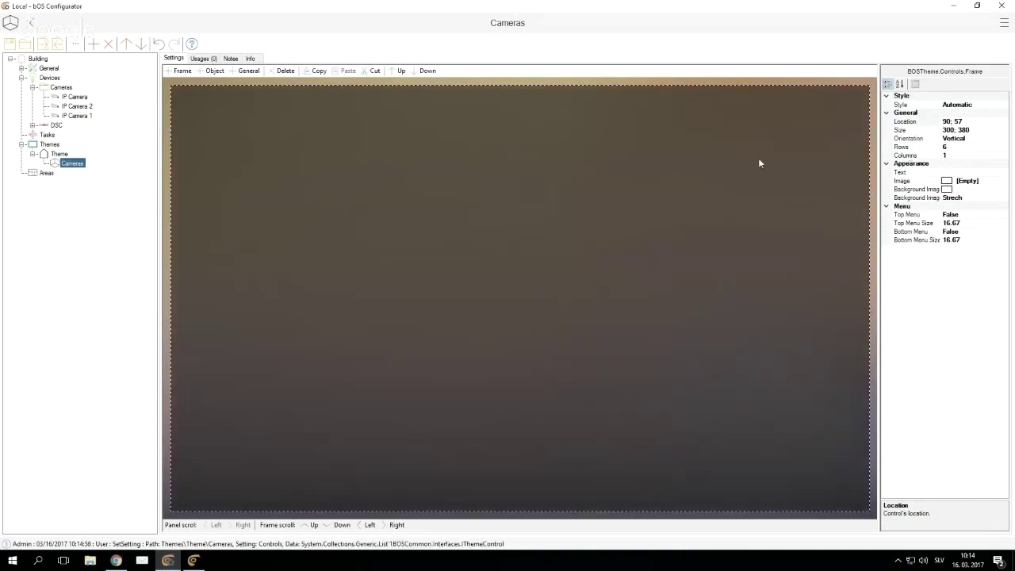
{"action": "left_click", "coordinate": [955, 147]}
{"action": "type", "text": "2"}
{"action": "left_click", "coordinate": [949, 154]}
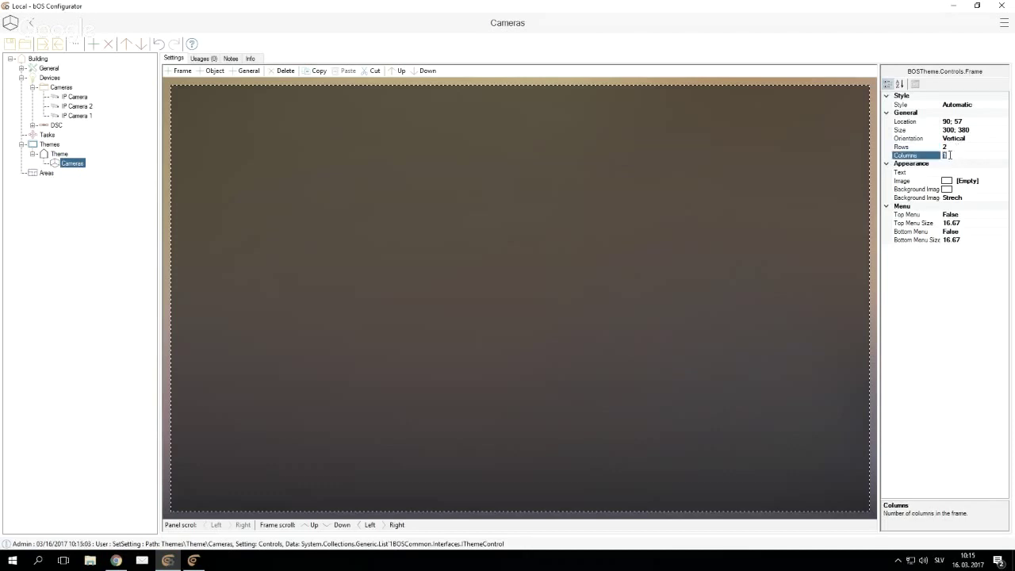
{"action": "left_click", "coordinate": [873, 167]}
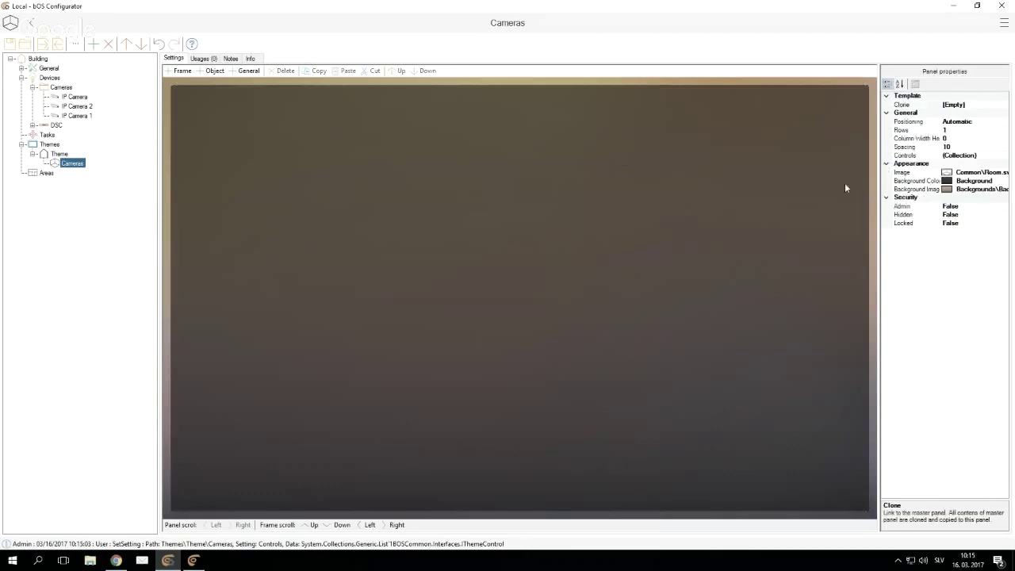
{"action": "left_click", "coordinate": [288, 266]}
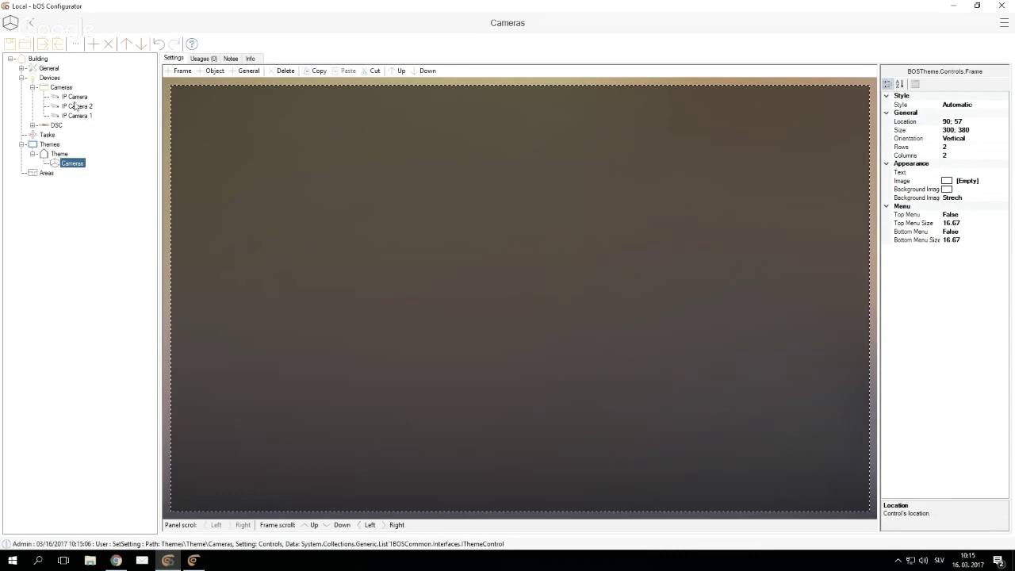
Step: Add the IP Camera device to the frame's top-left cell on the Cameras panel with Disable Streaming set to True
{"action": "left_click_drag", "start_coordinate": [73, 101], "coordinate": [339, 177]}
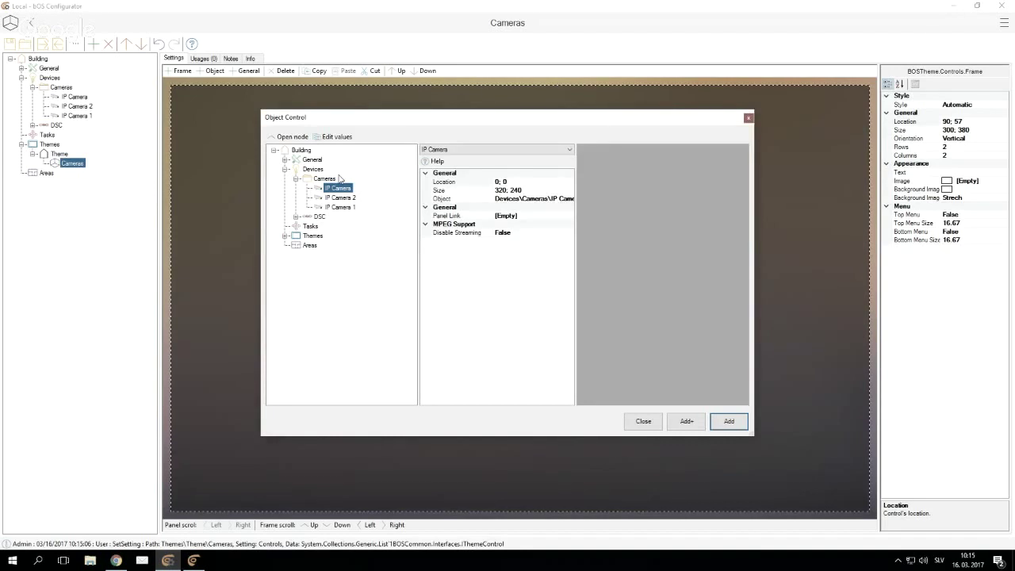
{"action": "left_click", "coordinate": [467, 235]}
{"action": "double_click", "coordinate": [466, 233]}
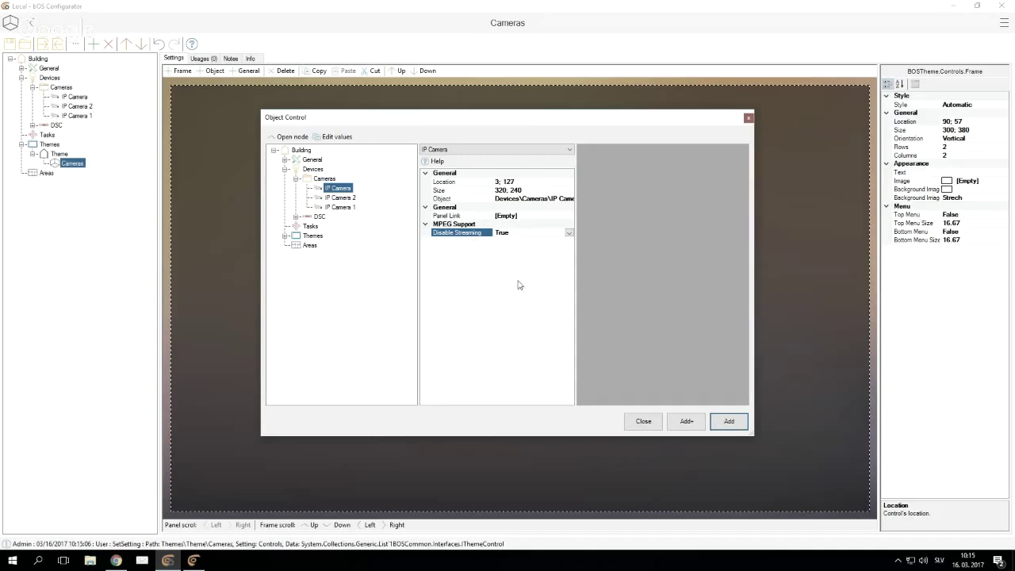
{"action": "left_click", "coordinate": [729, 421]}
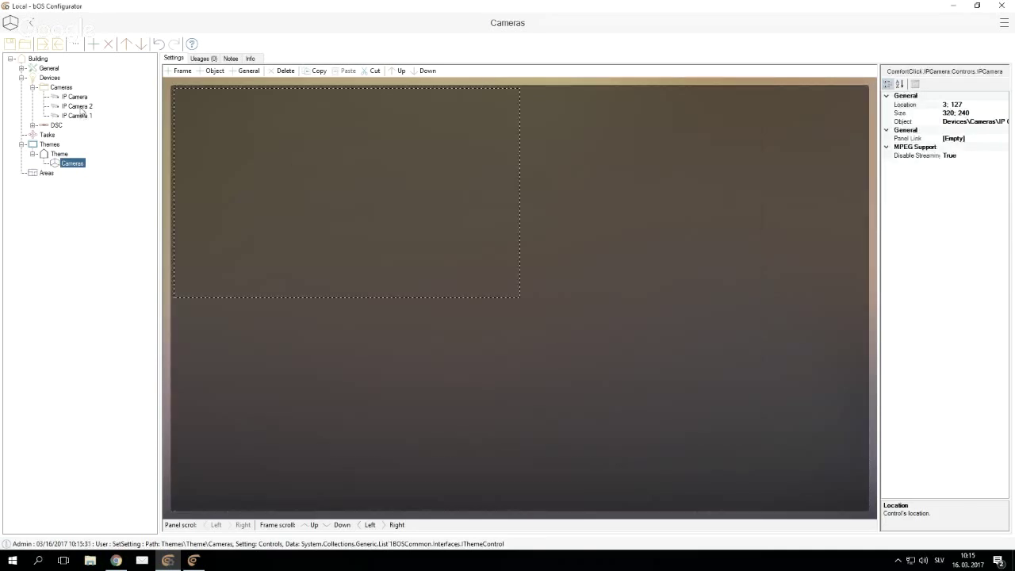
Step: Add the IP Camera 1 device to the frame's top-right cell with Disable Streaming set to True
{"action": "left_click_drag", "start_coordinate": [79, 116], "coordinate": [658, 207]}
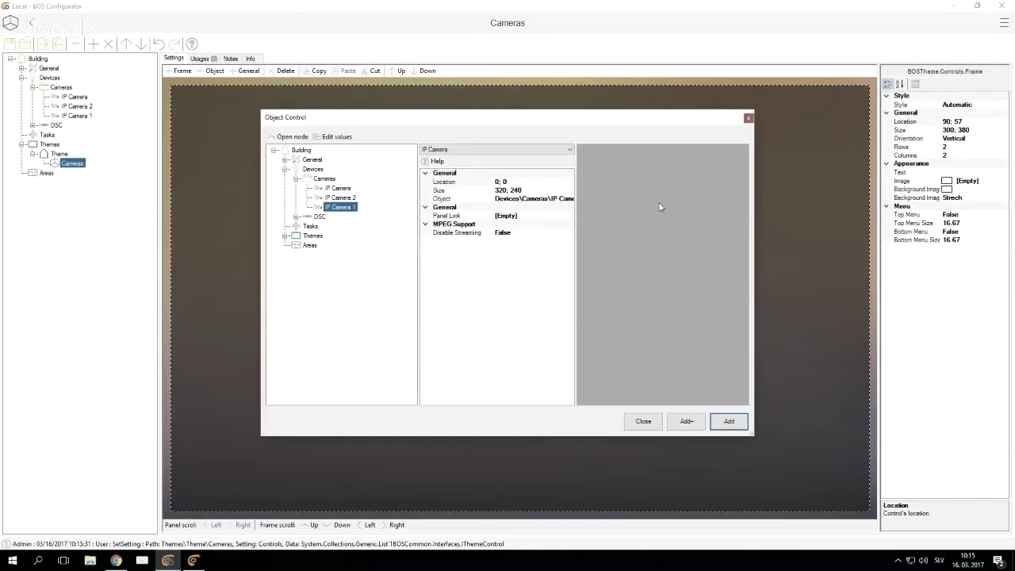
{"action": "double_click", "coordinate": [466, 233]}
{"action": "left_click", "coordinate": [717, 421]}
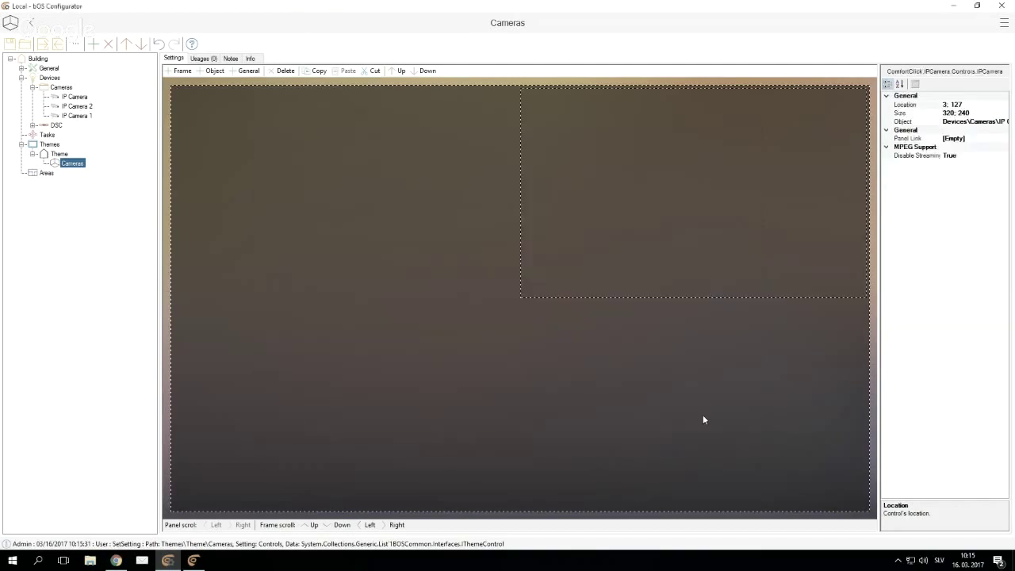
Step: Add the IP Camera 2 device to the frame's bottom-left cell with Disable Streaming set to True
{"action": "left_click_drag", "start_coordinate": [77, 106], "coordinate": [285, 380]}
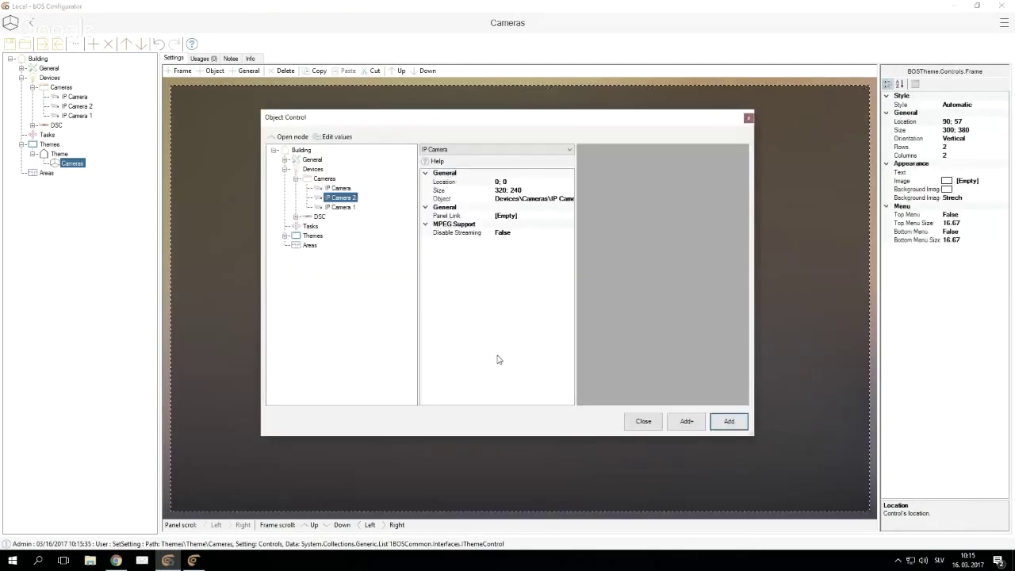
{"action": "double_click", "coordinate": [468, 232]}
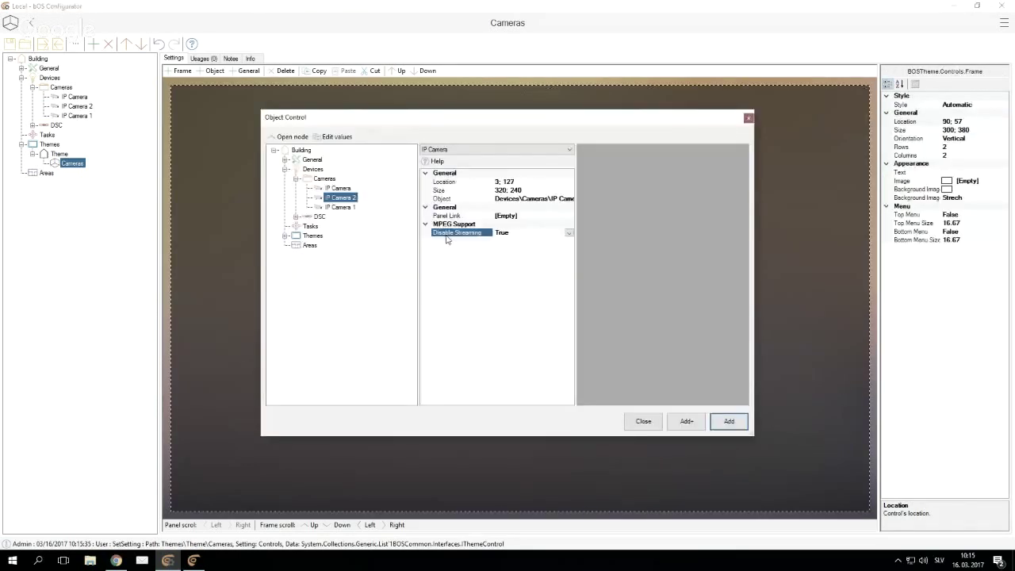
{"action": "left_click", "coordinate": [729, 421]}
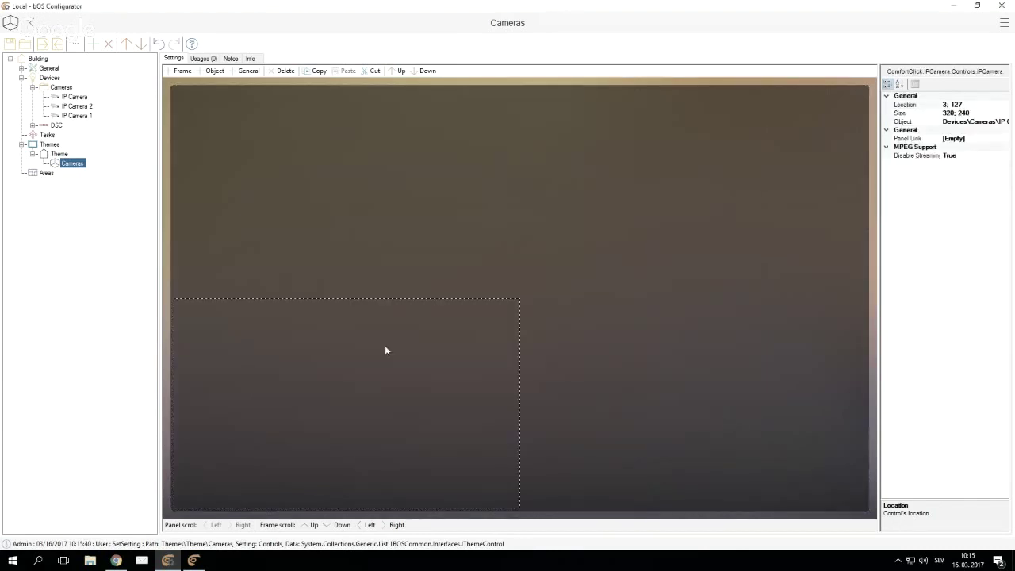
{"action": "left_click_drag", "start_coordinate": [362, 348], "coordinate": [531, 271]}
Step: Add a sub panel named Camera under the Cameras panel
{"action": "left_click", "coordinate": [56, 155]}
{"action": "right_click", "coordinate": [78, 162]}
{"action": "left_click", "coordinate": [101, 166]}
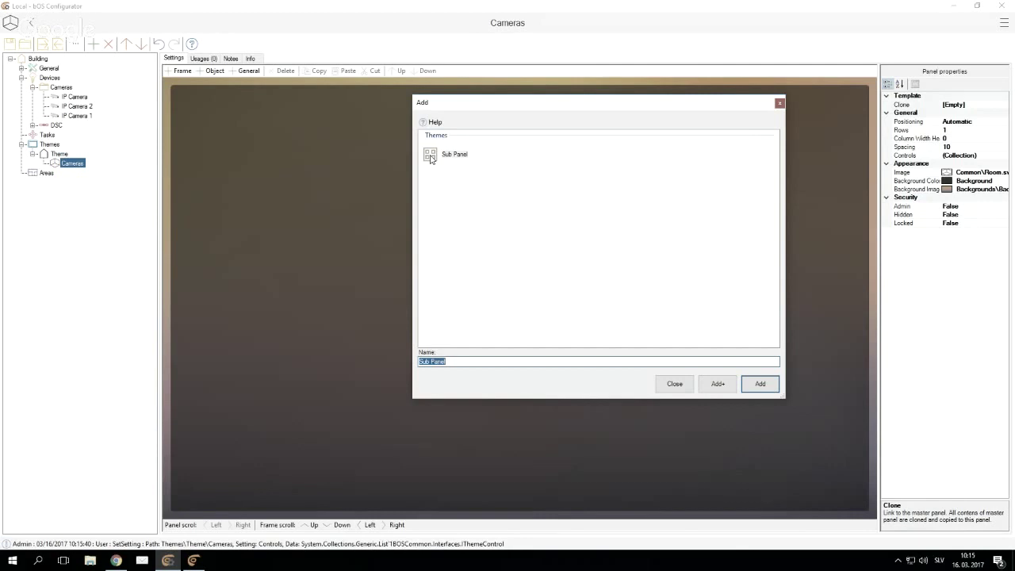
{"action": "type", "text": "Camera"}
{"action": "left_click", "coordinate": [717, 384]}
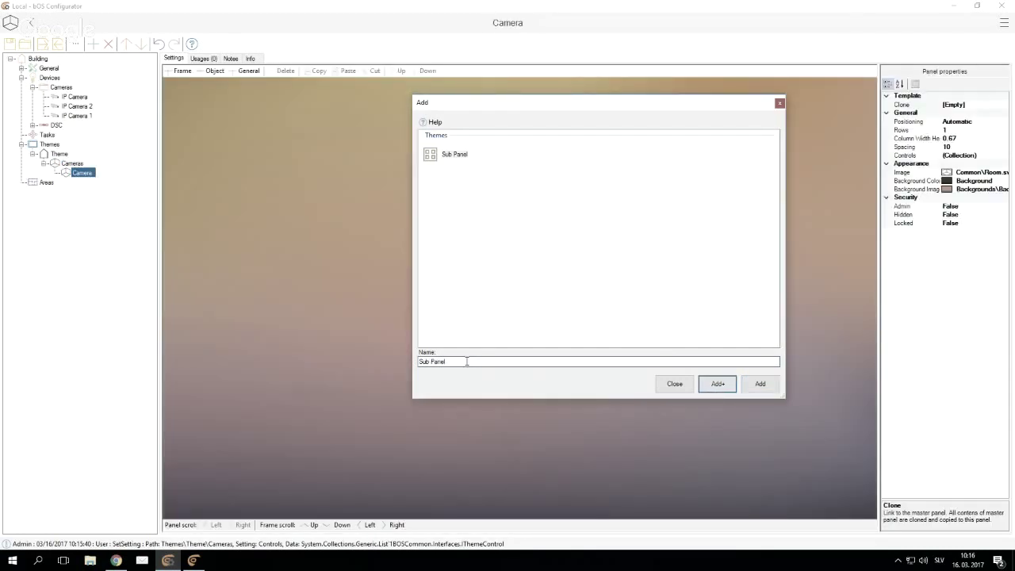
Step: Add two more sub panels named Camera 1 and camera 2 under the Cameras panel
{"action": "left_click", "coordinate": [467, 362]}
{"action": "type", "text": "Camera"}
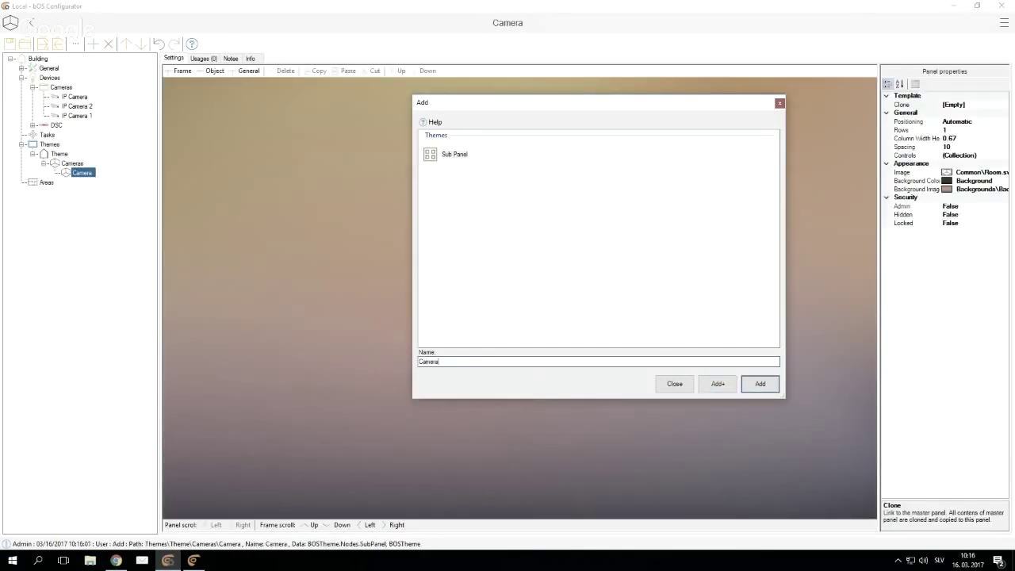
{"action": "type", "text": " 1"}
{"action": "left_click", "coordinate": [718, 384]}
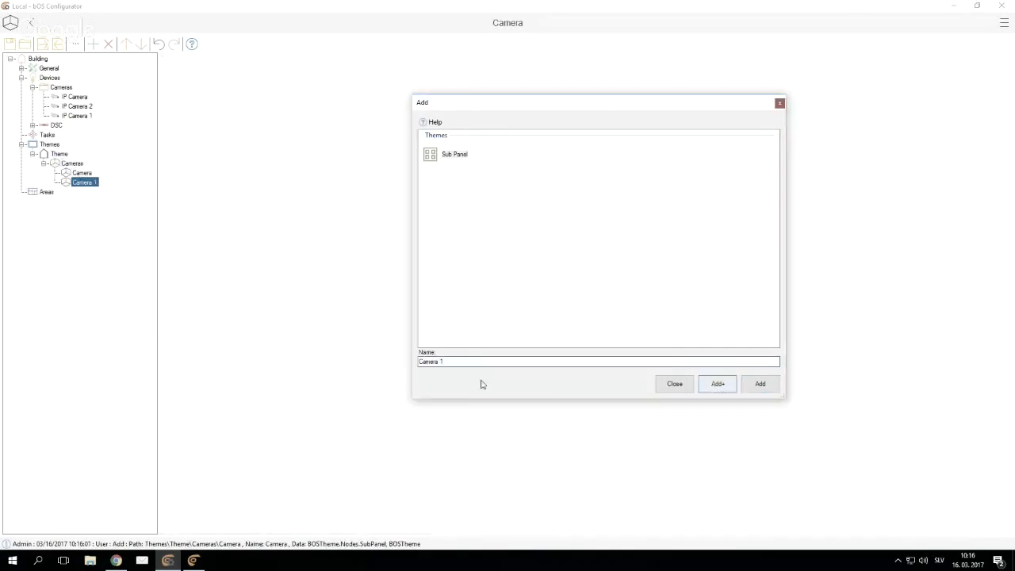
{"action": "left_click", "coordinate": [459, 361]}
{"action": "type", "text": "camer"}
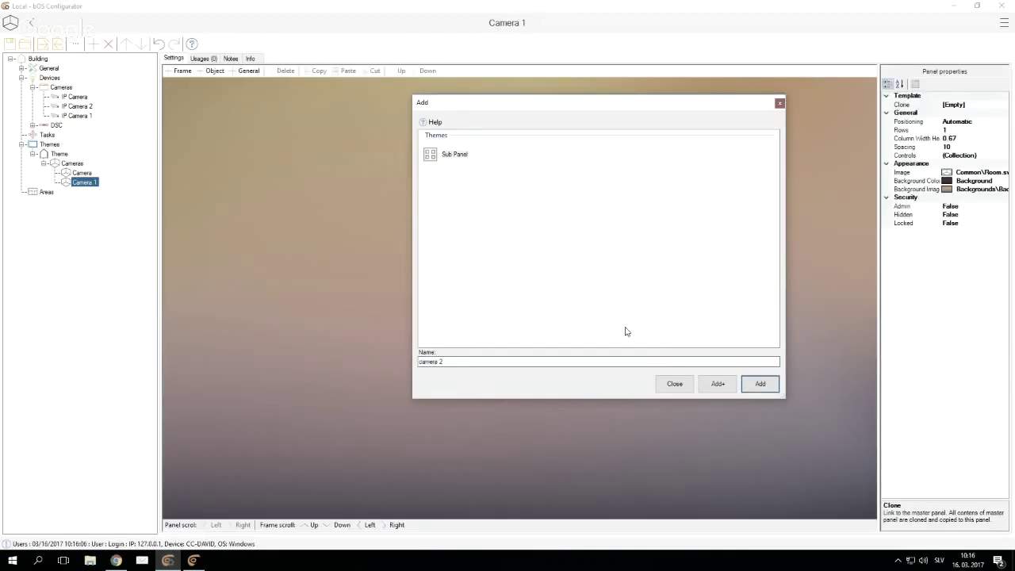
{"action": "type", "text": "a 2"}
{"action": "left_click", "coordinate": [760, 384]}
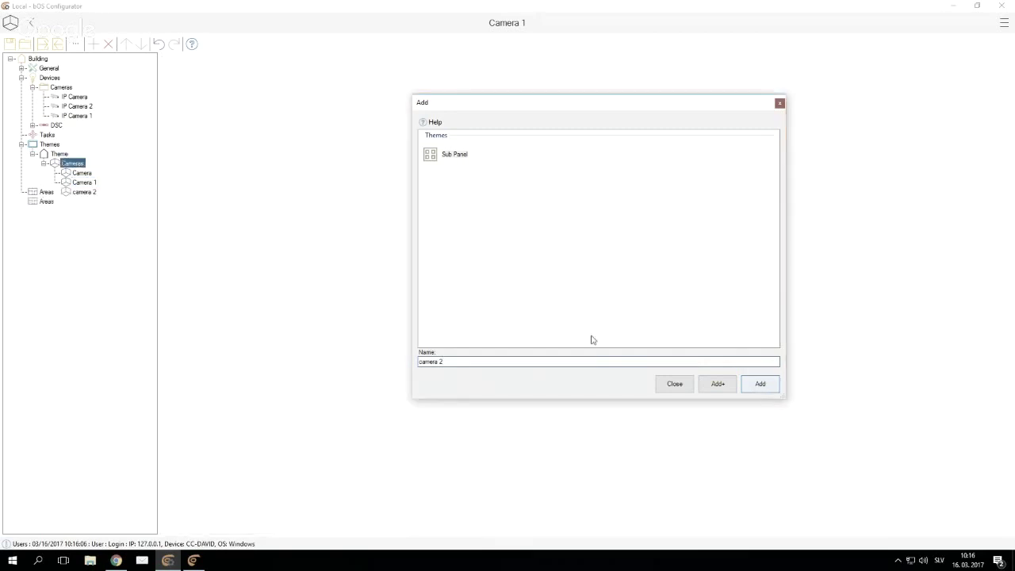
Step: Add the IP Camera device to the Camera sub panel and set the sub panel's Column Width Height Ratio to 0
{"action": "left_click", "coordinate": [83, 172]}
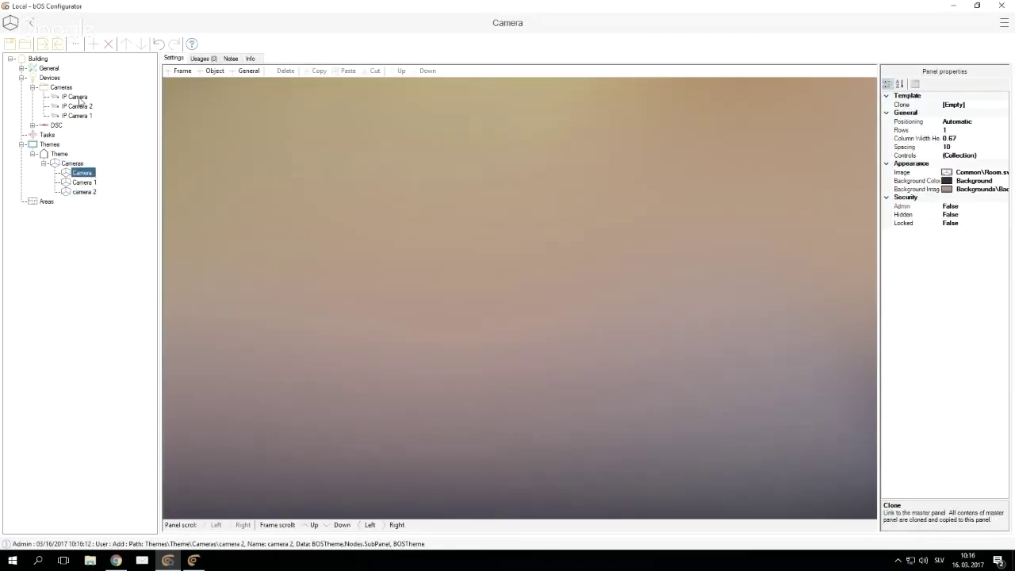
{"action": "left_click_drag", "start_coordinate": [81, 101], "coordinate": [388, 209]}
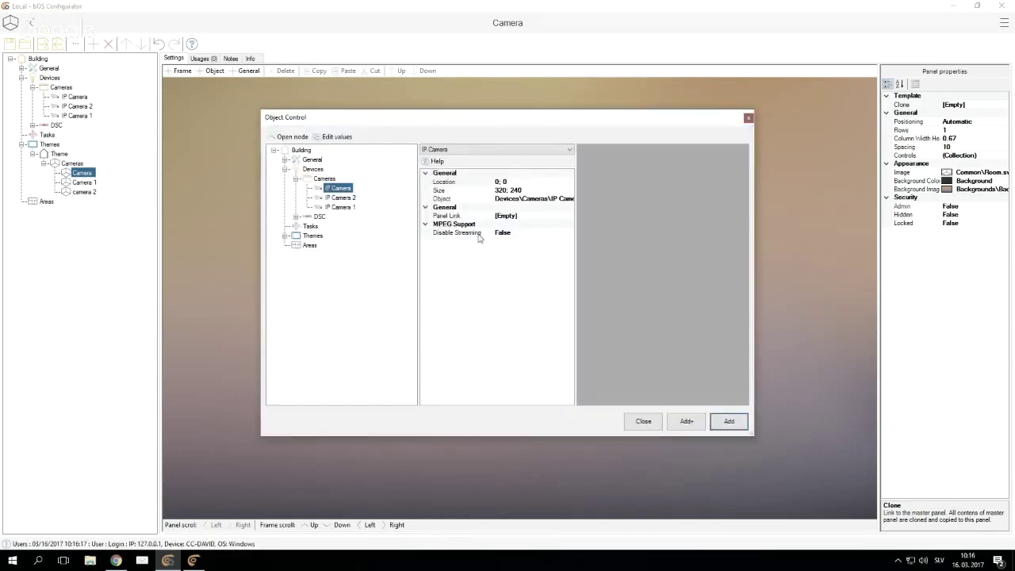
{"action": "left_click", "coordinate": [723, 423]}
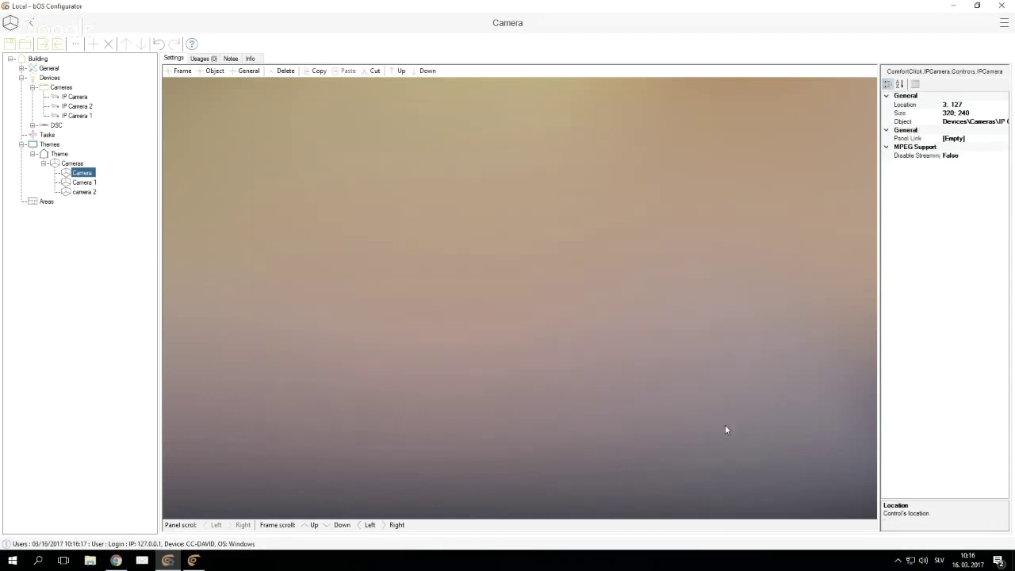
{"action": "left_click", "coordinate": [952, 138]}
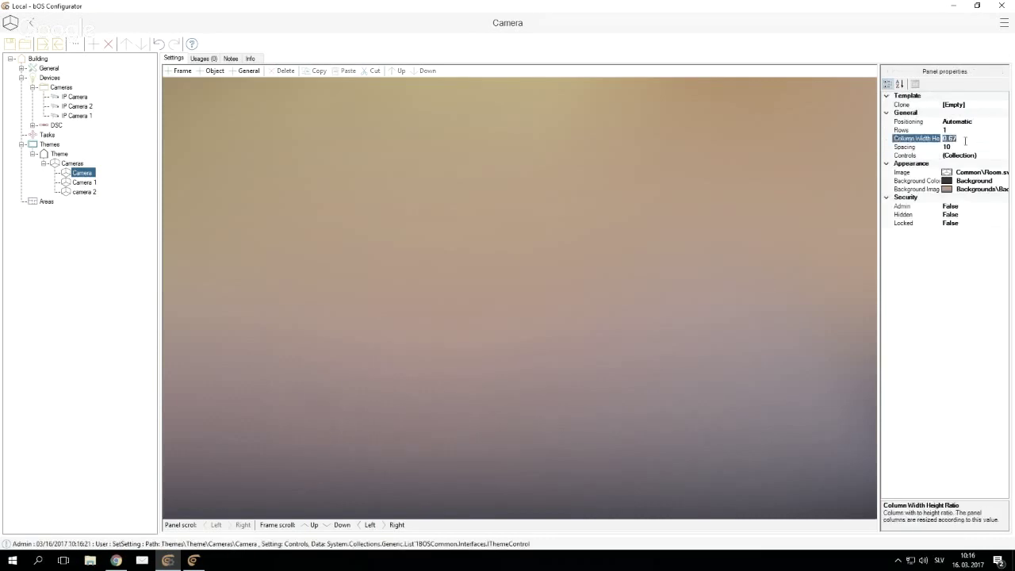
{"action": "type", "text": "0"}
{"action": "key", "text": "Return"}
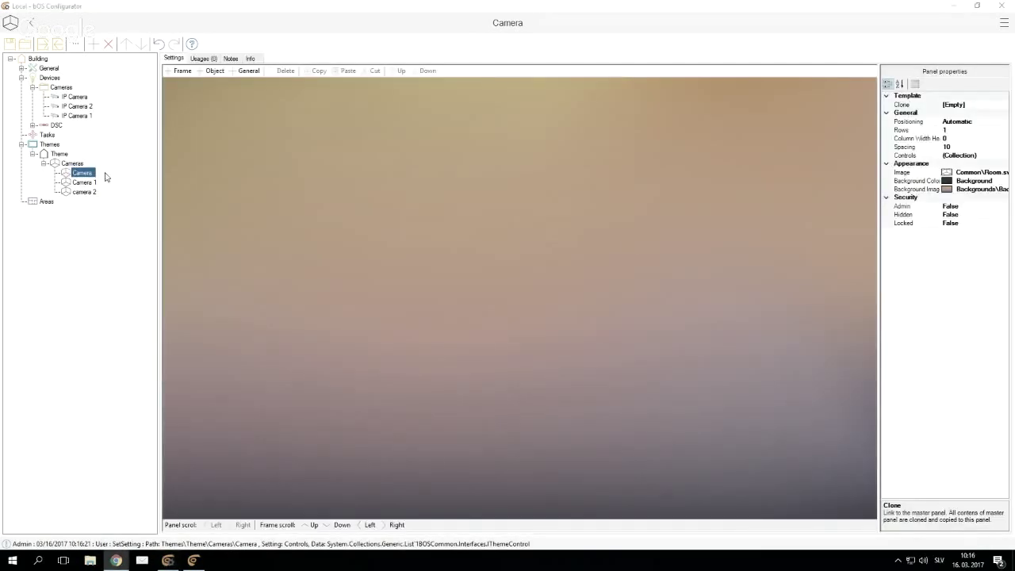
{"action": "left_click", "coordinate": [492, 208]}
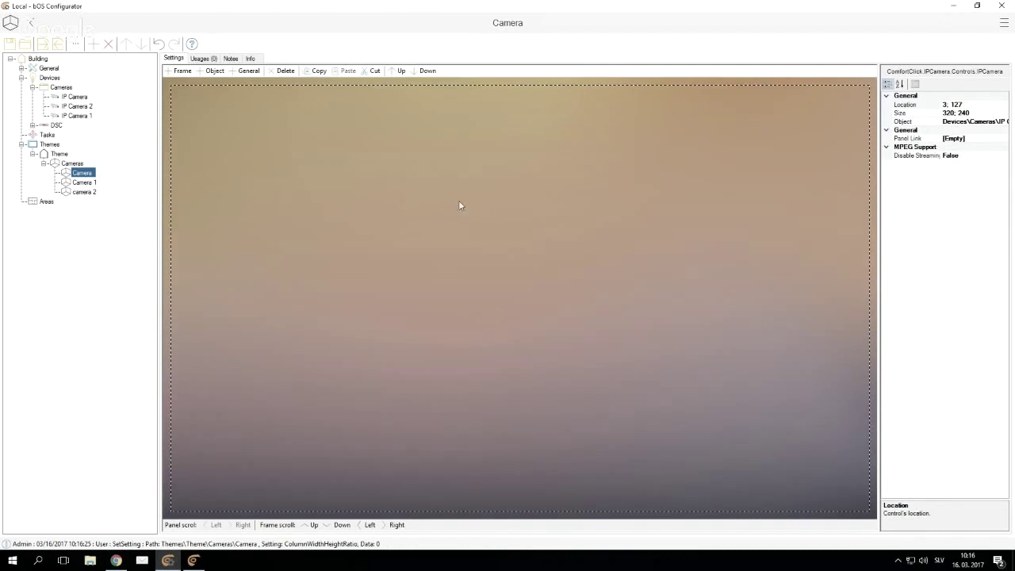
Step: Set the Camera 1 sub panel's Column Width Height Ratio to 0 and add the IP Camera 1 device to it
{"action": "left_click", "coordinate": [84, 183]}
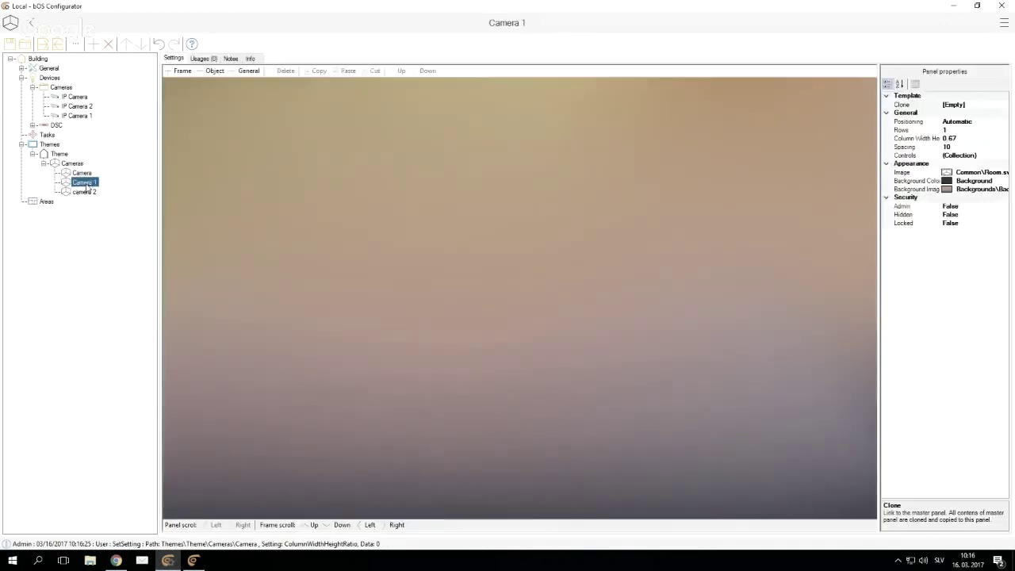
{"action": "left_click", "coordinate": [952, 138]}
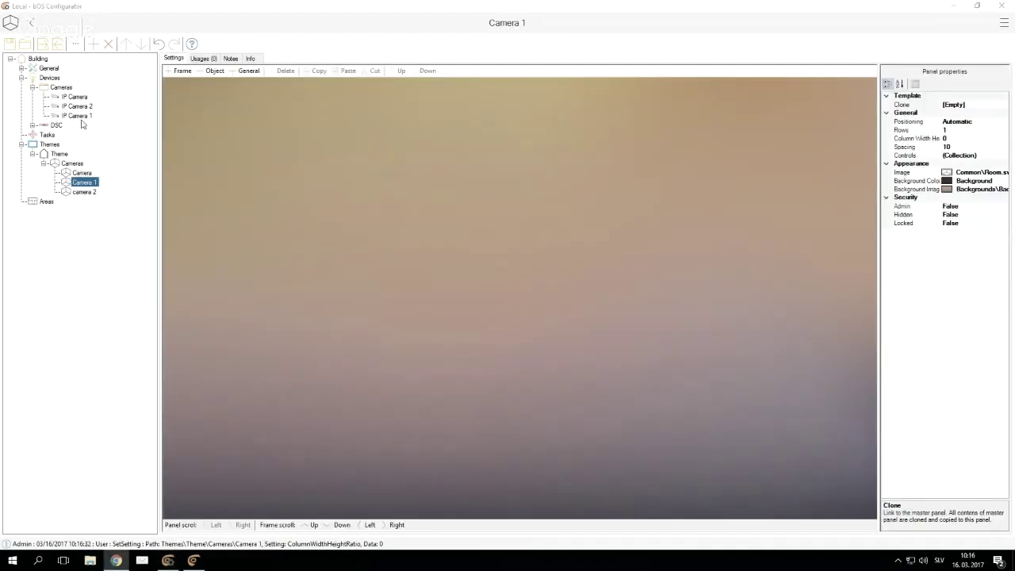
{"action": "double_click", "coordinate": [517, 243]}
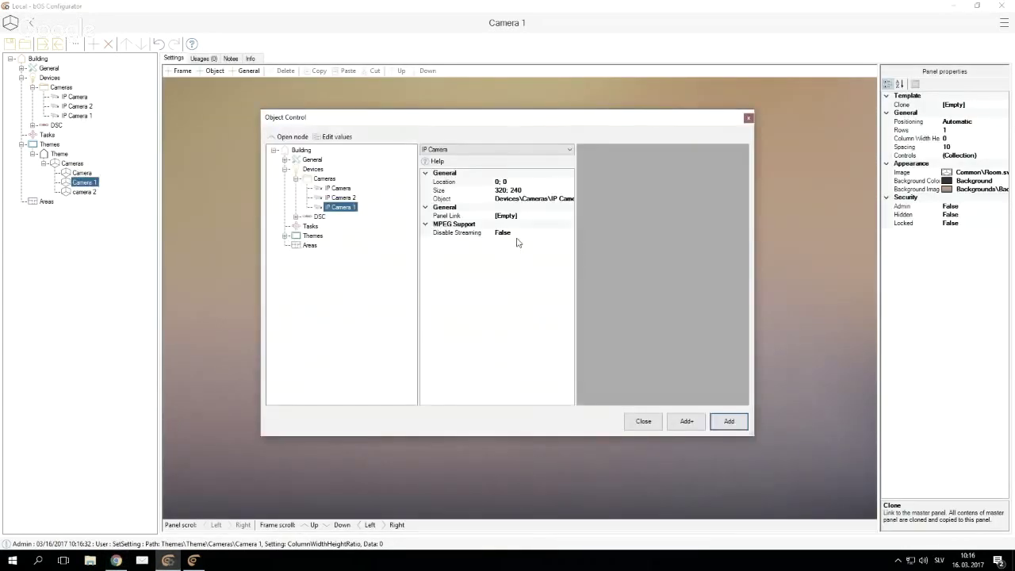
{"action": "key", "text": "Return"}
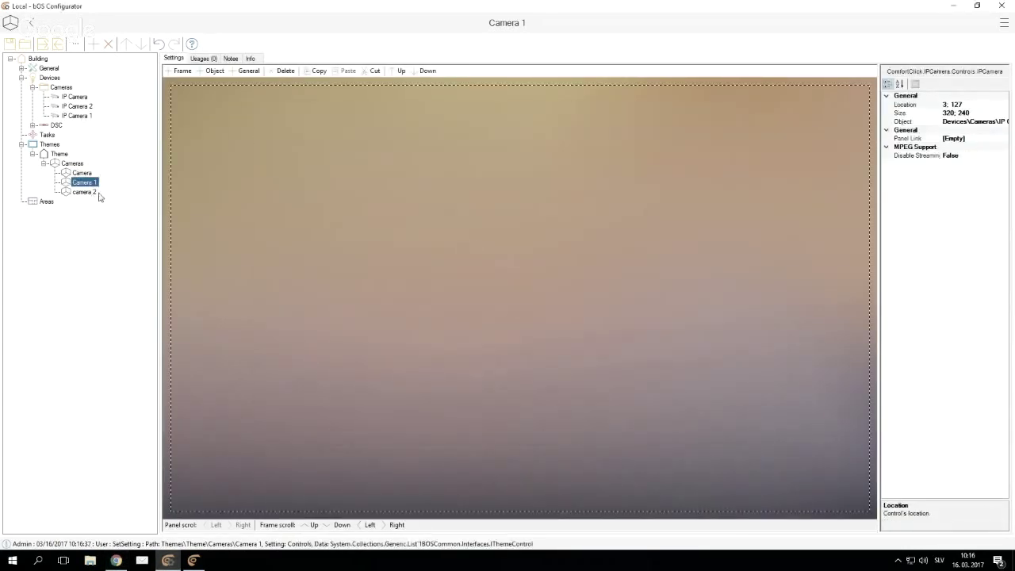
Step: Set the camera 2 sub panel's Column Width Height Ratio to 0 and add the IP Camera 2 device to it
{"action": "left_click", "coordinate": [85, 192]}
{"action": "left_click", "coordinate": [945, 138]}
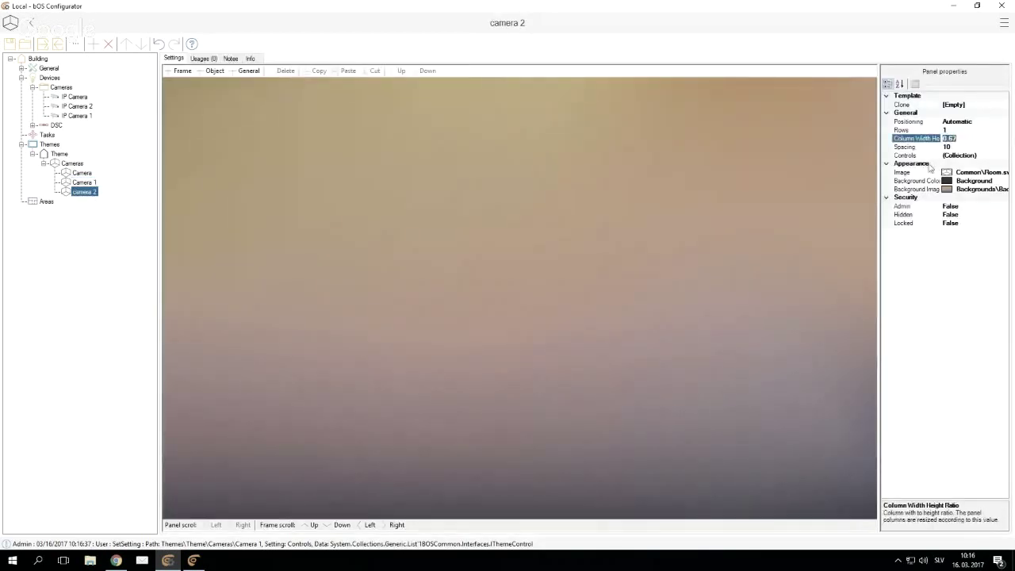
{"action": "type", "text": "0"}
{"action": "key", "text": "Return"}
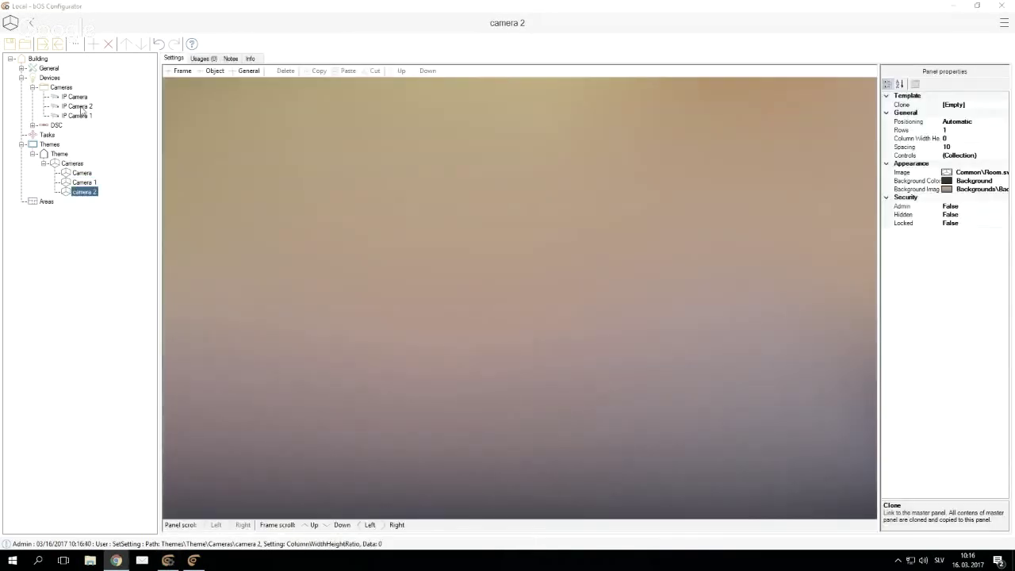
{"action": "double_click", "coordinate": [479, 254]}
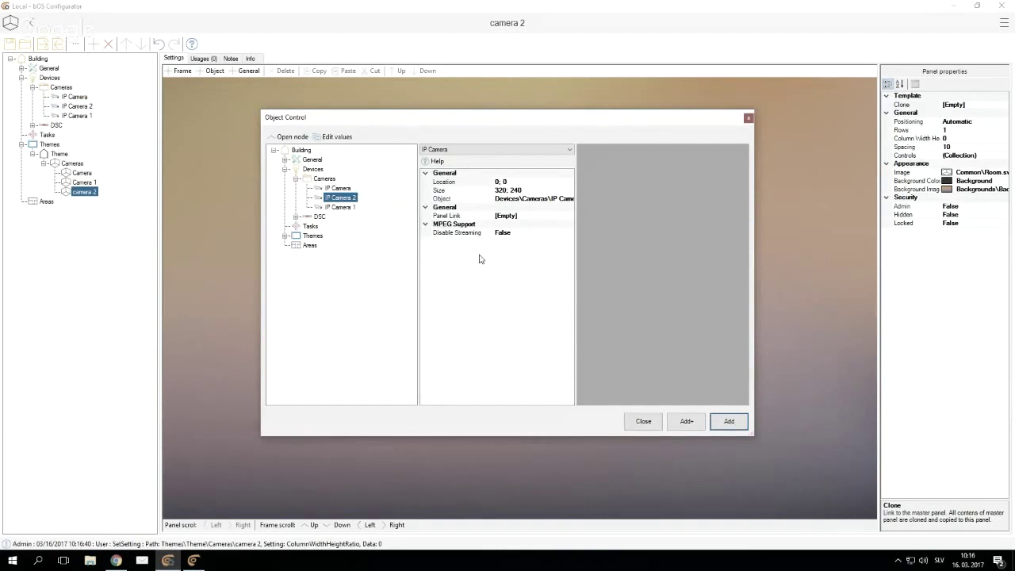
{"action": "key", "text": "Return"}
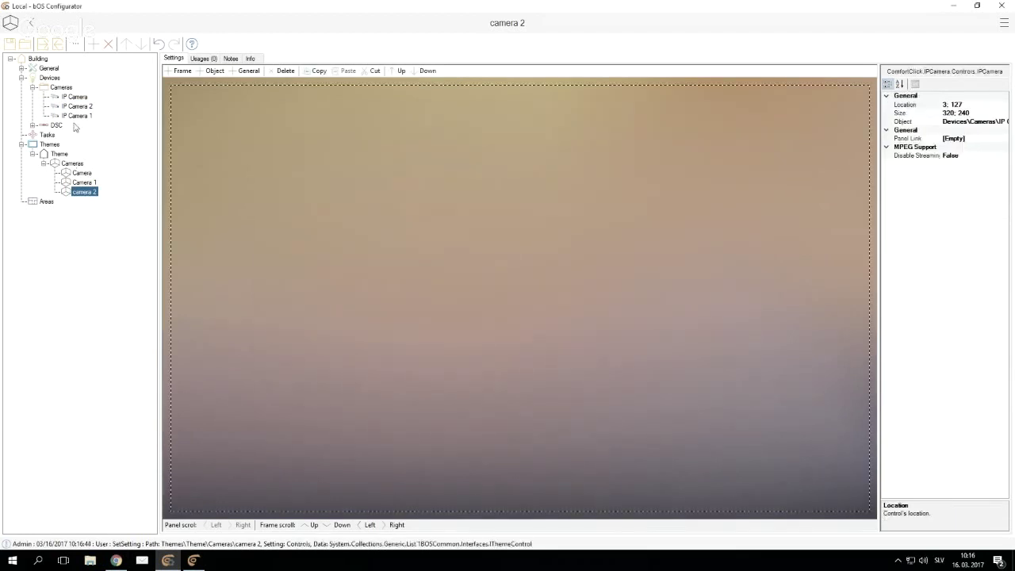
Step: Set the Panel Link of the Cameras panel's top-left camera control to the Camera sub panel
{"action": "left_click", "coordinate": [70, 163]}
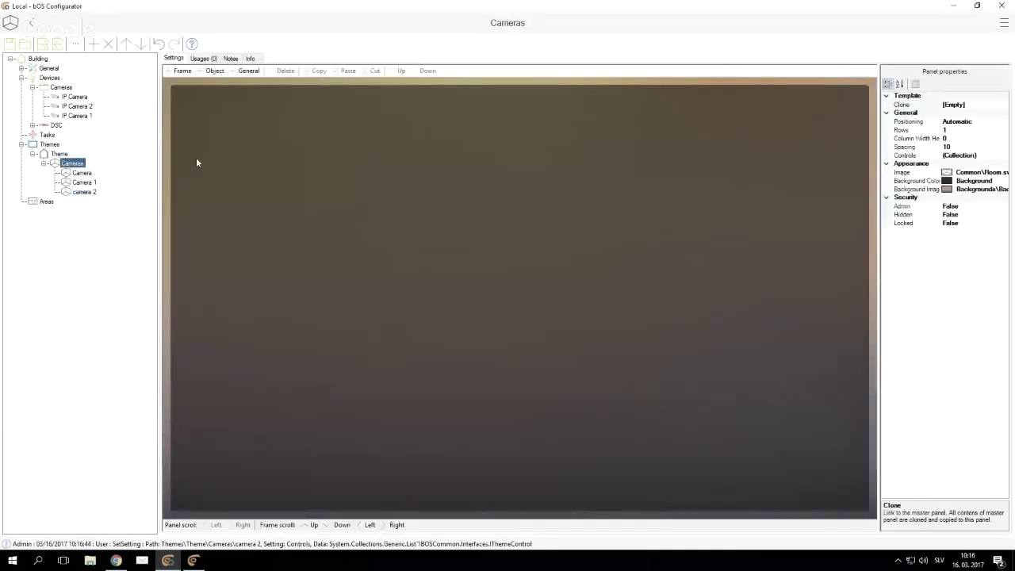
{"action": "left_click", "coordinate": [266, 146]}
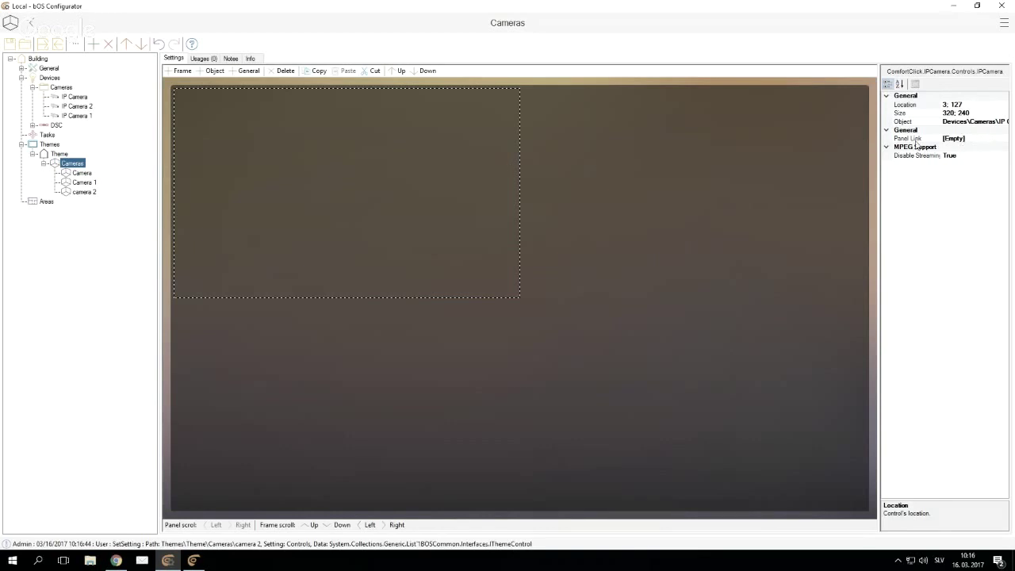
{"action": "left_click", "coordinate": [981, 143]}
{"action": "left_click", "coordinate": [1004, 139]}
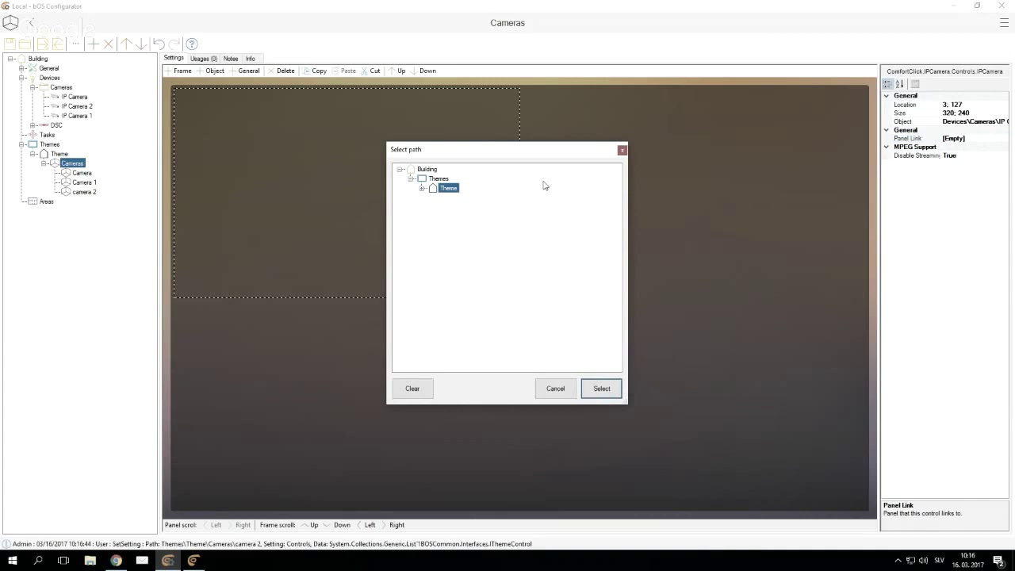
{"action": "left_click", "coordinate": [422, 188]}
{"action": "left_click", "coordinate": [433, 198]}
{"action": "left_click", "coordinate": [471, 207]}
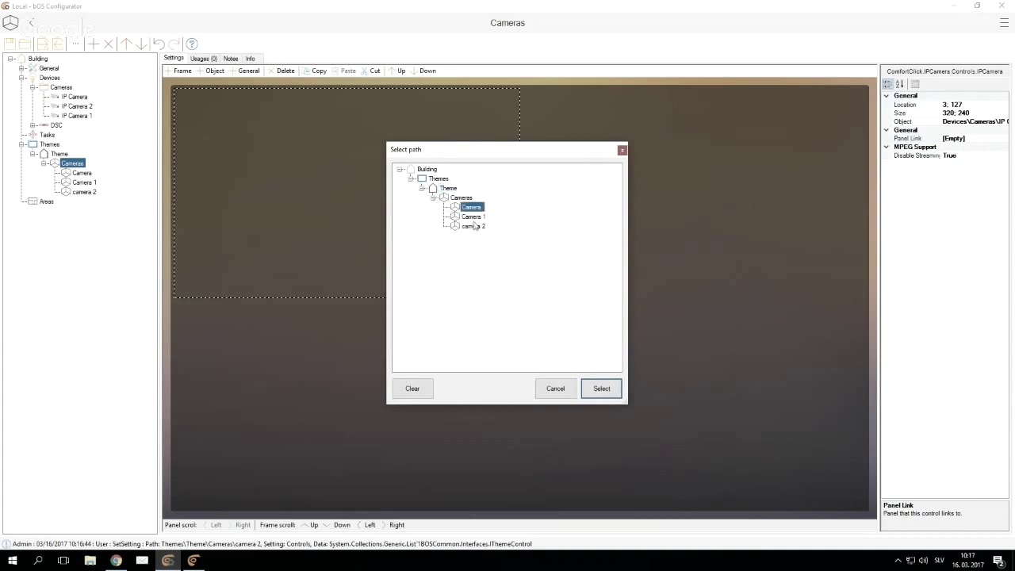
{"action": "left_click", "coordinate": [602, 389]}
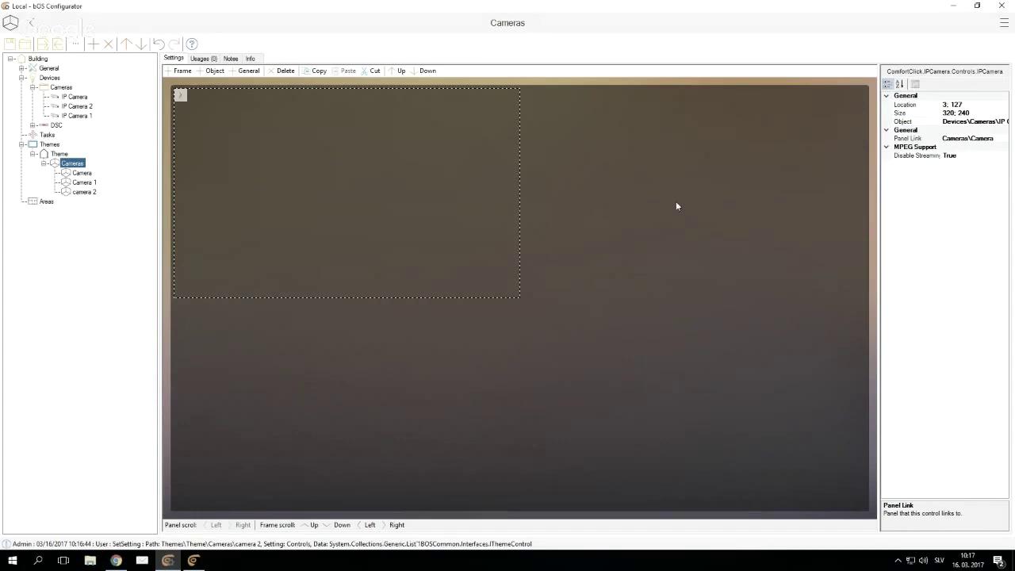
Step: Link the Cameras panel's top-right camera control to the Camera 1 sub panel
{"action": "double_click", "coordinate": [676, 206]}
{"action": "left_click", "coordinate": [421, 188]}
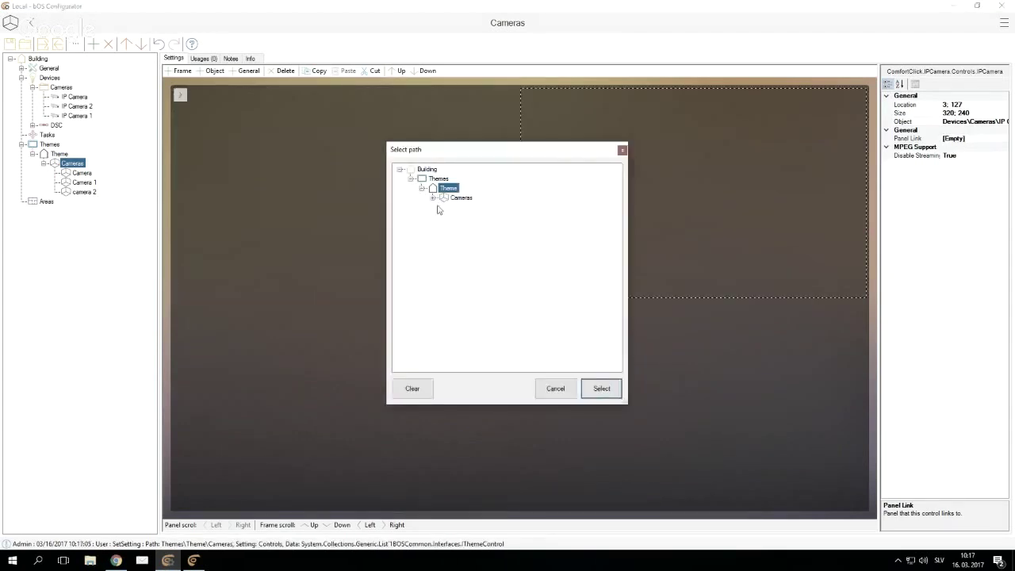
{"action": "left_click", "coordinate": [433, 198]}
{"action": "double_click", "coordinate": [468, 226]}
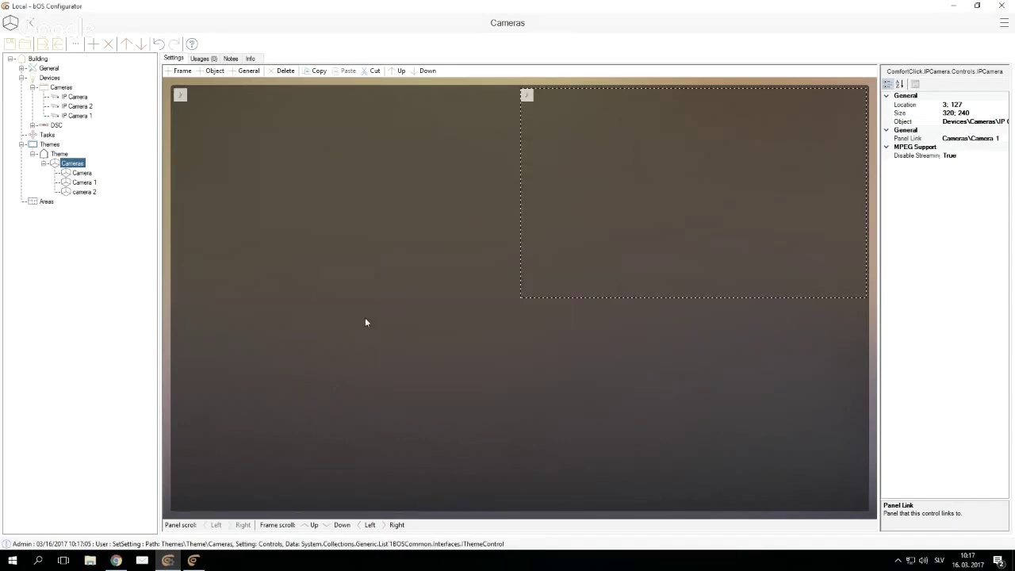
Step: Set the Panel Link of the Cameras panel's lower-left camera control to the camera 2 sub panel
{"action": "left_click", "coordinate": [323, 385]}
{"action": "left_click", "coordinate": [1003, 140]}
{"action": "left_click", "coordinate": [1004, 139]}
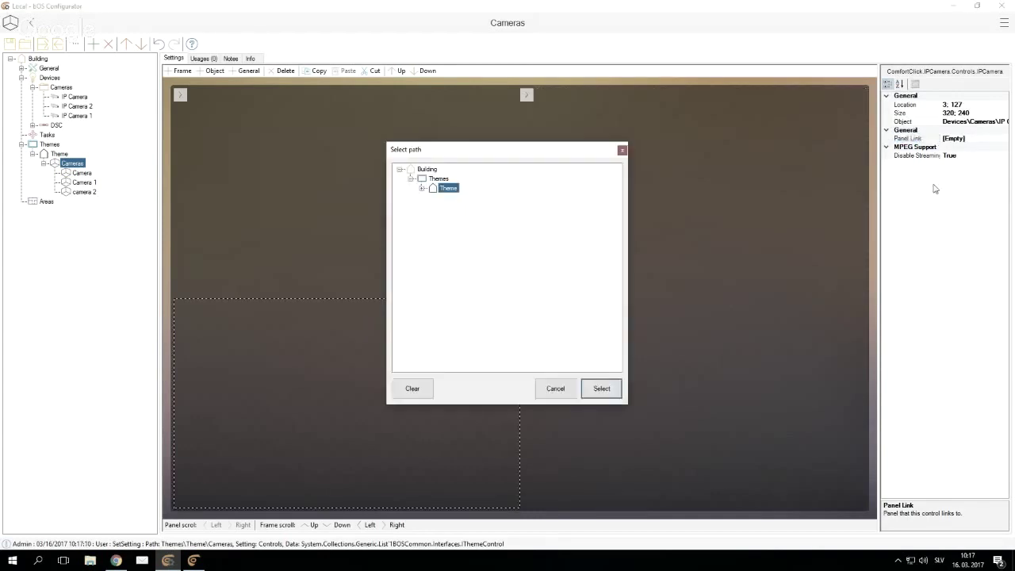
{"action": "left_click", "coordinate": [421, 188]}
{"action": "left_click", "coordinate": [433, 198]}
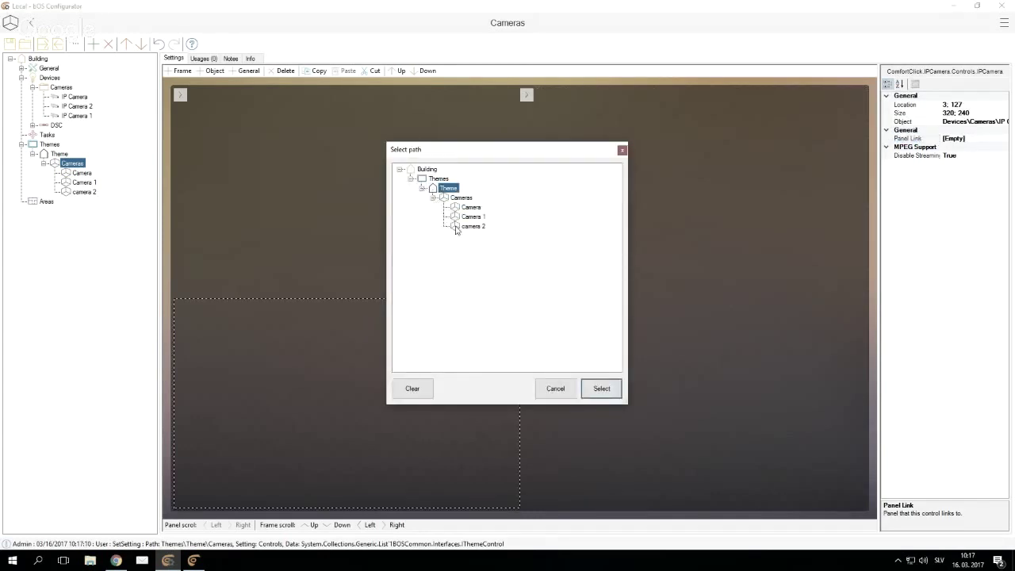
{"action": "double_click", "coordinate": [468, 226]}
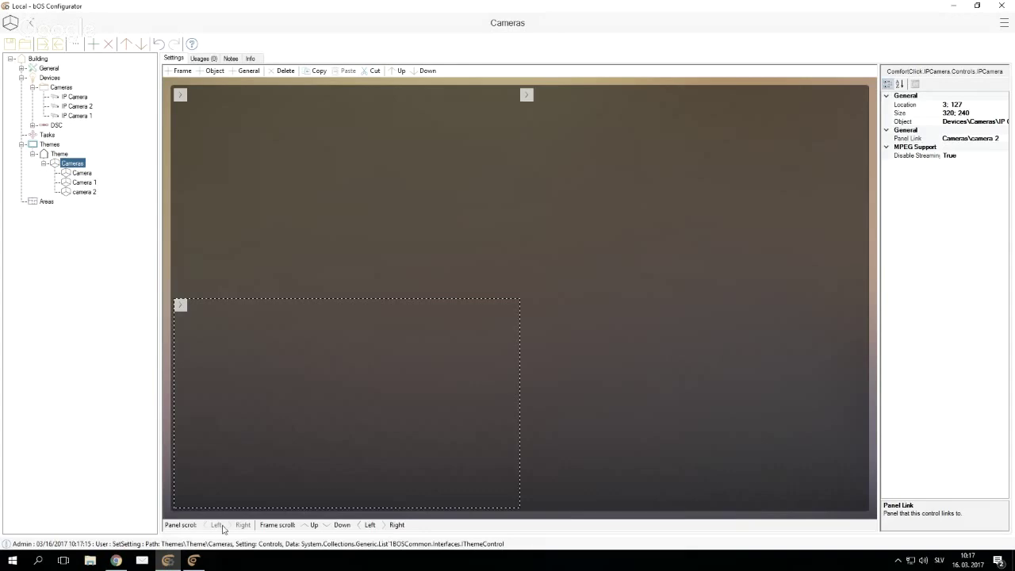
Step: Switch to bOS Client and test the Cameras panel by opening the Camera sub panel and returning to Cameras
{"action": "left_click", "coordinate": [193, 560]}
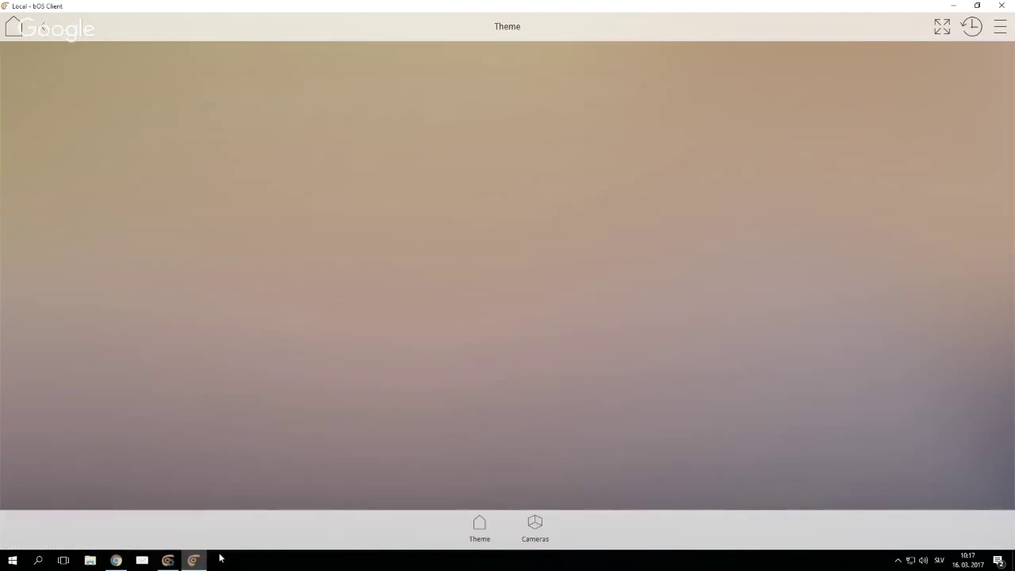
{"action": "left_click", "coordinate": [531, 529]}
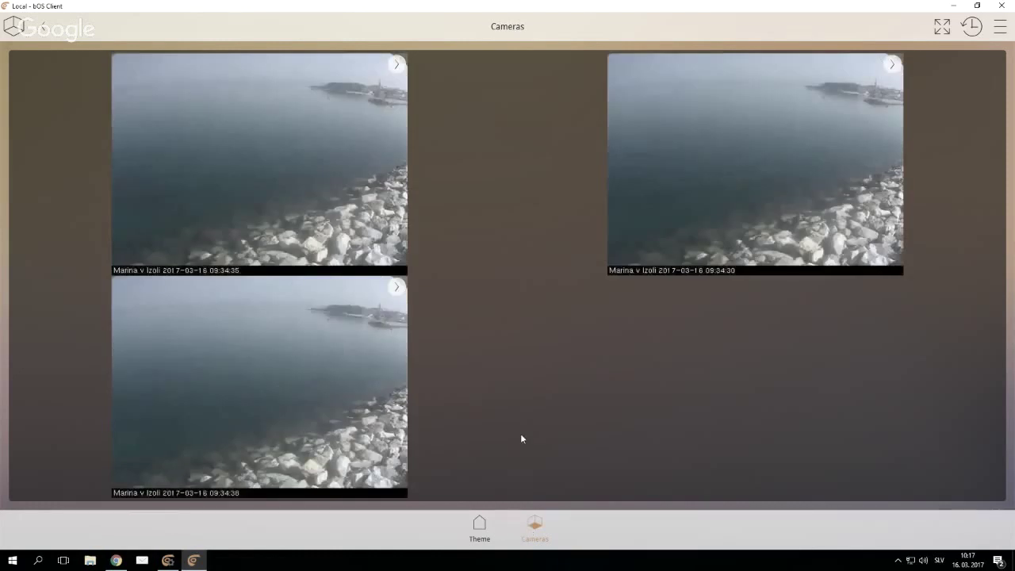
{"action": "left_click", "coordinate": [238, 143]}
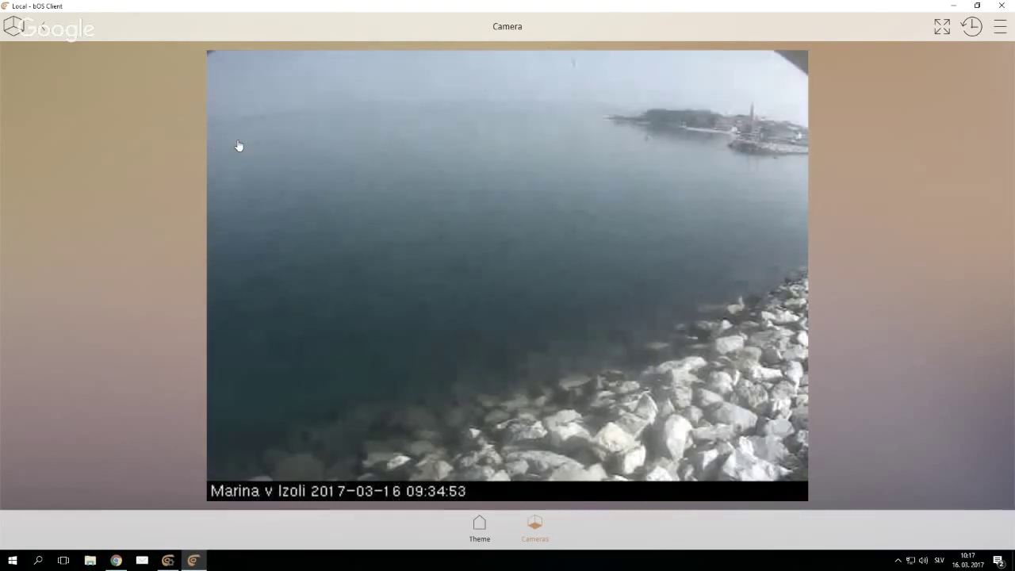
{"action": "left_click", "coordinate": [533, 526]}
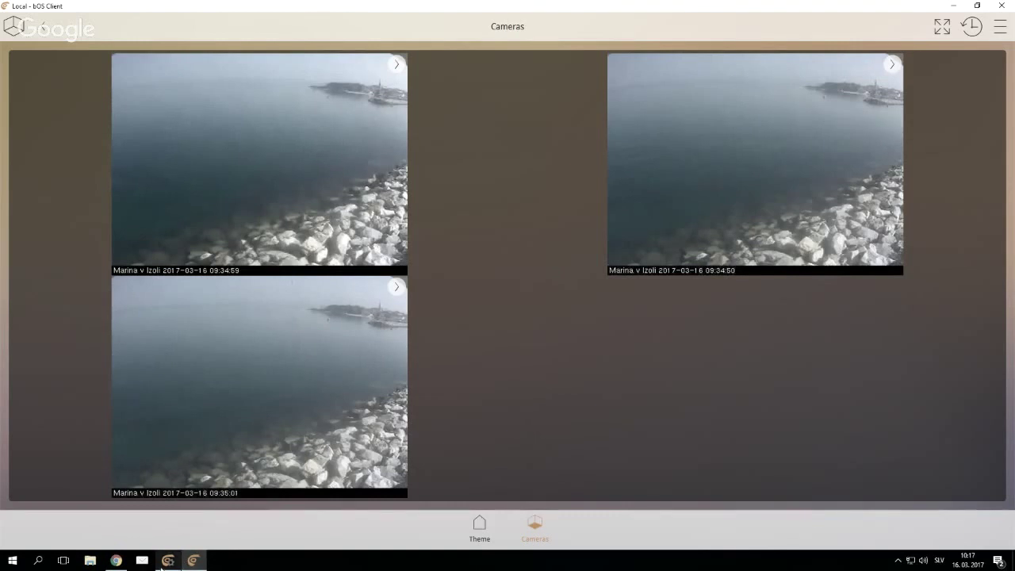
Step: Switch to bOS Configurator, add a Sonos device under Devices and inspect its IP address and port settings
{"action": "left_click", "coordinate": [168, 561]}
{"action": "left_click", "coordinate": [43, 163]}
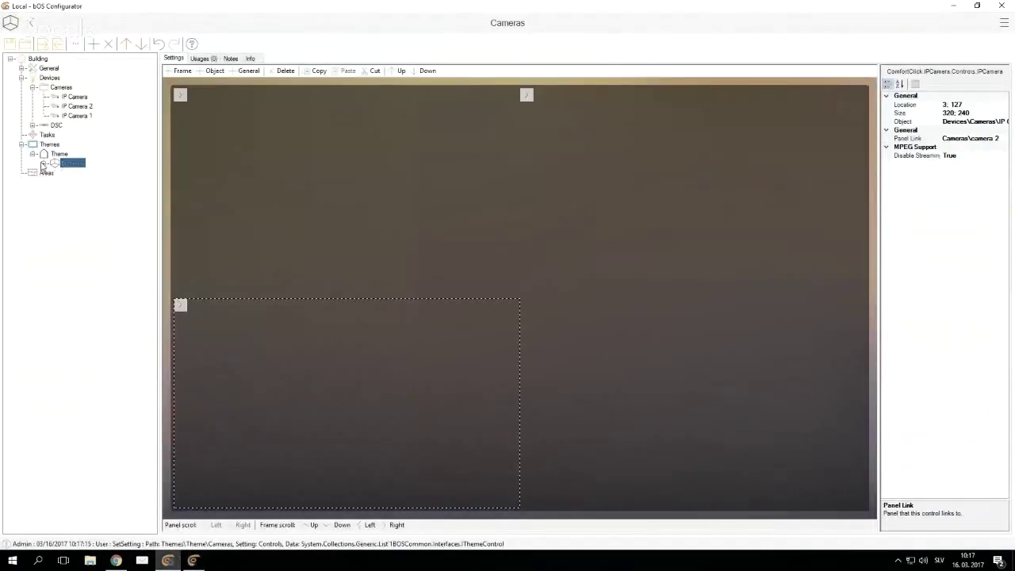
{"action": "left_click", "coordinate": [32, 87]}
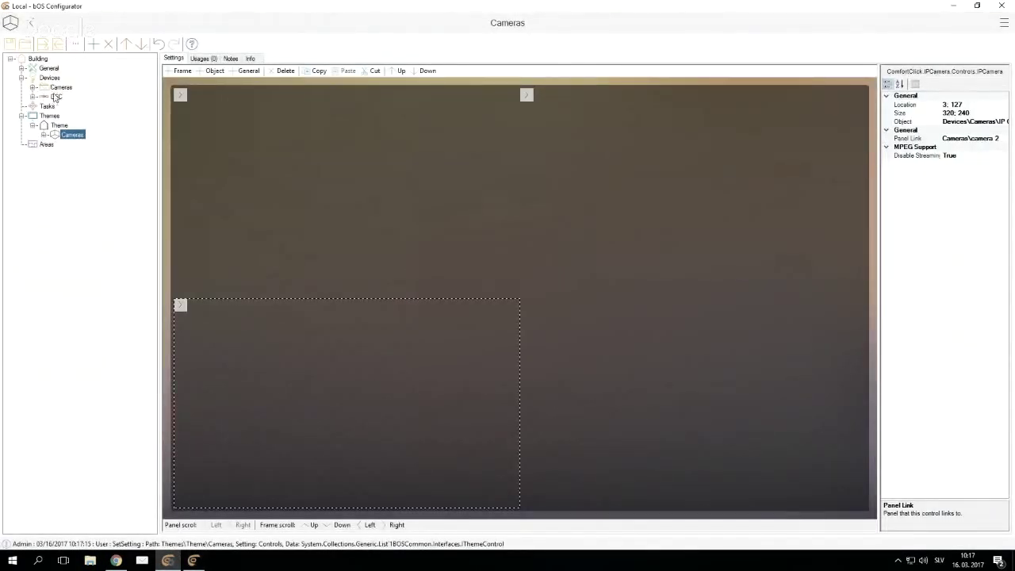
{"action": "left_click", "coordinate": [53, 80]}
{"action": "right_click", "coordinate": [54, 79]}
{"action": "left_click", "coordinate": [79, 87]}
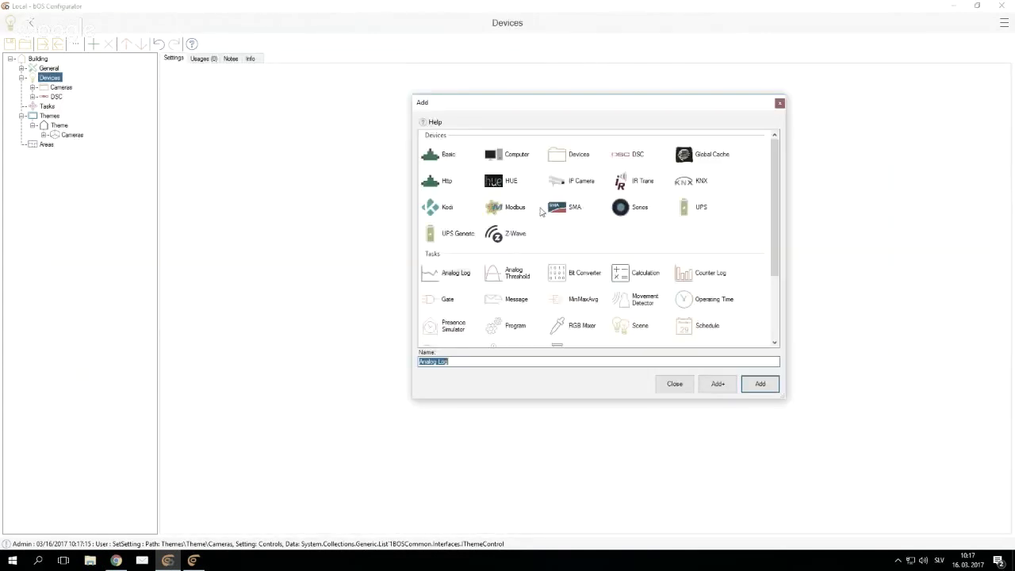
{"action": "double_click", "coordinate": [623, 210]}
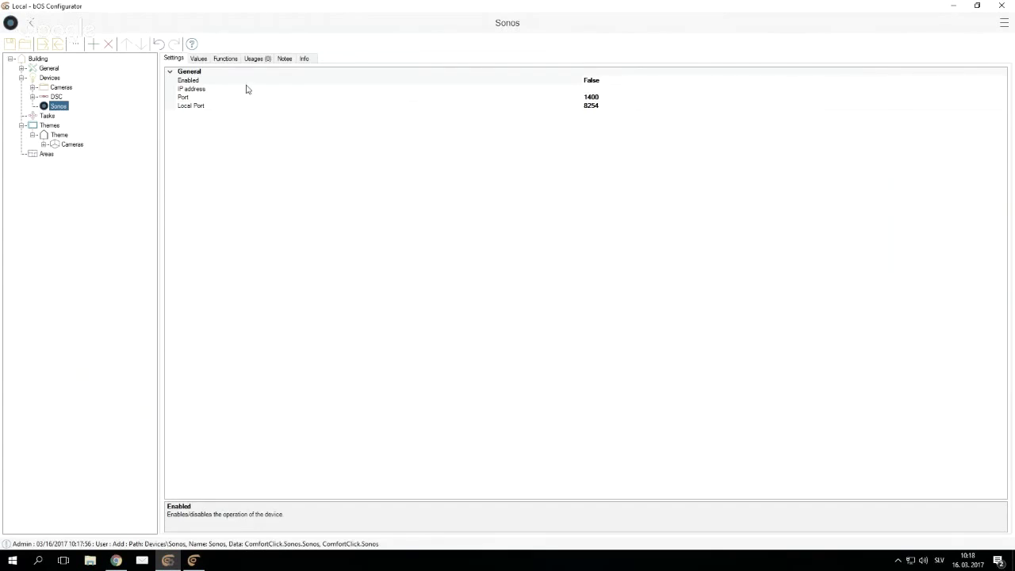
{"action": "left_click", "coordinate": [249, 98]}
{"action": "left_click", "coordinate": [585, 89]}
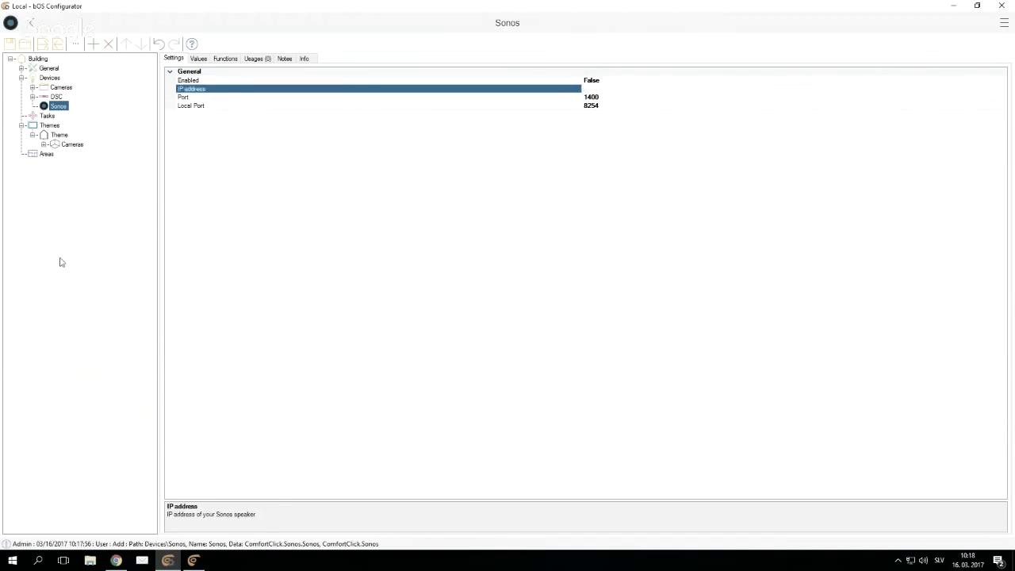
{"action": "left_click", "coordinate": [212, 105]}
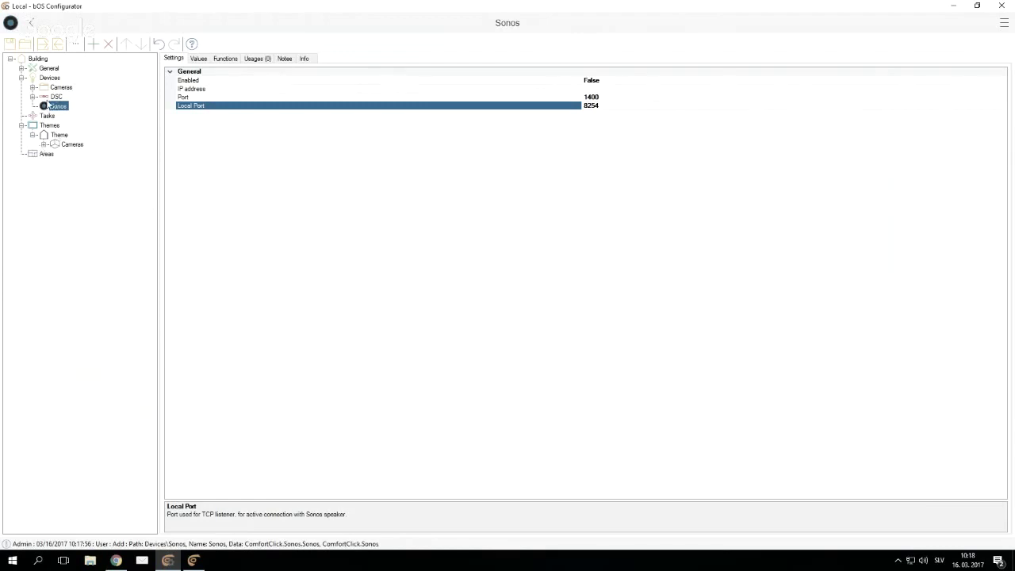
Step: Add a panel under Devices and place a frame on it
{"action": "left_click", "coordinate": [50, 78]}
{"action": "right_click", "coordinate": [52, 78]}
{"action": "left_click", "coordinate": [79, 85]}
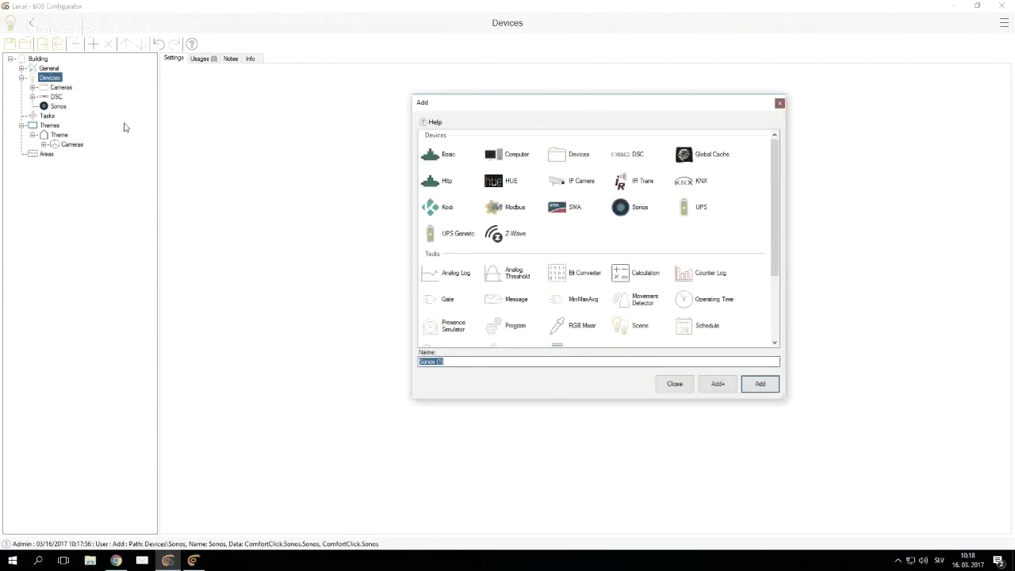
{"action": "scroll", "coordinate": [503, 333], "scroll_direction": "down", "scroll_amount": 3}
{"action": "double_click", "coordinate": [503, 333]}
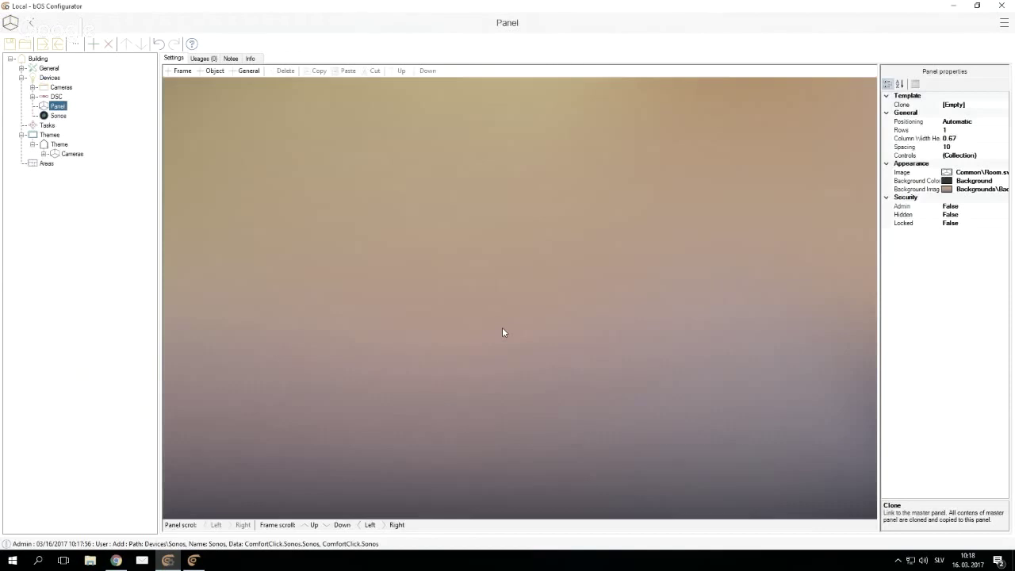
{"action": "right_click", "coordinate": [502, 332]}
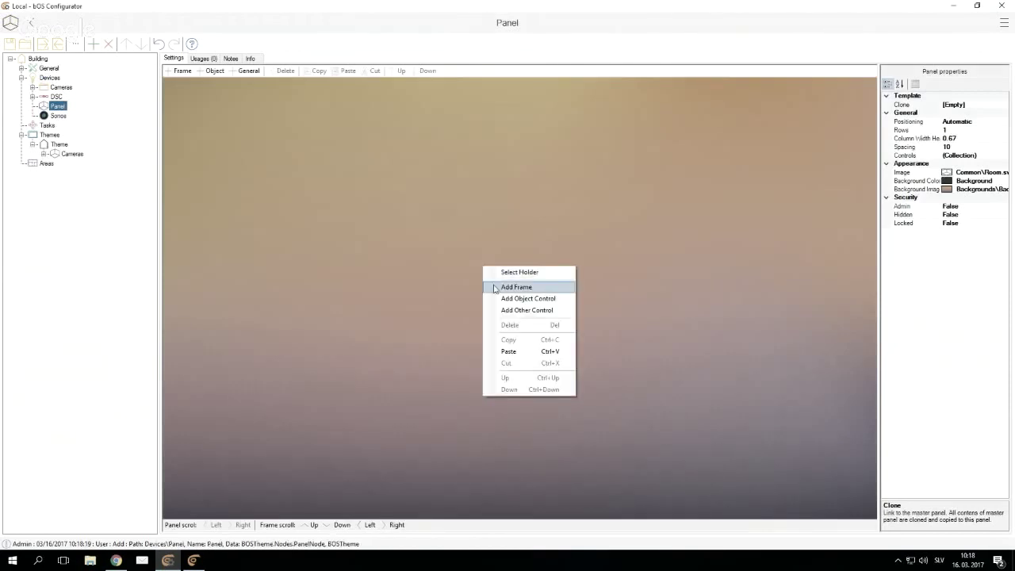
{"action": "left_click", "coordinate": [495, 286]}
{"action": "key", "text": "Return"}
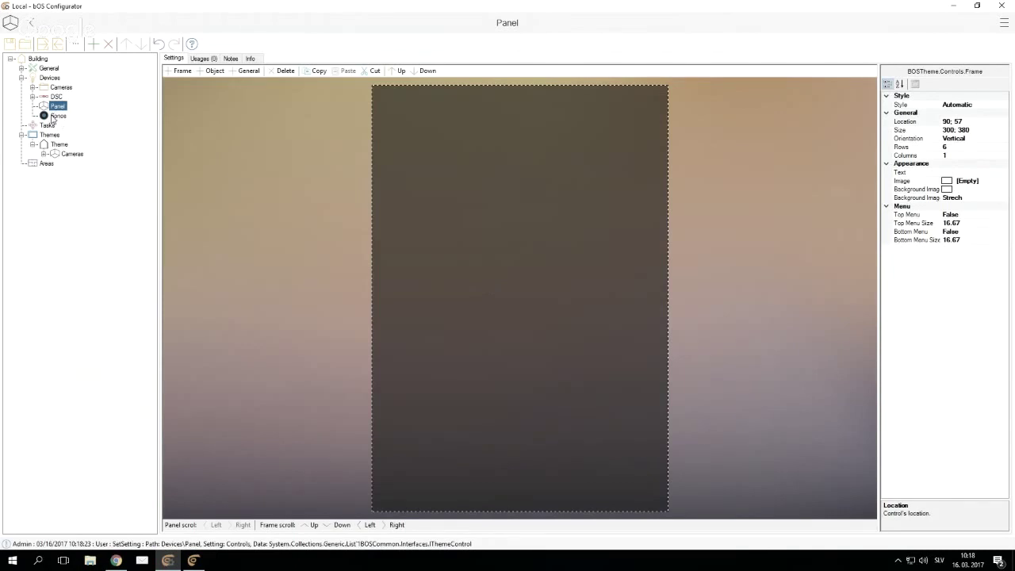
Step: Add a Sonos player control for the Sonos device to the panel's frame
{"action": "double_click", "coordinate": [561, 210]}
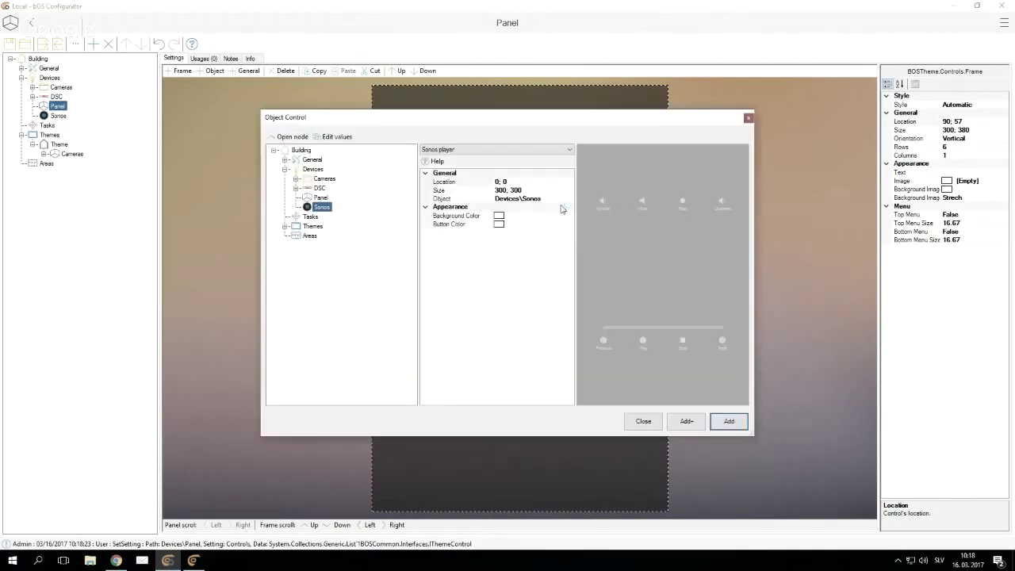
{"action": "left_click", "coordinate": [733, 422]}
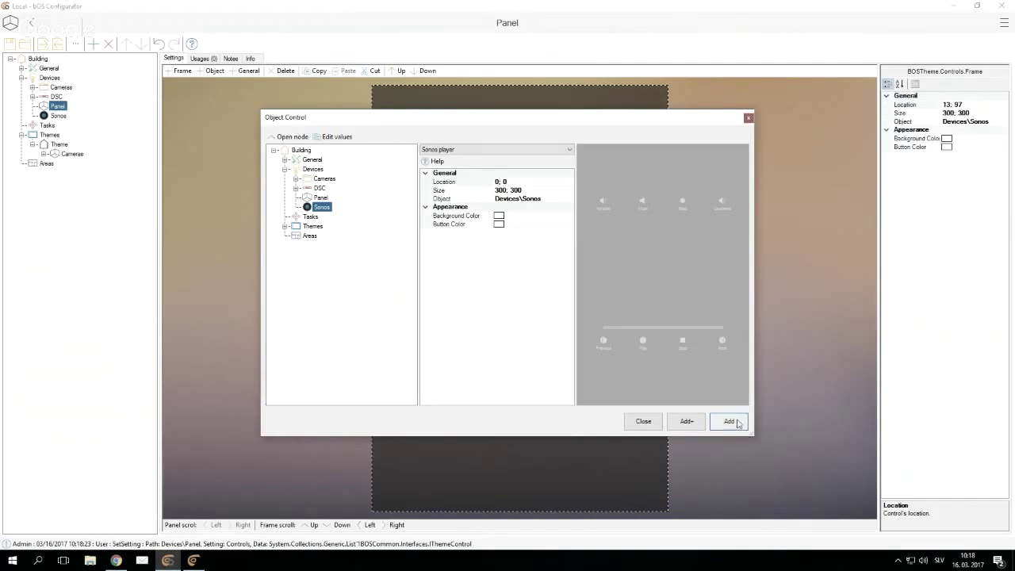
{"action": "left_click", "coordinate": [640, 405]}
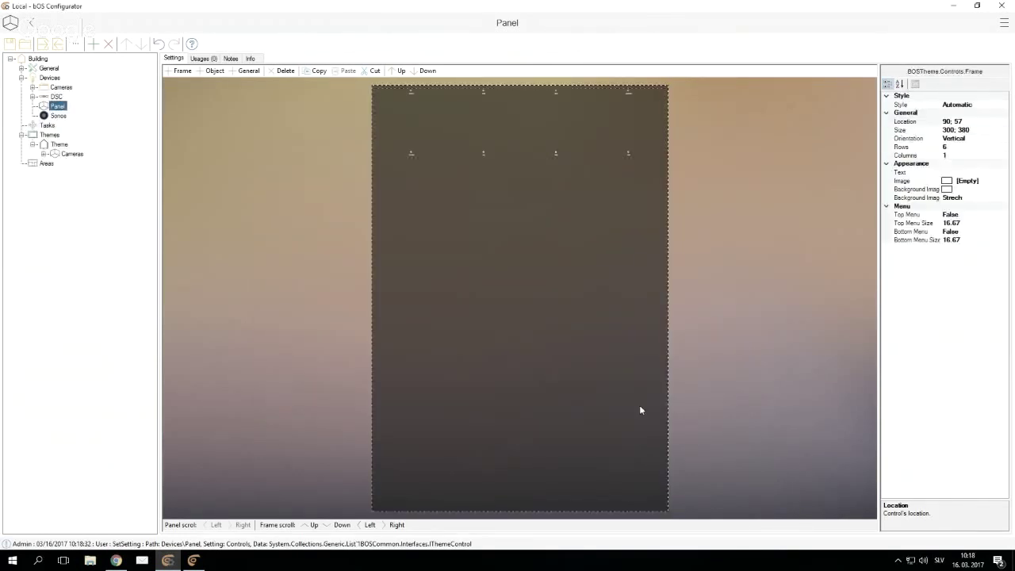
Step: Set the frame's Rows to 1
{"action": "left_click", "coordinate": [965, 148]}
{"action": "type", "text": "5"}
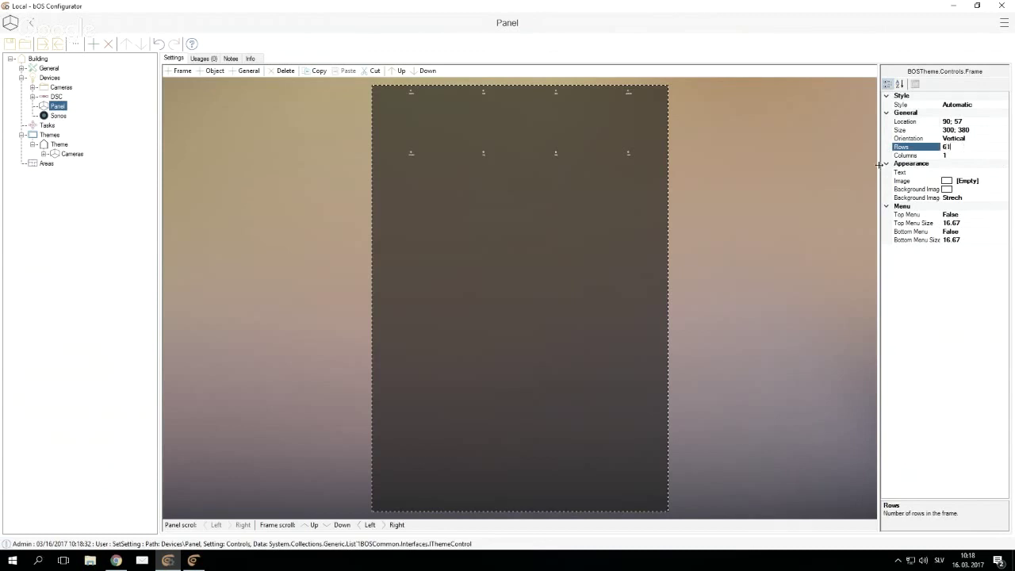
{"action": "key", "text": "BackSpace"}
{"action": "key", "text": "BackSpace"}
{"action": "left_click", "coordinate": [783, 272]}
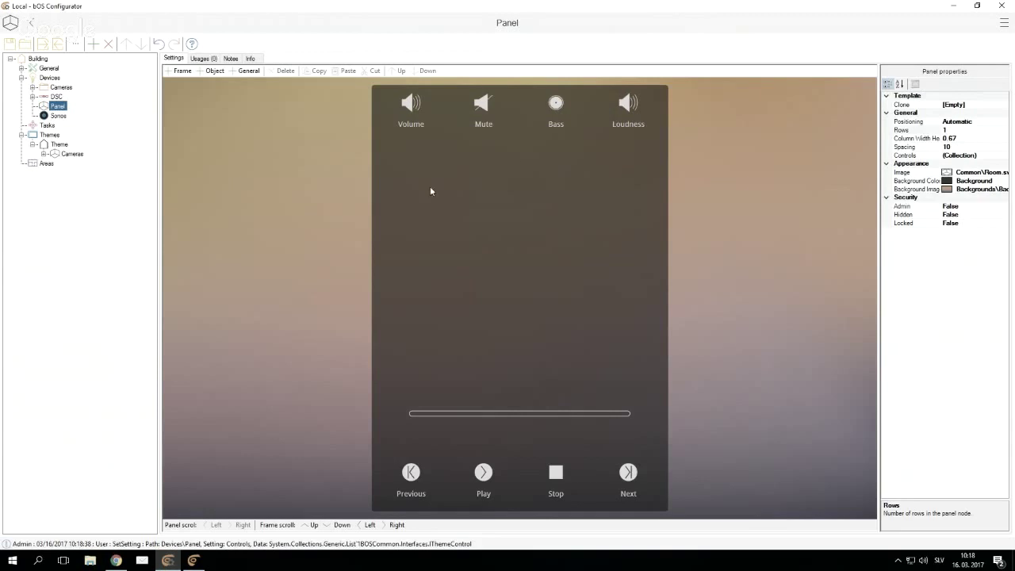
Step: Move the panel from Devices into Theme and reassign its Sonos player control to the Devices\Sonos object
{"action": "left_click", "coordinate": [43, 154]}
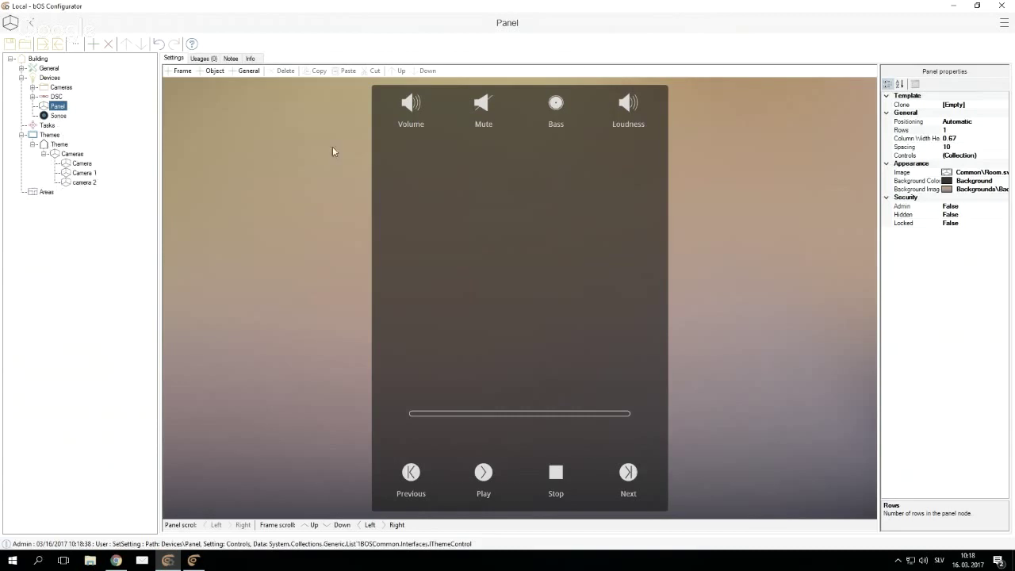
{"action": "left_click_drag", "start_coordinate": [72, 154], "coordinate": [70, 156]}
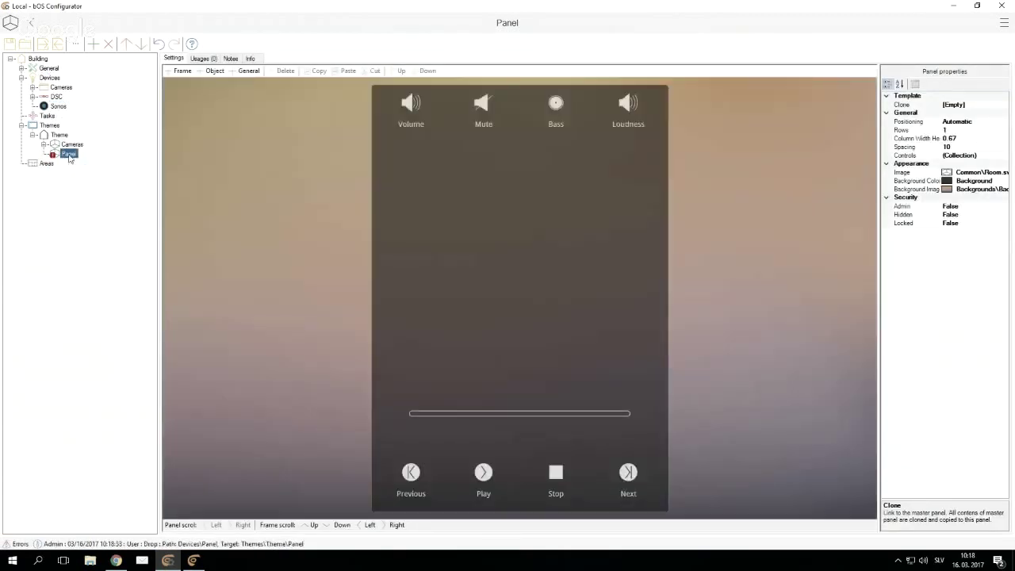
{"action": "left_click", "coordinate": [579, 239]}
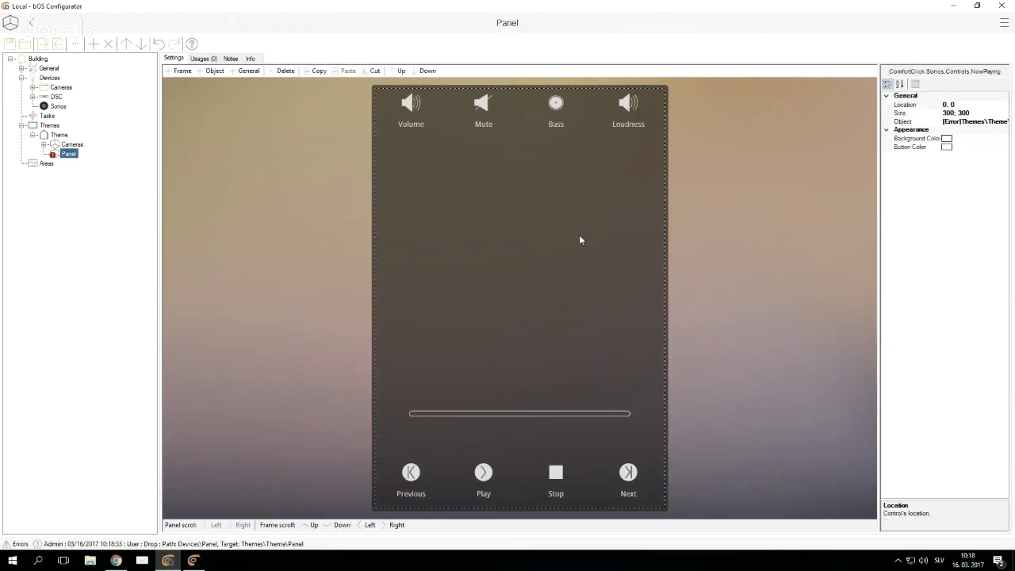
{"action": "left_click", "coordinate": [971, 121]}
{"action": "left_click", "coordinate": [1007, 121]}
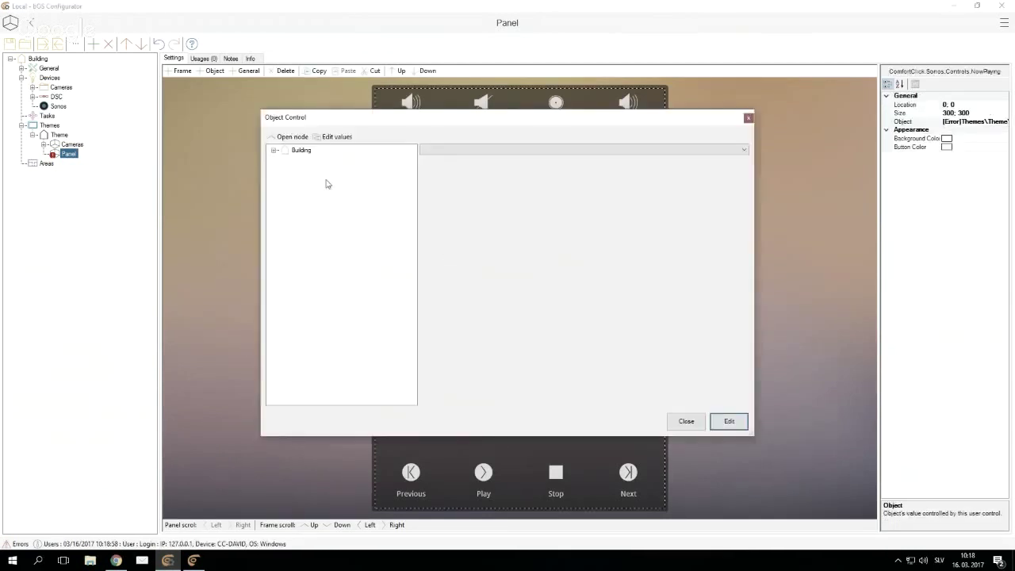
{"action": "left_click", "coordinate": [273, 150]}
{"action": "left_click", "coordinate": [285, 159]}
{"action": "double_click", "coordinate": [306, 169]}
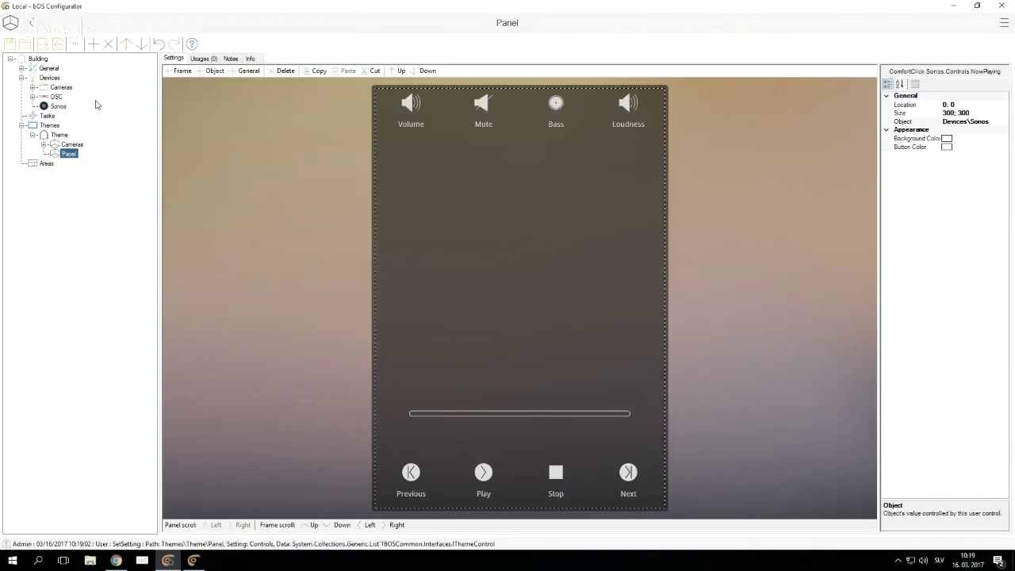
Step: Switch to bOS Client and check the Sonos player panel and its Volume control
{"action": "left_click", "coordinate": [192, 560]}
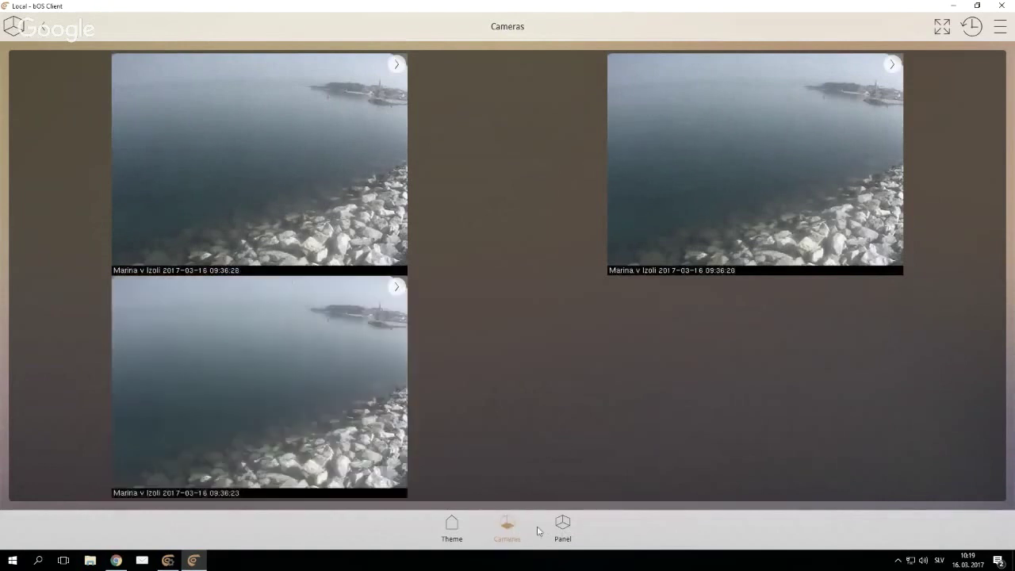
{"action": "left_click", "coordinate": [559, 528]}
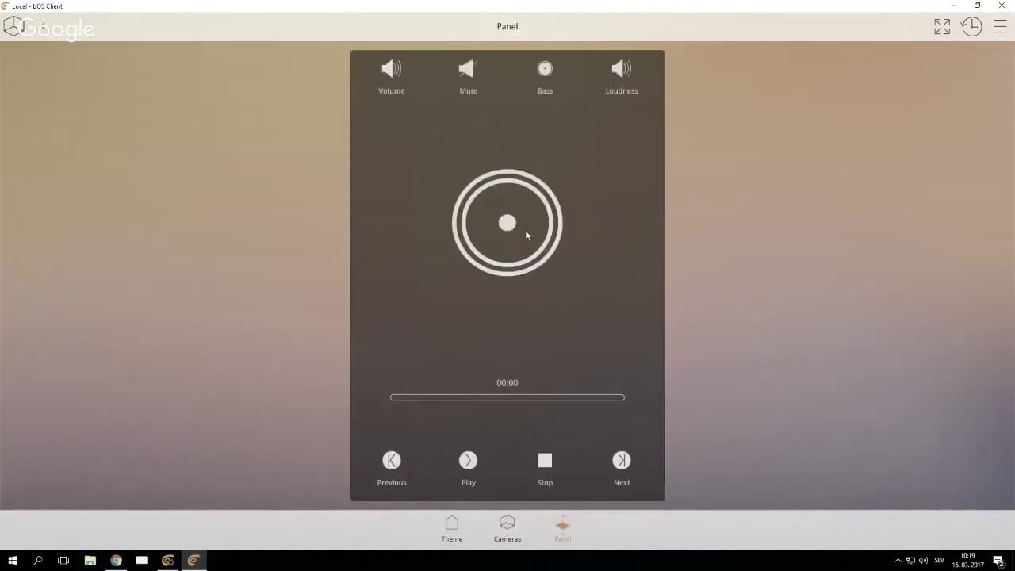
{"action": "left_click", "coordinate": [391, 76]}
{"action": "left_click", "coordinate": [221, 173]}
Step: Switch to bOS Configurator and add a tasks folder named Calculations under Tasks
{"action": "left_click", "coordinate": [167, 560]}
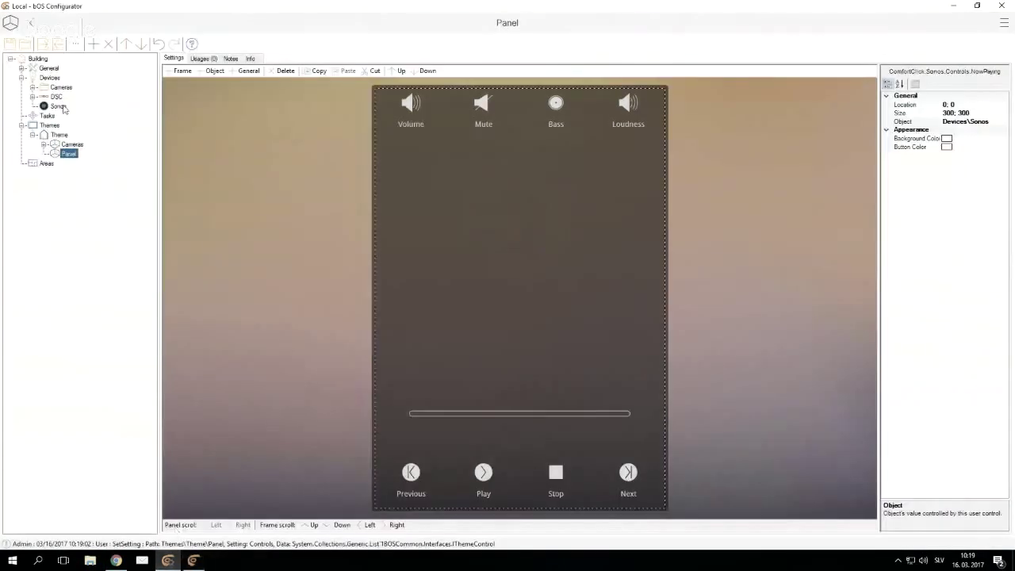
{"action": "left_click", "coordinate": [22, 77]}
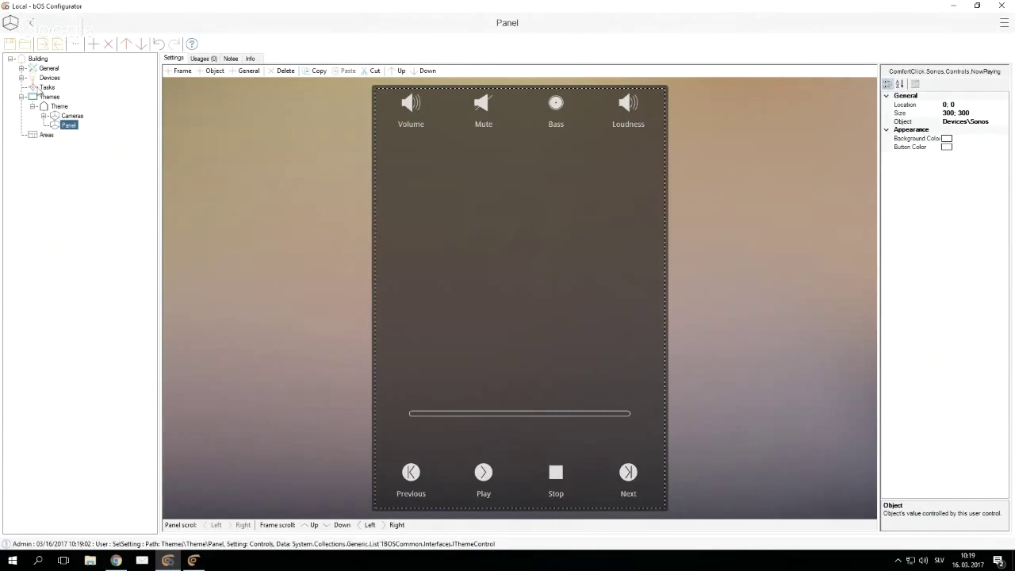
{"action": "left_click", "coordinate": [22, 97]}
{"action": "left_click", "coordinate": [46, 87]}
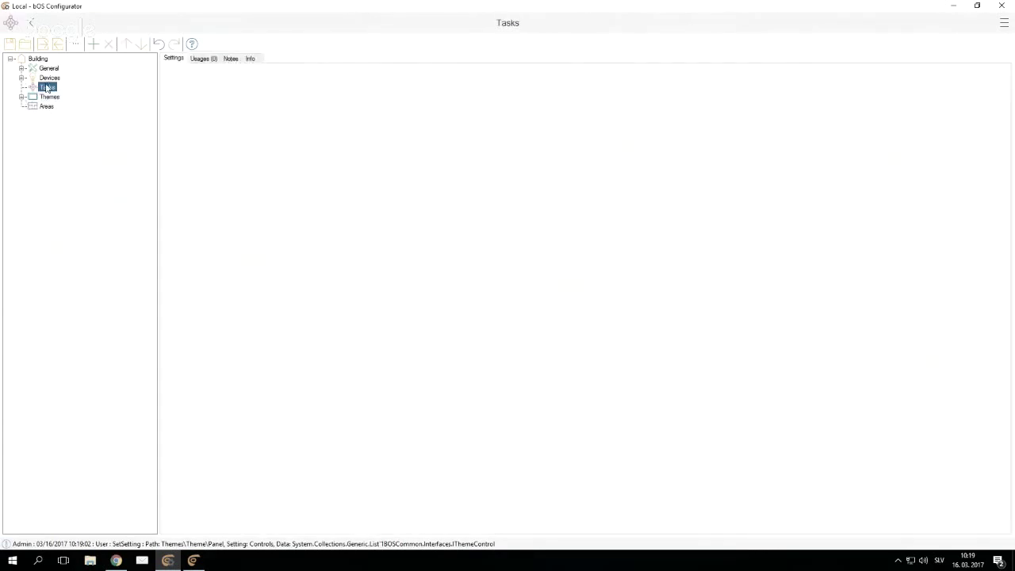
{"action": "right_click", "coordinate": [46, 88]}
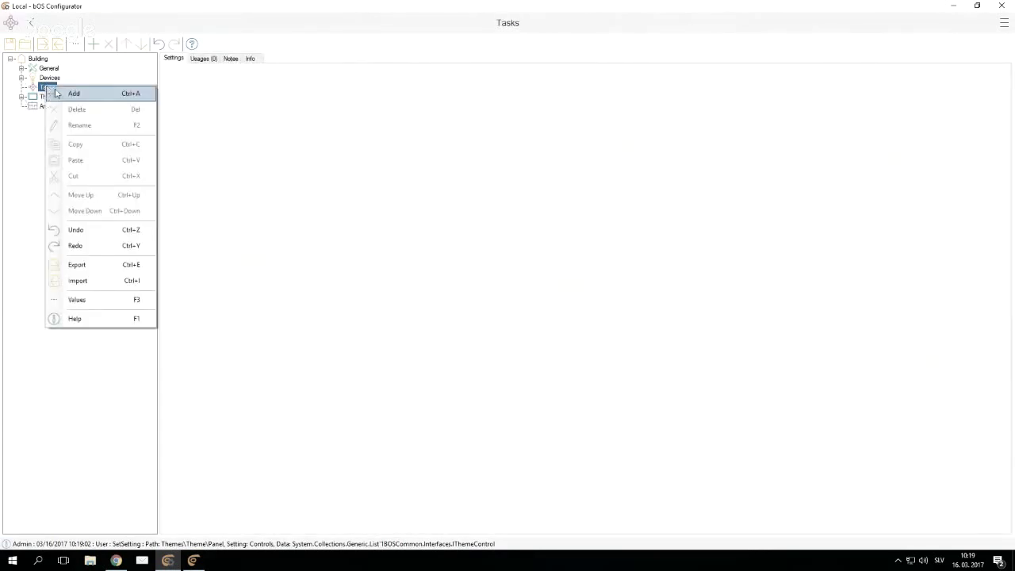
{"action": "left_click", "coordinate": [73, 93]}
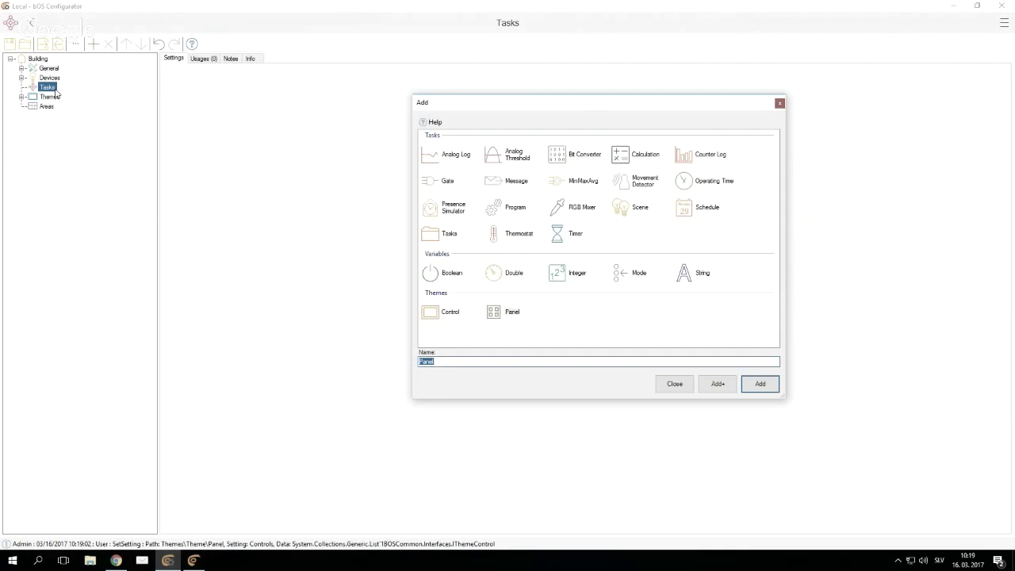
{"action": "left_click", "coordinate": [448, 232]}
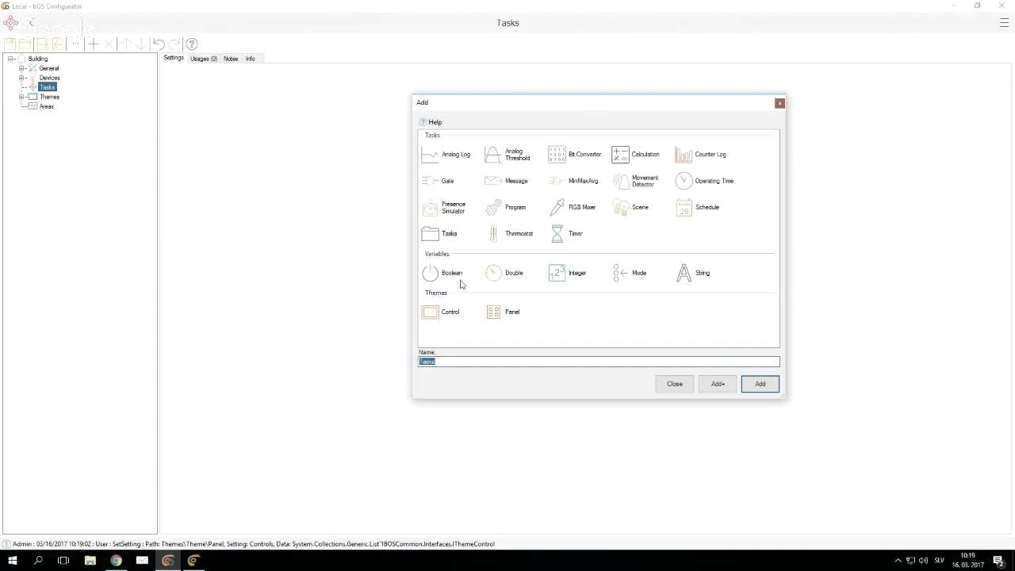
{"action": "type", "text": "Calculations"}
{"action": "left_click", "coordinate": [761, 384]}
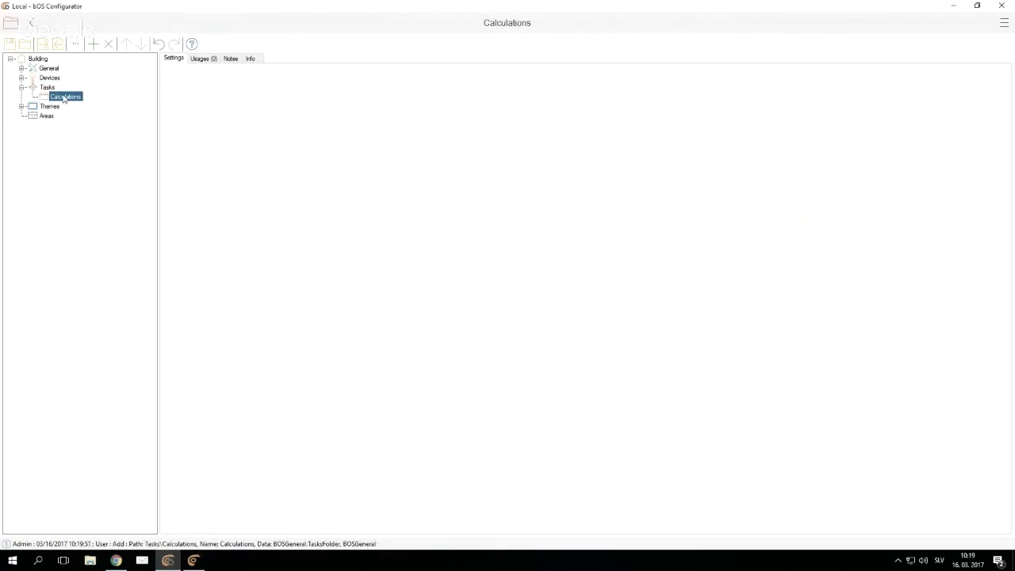
Step: Add a Calculation task with its default name to the Calculations folder
{"action": "right_click", "coordinate": [63, 98]}
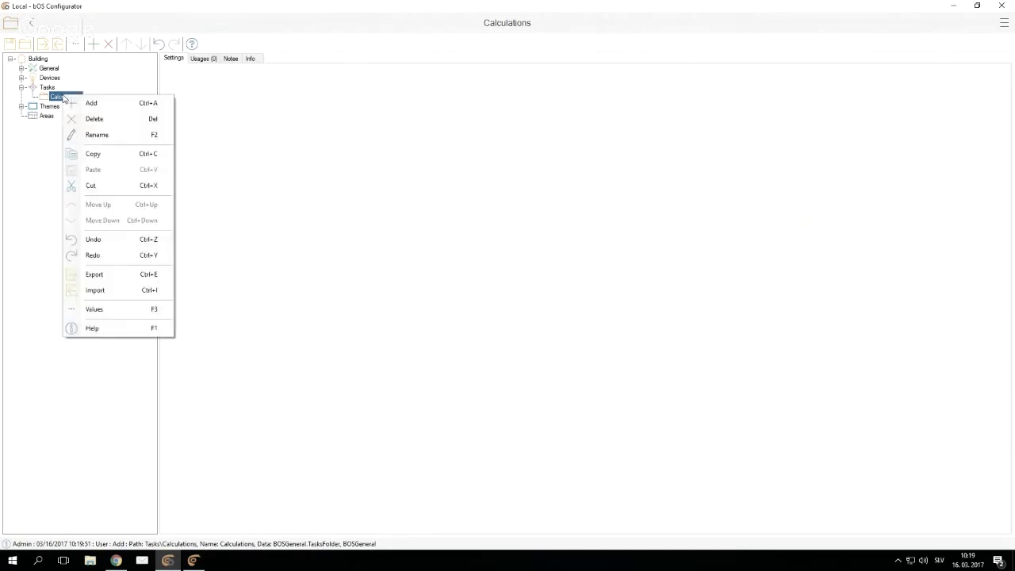
{"action": "left_click", "coordinate": [86, 102]}
{"action": "left_click", "coordinate": [625, 157]}
{"action": "double_click", "coordinate": [626, 157]}
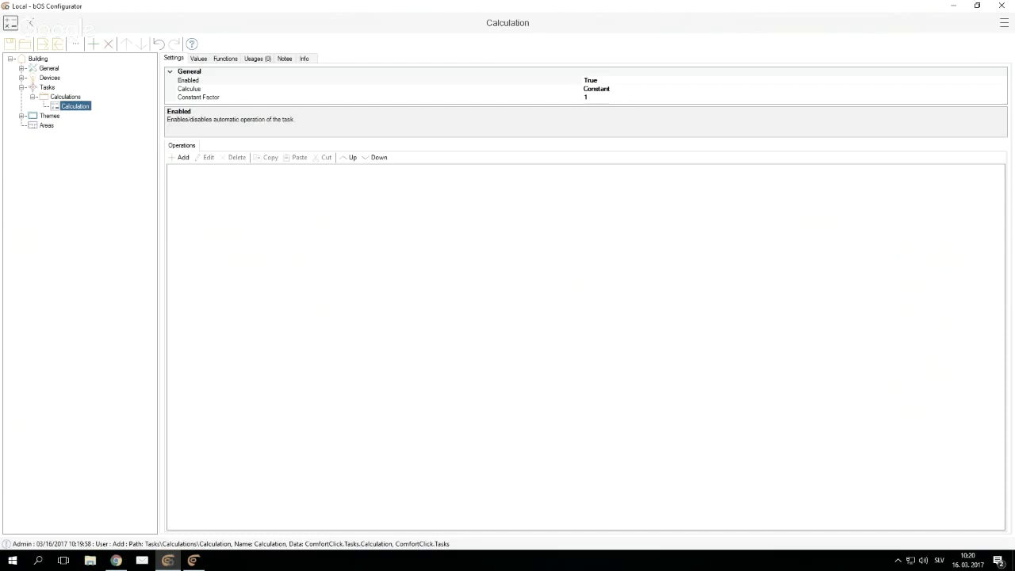
Step: Add a Double variable named Value 1 to the Calculations folder
{"action": "right_click", "coordinate": [67, 97]}
{"action": "left_click", "coordinate": [91, 104]}
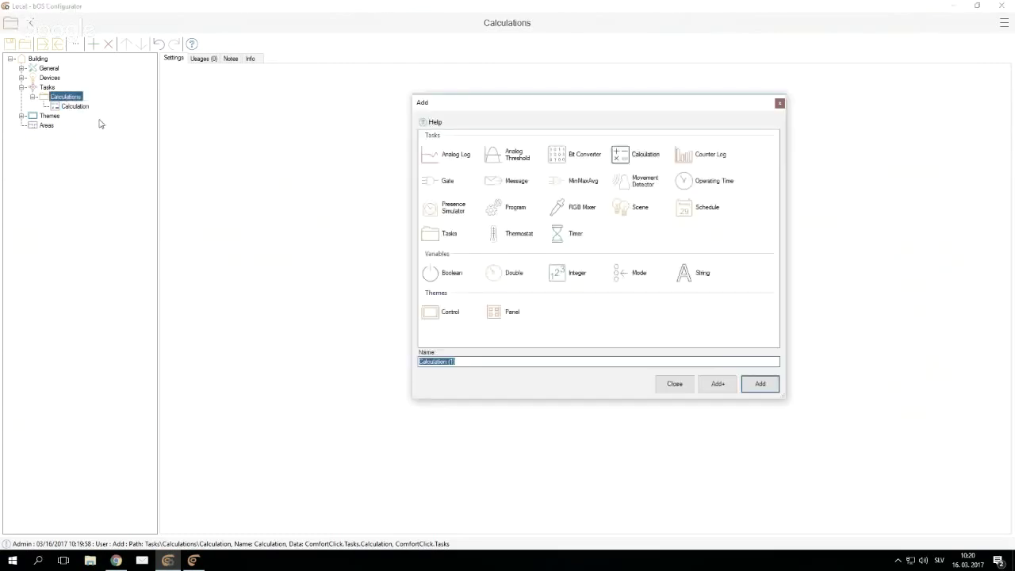
{"action": "left_click", "coordinate": [493, 273]}
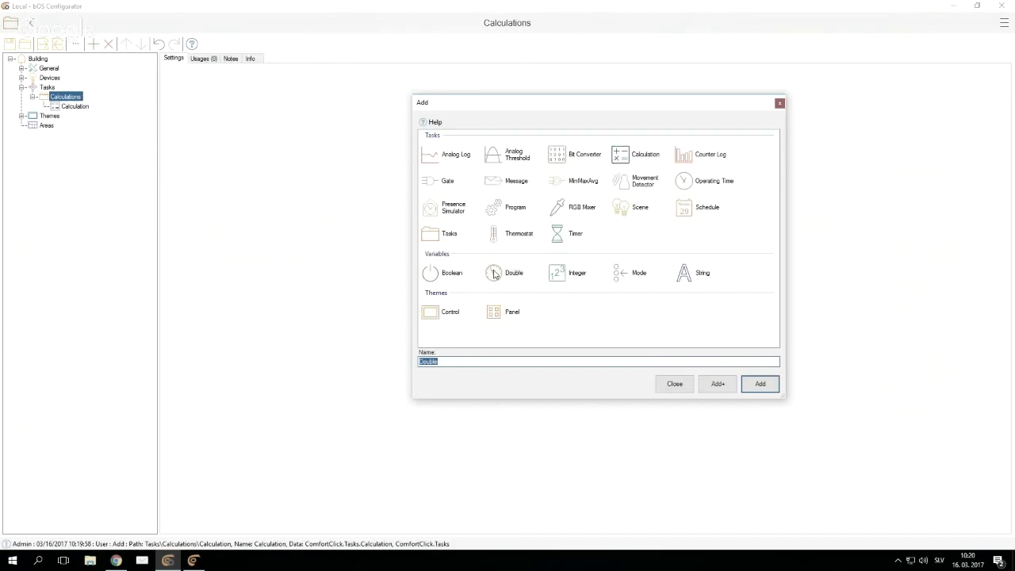
{"action": "type", "text": "Value 1"}
{"action": "key", "text": "ctrl+a"}
{"action": "left_click", "coordinate": [722, 387]}
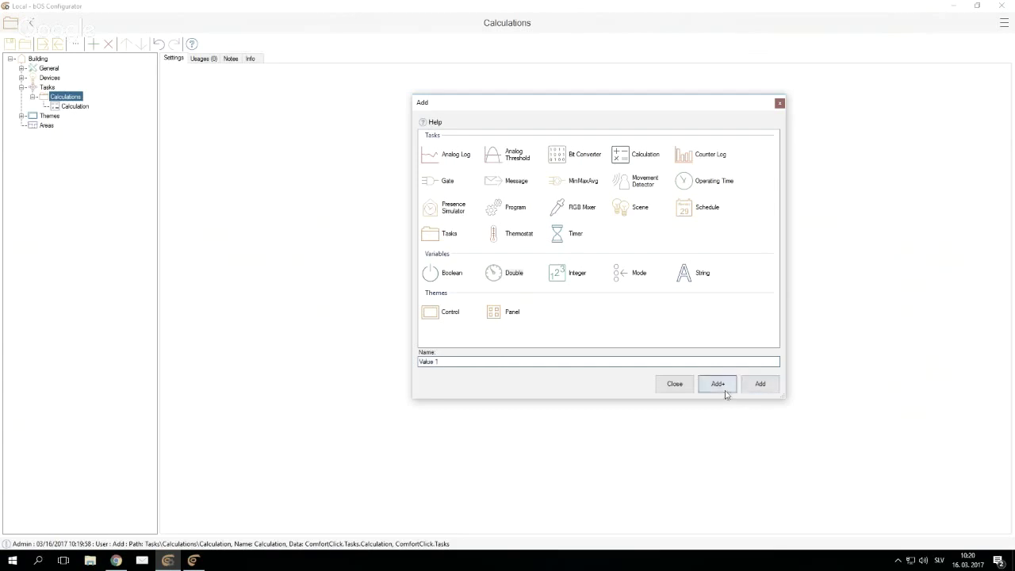
Step: Add two more Double variables named Value 2 and Value 3 to the Calculations folder
{"action": "left_click_drag", "start_coordinate": [453, 360], "coordinate": [392, 362]}
{"action": "type", "text": "Value 1"}
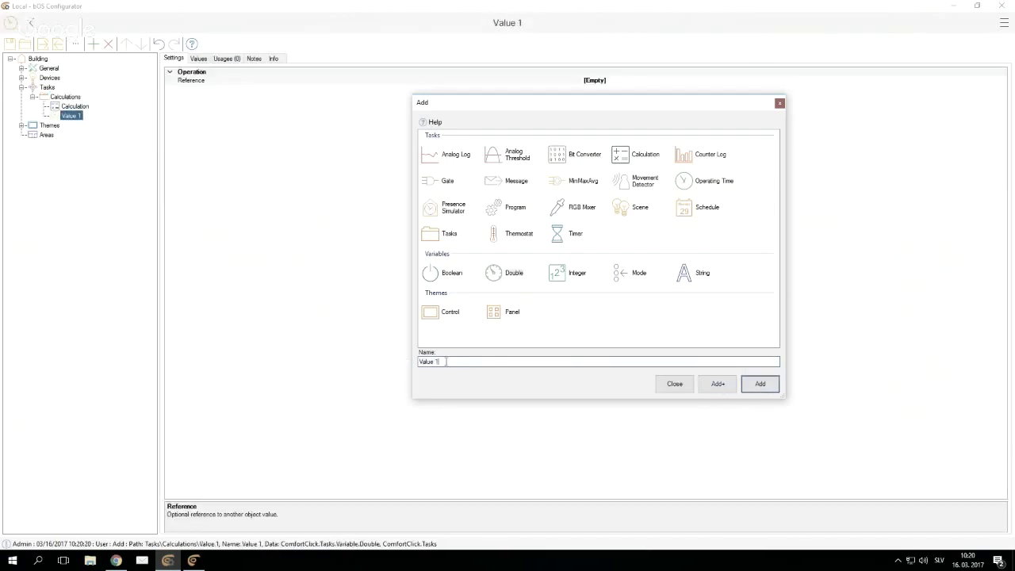
{"action": "left_click", "coordinate": [717, 384]}
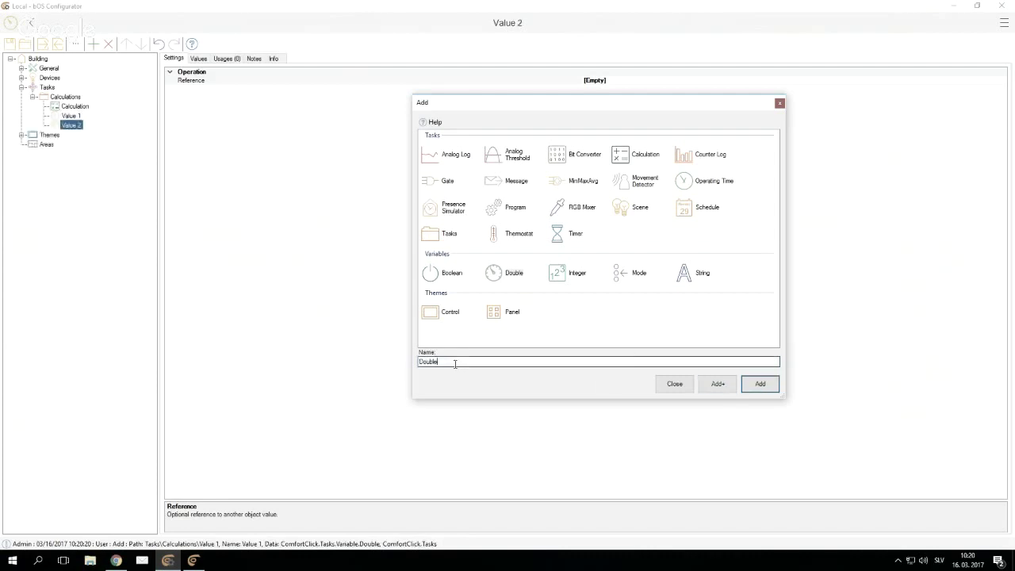
{"action": "left_click_drag", "start_coordinate": [452, 362], "coordinate": [410, 363]}
{"action": "type", "text": "Value 1"}
{"action": "key", "text": "BackSpace"}
{"action": "type", "text": "3"}
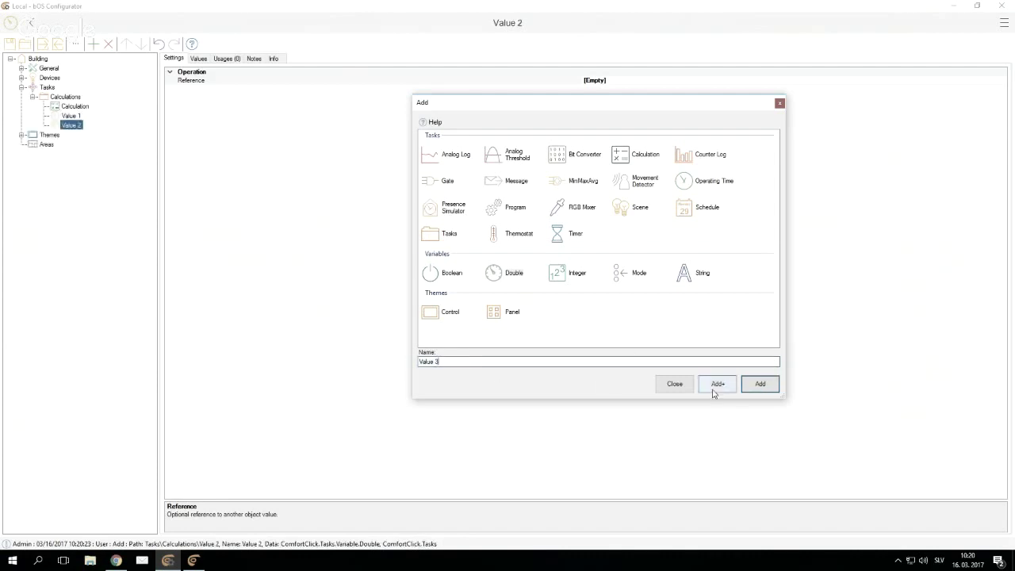
{"action": "left_click", "coordinate": [717, 383]}
{"action": "left_click", "coordinate": [674, 384]}
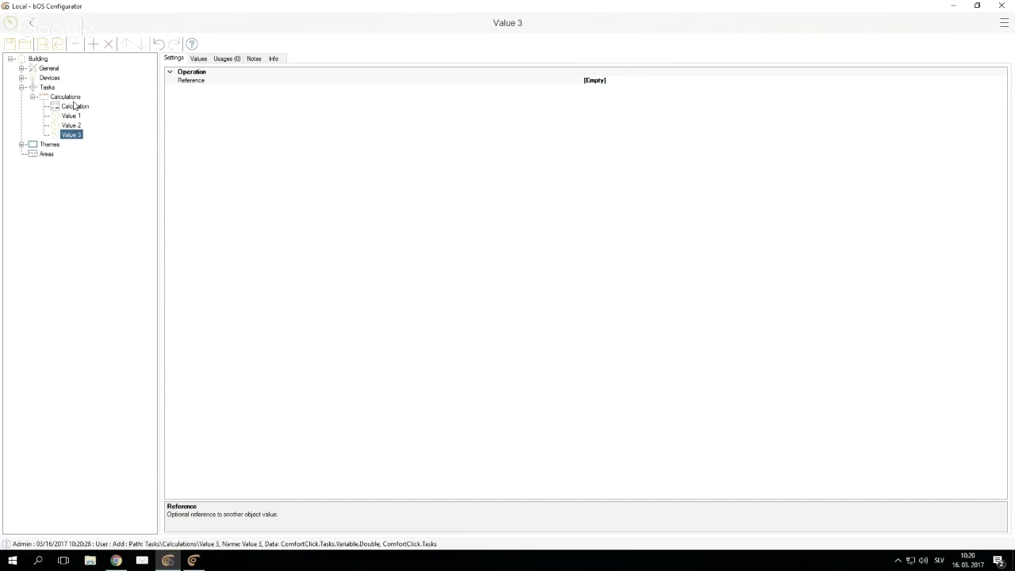
Step: Add a first operation to the Calculation task that takes the value of Value 1 as its input
{"action": "left_click", "coordinate": [74, 107]}
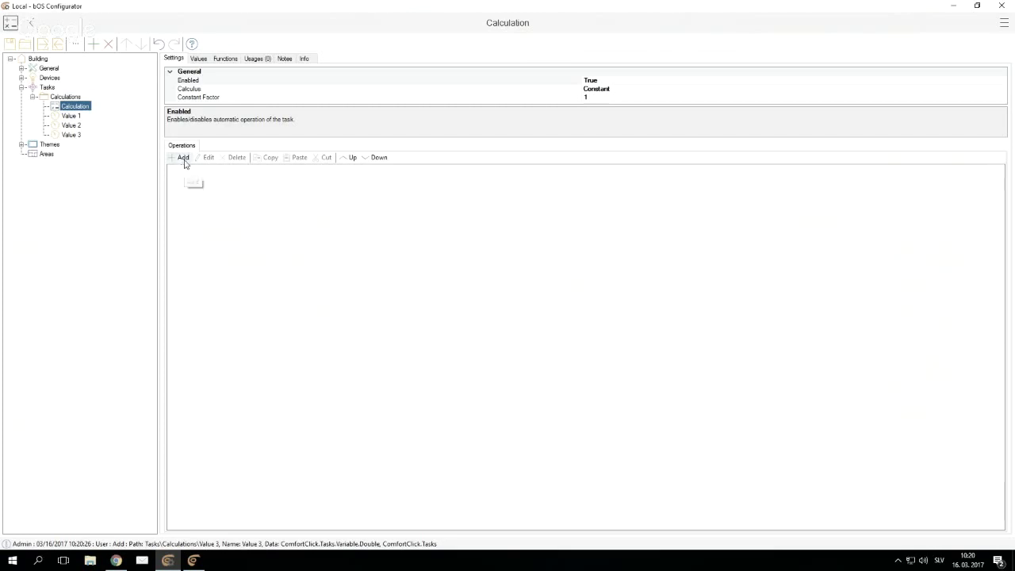
{"action": "left_click", "coordinate": [71, 115]}
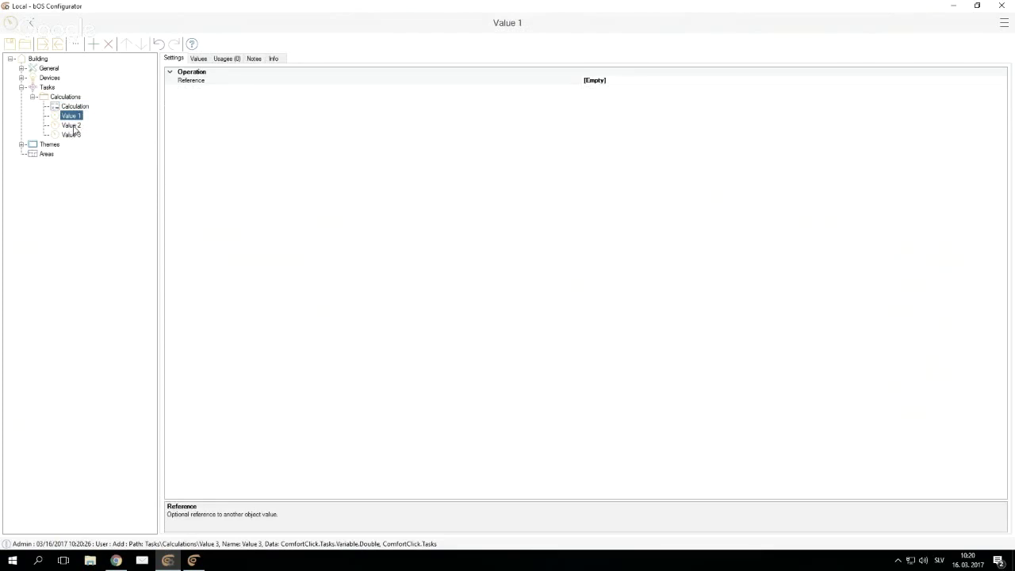
{"action": "left_click", "coordinate": [72, 126]}
{"action": "left_click", "coordinate": [72, 135]}
{"action": "left_click", "coordinate": [79, 106]}
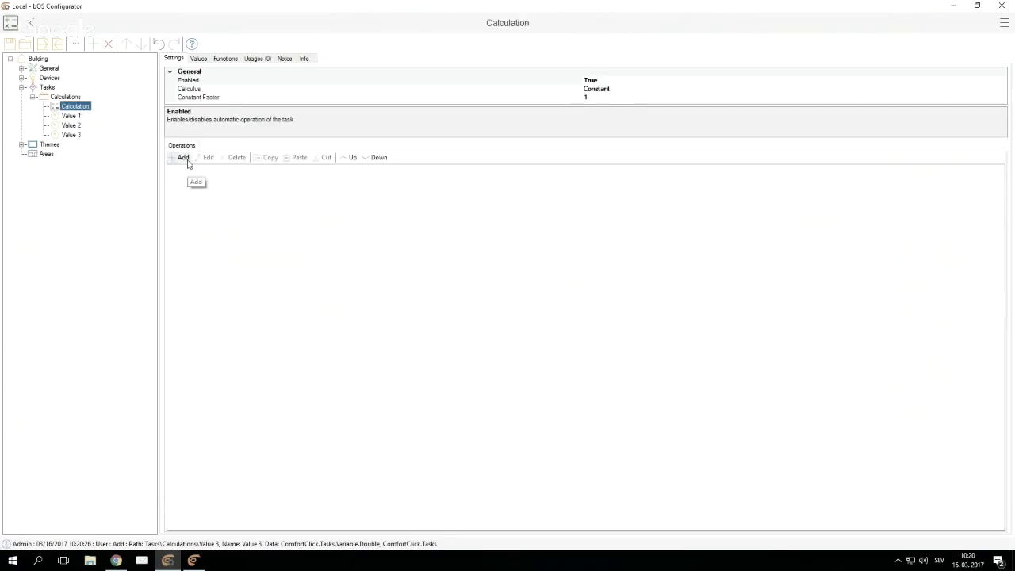
{"action": "left_click", "coordinate": [183, 157]}
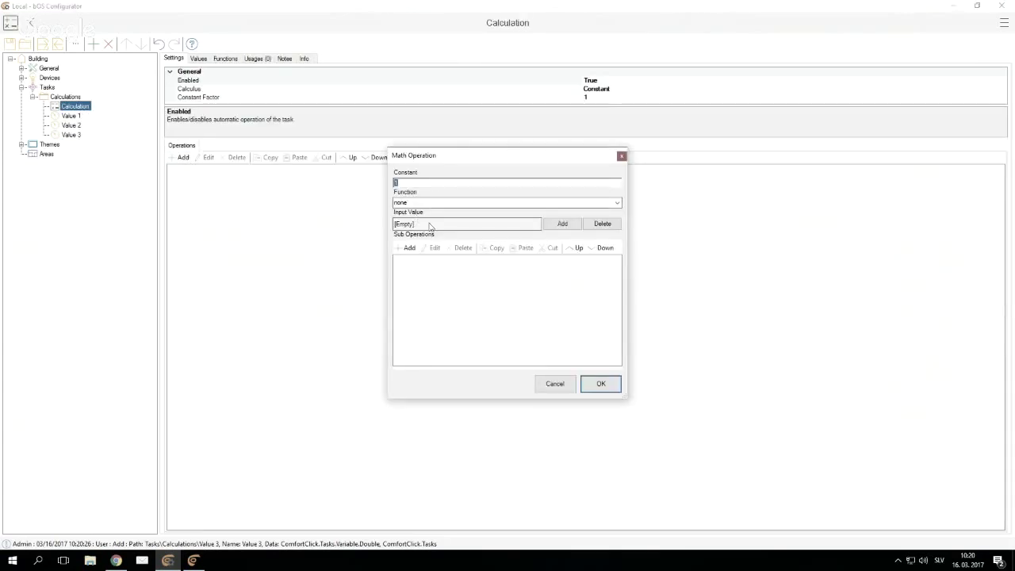
{"action": "left_click", "coordinate": [562, 223]}
{"action": "left_click", "coordinate": [480, 235]}
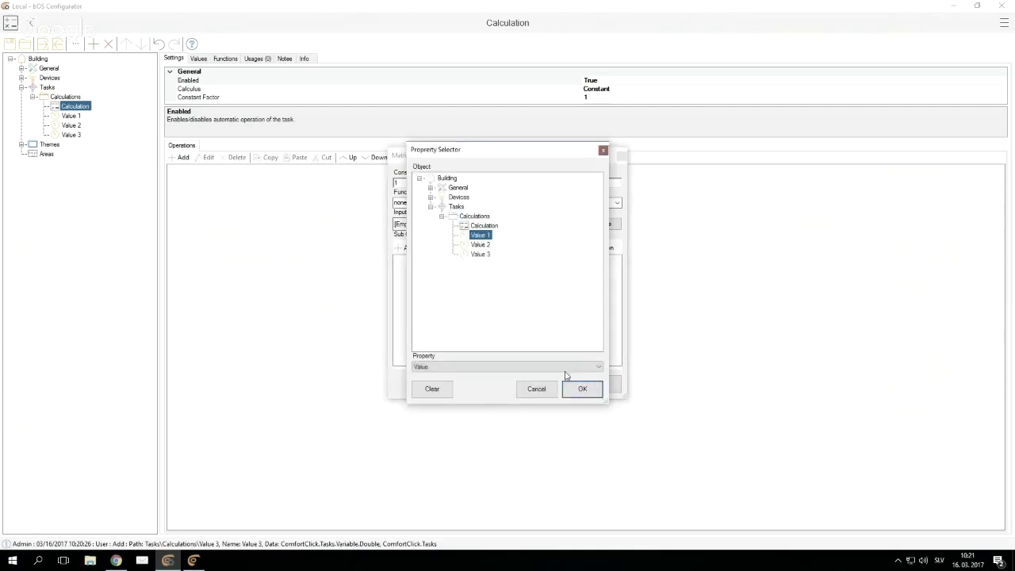
{"action": "left_click", "coordinate": [582, 389]}
{"action": "left_click", "coordinate": [601, 384]}
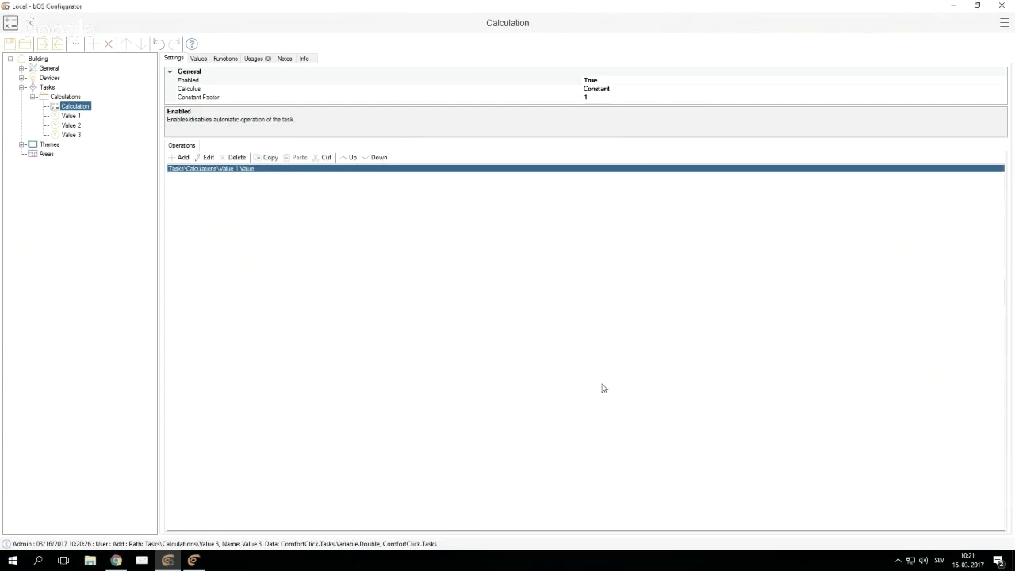
Step: Start a second operation of type Multiplication and give it a sub-operation with Value 2 as input value
{"action": "left_click", "coordinate": [182, 158]}
{"action": "left_click", "coordinate": [541, 183]}
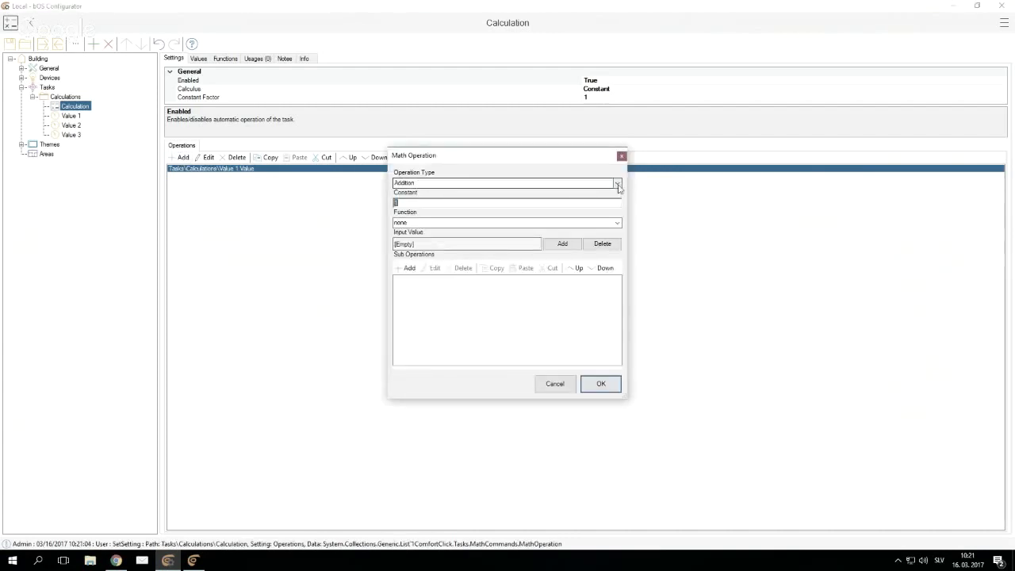
{"action": "left_click", "coordinate": [453, 205]}
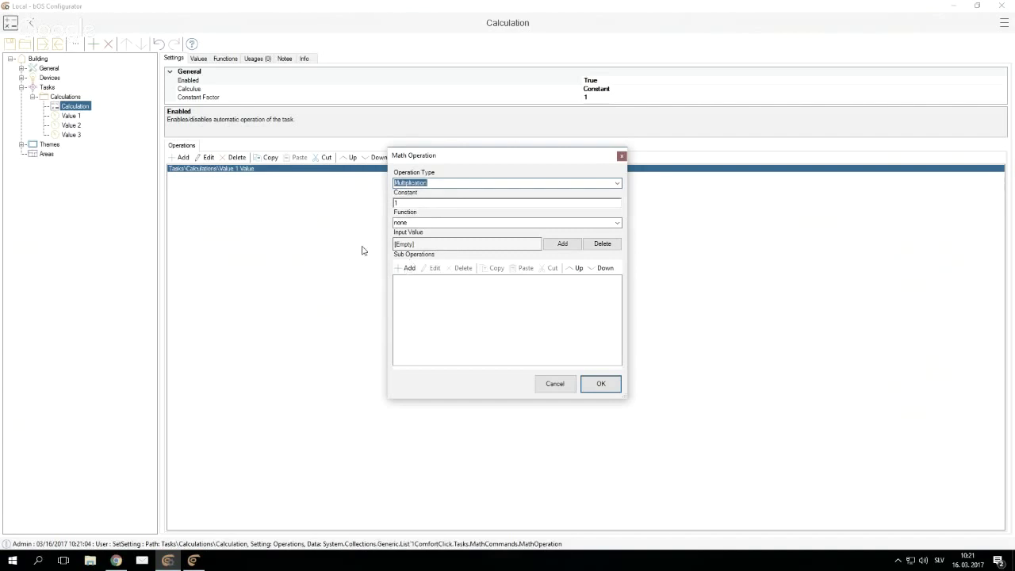
{"action": "left_click", "coordinate": [406, 268]}
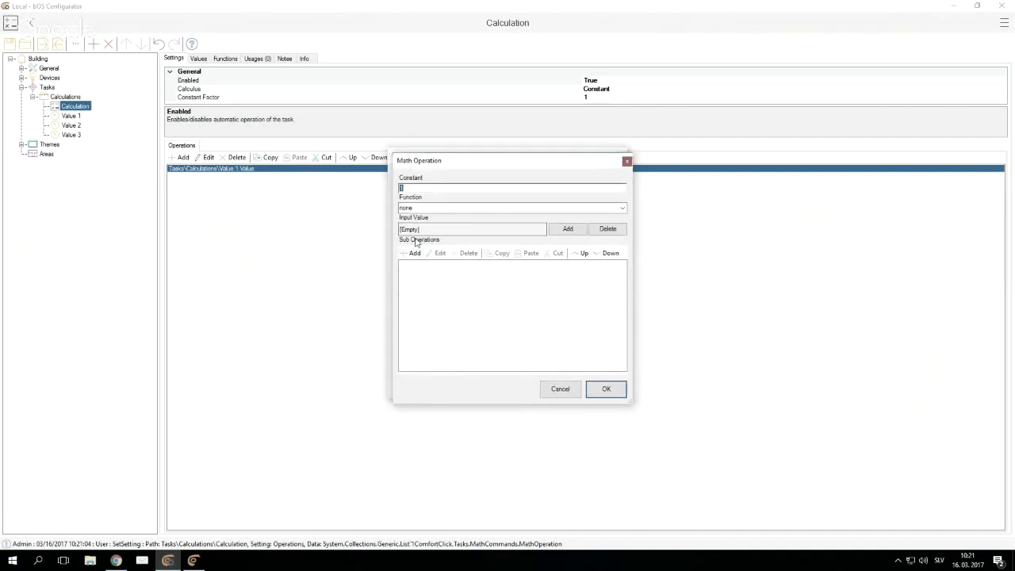
{"action": "left_click", "coordinate": [567, 228]}
{"action": "double_click", "coordinate": [477, 252]}
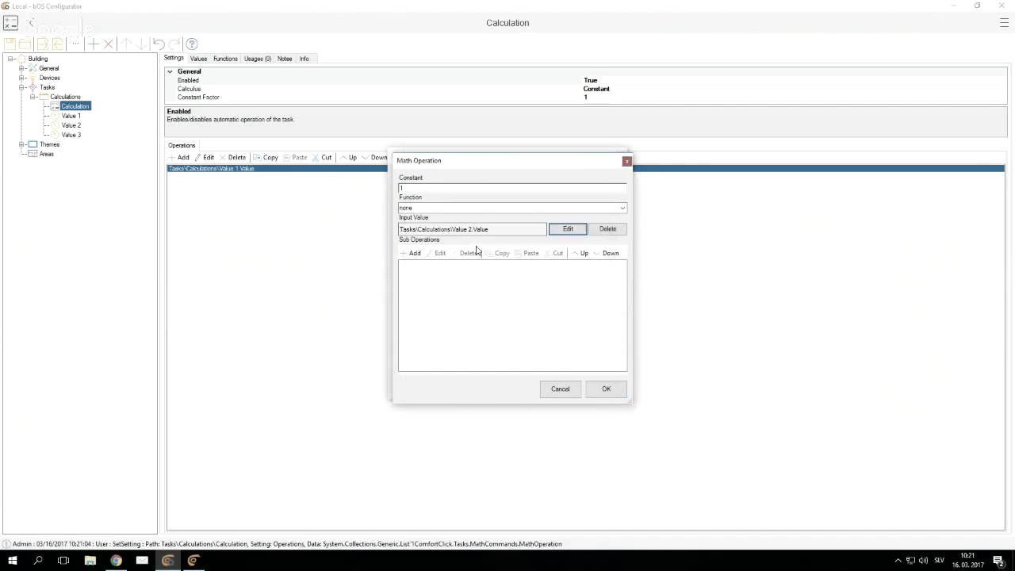
{"action": "left_click", "coordinate": [602, 388]}
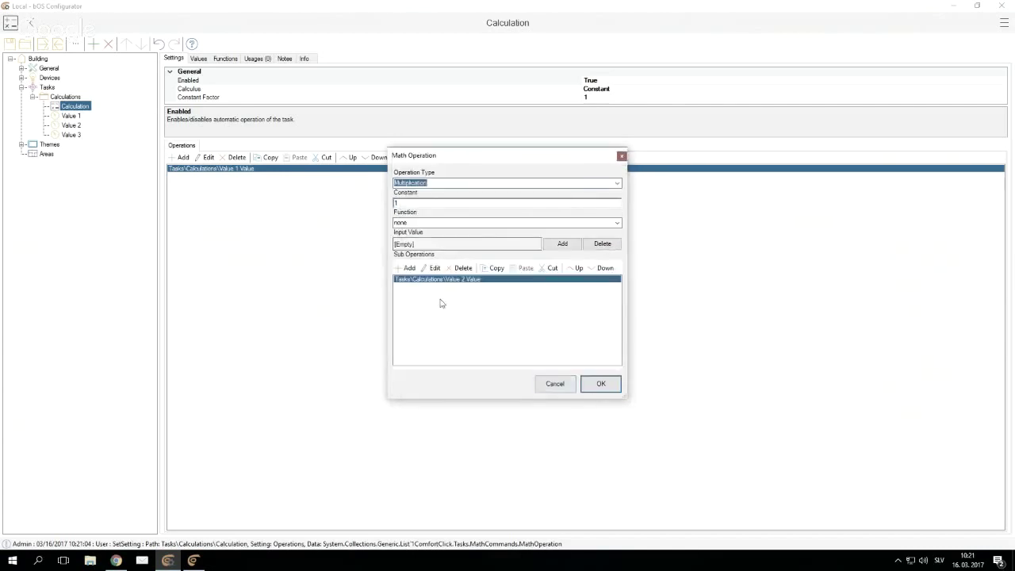
Step: Add an Addition sub-operation with Value 3 as input value to the multiplication and confirm the operation
{"action": "left_click", "coordinate": [406, 268]}
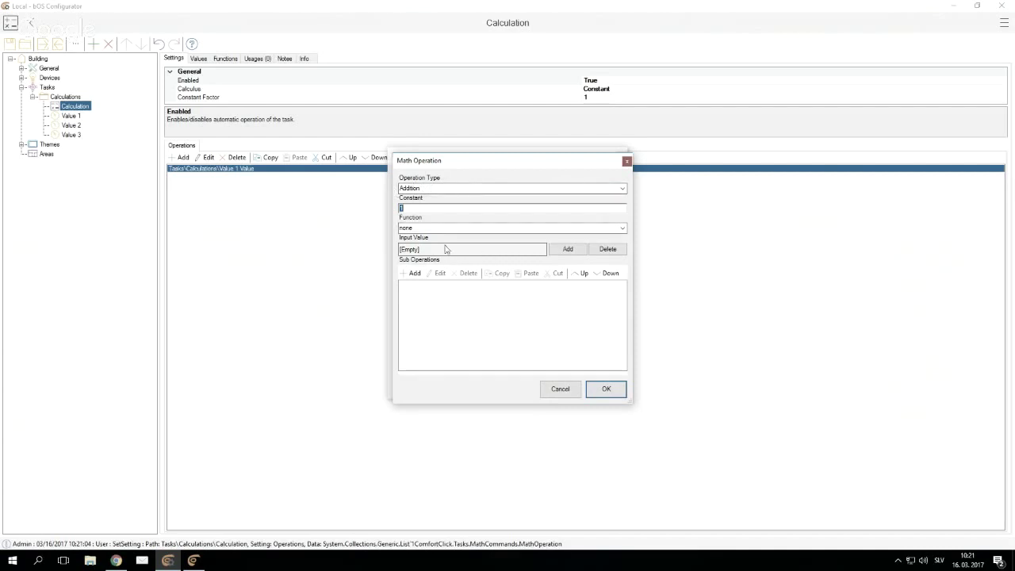
{"action": "left_click", "coordinate": [568, 249]}
{"action": "left_click", "coordinate": [481, 252]}
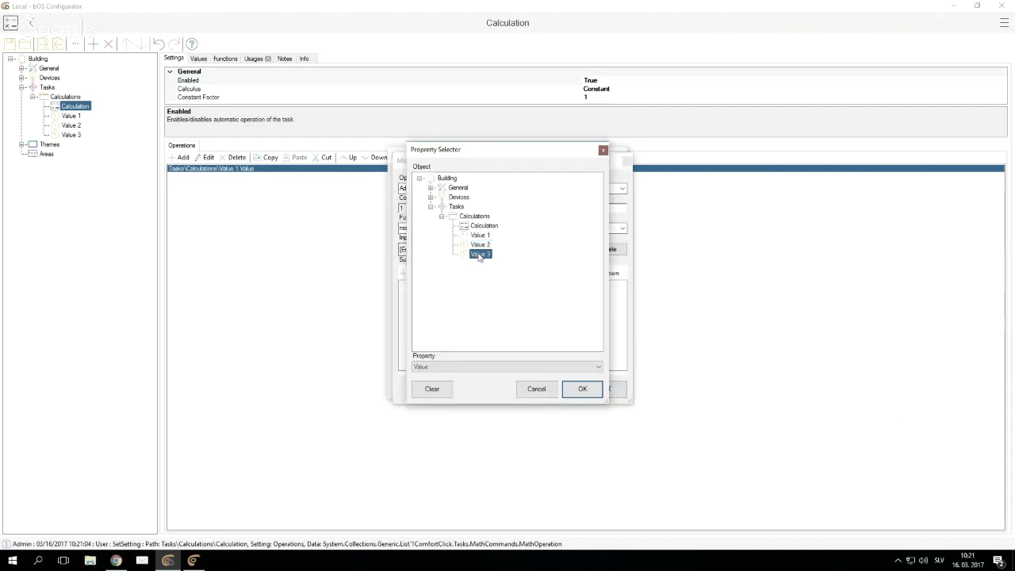
{"action": "left_click", "coordinate": [581, 391]}
{"action": "left_click", "coordinate": [606, 389]}
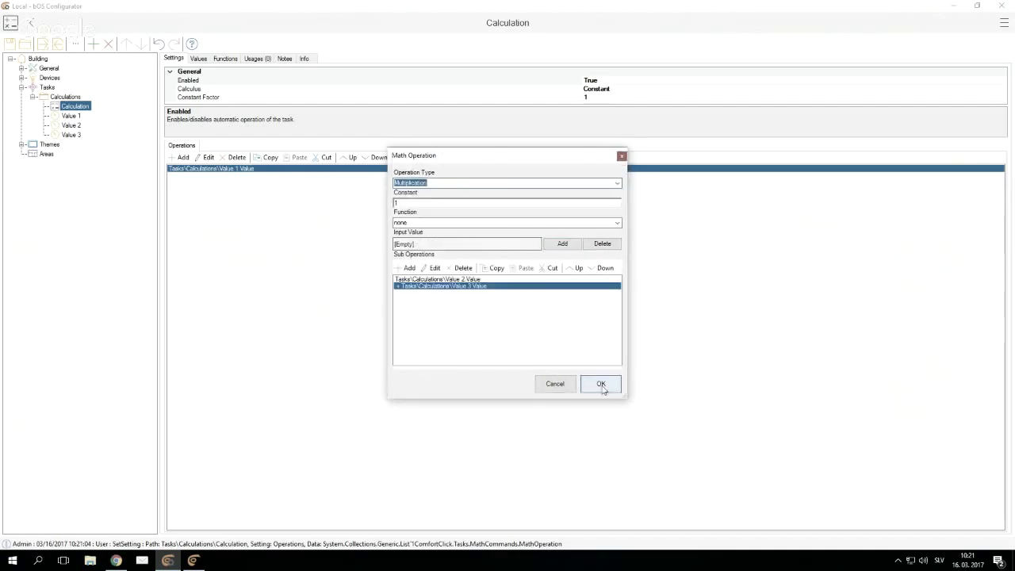
{"action": "left_click", "coordinate": [601, 385]}
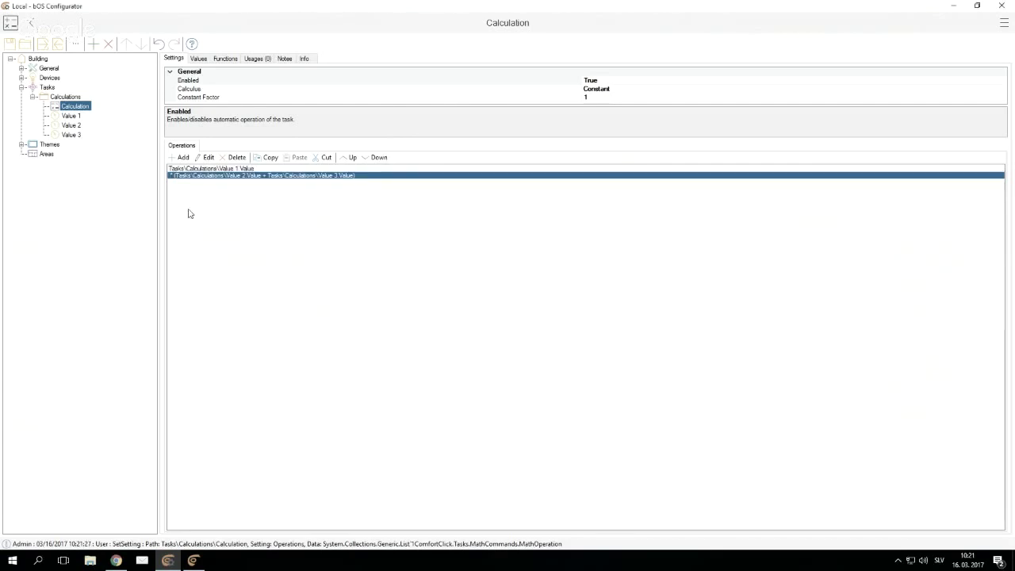
{"action": "left_click", "coordinate": [199, 168]}
{"action": "left_click", "coordinate": [198, 175]}
{"action": "key", "text": "Up"}
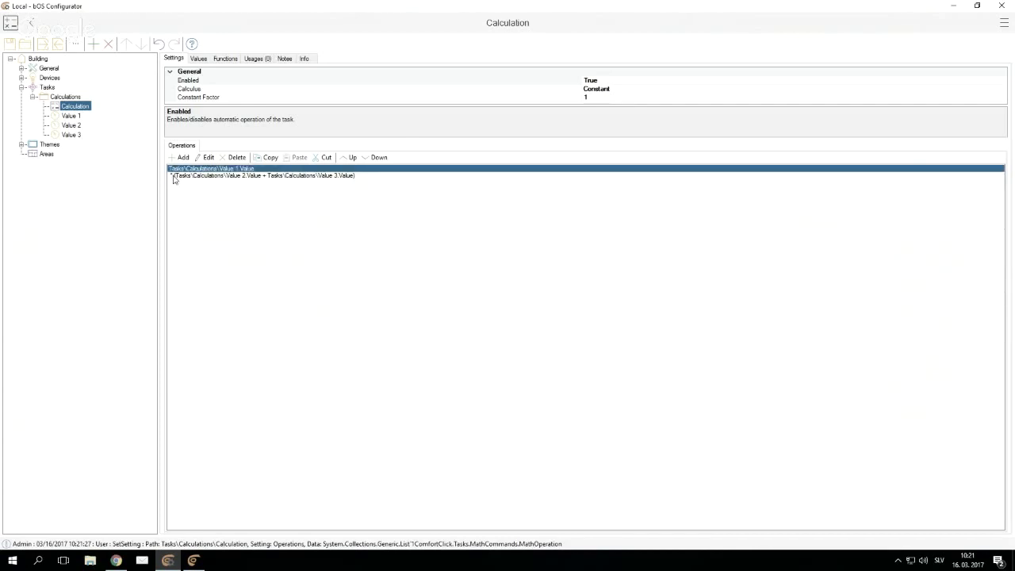
{"action": "key", "text": "Down"}
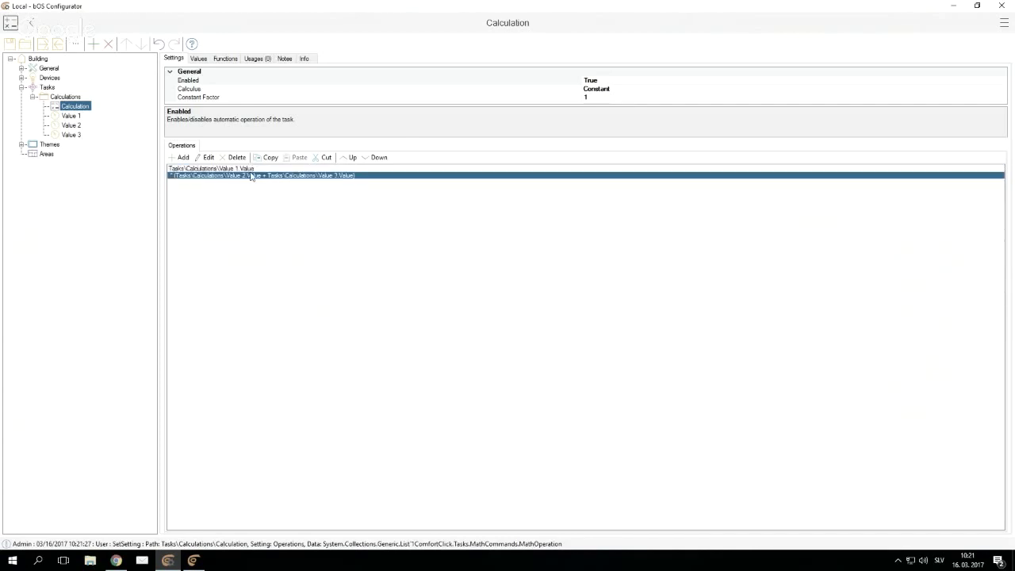
Step: Set the value of Value 1 to 2 and assign it the Setpoint template
{"action": "left_click", "coordinate": [71, 116]}
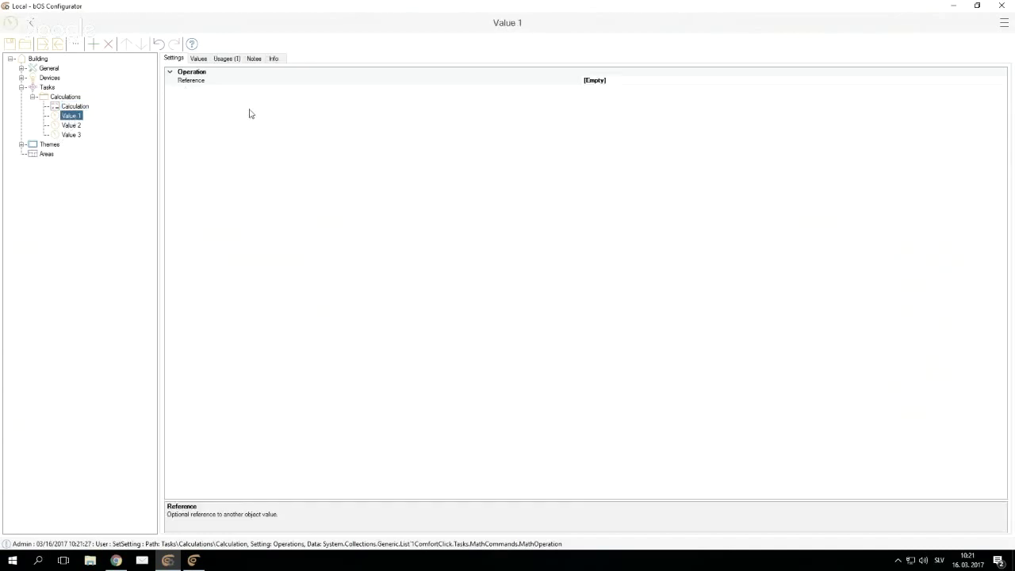
{"action": "left_click", "coordinate": [199, 58]}
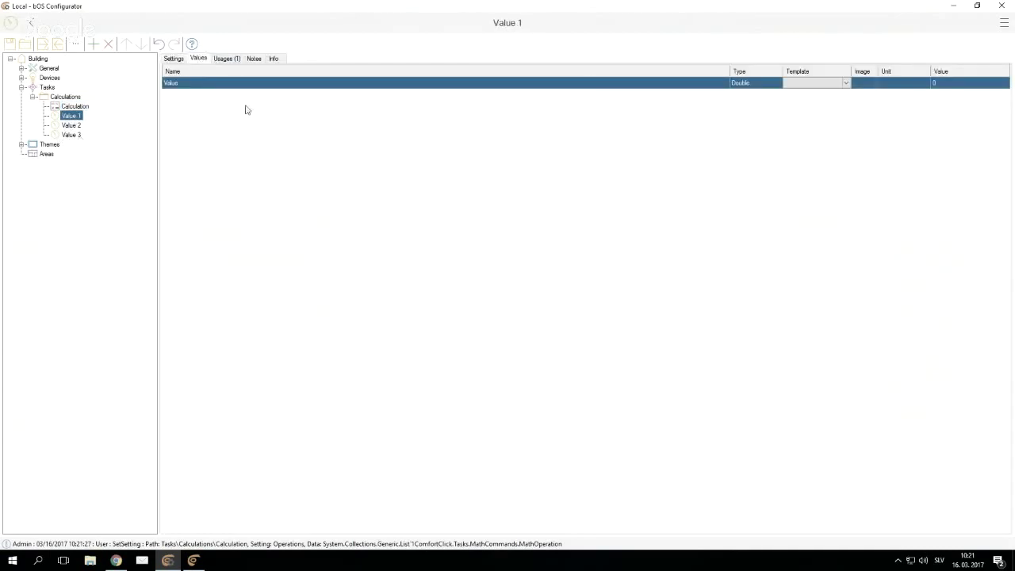
{"action": "left_click", "coordinate": [954, 84]}
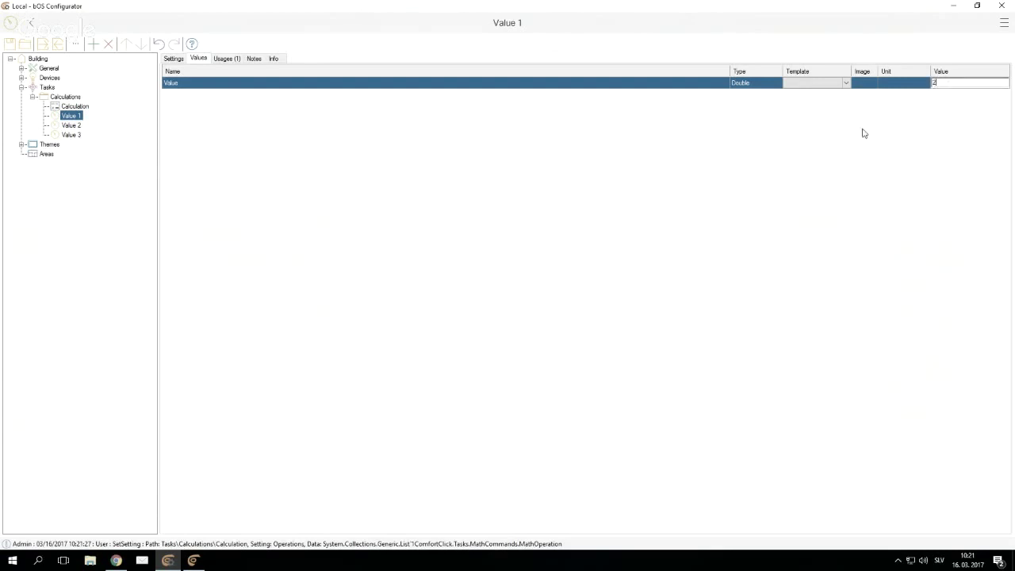
{"action": "key", "text": "Return"}
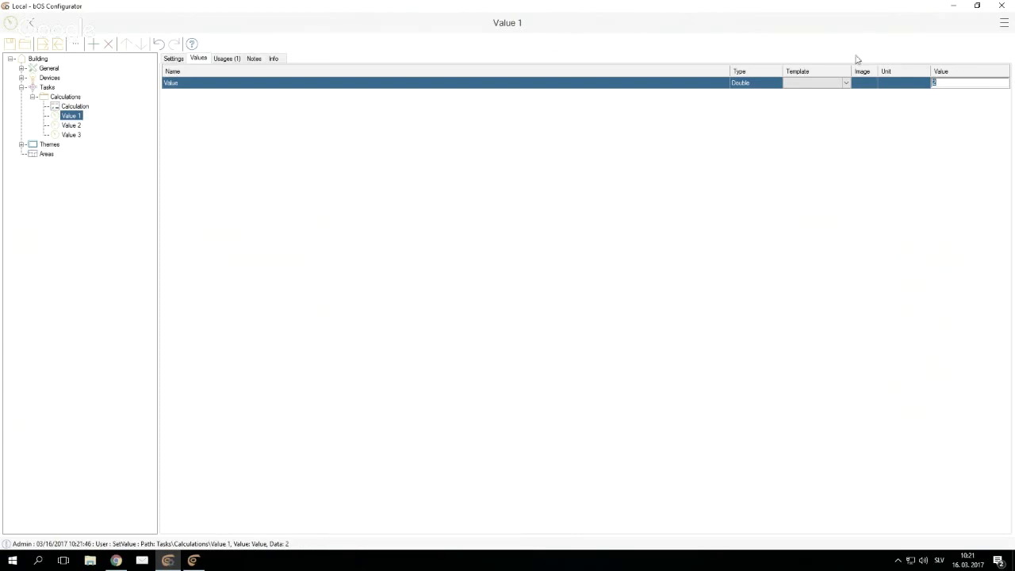
{"action": "left_click", "coordinate": [845, 84]}
{"action": "left_click", "coordinate": [845, 106]}
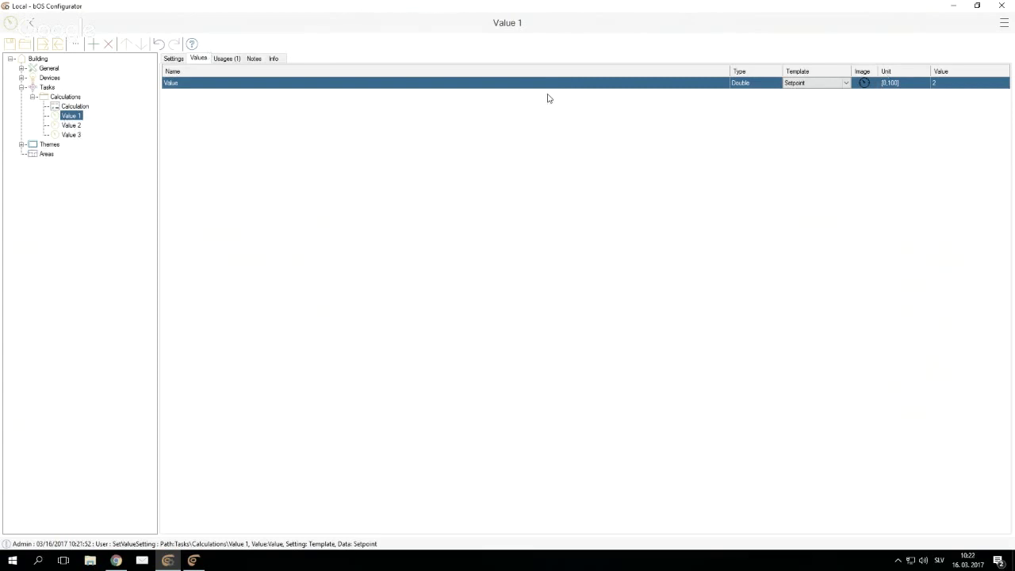
Step: Set the value of Value 2 to 1 and assign it the Setpoint template
{"action": "left_click", "coordinate": [73, 133]}
{"action": "left_click", "coordinate": [73, 126]}
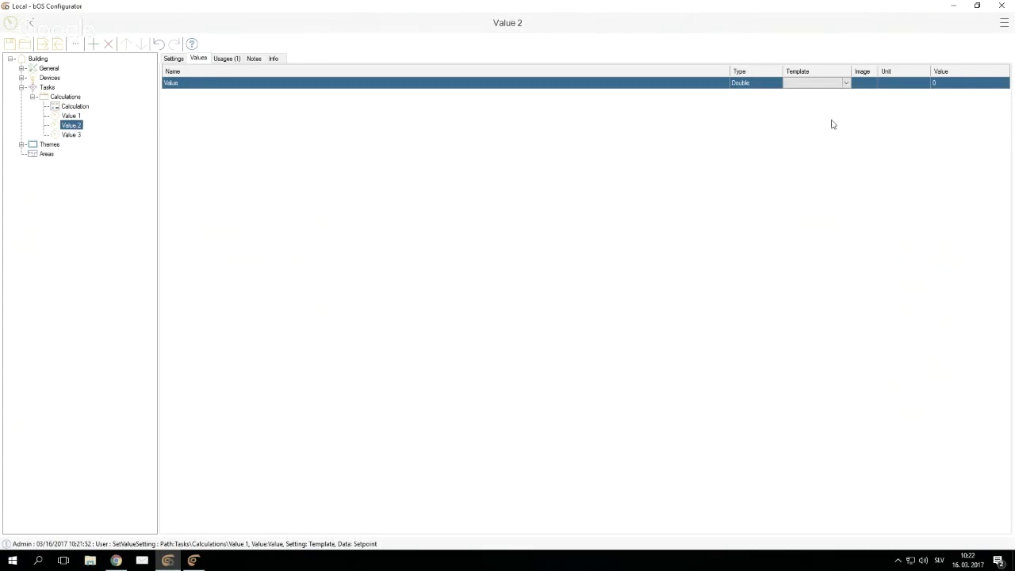
{"action": "left_click", "coordinate": [948, 82]}
{"action": "type", "text": "1"}
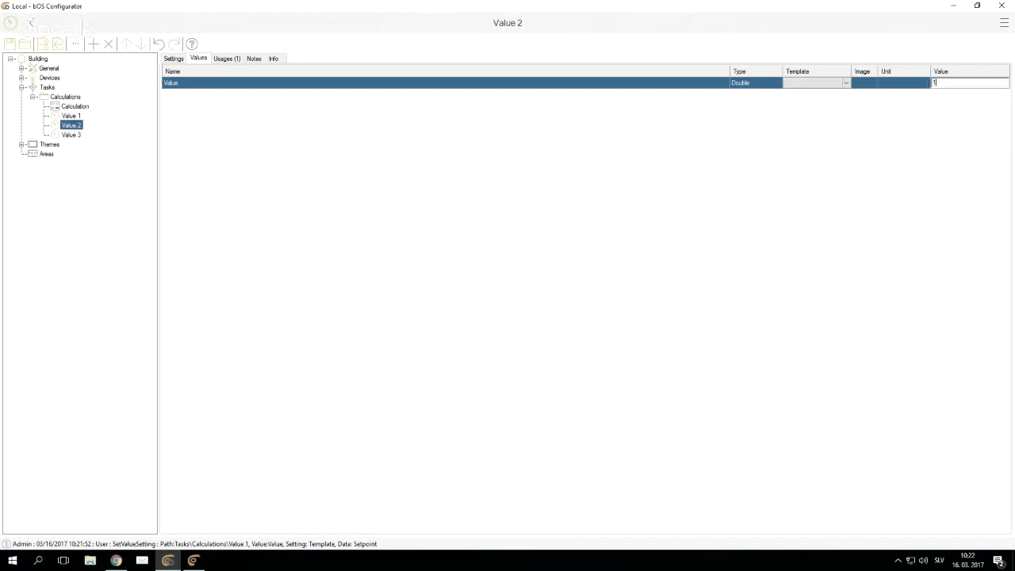
{"action": "left_click", "coordinate": [845, 83]}
{"action": "left_click", "coordinate": [818, 107]}
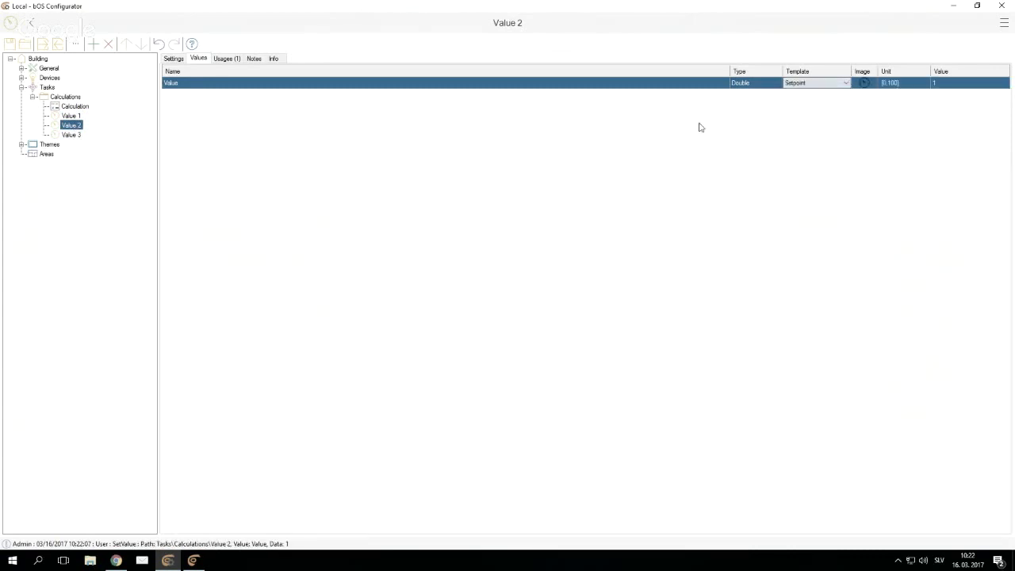
Step: Assign the Setpoint template to Value 3 and set its value to 3
{"action": "left_click", "coordinate": [73, 135]}
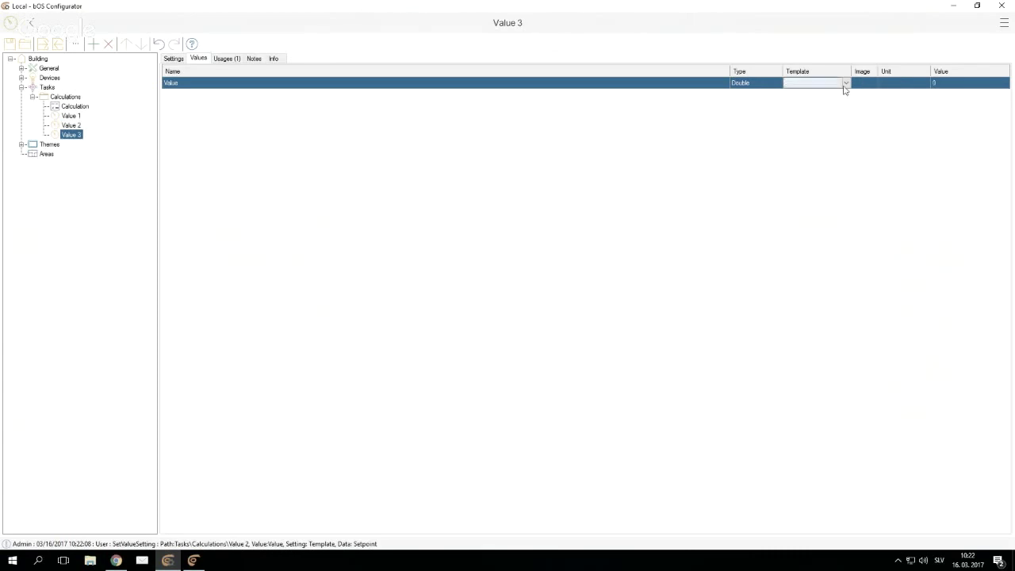
{"action": "left_click", "coordinate": [845, 84]}
{"action": "left_click", "coordinate": [817, 106]}
{"action": "left_click", "coordinate": [936, 84]}
{"action": "type", "text": "3"}
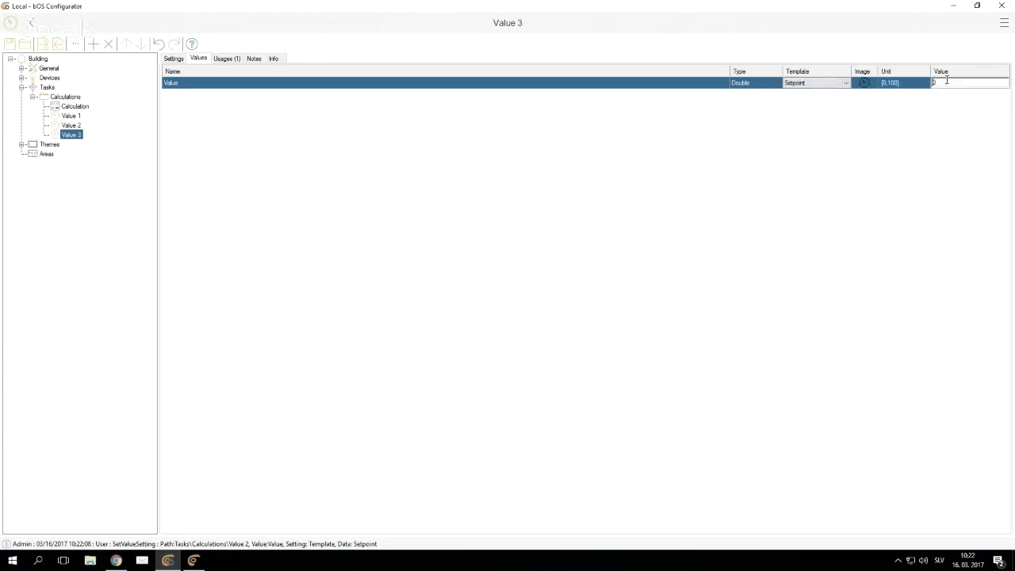
Step: Check the values of the three Double variables and the result of the Calculation task
{"action": "left_click", "coordinate": [71, 126]}
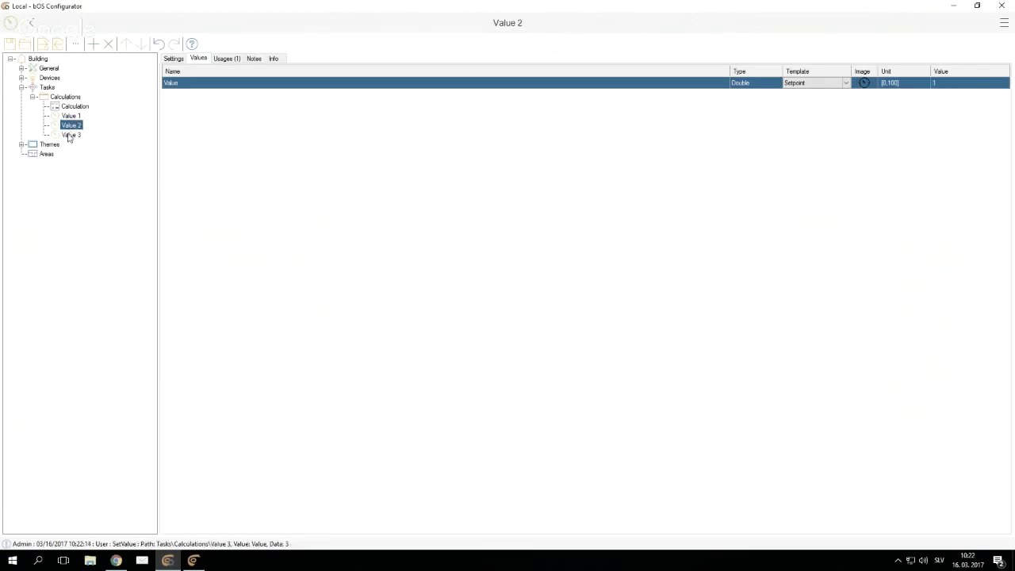
{"action": "left_click", "coordinate": [71, 135]}
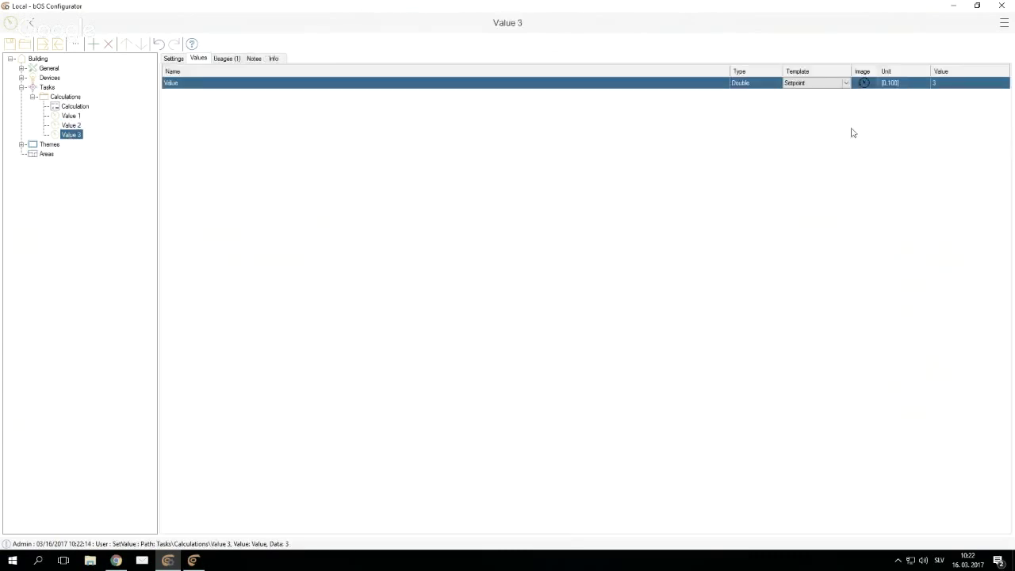
{"action": "left_click", "coordinate": [75, 117]}
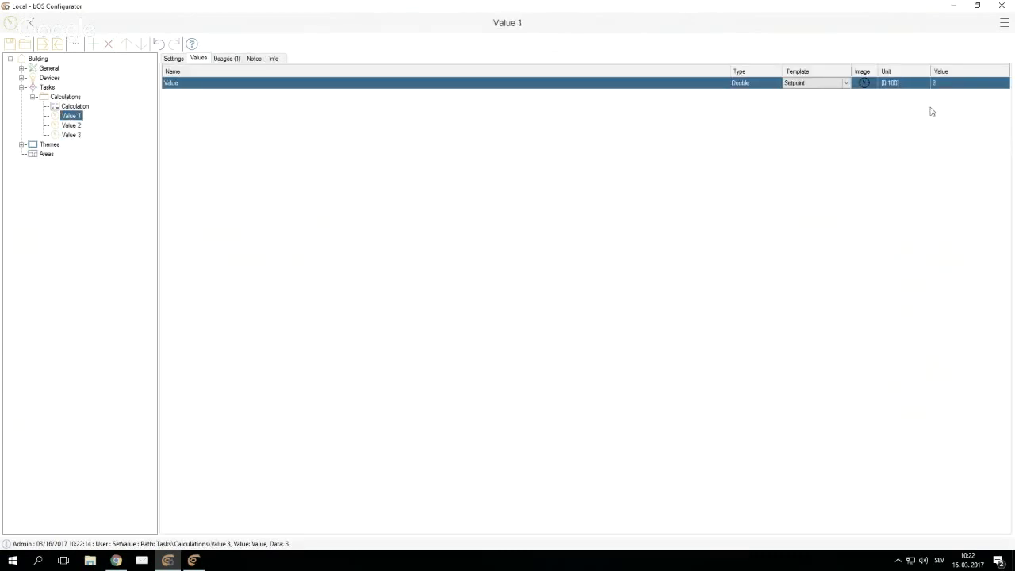
{"action": "left_click", "coordinate": [76, 107]}
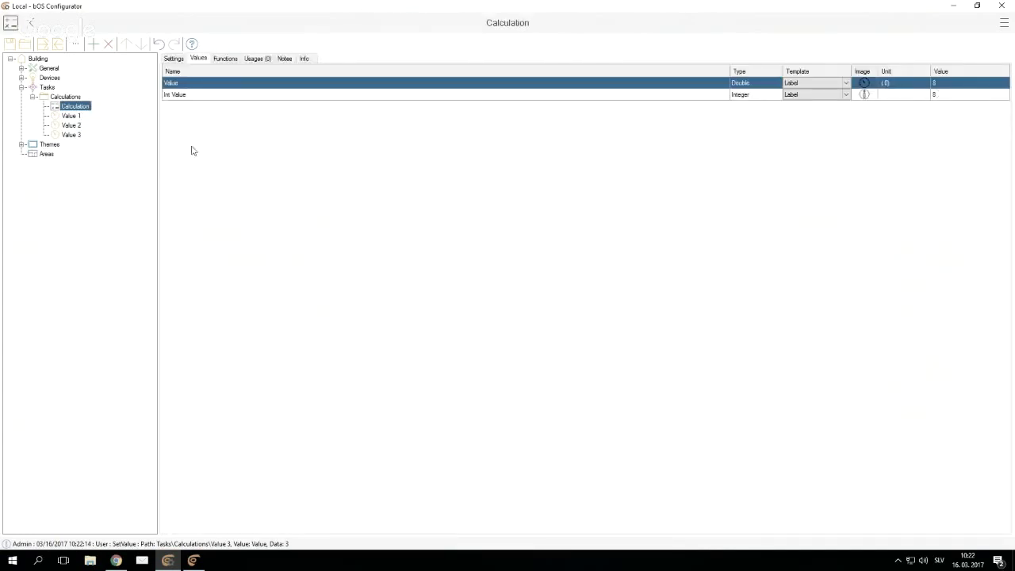
Step: Add a MinMaxAvg task with its default name to the Calculations folder
{"action": "left_click", "coordinate": [64, 99]}
{"action": "right_click", "coordinate": [64, 99]}
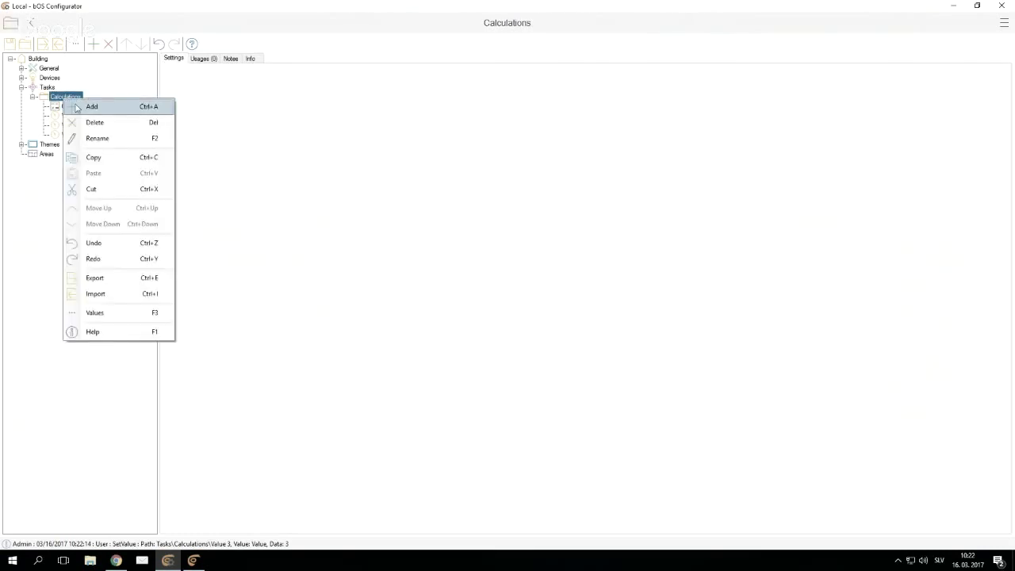
{"action": "left_click", "coordinate": [76, 107]}
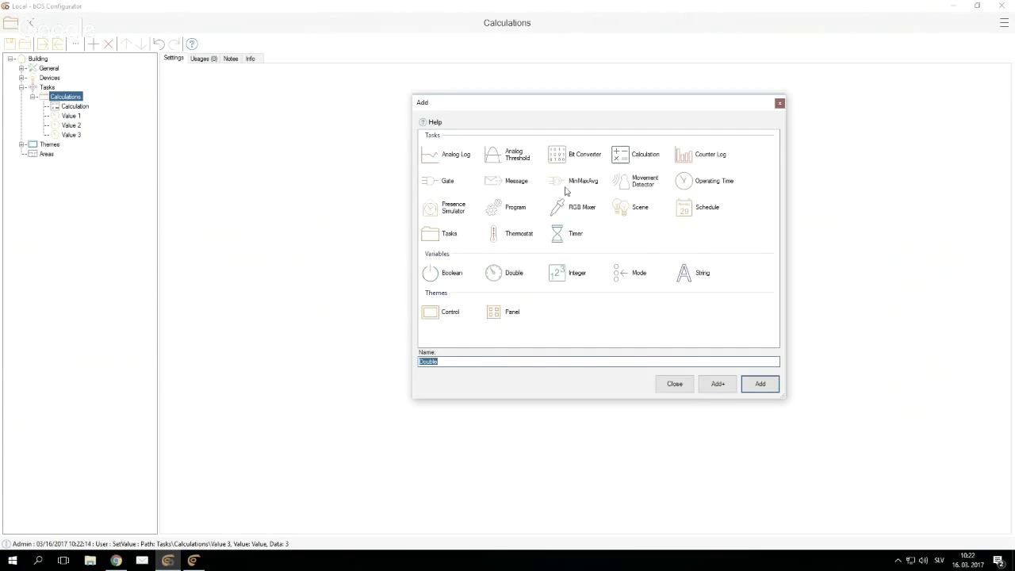
{"action": "left_click", "coordinate": [562, 187]}
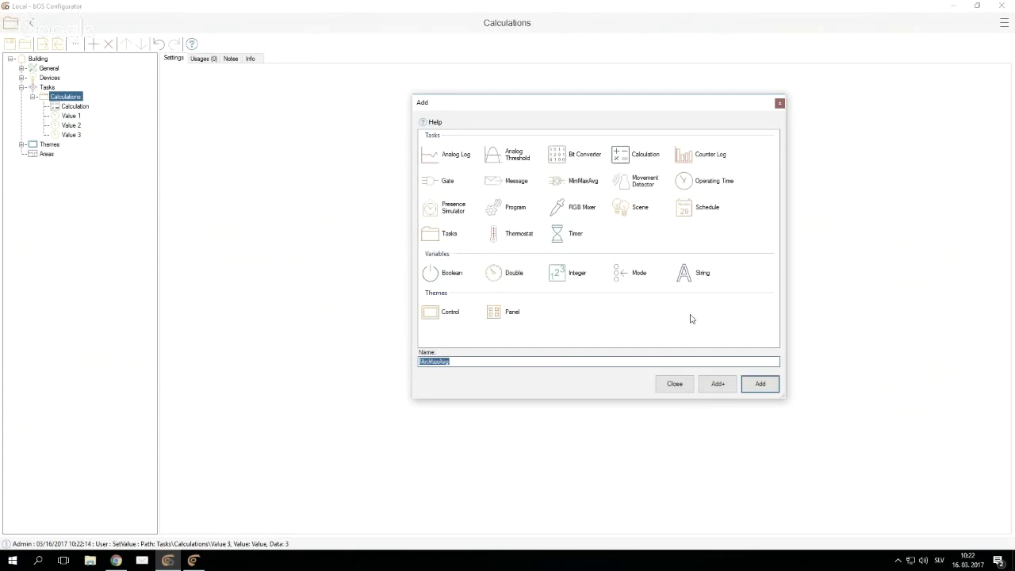
{"action": "left_click", "coordinate": [751, 387]}
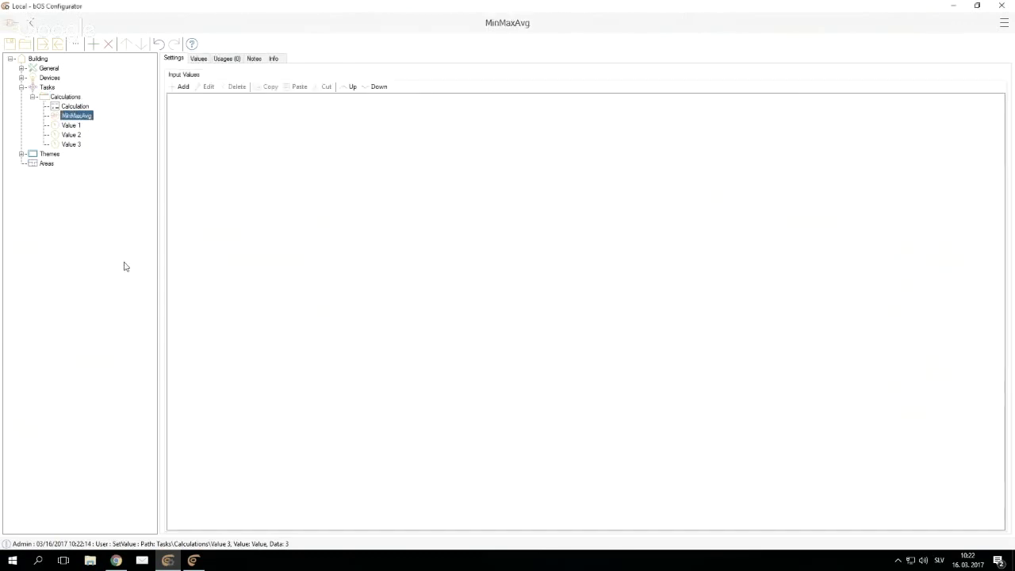
Step: Add the values of Value 1, Value 2 and Value 3 as input values of the MinMaxAvg task
{"action": "left_click", "coordinate": [180, 87]}
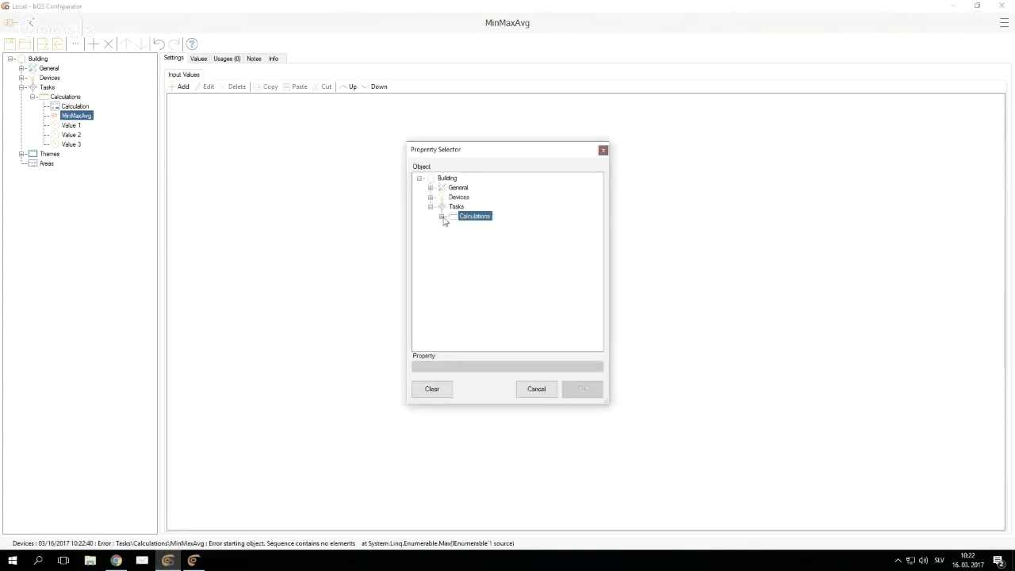
{"action": "left_click", "coordinate": [441, 216]}
{"action": "left_click", "coordinate": [478, 245]}
{"action": "left_click", "coordinate": [582, 388]}
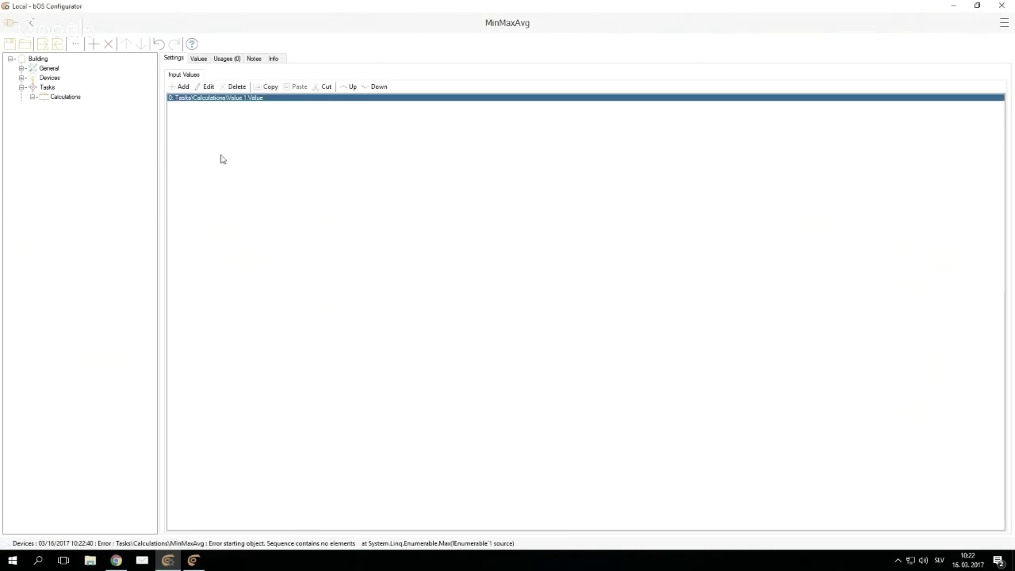
{"action": "left_click", "coordinate": [181, 87]}
{"action": "double_click", "coordinate": [480, 255]}
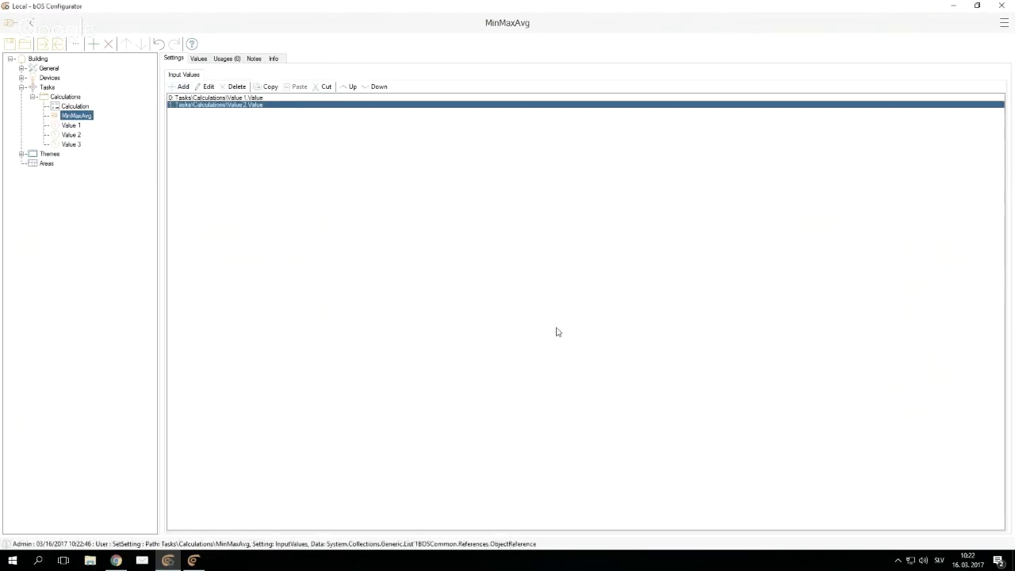
{"action": "left_click", "coordinate": [181, 87]}
{"action": "left_click", "coordinate": [480, 264]}
{"action": "left_click", "coordinate": [583, 387]}
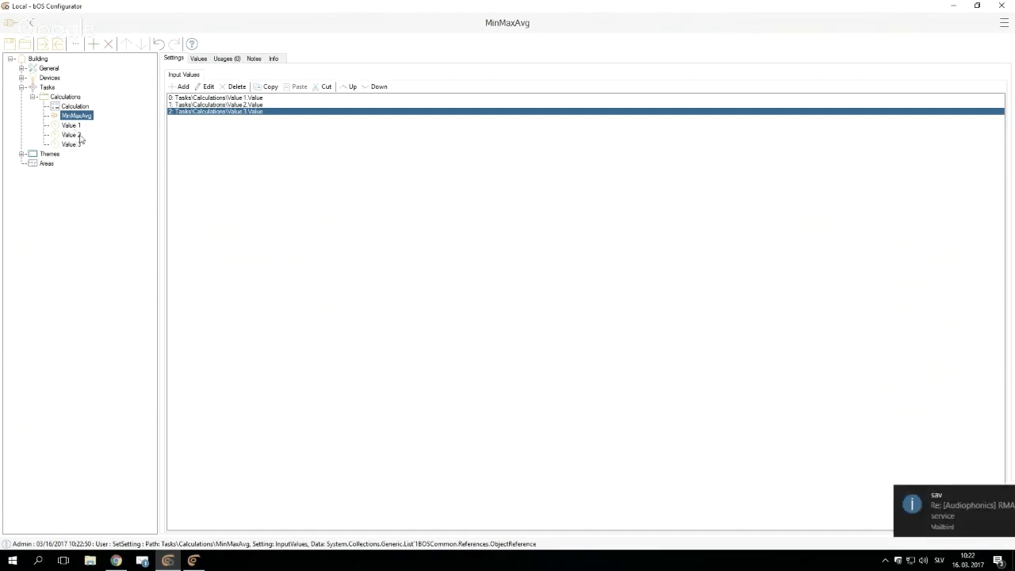
Step: Add a panel named Calctulations to the Calculations folder
{"action": "left_click", "coordinate": [59, 97]}
{"action": "left_click", "coordinate": [21, 154]}
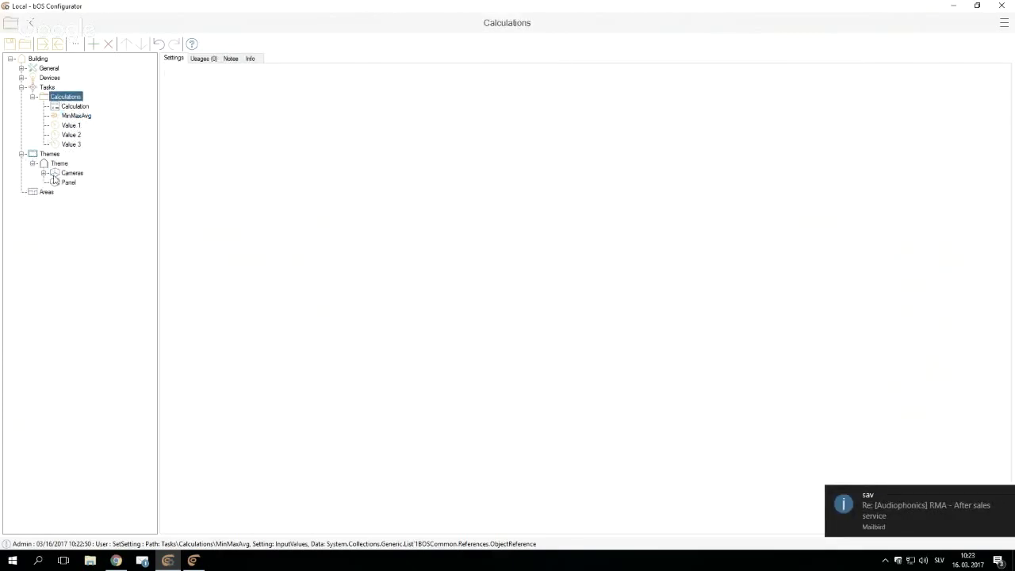
{"action": "right_click", "coordinate": [59, 98]}
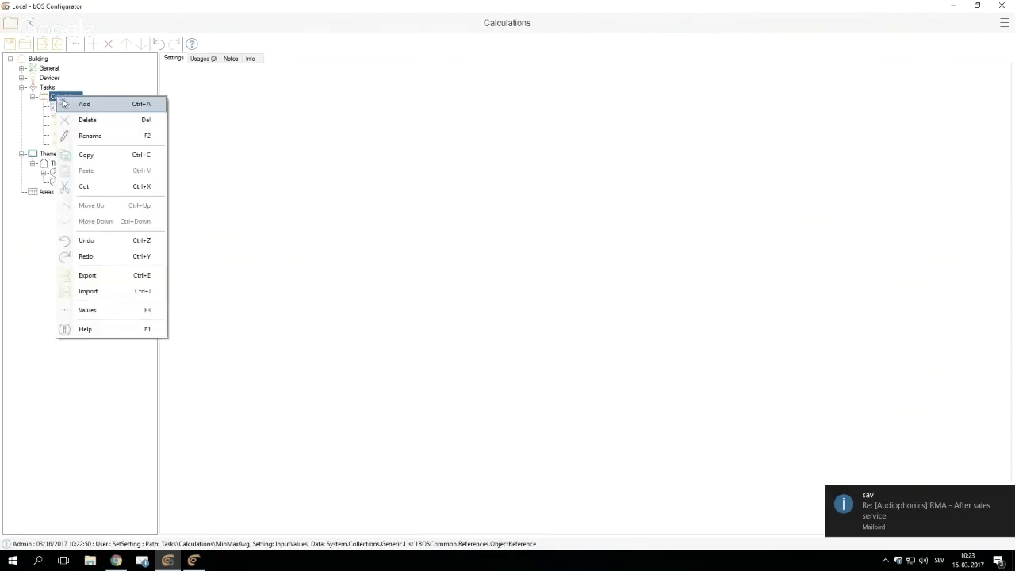
{"action": "left_click", "coordinate": [84, 102]}
{"action": "left_click", "coordinate": [502, 316]}
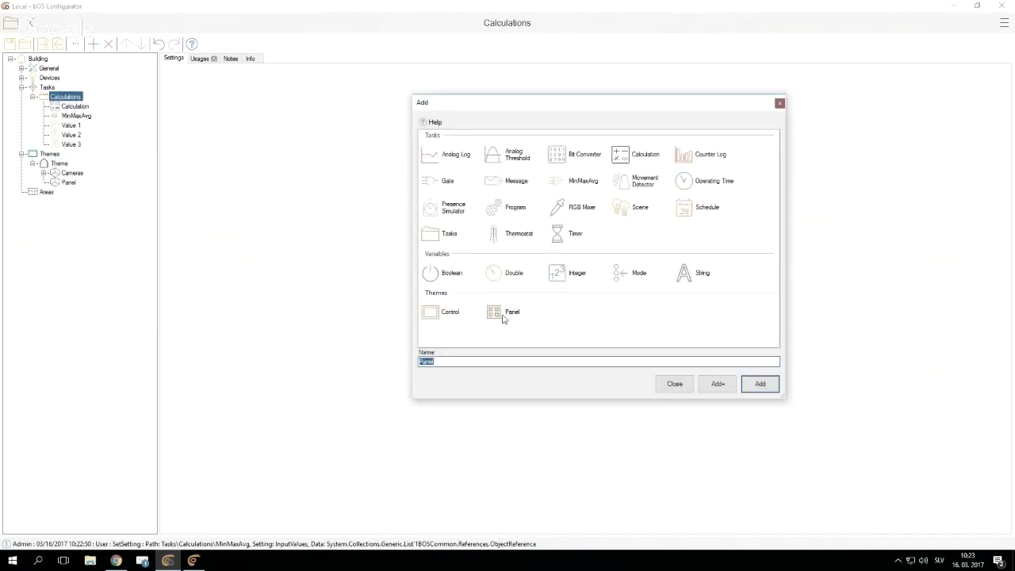
{"action": "type", "text": "Calctulations"}
{"action": "left_click", "coordinate": [763, 387]}
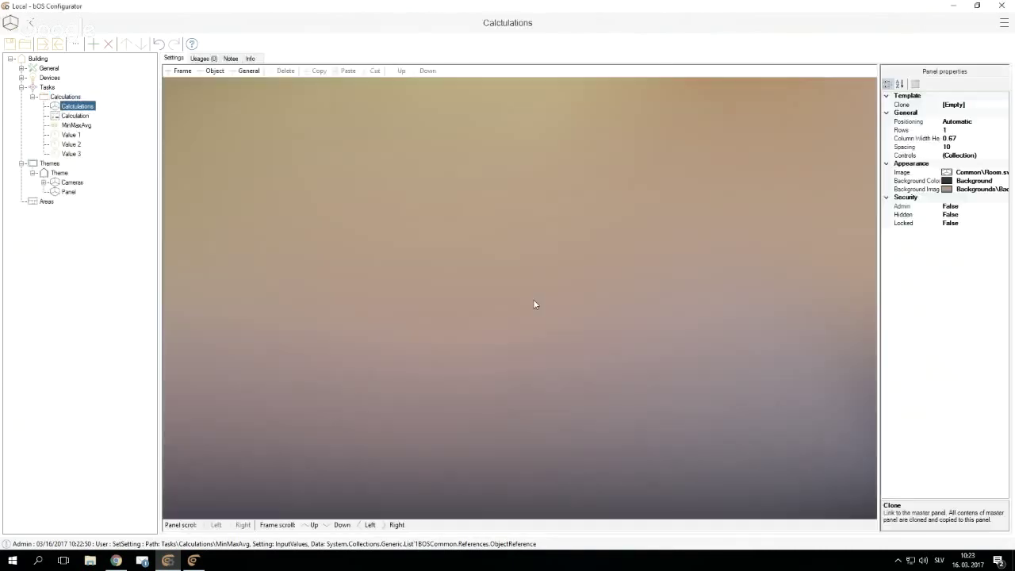
Step: Add two frames side by side to the Calctulations panel
{"action": "right_click", "coordinate": [311, 189]}
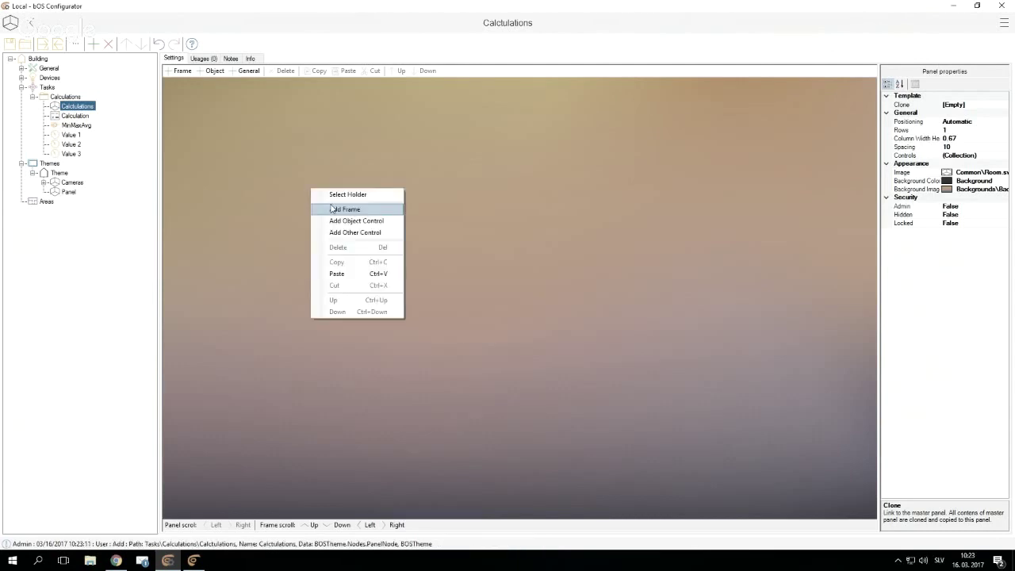
{"action": "left_click", "coordinate": [333, 209]}
{"action": "left_click", "coordinate": [729, 421]}
{"action": "right_click", "coordinate": [735, 263]}
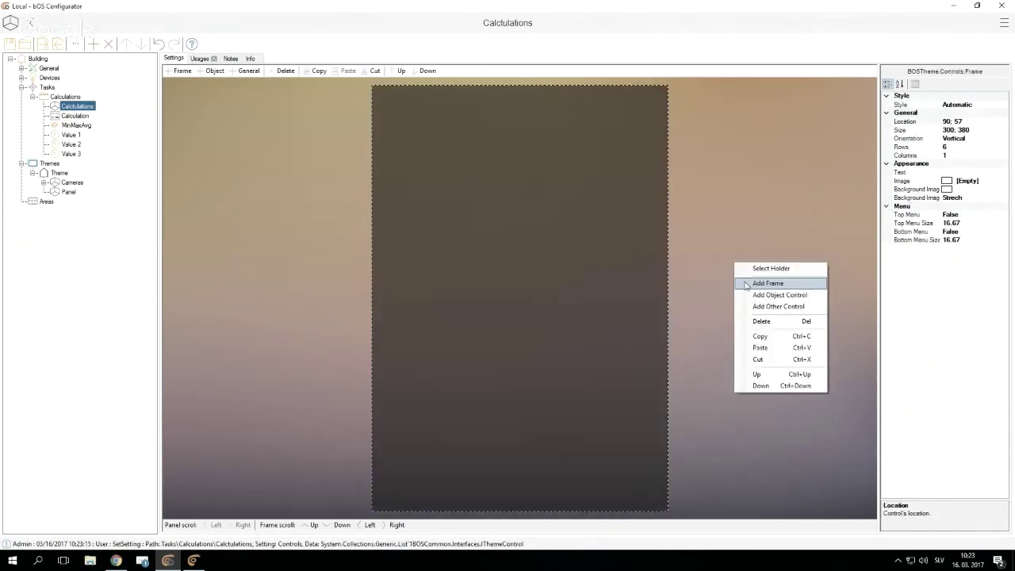
{"action": "left_click", "coordinate": [745, 284]}
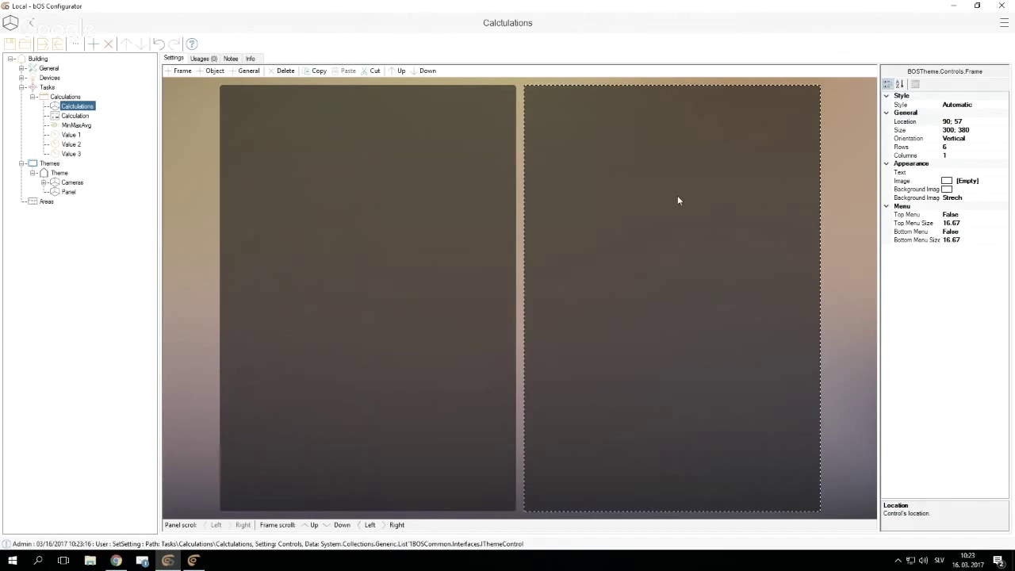
Step: Title the first frame Calculations and the second frame Min Max
{"action": "left_click", "coordinate": [336, 172]}
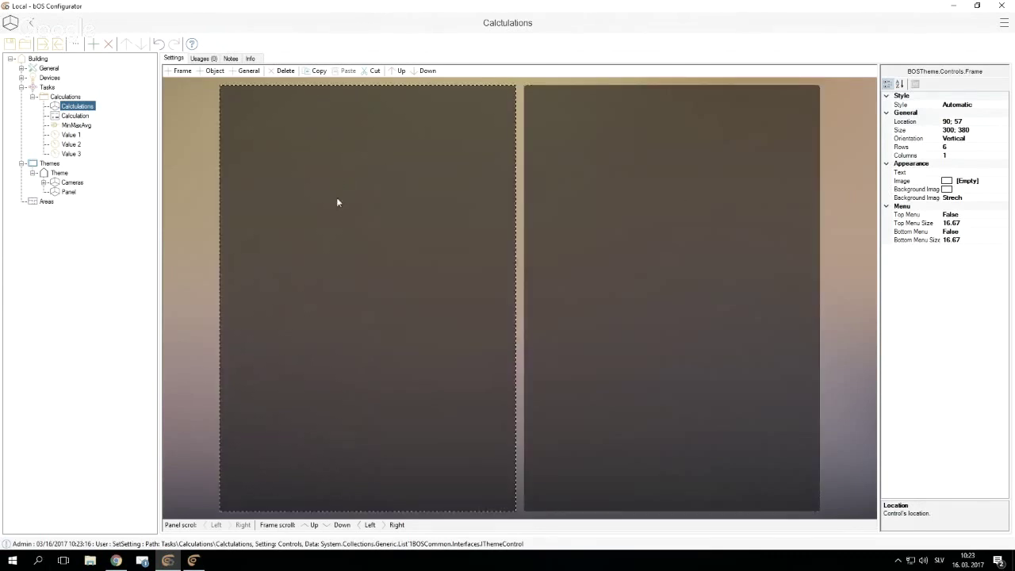
{"action": "left_click", "coordinate": [951, 172]}
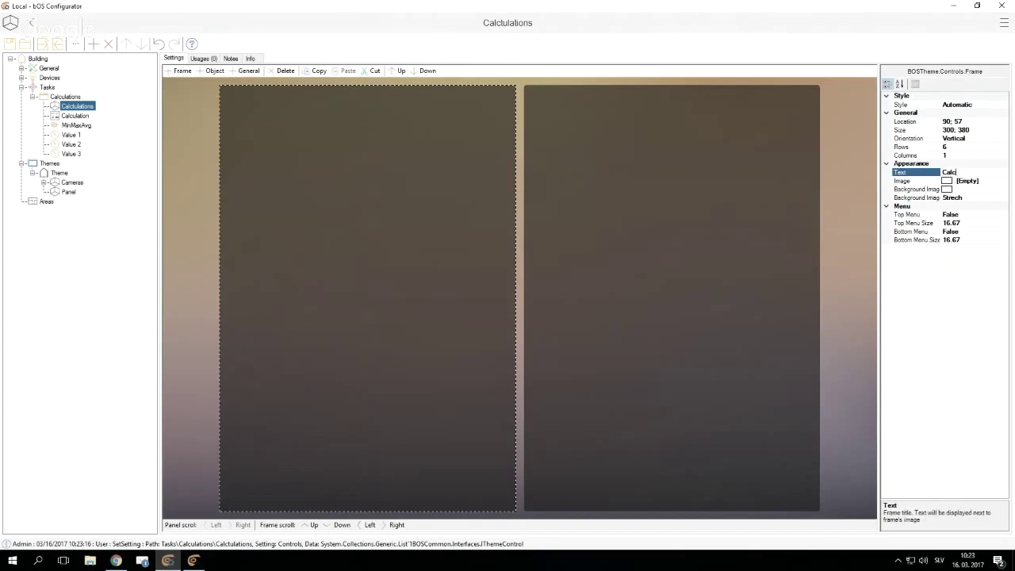
{"action": "type", "text": "Calculations"}
{"action": "left_click", "coordinate": [701, 208]}
{"action": "left_click", "coordinate": [951, 173]}
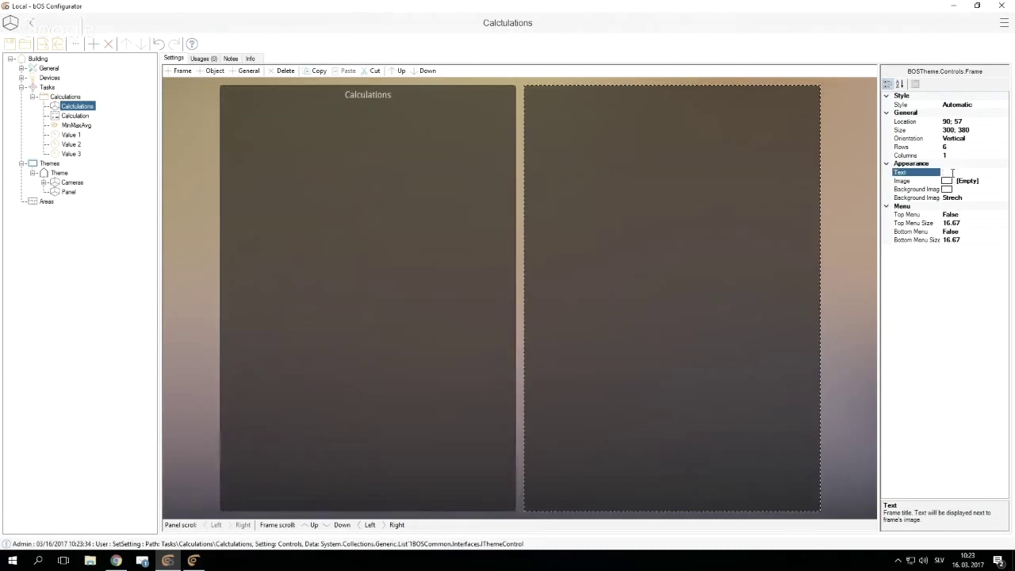
{"action": "type", "text": "Min Max"}
{"action": "left_click", "coordinate": [554, 170]}
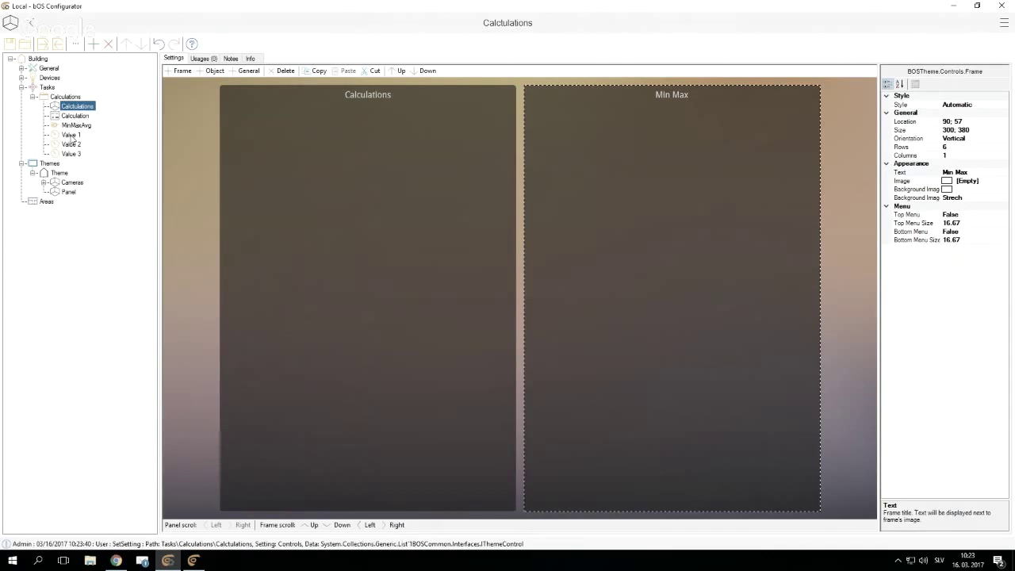
Step: Place controls for Value 1, Value 2 and Value 3 in the Calculations frame of the panel
{"action": "left_click_drag", "start_coordinate": [71, 136], "coordinate": [322, 190]}
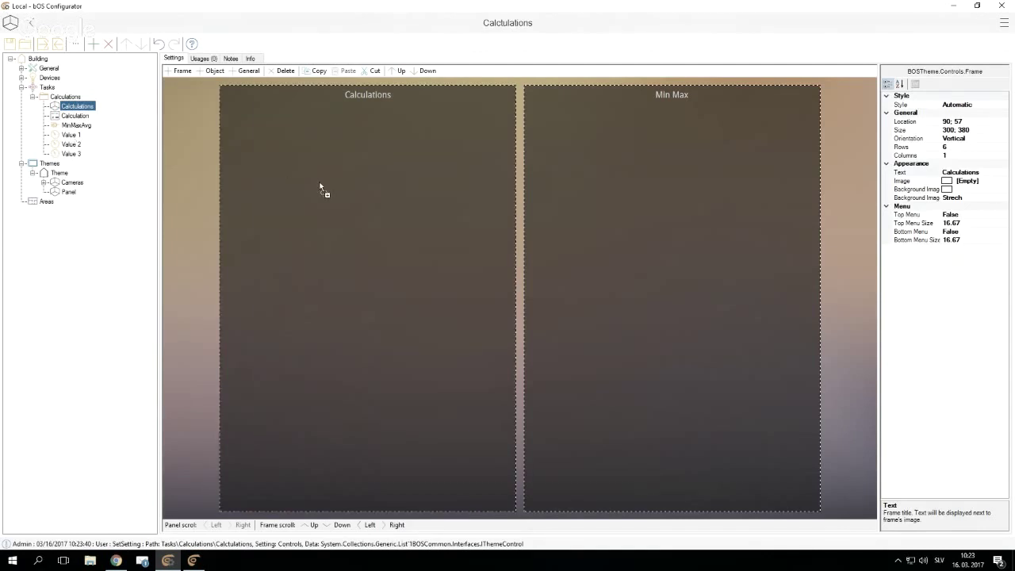
{"action": "key", "text": "Return"}
{"action": "left_click_drag", "start_coordinate": [70, 144], "coordinate": [308, 256]}
{"action": "left_click_drag", "start_coordinate": [71, 157], "coordinate": [412, 354]}
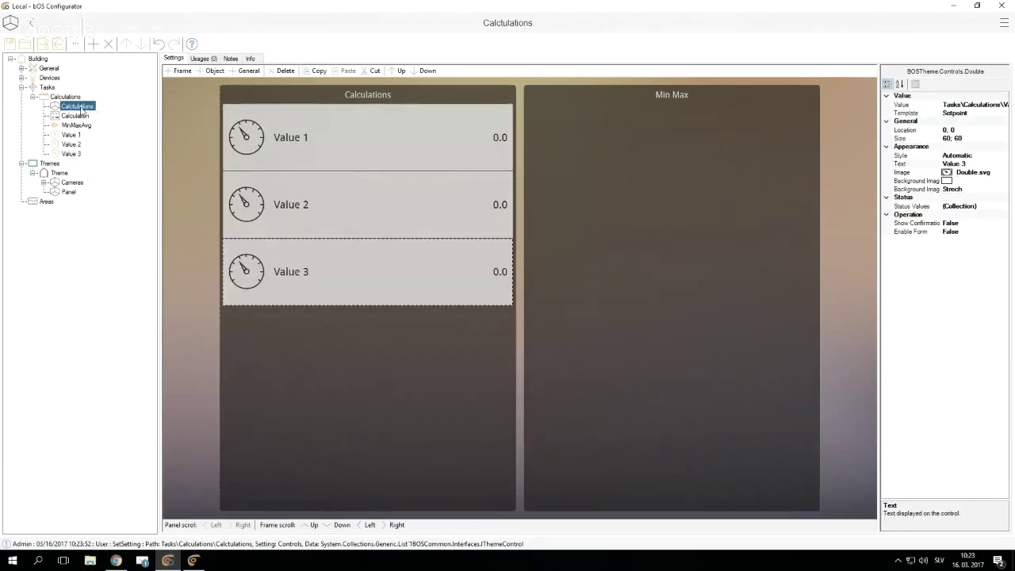
Step: Place the Calculation value in the Calculations frame and the MinMaxAvg Max Value, labelled Max, in the Min Max frame
{"action": "left_click_drag", "start_coordinate": [75, 116], "coordinate": [289, 365]}
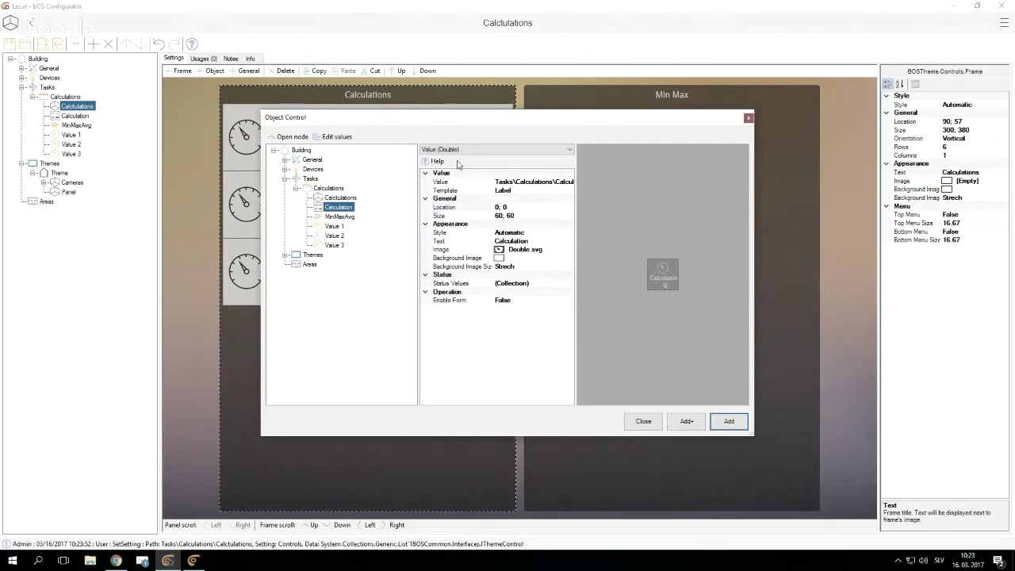
{"action": "left_click", "coordinate": [728, 421]}
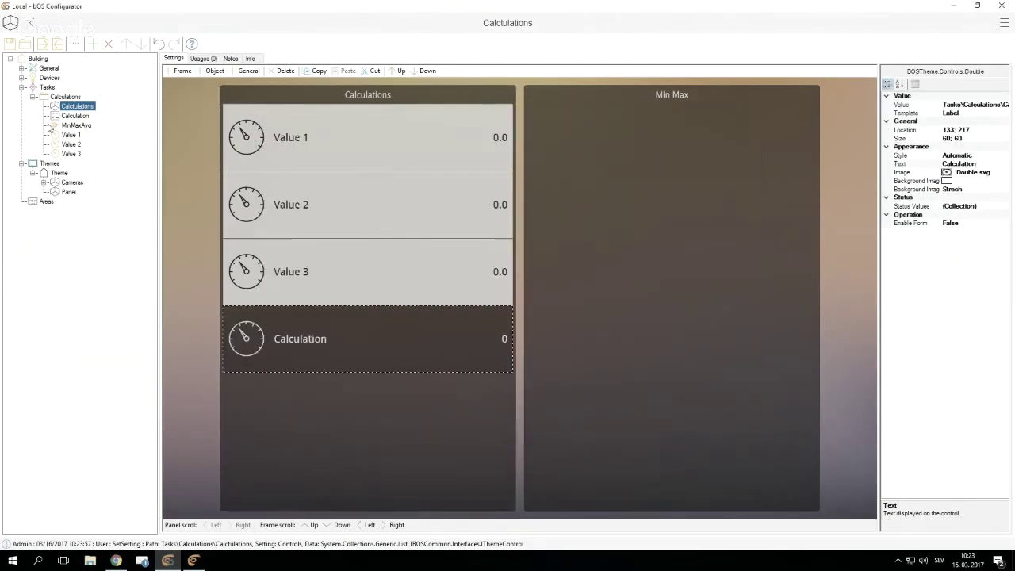
{"action": "left_click_drag", "start_coordinate": [69, 128], "coordinate": [644, 188]}
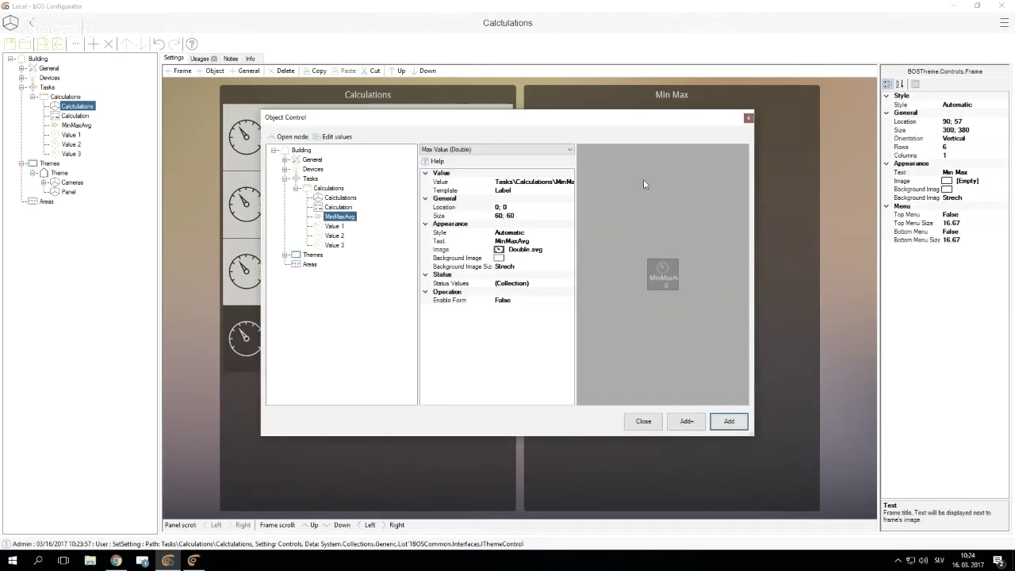
{"action": "left_click", "coordinate": [516, 242]}
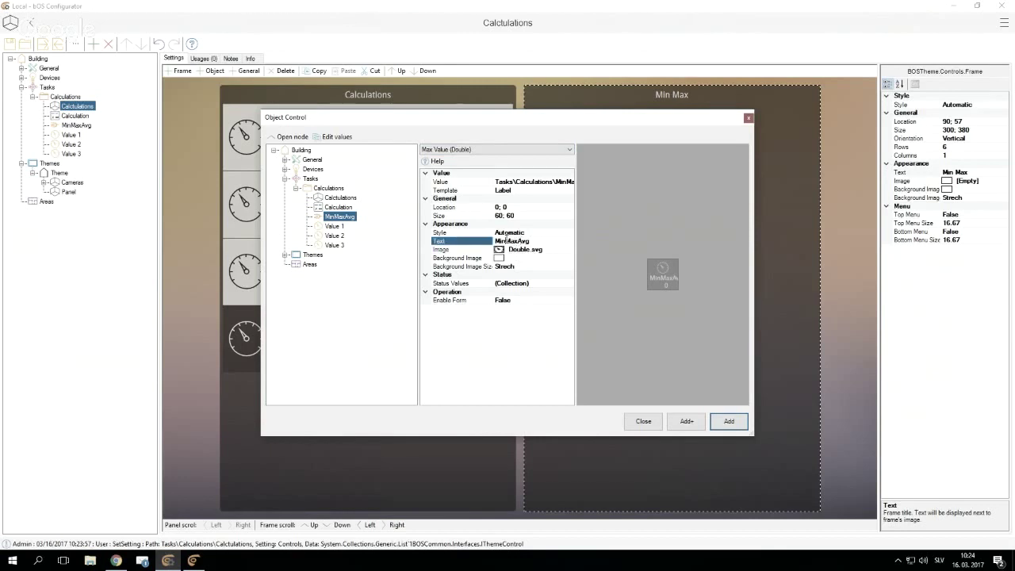
{"action": "key", "text": "BackSpace"}
{"action": "mouse_move", "coordinate": [505, 241]}
{"action": "left_mouse_down"}
{"action": "mouse_move", "coordinate": [493, 241]}
{"action": "mouse_move", "coordinate": [506, 241]}
{"action": "left_mouse_up"}
{"action": "key", "text": "BackSpace"}
{"action": "left_click", "coordinate": [689, 424]}
Step: Place the Min Value and Avg Value controls of MinMaxAvg in the Min Max frame
{"action": "left_click", "coordinate": [465, 149]}
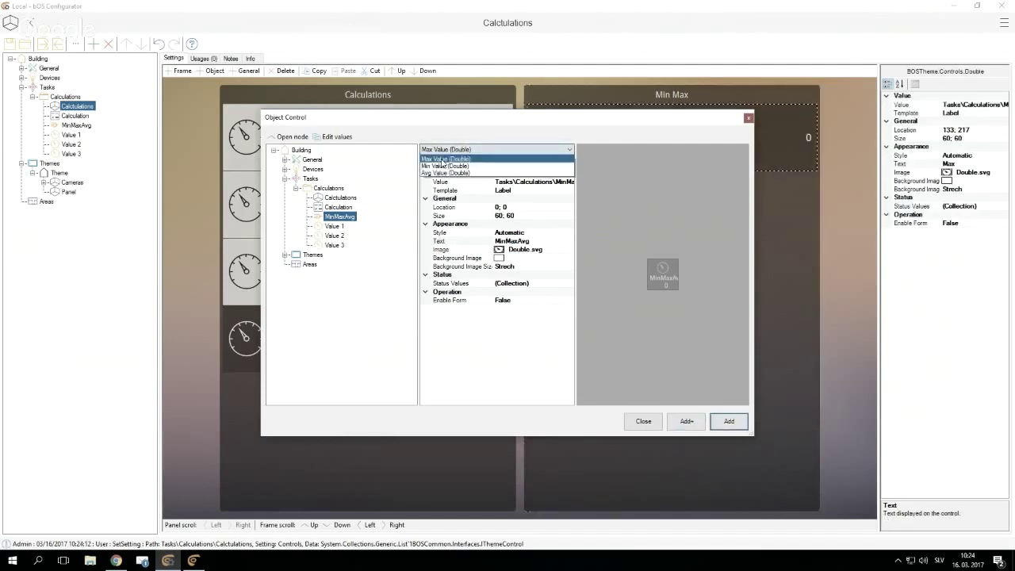
{"action": "left_click", "coordinate": [442, 164]}
{"action": "left_click", "coordinate": [687, 421]}
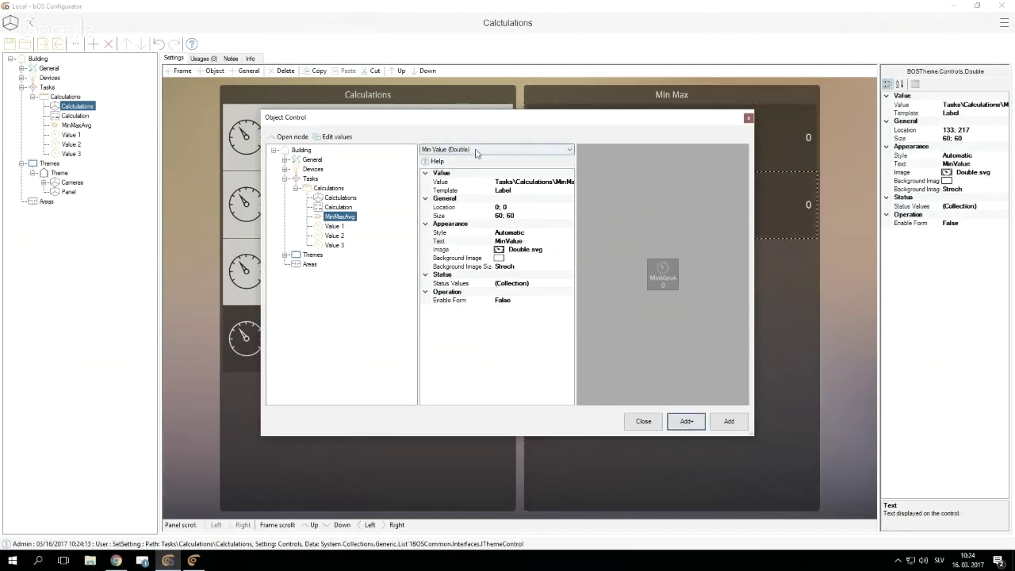
{"action": "left_click", "coordinate": [464, 149]}
{"action": "left_click", "coordinate": [456, 172]}
{"action": "left_click", "coordinate": [686, 421]}
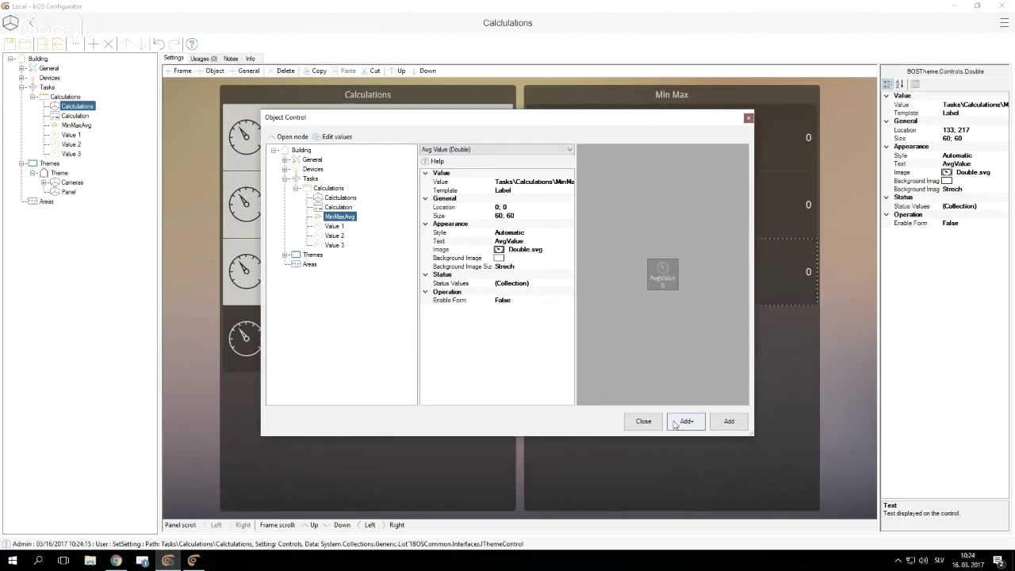
{"action": "left_click", "coordinate": [643, 421]}
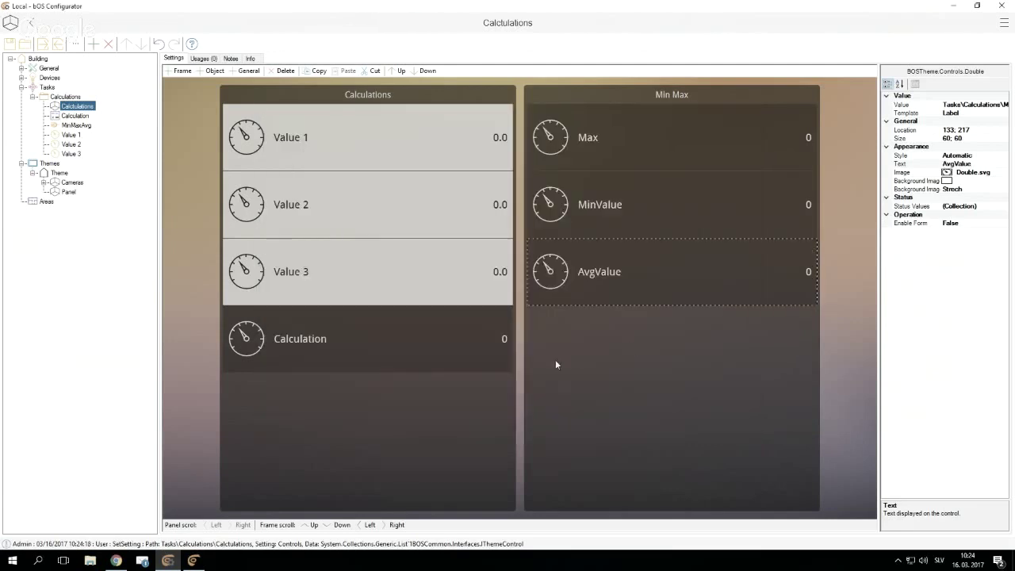
{"action": "left_click", "coordinate": [192, 560]}
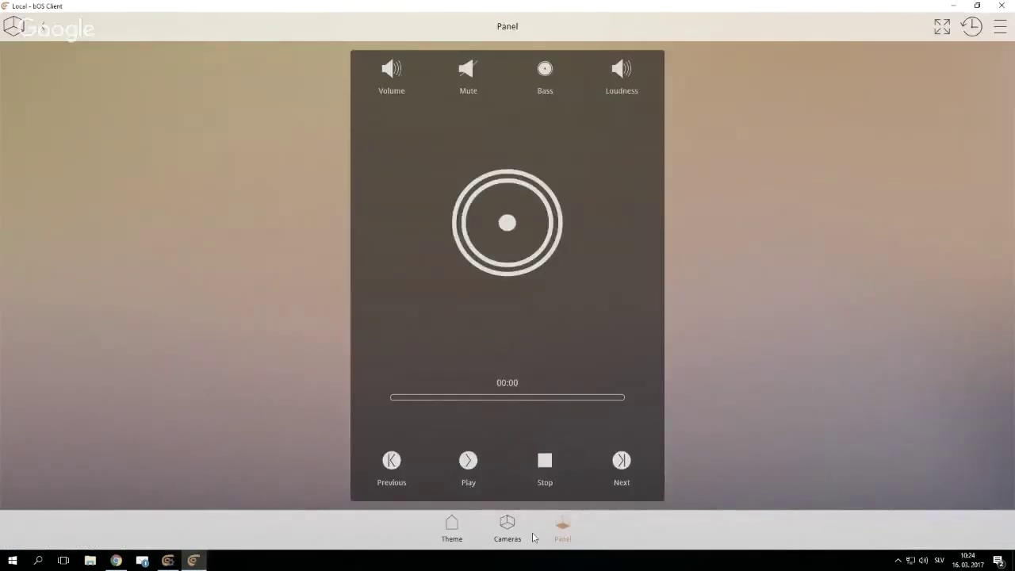
{"action": "left_click", "coordinate": [167, 560]}
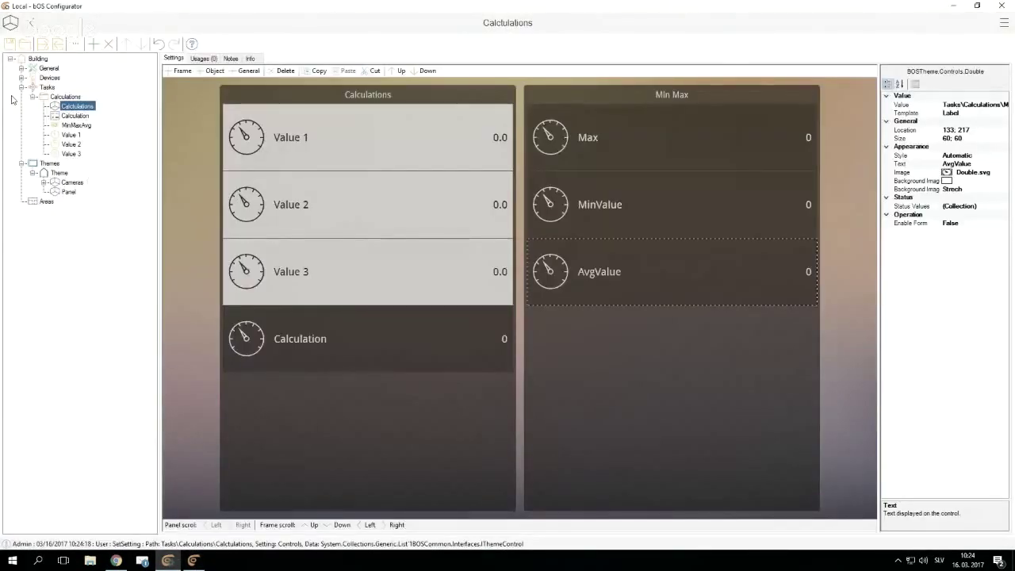
Step: Add a panel named Calculations to the Theme
{"action": "right_click", "coordinate": [61, 176]}
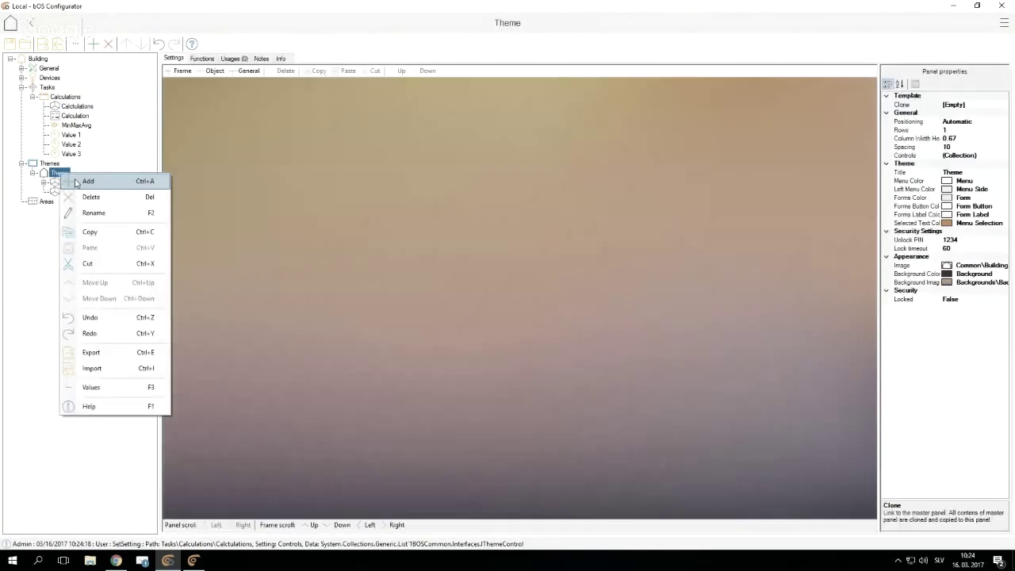
{"action": "left_click", "coordinate": [86, 181]}
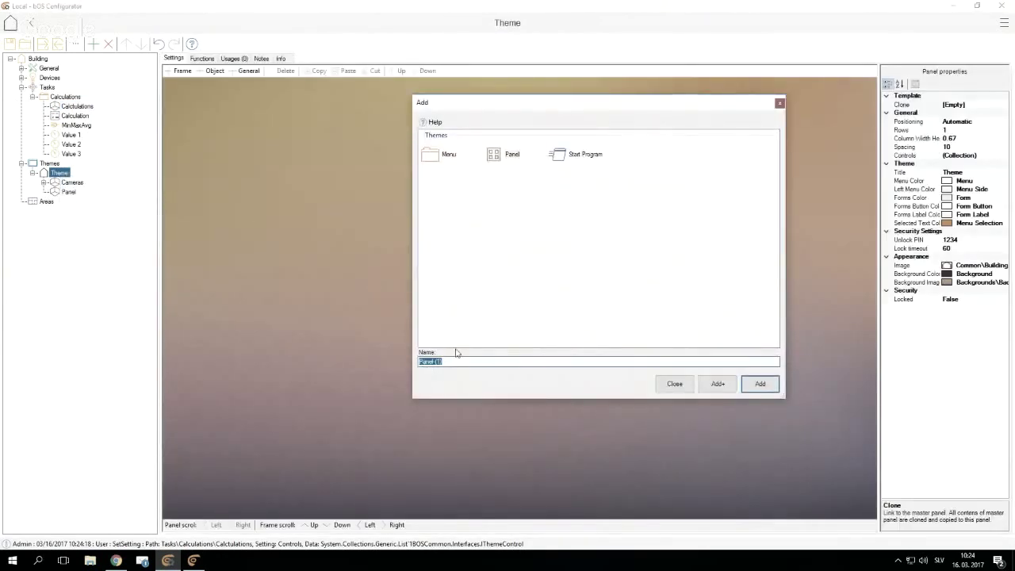
{"action": "left_click", "coordinate": [476, 362]}
{"action": "key", "text": "ctrl+a"}
{"action": "type", "text": "Ca"}
{"action": "left_click", "coordinate": [716, 384]}
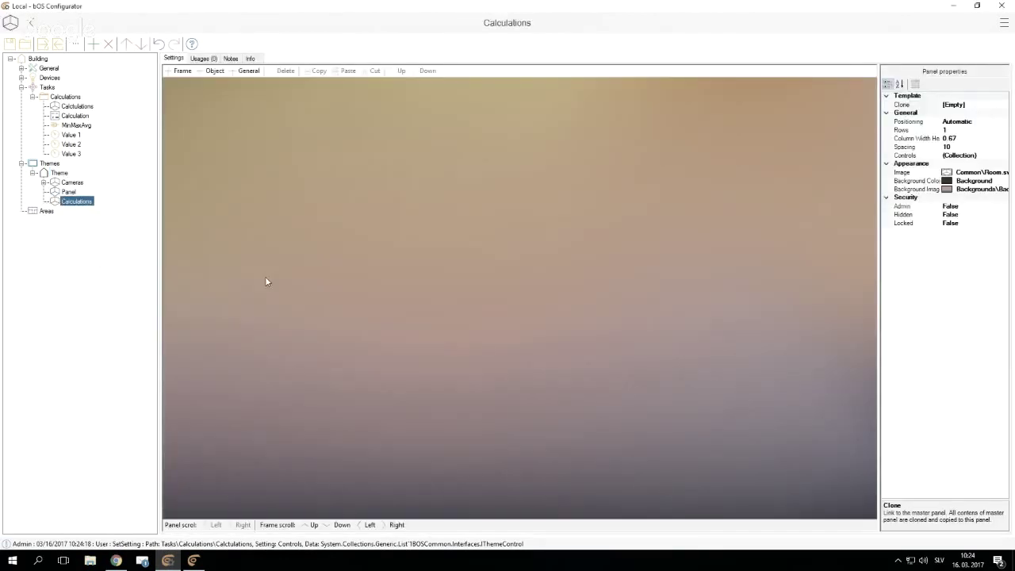
Step: Set the theme's Calculations panel to clone the Calculations panel from the Tasks folder
{"action": "left_click", "coordinate": [1003, 108]}
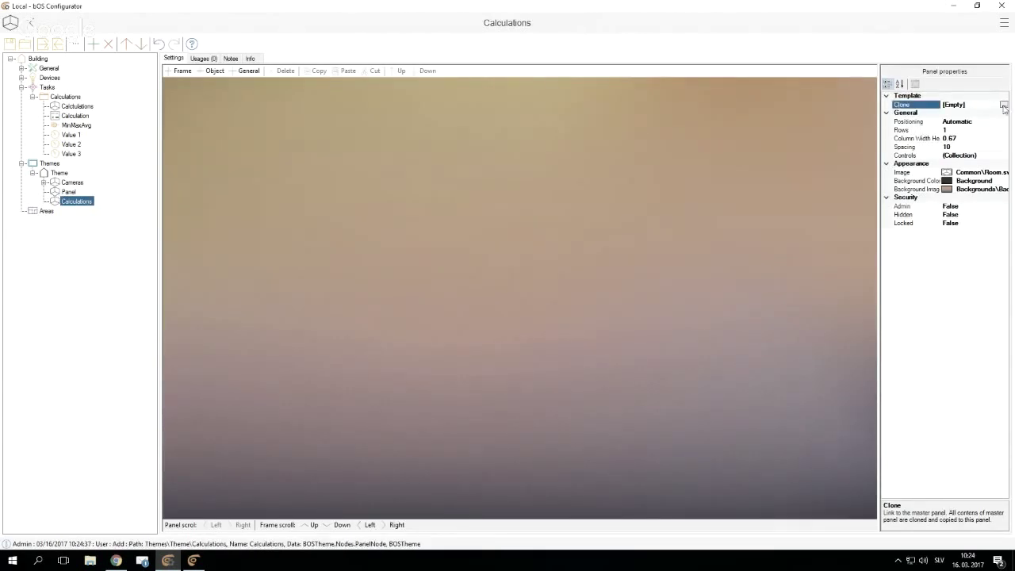
{"action": "left_click", "coordinate": [1003, 108]}
{"action": "left_click", "coordinate": [411, 179]}
{"action": "left_click", "coordinate": [421, 188]}
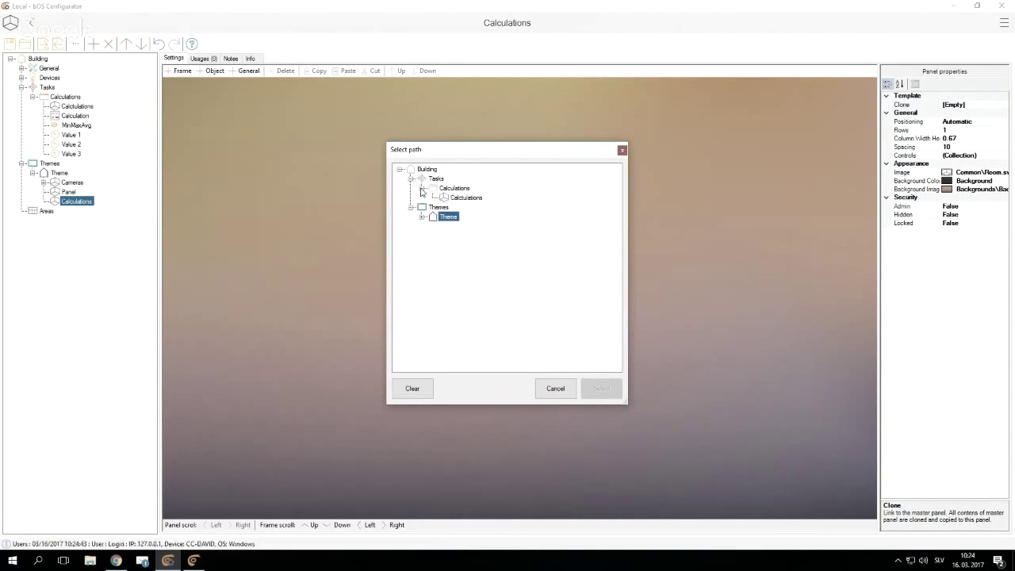
{"action": "left_click", "coordinate": [462, 198]}
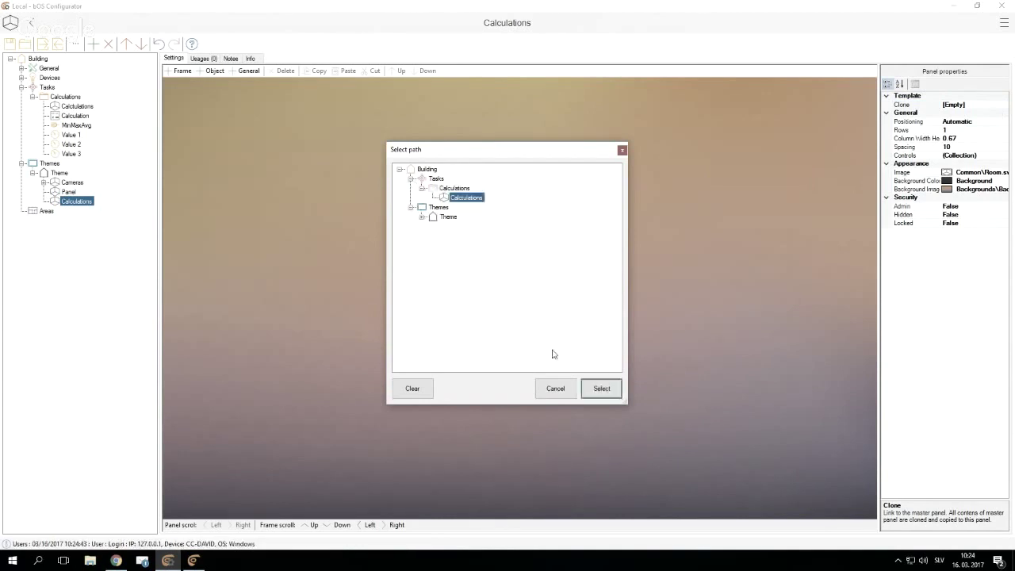
{"action": "left_click", "coordinate": [601, 388]}
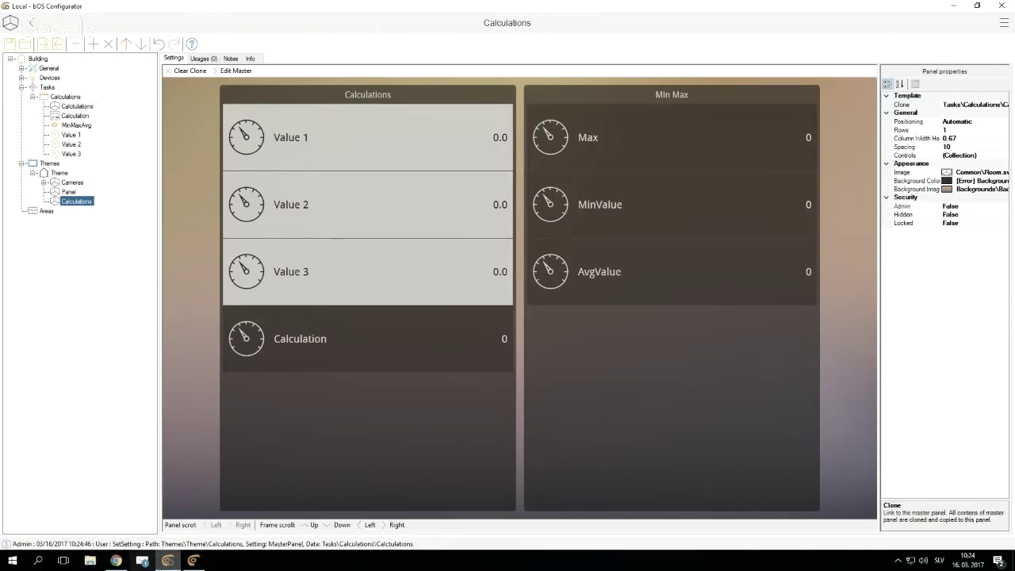
Step: Switch to the bOS Client, open the Calculations panel and raise Value 1 to 6
{"action": "left_click", "coordinate": [193, 560]}
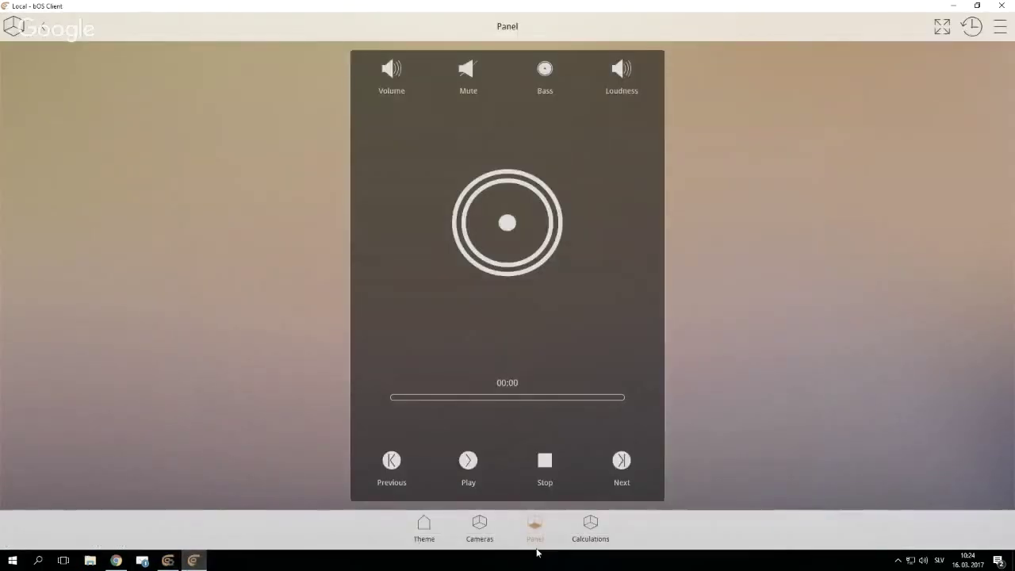
{"action": "left_click", "coordinate": [577, 536]}
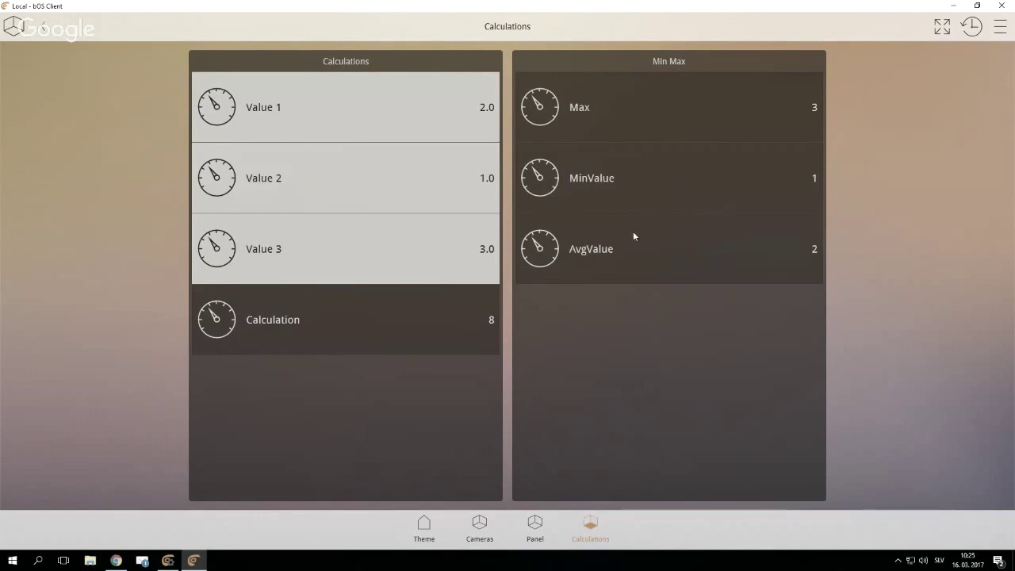
{"action": "left_click", "coordinate": [279, 106]}
{"action": "left_click", "coordinate": [355, 133]}
{"action": "left_click", "coordinate": [355, 133]}
{"action": "left_click", "coordinate": [355, 133]}
{"action": "left_click", "coordinate": [355, 133]}
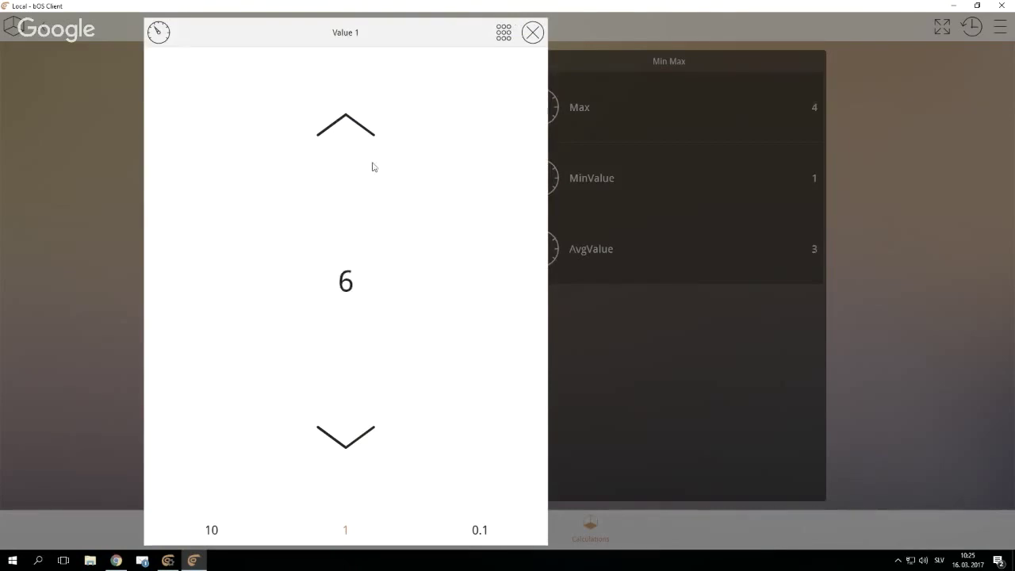
{"action": "left_click", "coordinate": [757, 405]}
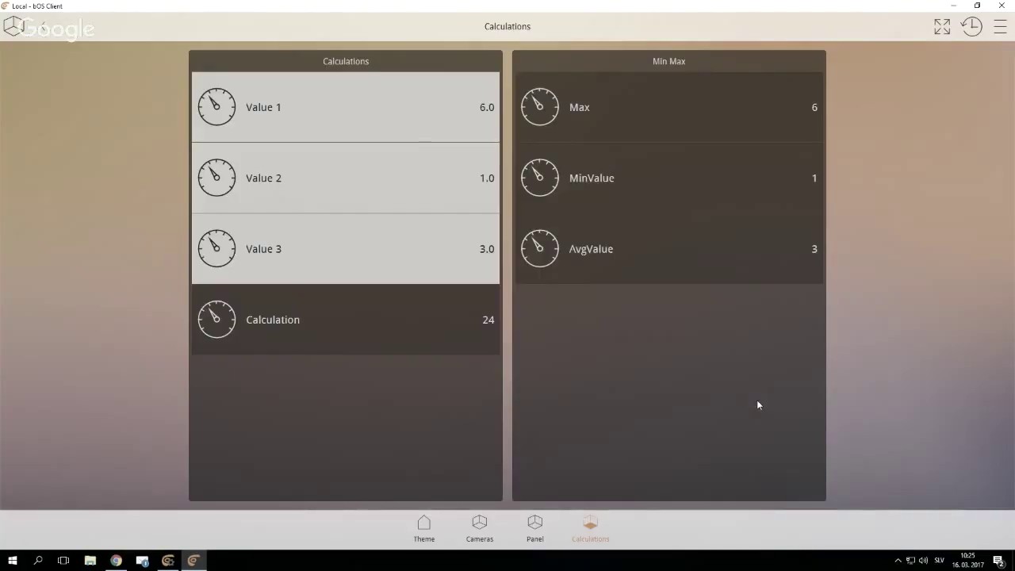
Step: Raise Value 2 to 4 in the Calculations frame
{"action": "left_click", "coordinate": [372, 179]}
{"action": "left_click", "coordinate": [360, 133]}
{"action": "left_click", "coordinate": [361, 133]}
{"action": "left_click", "coordinate": [361, 133]}
{"action": "left_click", "coordinate": [646, 225]}
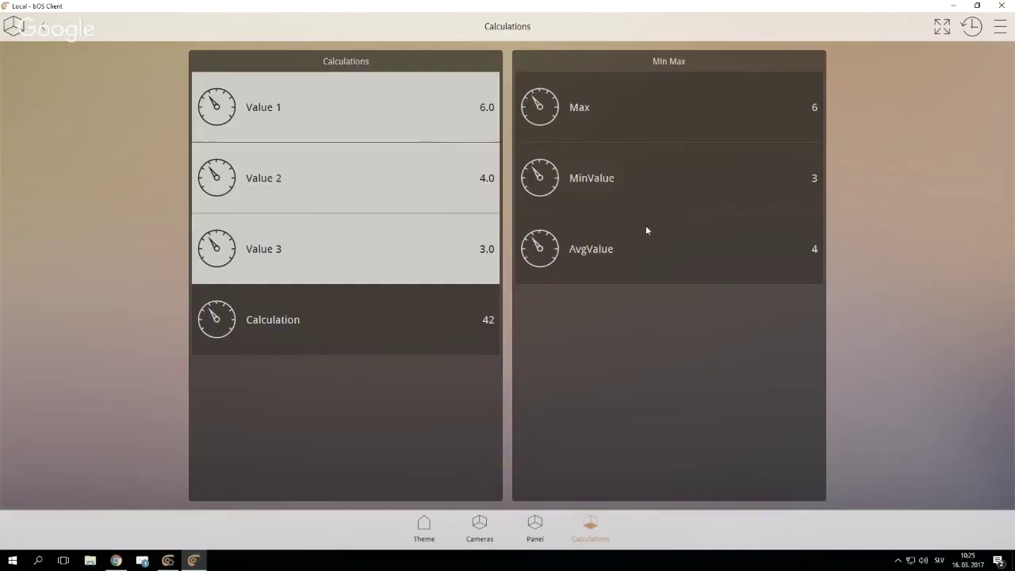
Step: Raise Value 3 to 8 in the Calculations frame
{"action": "left_click", "coordinate": [394, 252]}
{"action": "left_click", "coordinate": [358, 132]}
{"action": "left_click", "coordinate": [358, 132]}
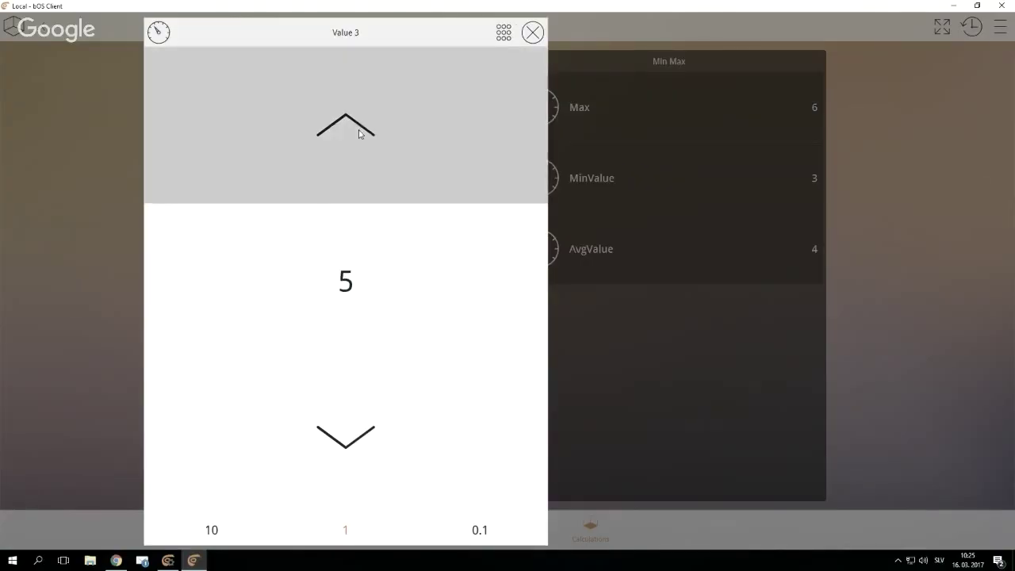
{"action": "left_click", "coordinate": [359, 131]}
{"action": "left_click", "coordinate": [358, 131]}
{"action": "left_click", "coordinate": [359, 132]}
{"action": "left_click", "coordinate": [674, 391]}
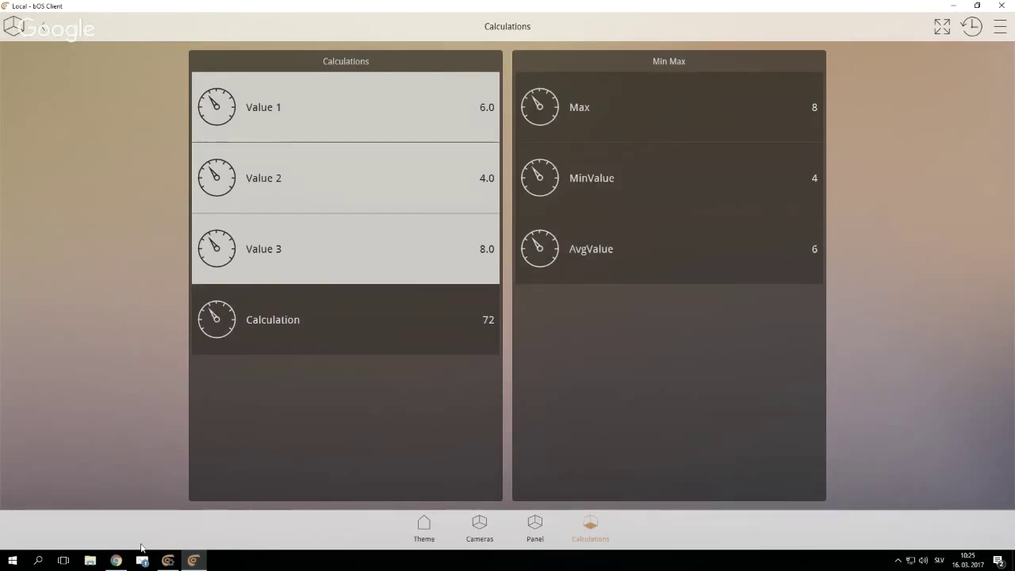
Step: Switch back to the bOS Configurator and add a task folder named Time under Tasks
{"action": "left_click", "coordinate": [167, 559]}
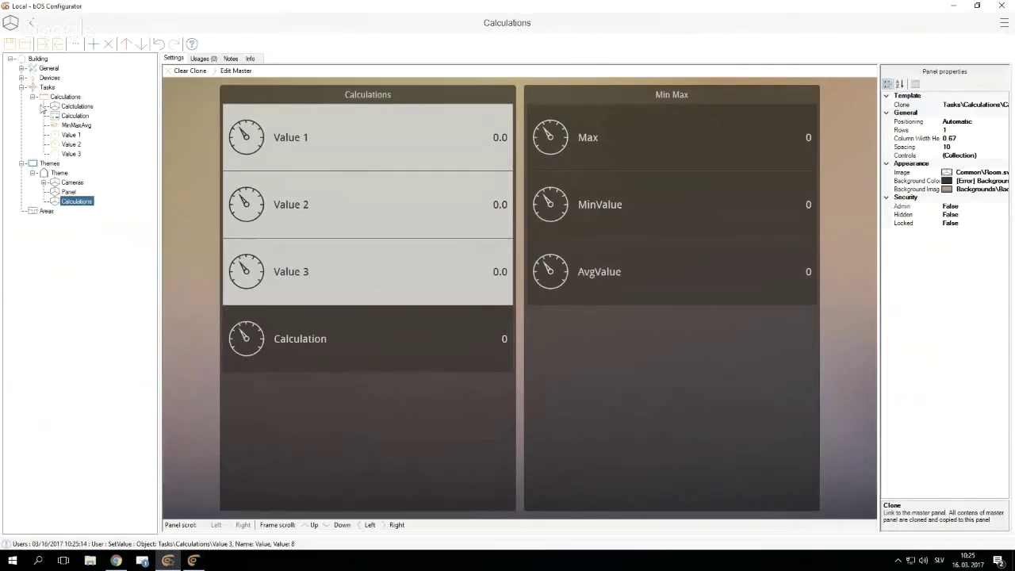
{"action": "left_click", "coordinate": [76, 125]}
{"action": "left_click", "coordinate": [33, 98]}
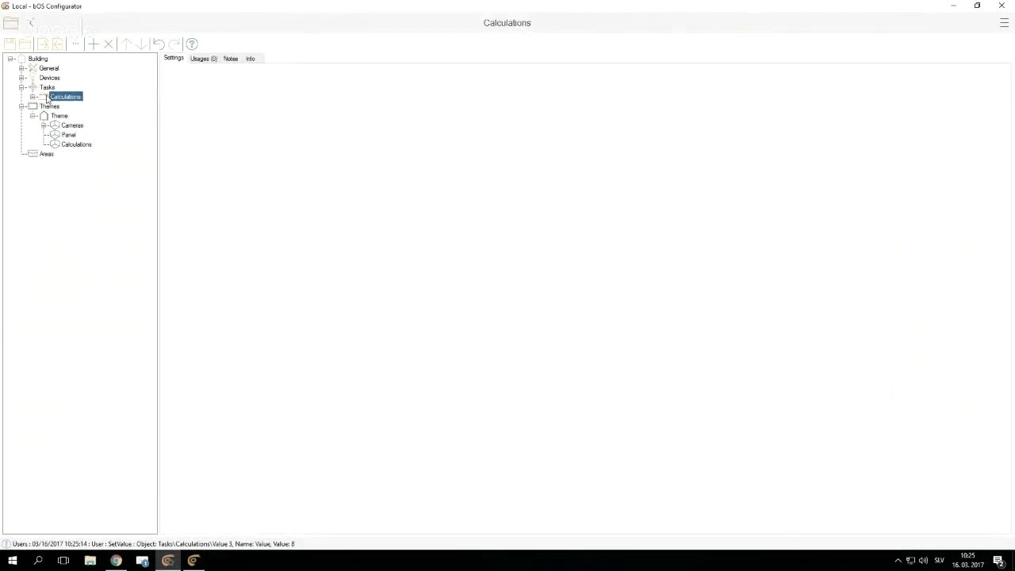
{"action": "left_click", "coordinate": [48, 88]}
{"action": "right_click", "coordinate": [47, 87]}
{"action": "left_click", "coordinate": [133, 151]}
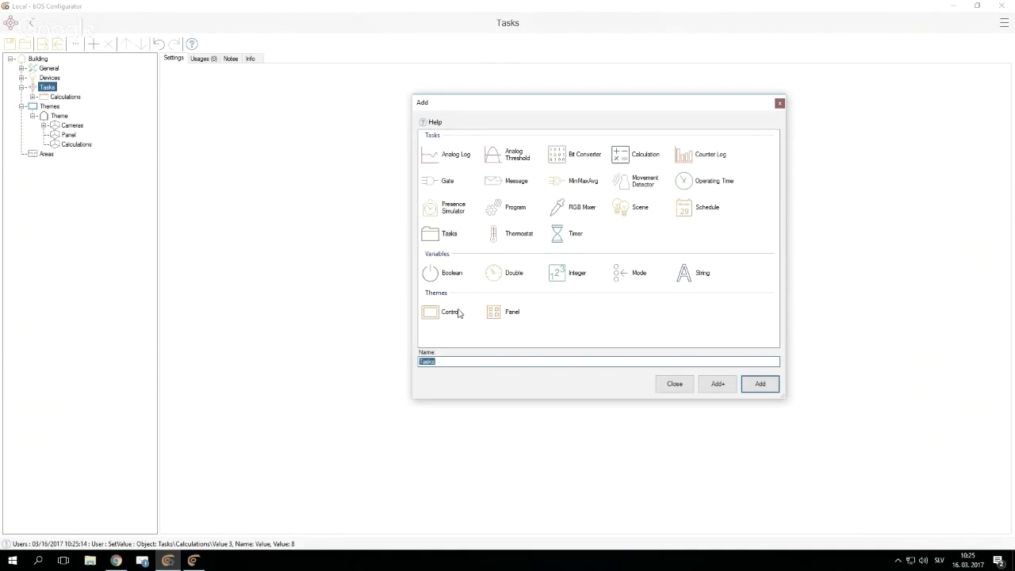
{"action": "type", "text": "Time"}
{"action": "key", "text": "Return"}
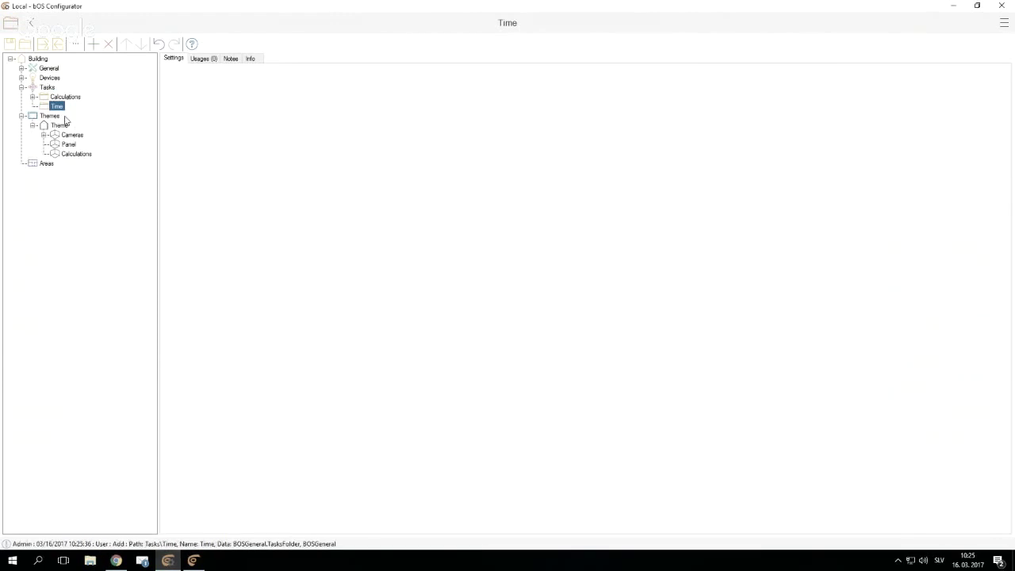
Step: Add a Timer task to the Time folder and set its preset time to 2 minutes
{"action": "right_click", "coordinate": [57, 106]}
{"action": "left_click", "coordinate": [87, 114]}
{"action": "double_click", "coordinate": [560, 237]}
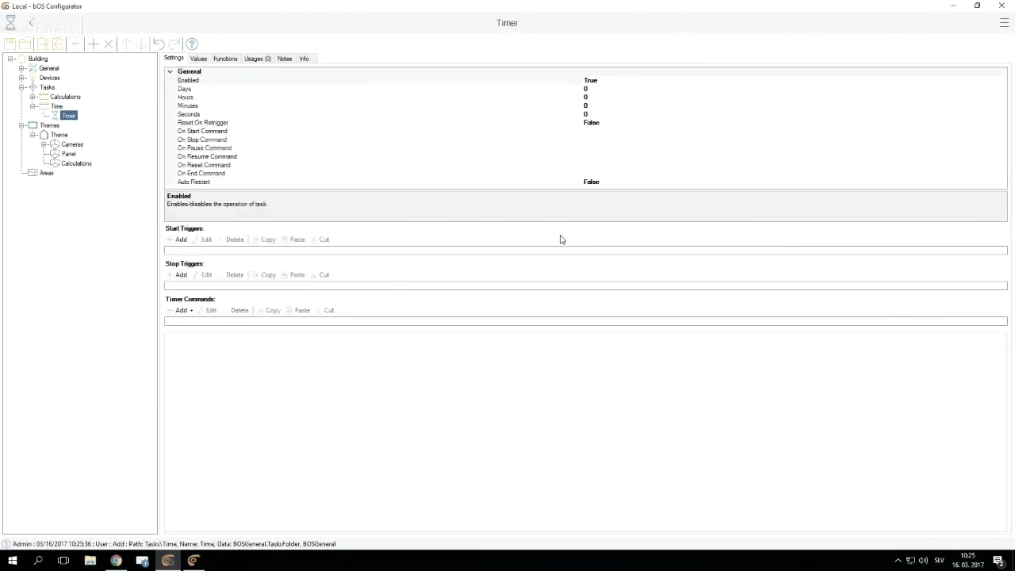
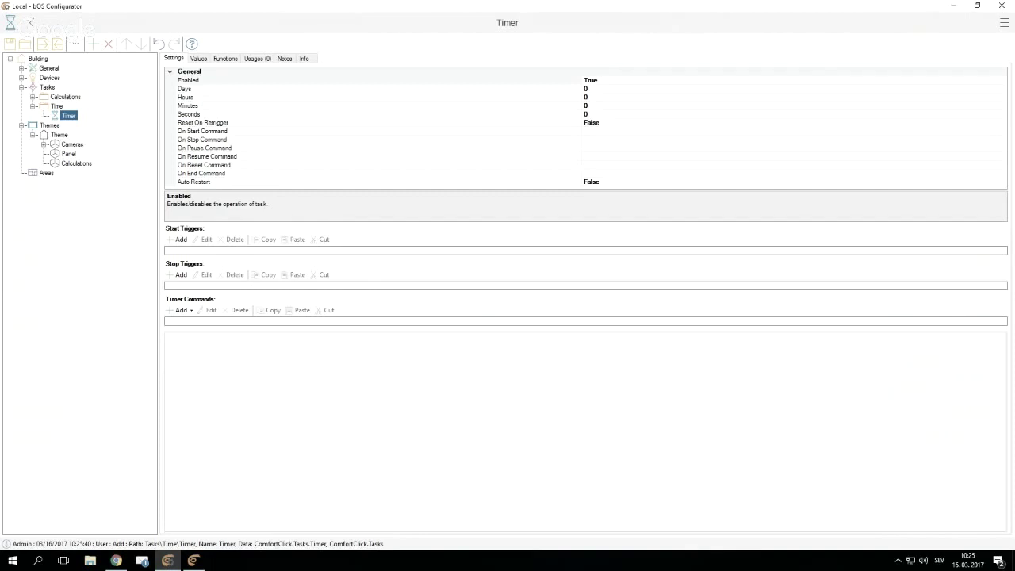
{"action": "left_click", "coordinate": [197, 108]}
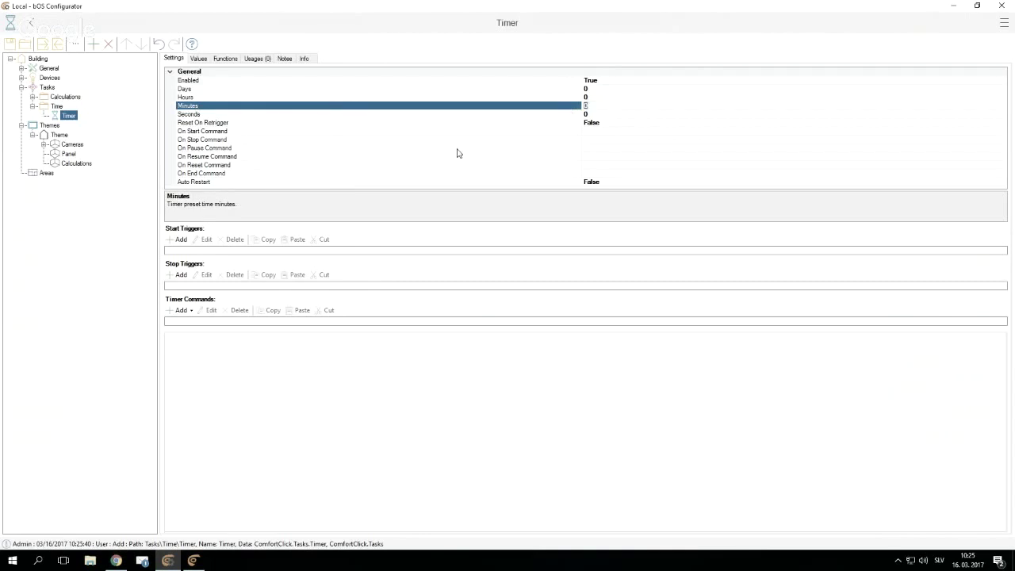
{"action": "type", "text": "2"}
Step: Add a Boolean variable named Light to the Time folder
{"action": "right_click", "coordinate": [58, 106]}
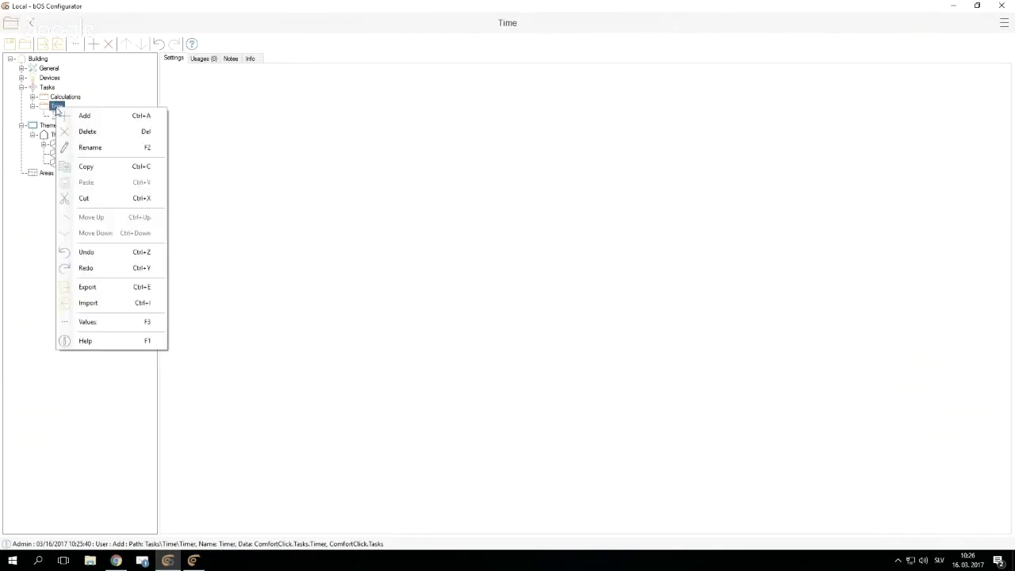
{"action": "left_click", "coordinate": [89, 115]}
{"action": "left_click", "coordinate": [440, 273]}
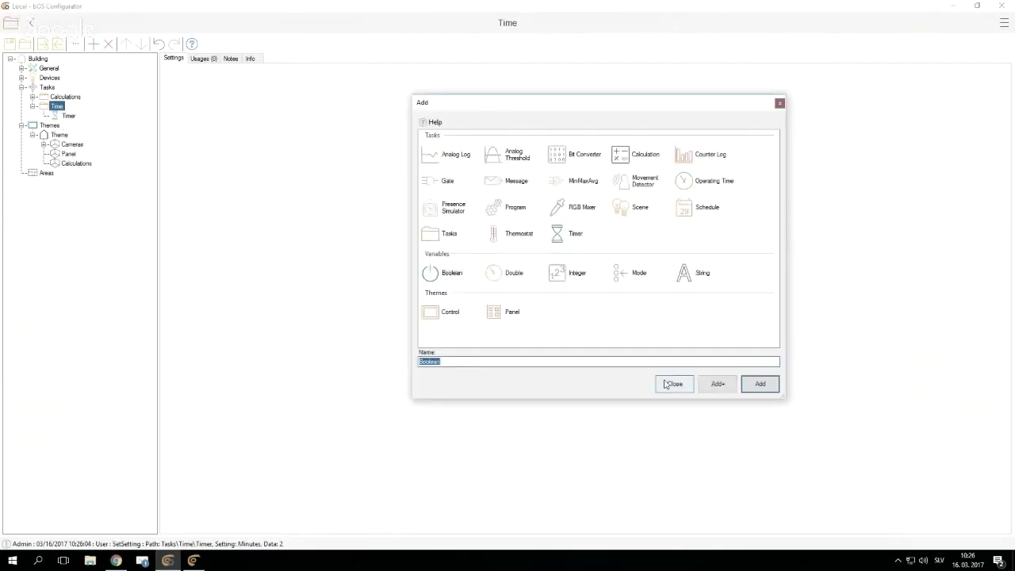
{"action": "type", "text": "Light"}
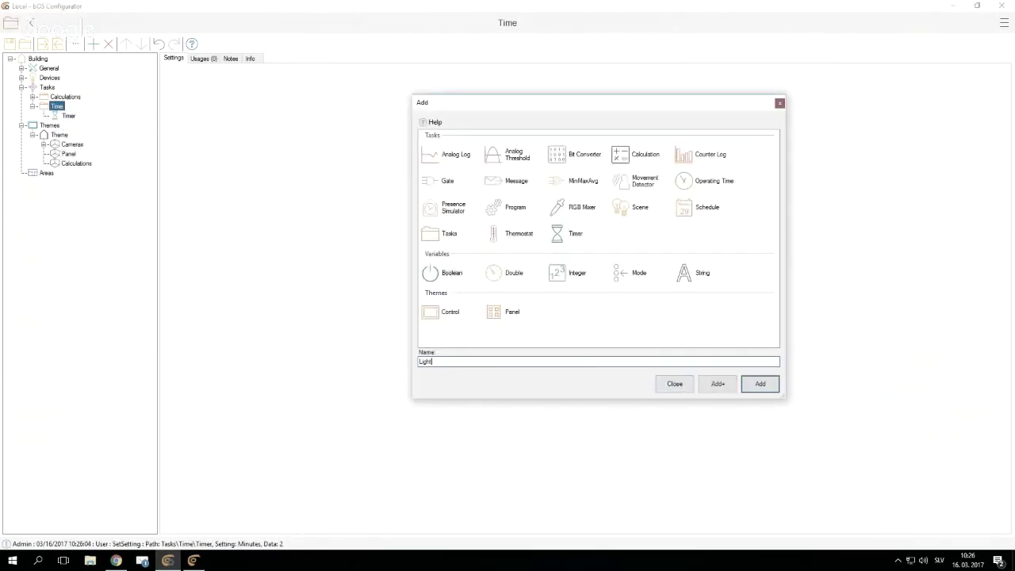
{"action": "key", "text": "Return"}
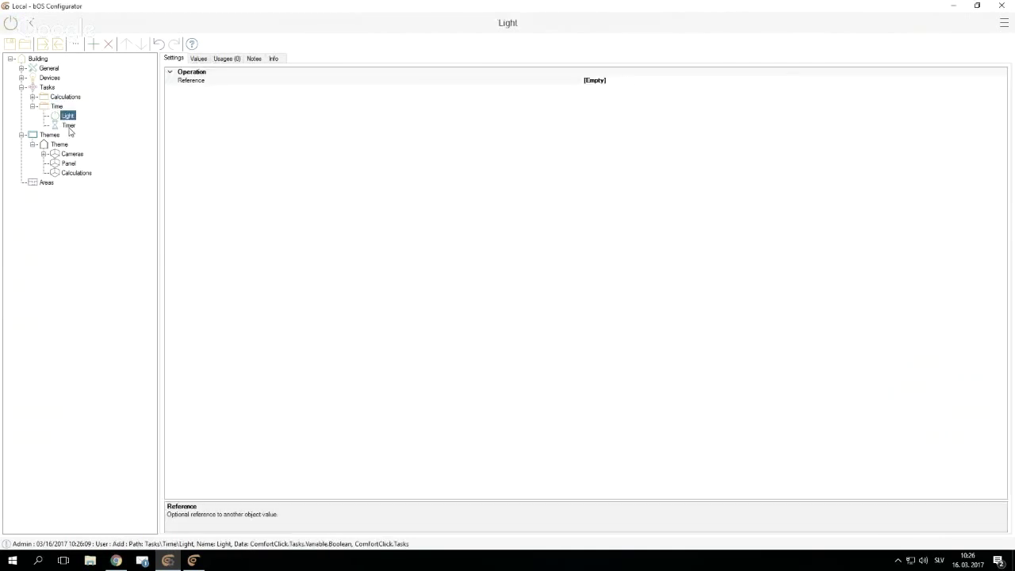
Step: Add a fixed-value command to the Timer task that sets the Light variable to True, with display name Light ON
{"action": "left_click", "coordinate": [69, 125]}
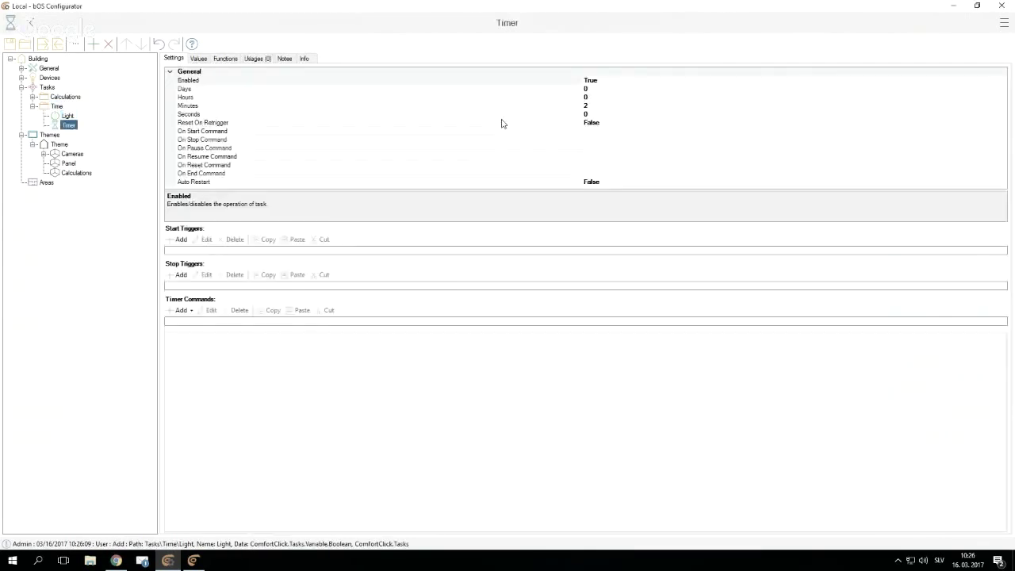
{"action": "left_click", "coordinate": [216, 132]}
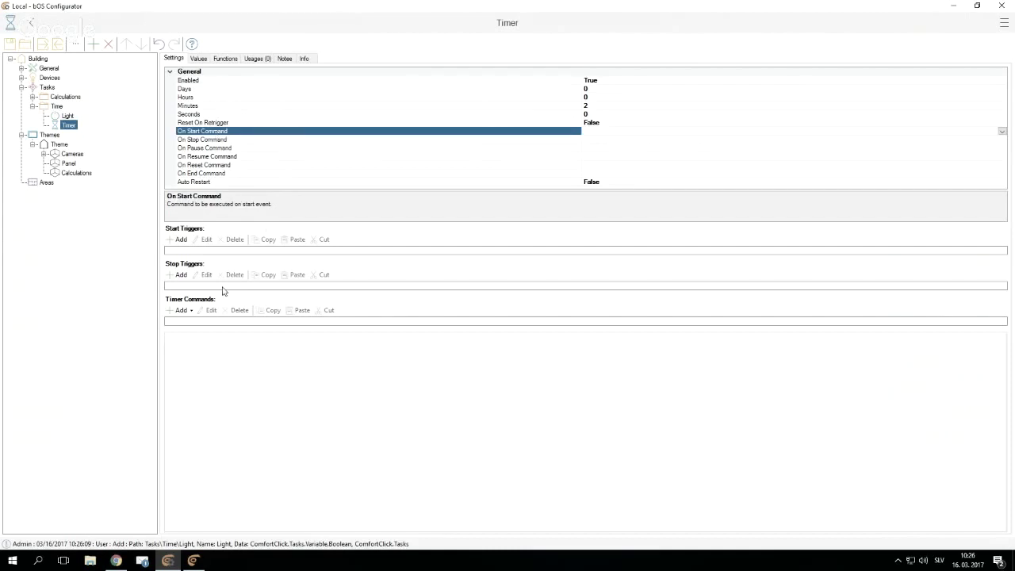
{"action": "left_click", "coordinate": [181, 311]}
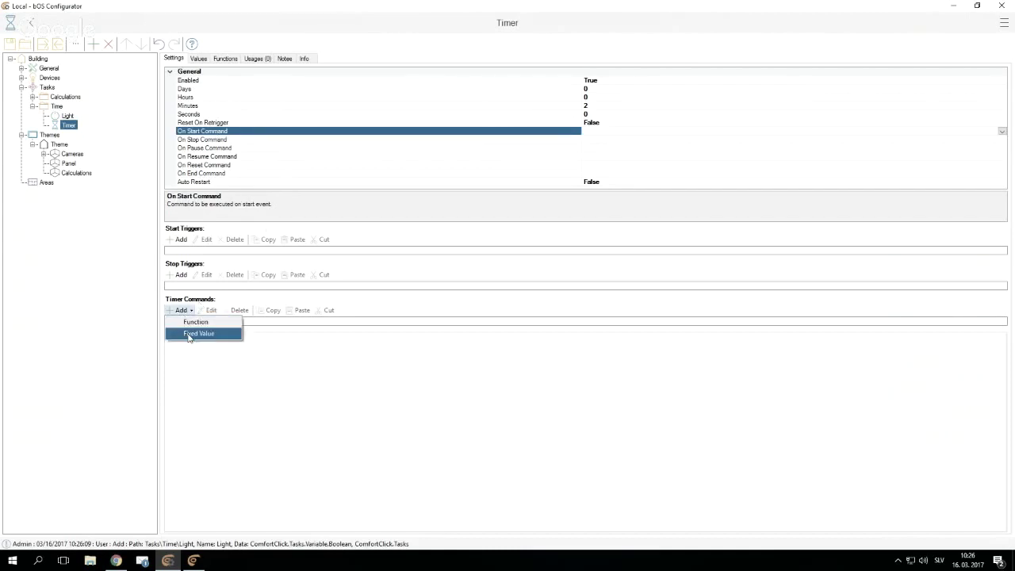
{"action": "left_click", "coordinate": [189, 336]}
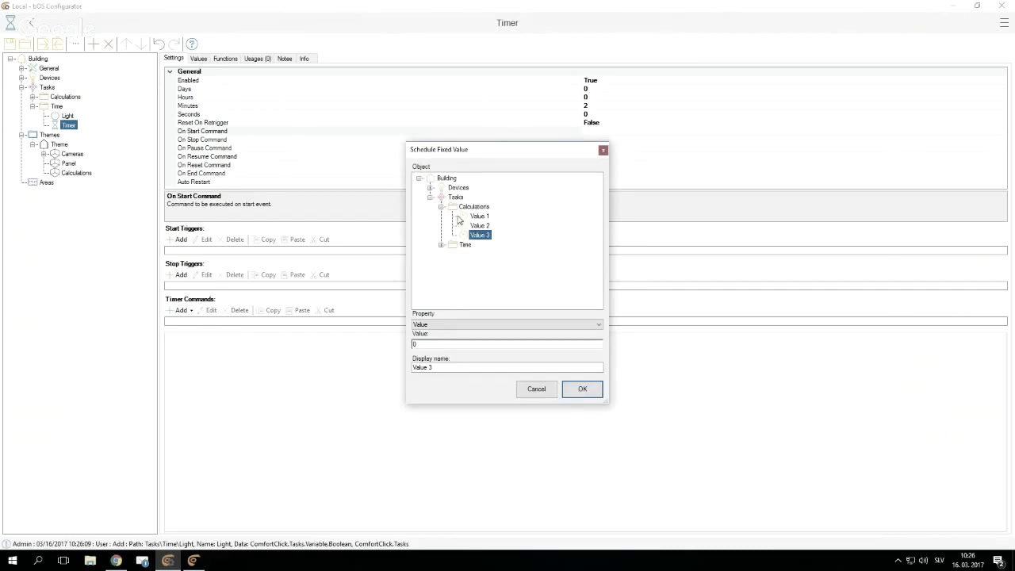
{"action": "left_click", "coordinate": [442, 245]}
{"action": "left_click", "coordinate": [476, 254]}
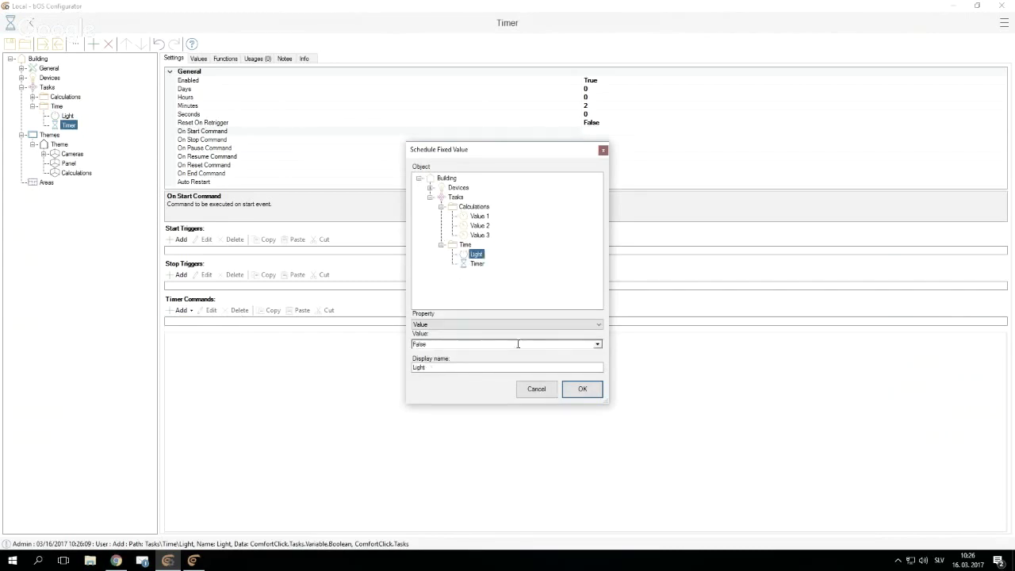
{"action": "left_click", "coordinate": [599, 346]}
{"action": "left_click", "coordinate": [465, 363]}
{"action": "left_click_drag", "start_coordinate": [436, 367], "coordinate": [409, 367]}
{"action": "key", "text": "Right"}
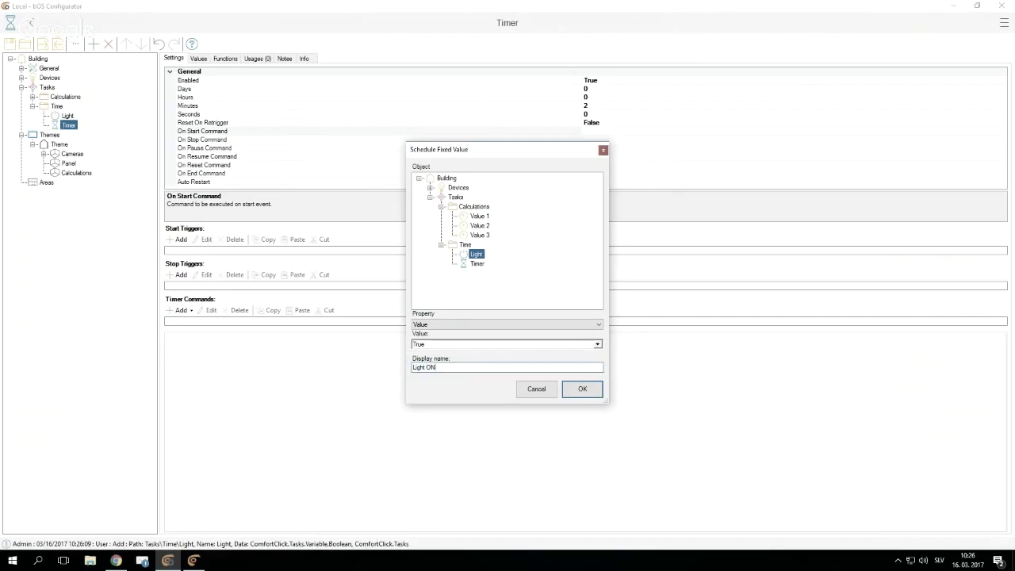
{"action": "left_click", "coordinate": [578, 389]}
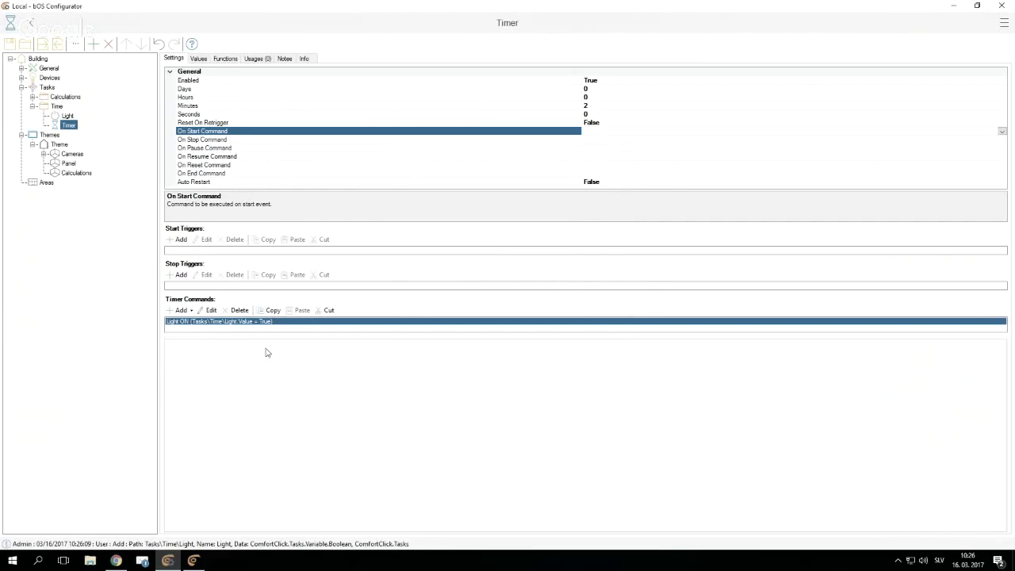
Step: Add a second fixed-value timer command that sets the Light variable to False, with display name Light OFF
{"action": "left_click", "coordinate": [181, 310]}
{"action": "left_click", "coordinate": [198, 333]}
{"action": "left_click", "coordinate": [444, 367]}
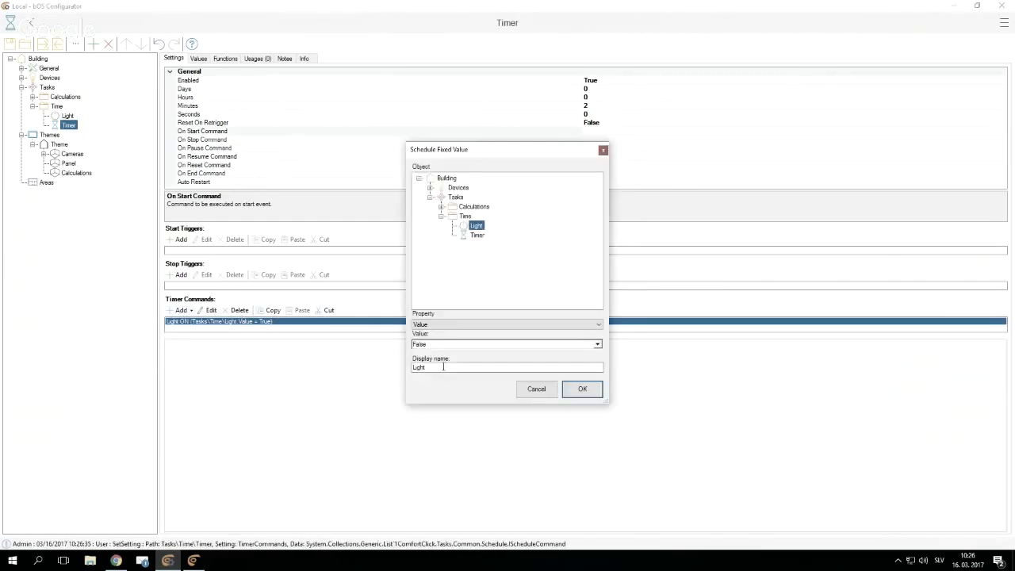
{"action": "type", "text": "OFF"}
{"action": "left_click", "coordinate": [582, 388]}
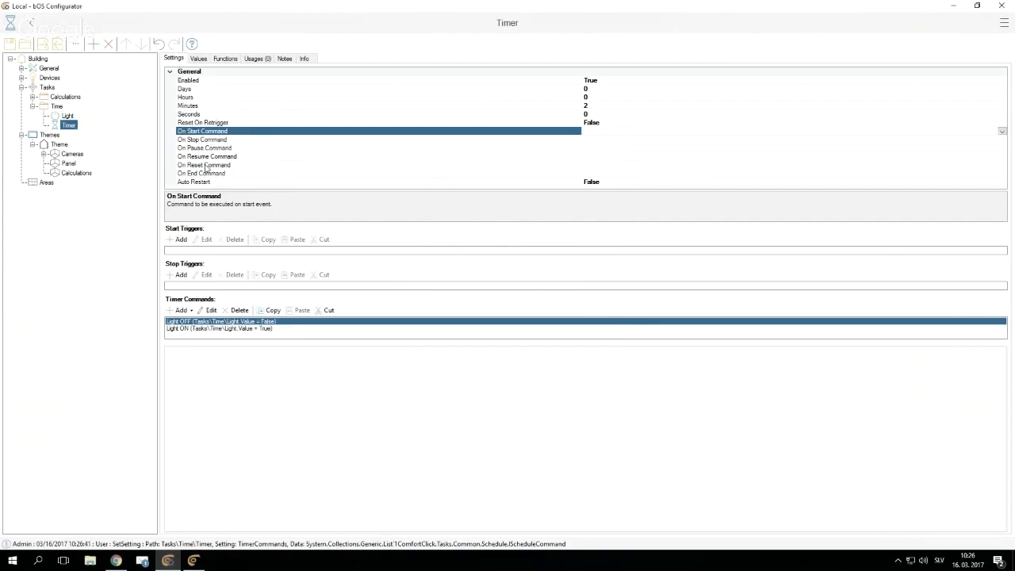
Step: Add a start trigger to the Timer task for when the Sun object's Mode equals Night
{"action": "left_click", "coordinate": [181, 240]}
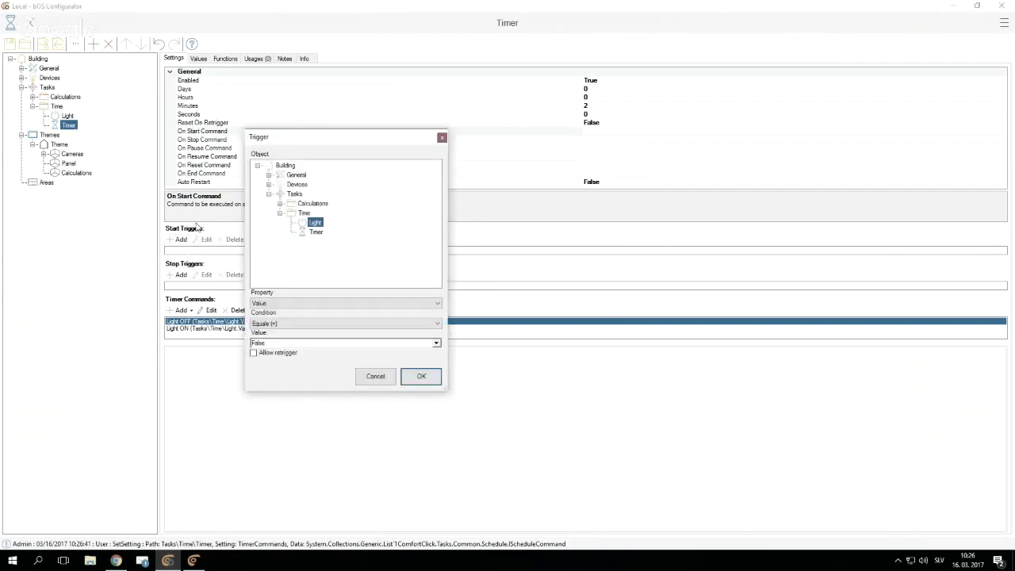
{"action": "left_click", "coordinate": [269, 193]}
{"action": "left_click", "coordinate": [268, 175]}
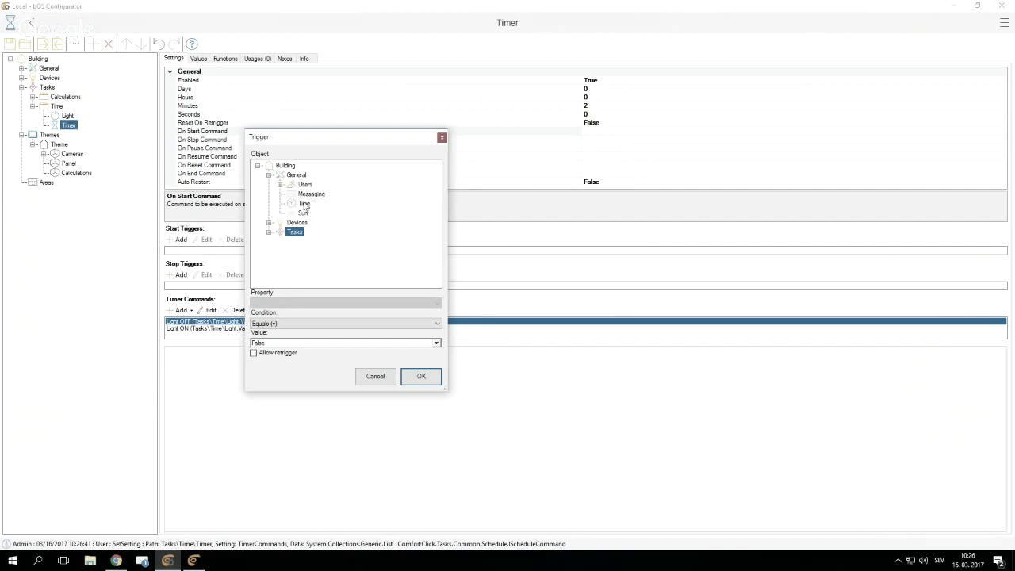
{"action": "left_click", "coordinate": [304, 204]}
{"action": "left_click", "coordinate": [303, 212]}
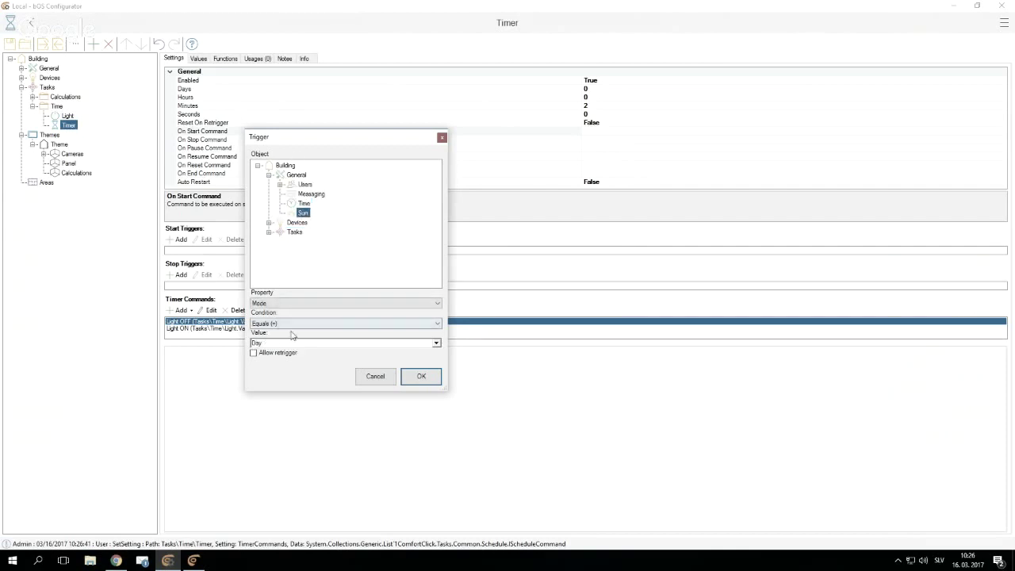
{"action": "left_click", "coordinate": [436, 343]}
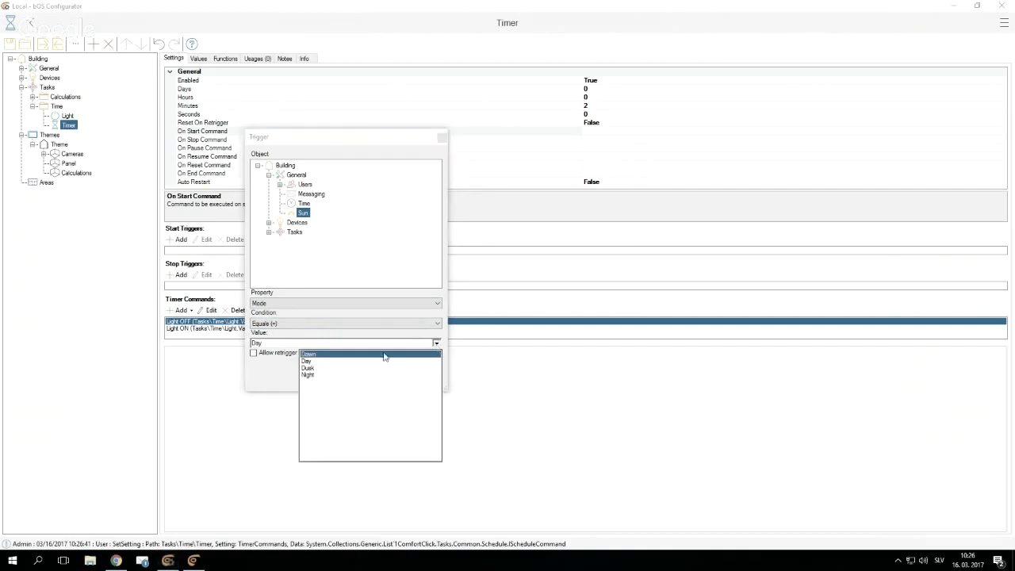
{"action": "left_click", "coordinate": [310, 375]}
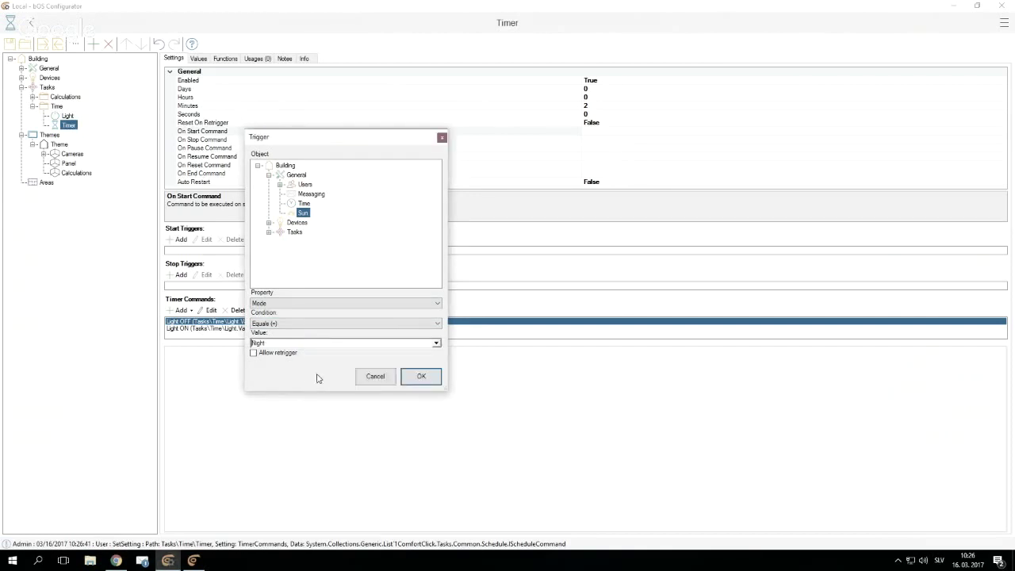
{"action": "left_click", "coordinate": [415, 378]}
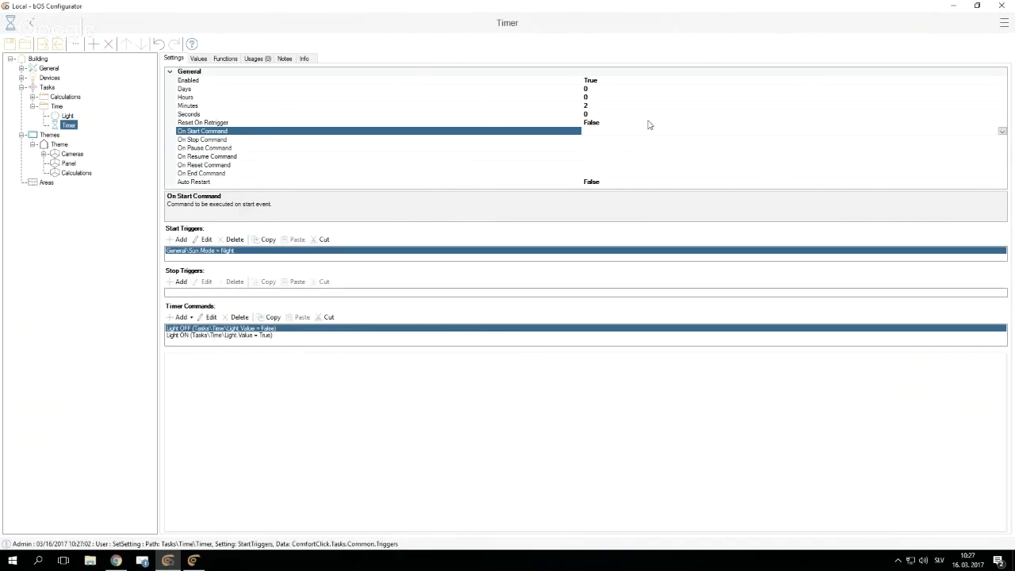
Step: Set the Timer task's On Start Command to Light ON
{"action": "left_click", "coordinate": [592, 106]}
{"action": "left_click", "coordinate": [313, 139]}
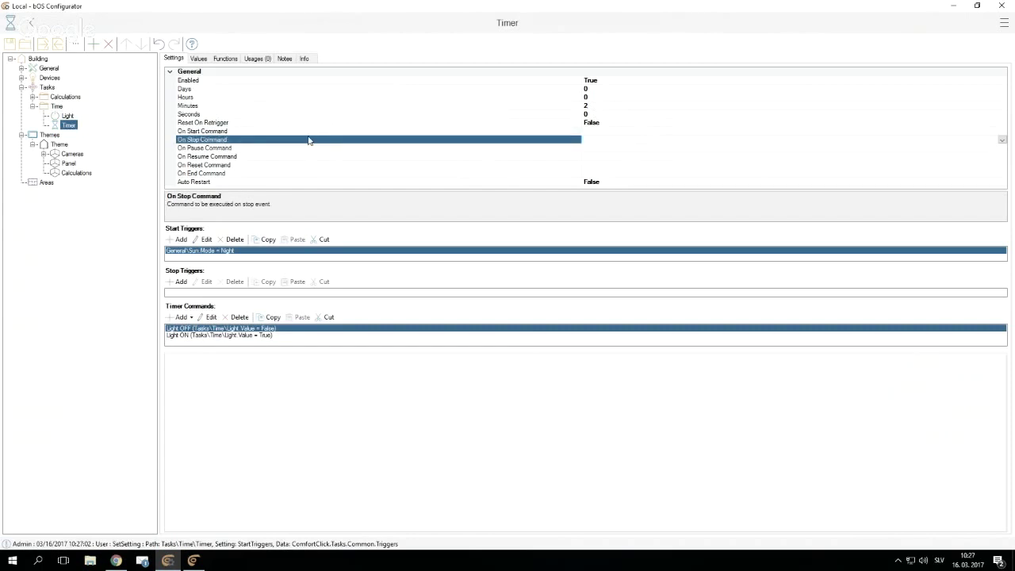
{"action": "left_click", "coordinate": [311, 132]}
{"action": "left_click", "coordinate": [600, 131]}
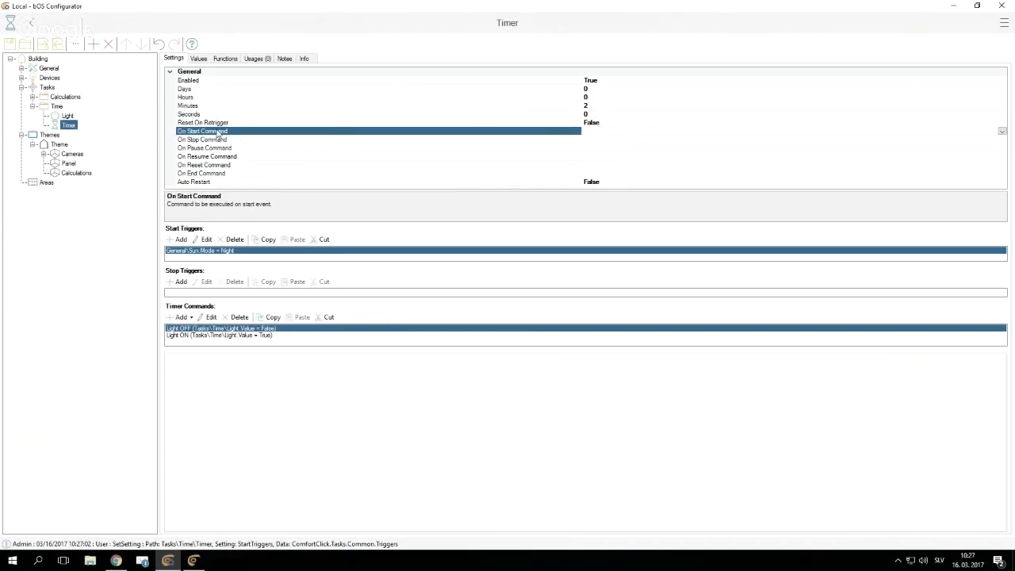
{"action": "left_click", "coordinate": [1001, 131]}
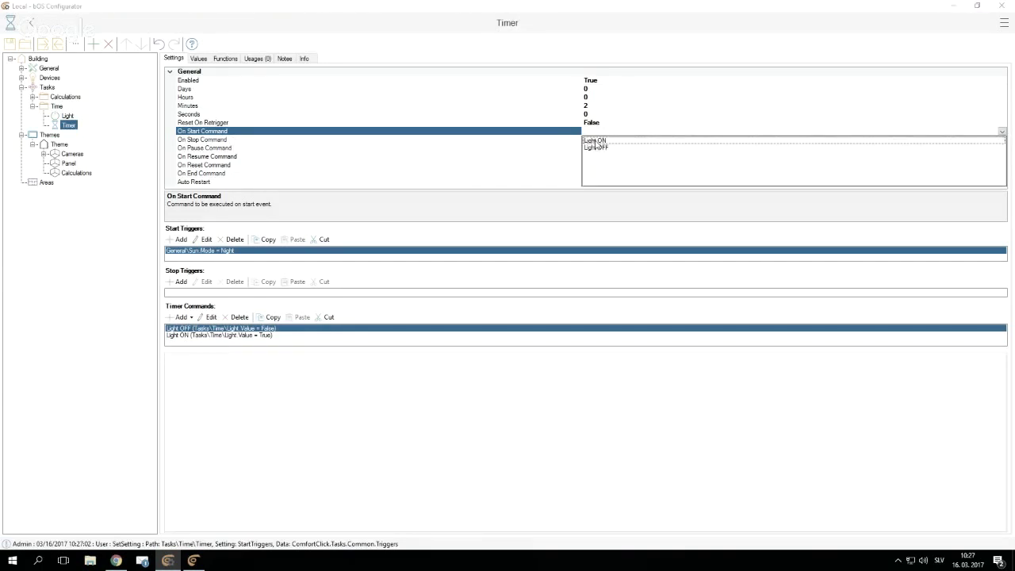
{"action": "left_click", "coordinate": [596, 145]}
Step: Set both the On Stop Command and the On End Command of the Timer task to Light OFF
{"action": "left_click", "coordinate": [283, 139]}
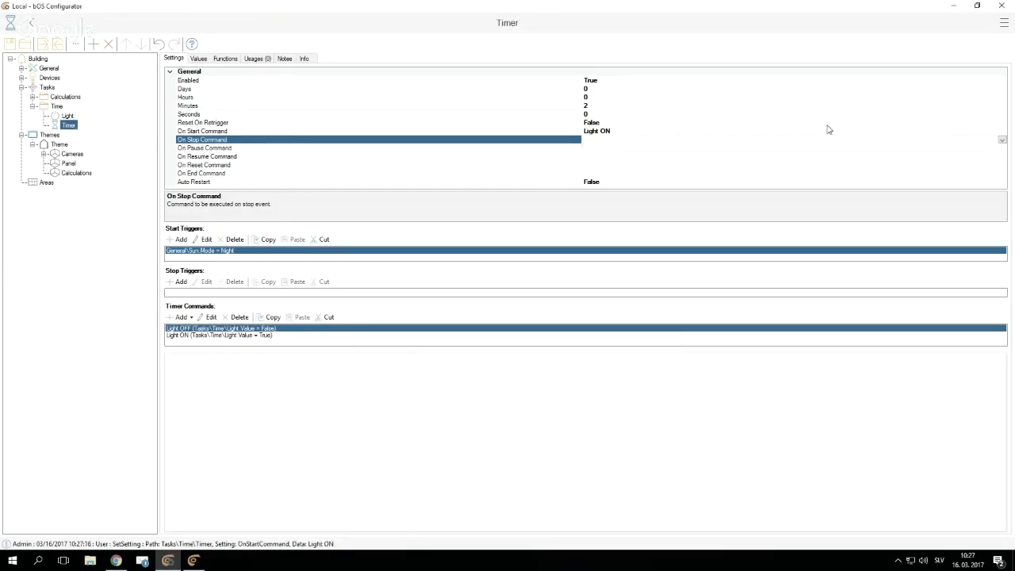
{"action": "left_click", "coordinate": [981, 148]}
{"action": "left_click", "coordinate": [1001, 140]}
{"action": "left_click", "coordinate": [1001, 139]}
{"action": "left_click", "coordinate": [595, 156]}
{"action": "left_click", "coordinate": [209, 173]}
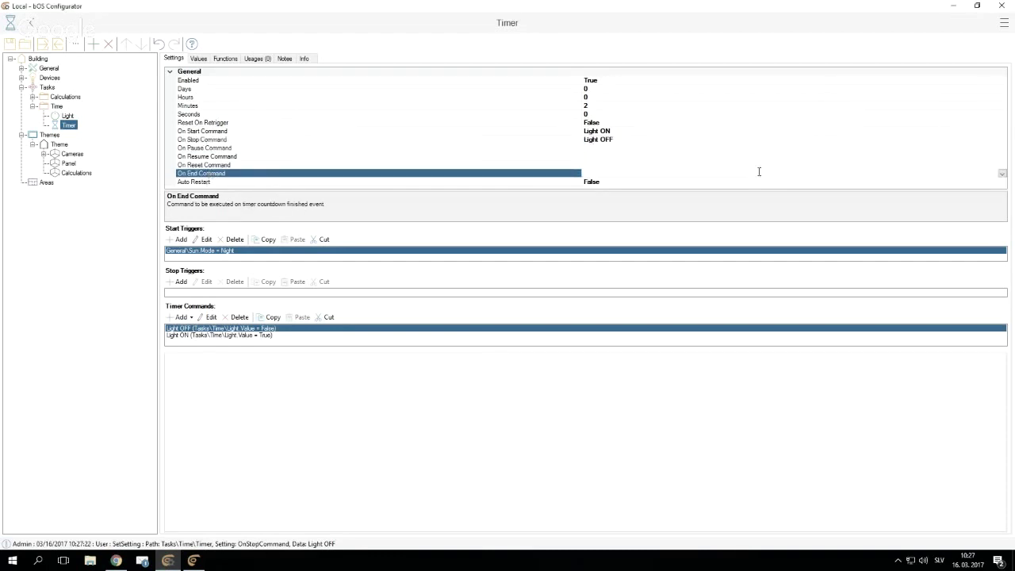
{"action": "left_click", "coordinate": [1001, 173]}
{"action": "left_click", "coordinate": [607, 190]}
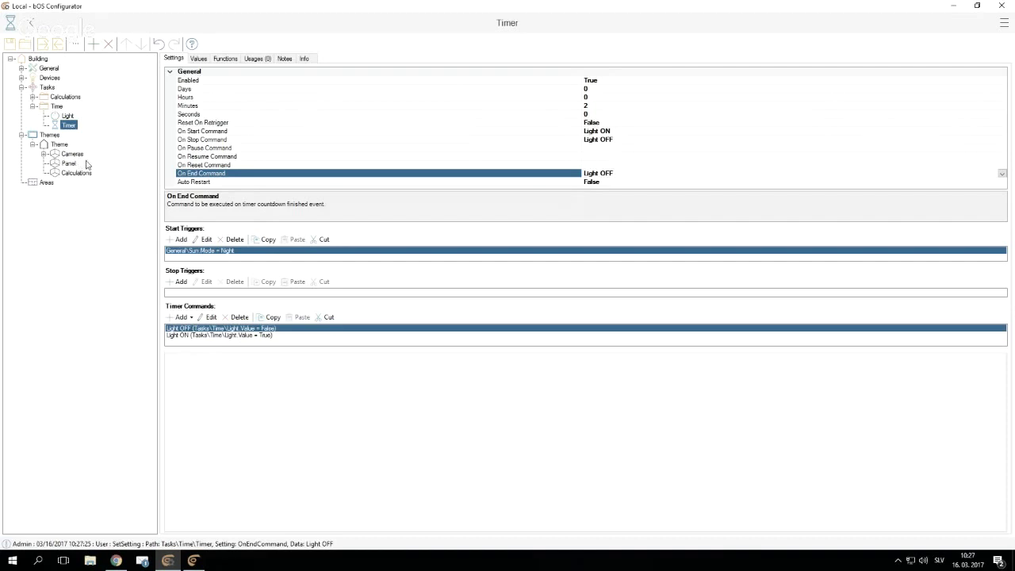
Step: Add a Control named Settings frame to the Time task folder
{"action": "left_click", "coordinate": [56, 107]}
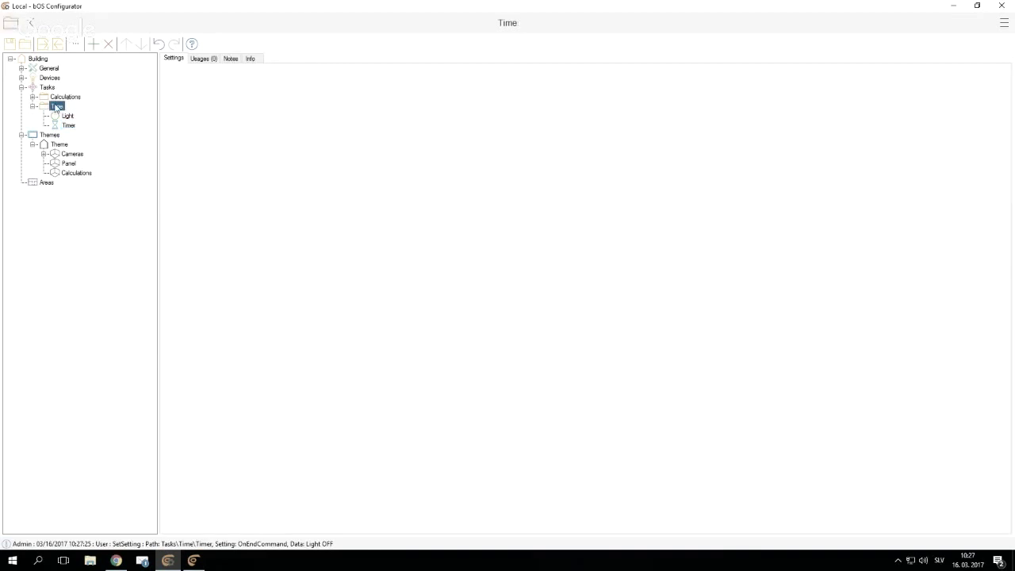
{"action": "right_click", "coordinate": [56, 107]}
{"action": "left_click", "coordinate": [81, 114]}
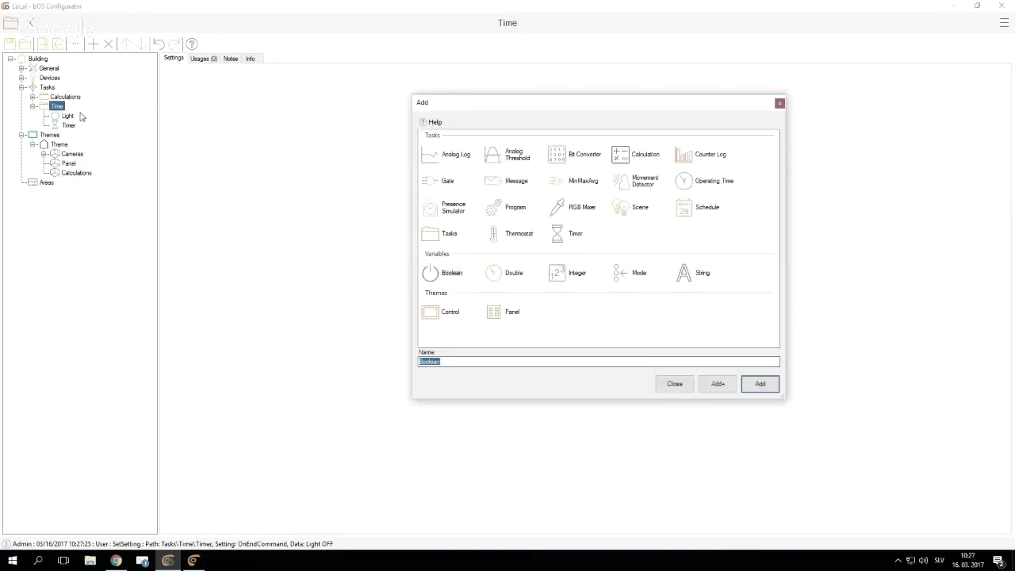
{"action": "left_click", "coordinate": [503, 314]}
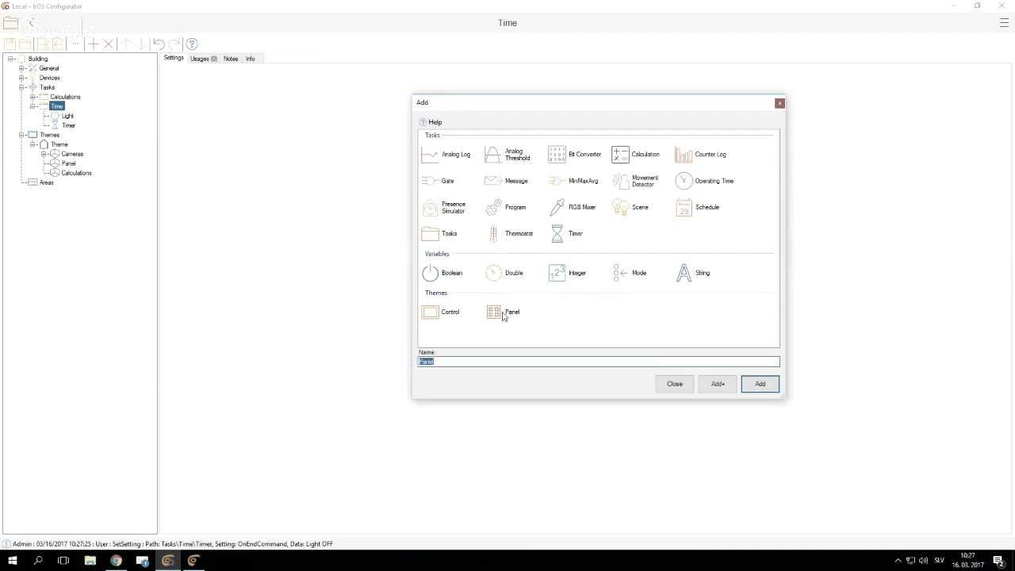
{"action": "left_click", "coordinate": [452, 312]}
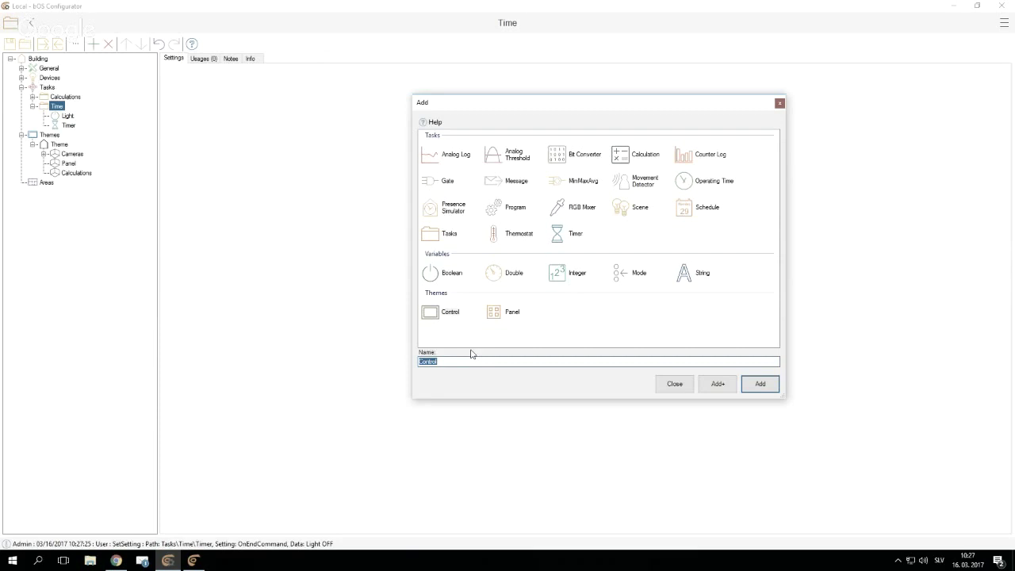
{"action": "type", "text": "Settings frame"}
{"action": "left_click", "coordinate": [759, 384]}
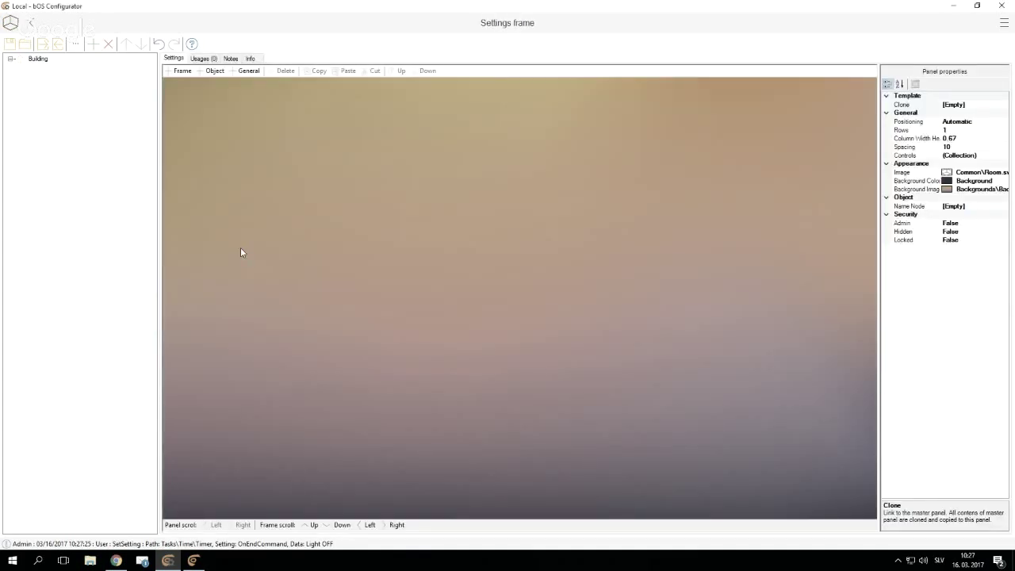
Step: Add a vertical frame with 6 rows and 1 column to the Settings frame control
{"action": "right_click", "coordinate": [294, 229]}
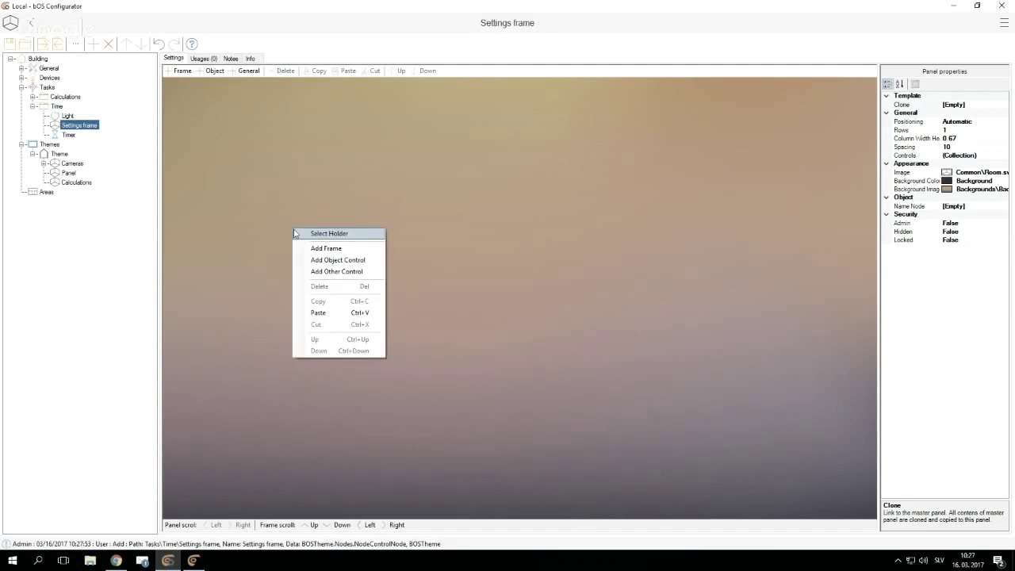
{"action": "left_click", "coordinate": [325, 249]}
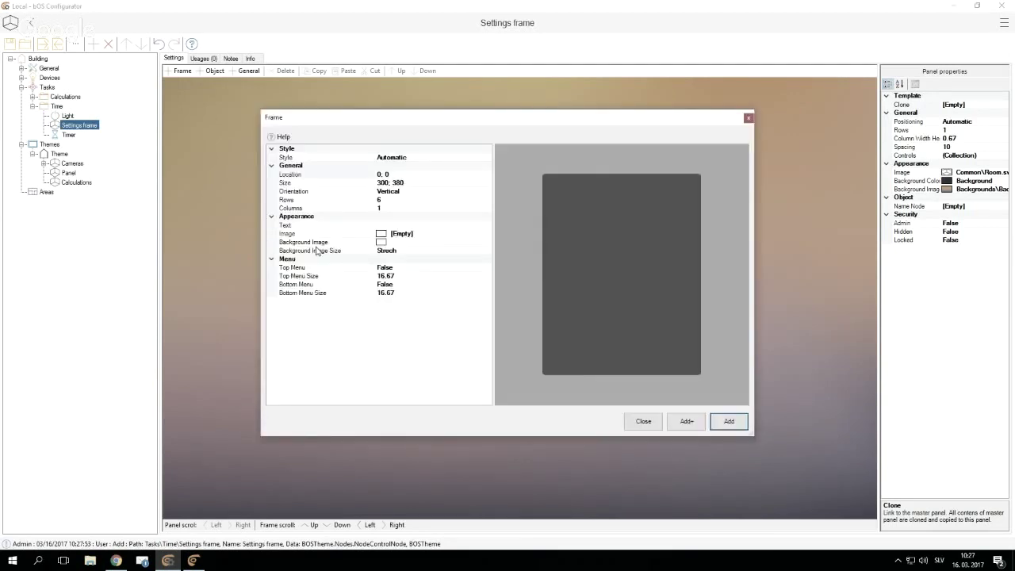
{"action": "key", "text": "Return"}
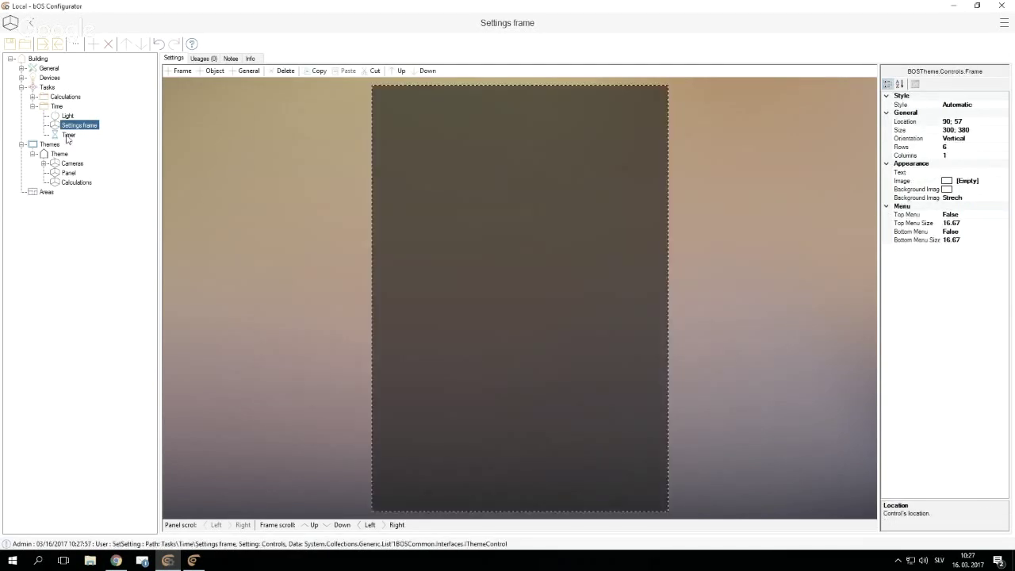
Step: Place the Timer task as an object control in the new frame
{"action": "left_click_drag", "start_coordinate": [68, 137], "coordinate": [451, 161]}
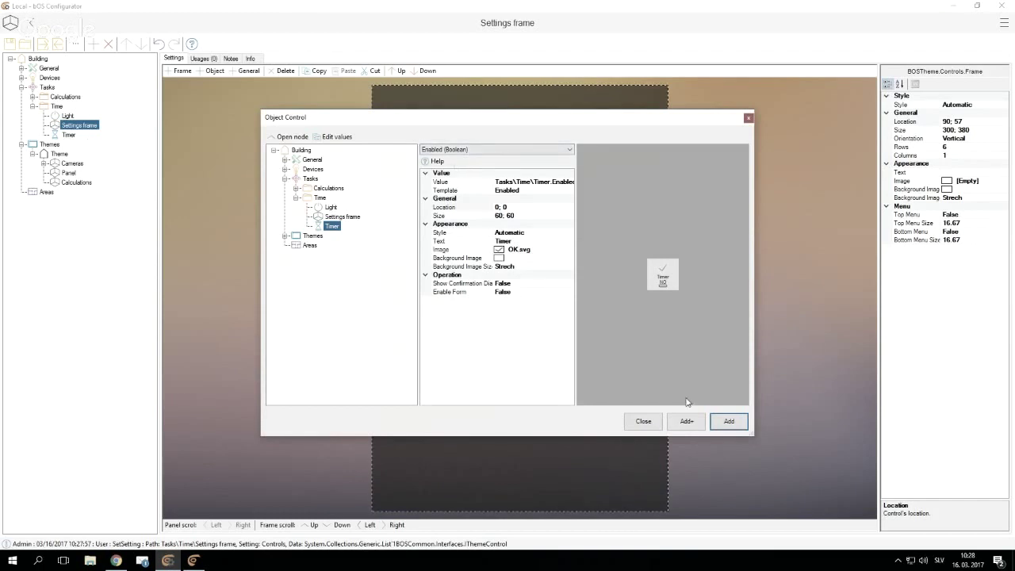
Step: Add the Timer's Enabled, Hours and Minutes values as controls in the settings frame
{"action": "left_click", "coordinate": [686, 421]}
{"action": "left_click", "coordinate": [495, 149]}
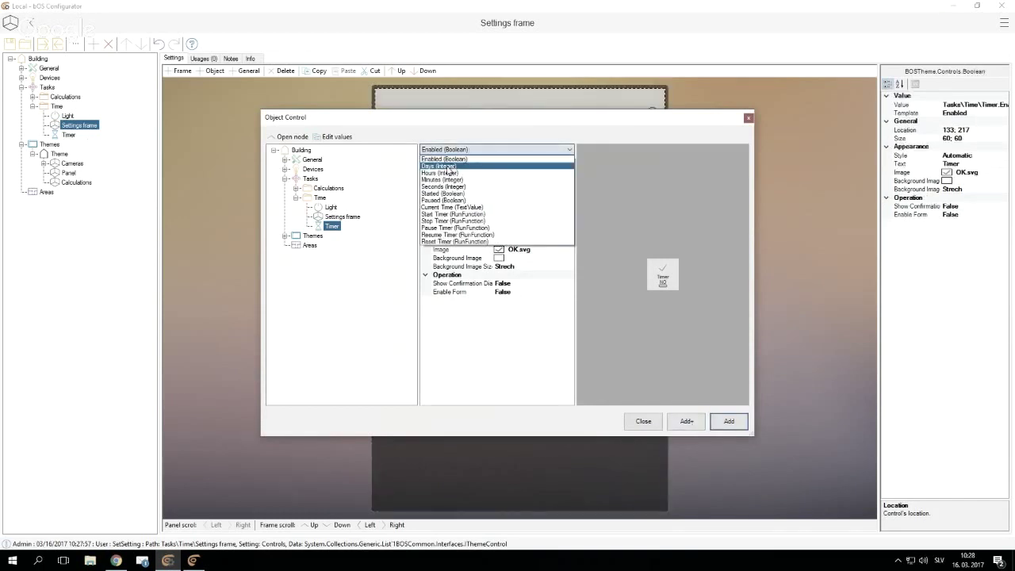
{"action": "left_click", "coordinate": [444, 173]}
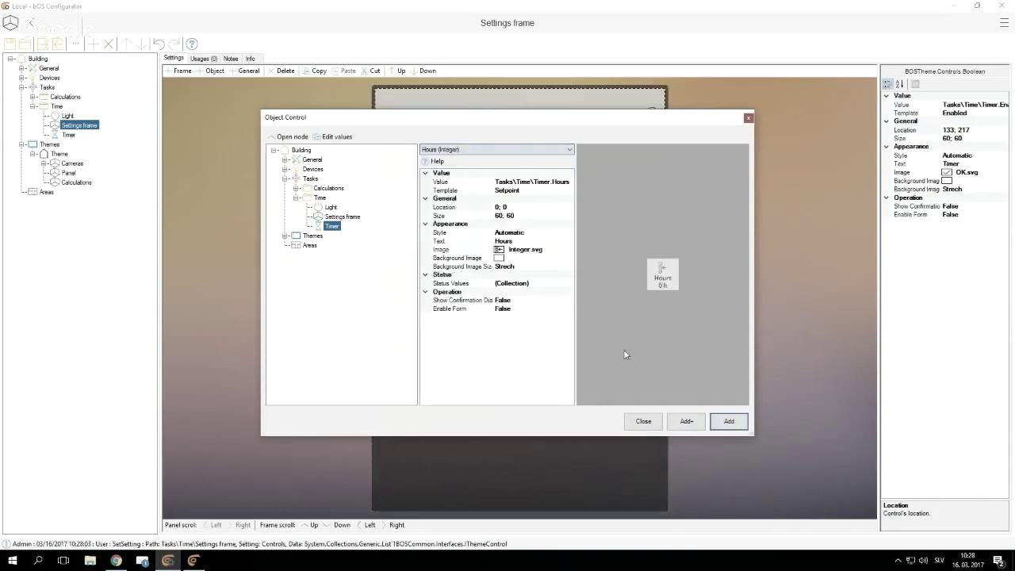
{"action": "left_click", "coordinate": [686, 421]}
{"action": "left_click", "coordinate": [496, 149]}
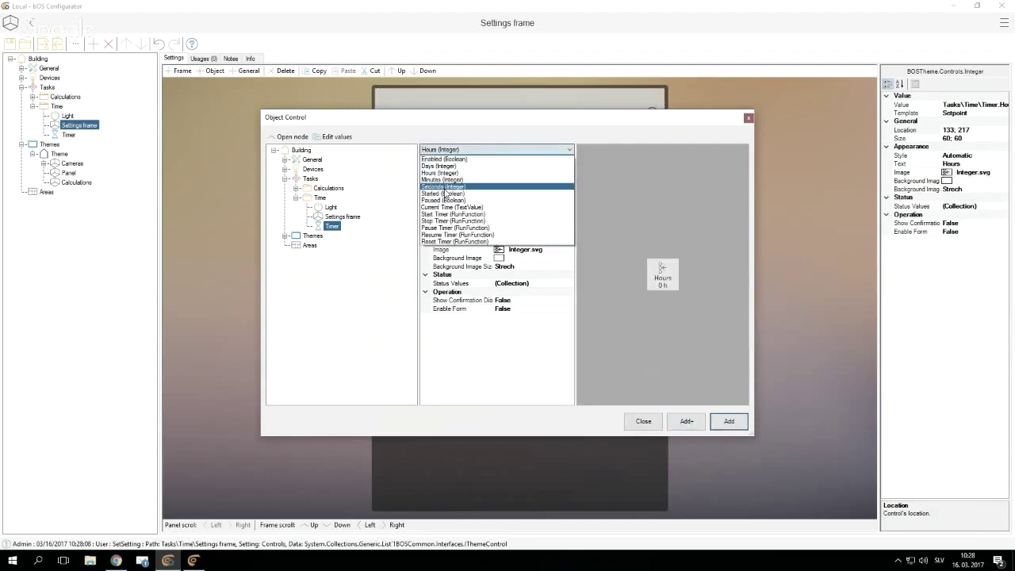
{"action": "left_click", "coordinate": [443, 179]}
{"action": "left_click", "coordinate": [686, 421]}
{"action": "left_click", "coordinate": [647, 422]}
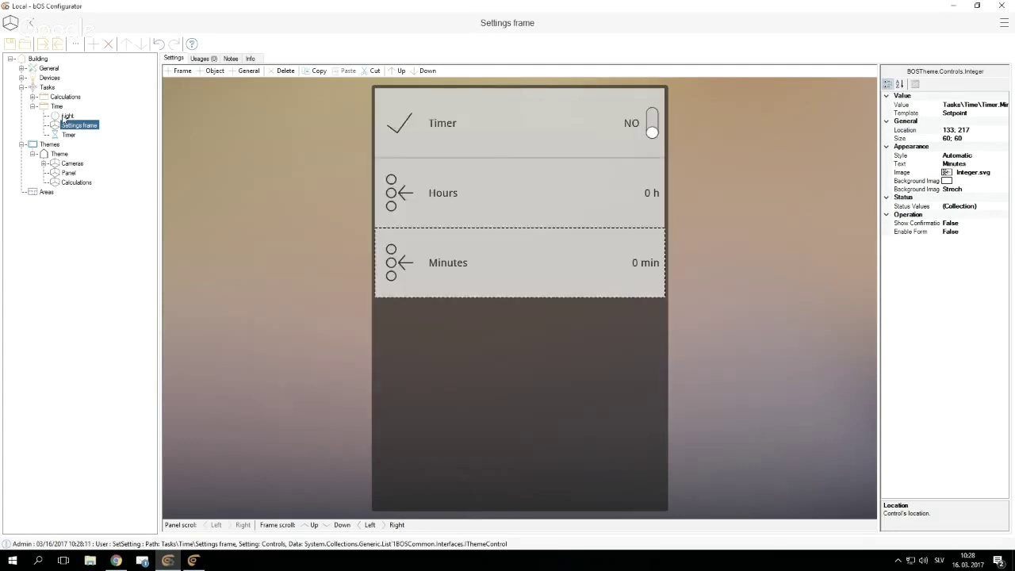
Step: Set the template of the Light variable's Boolean value to Lamp
{"action": "left_click", "coordinate": [67, 116]}
{"action": "left_click", "coordinate": [198, 59]}
{"action": "left_click", "coordinate": [838, 83]}
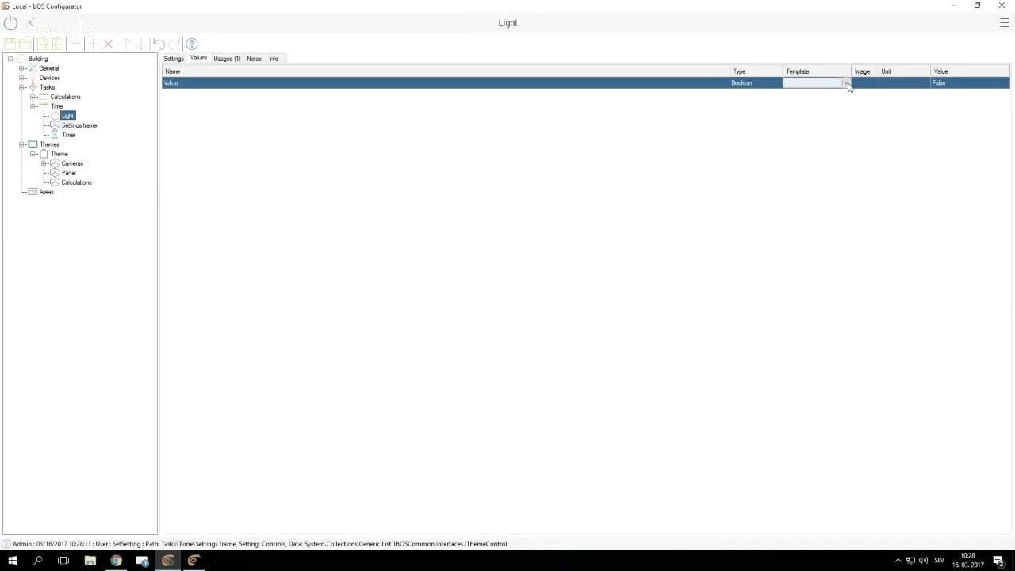
{"action": "left_click", "coordinate": [847, 84]}
{"action": "left_click", "coordinate": [809, 111]}
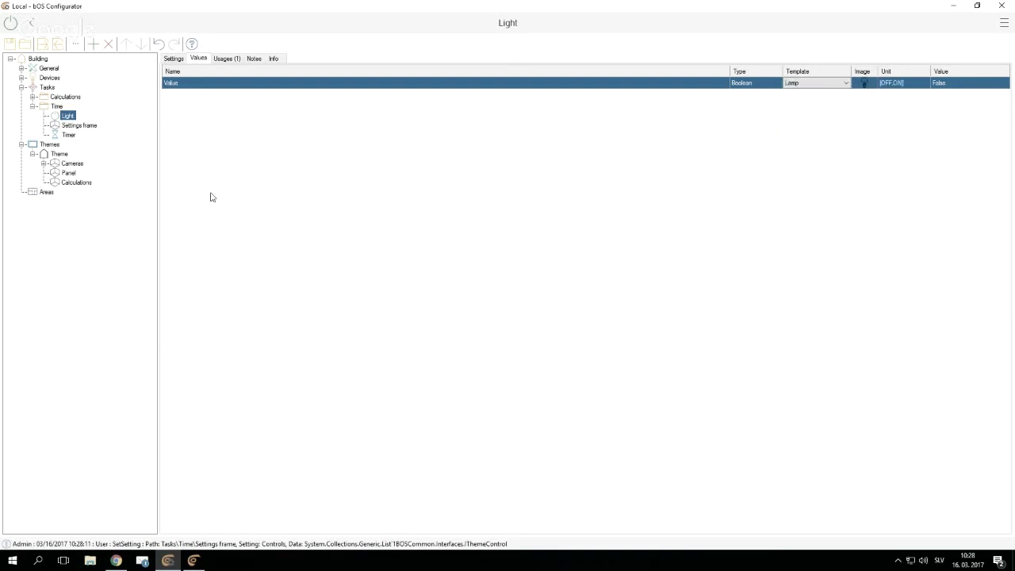
Step: Add the Light value as a control below Minutes in the Settings frame
{"action": "left_click", "coordinate": [71, 125]}
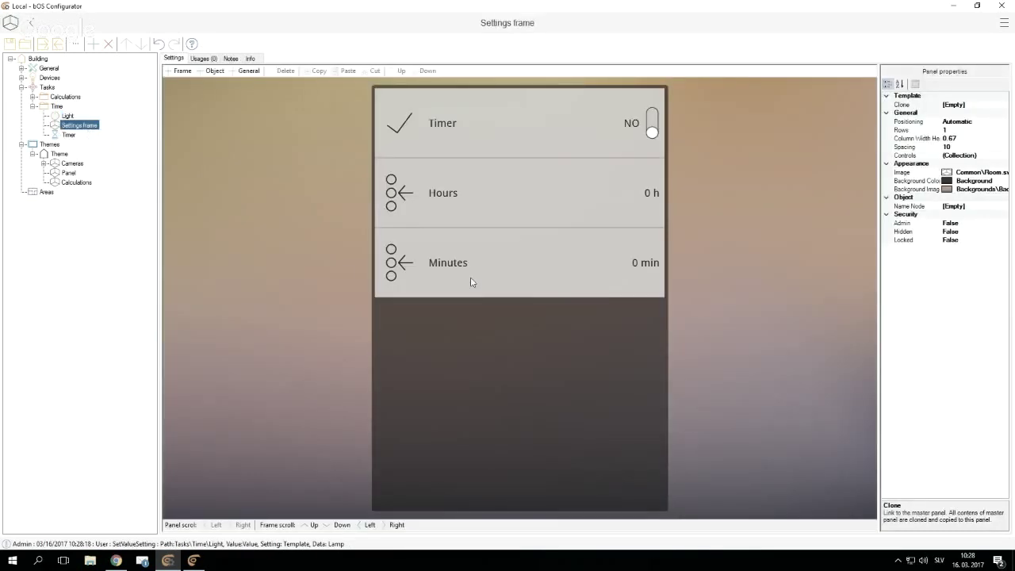
{"action": "double_click", "coordinate": [439, 342]}
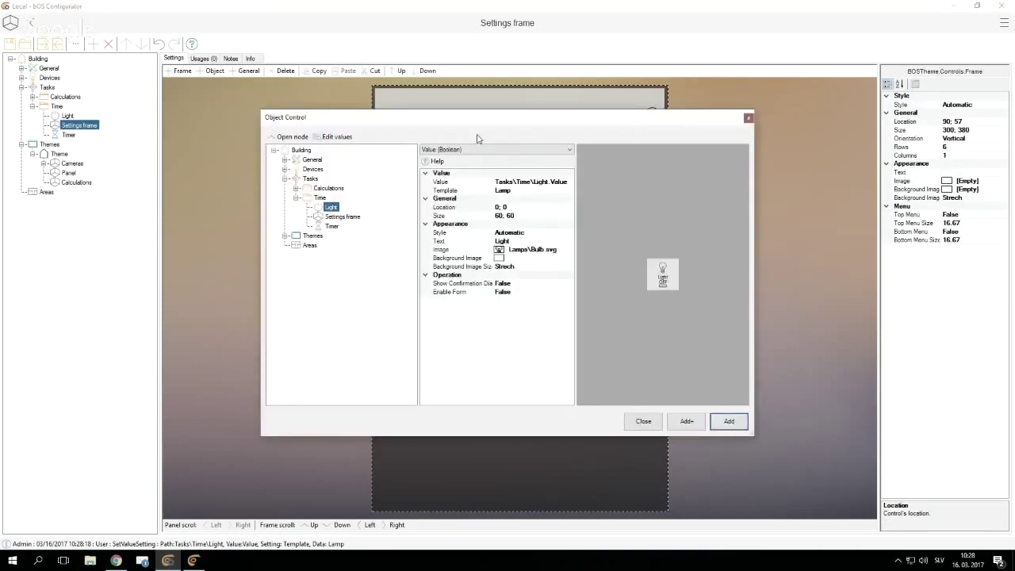
{"action": "left_click", "coordinate": [727, 422]}
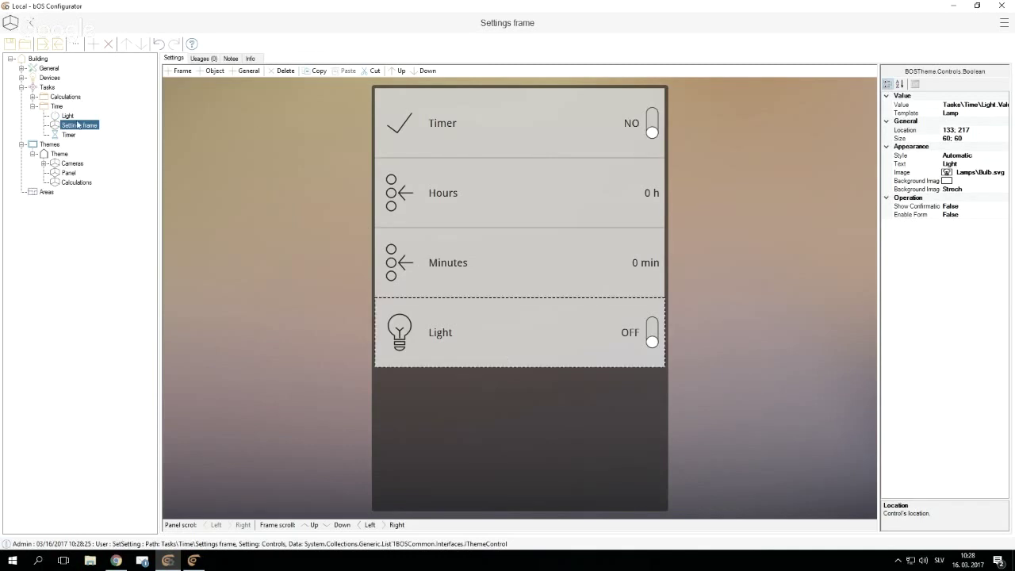
Step: Add the Timer's Current Time text value as a control below Light in the frame
{"action": "left_click_drag", "start_coordinate": [69, 137], "coordinate": [430, 410]}
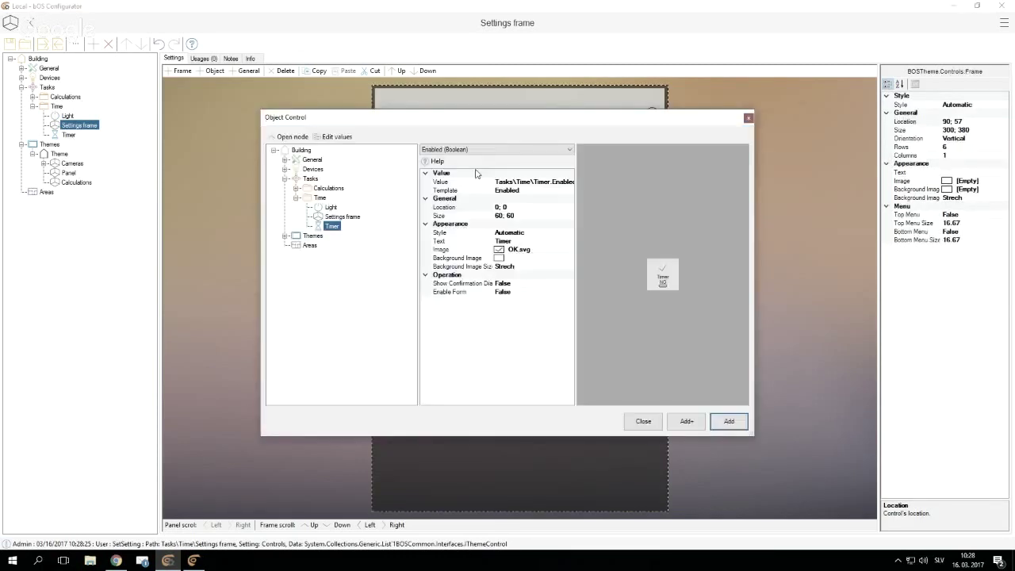
{"action": "left_click", "coordinate": [495, 149]}
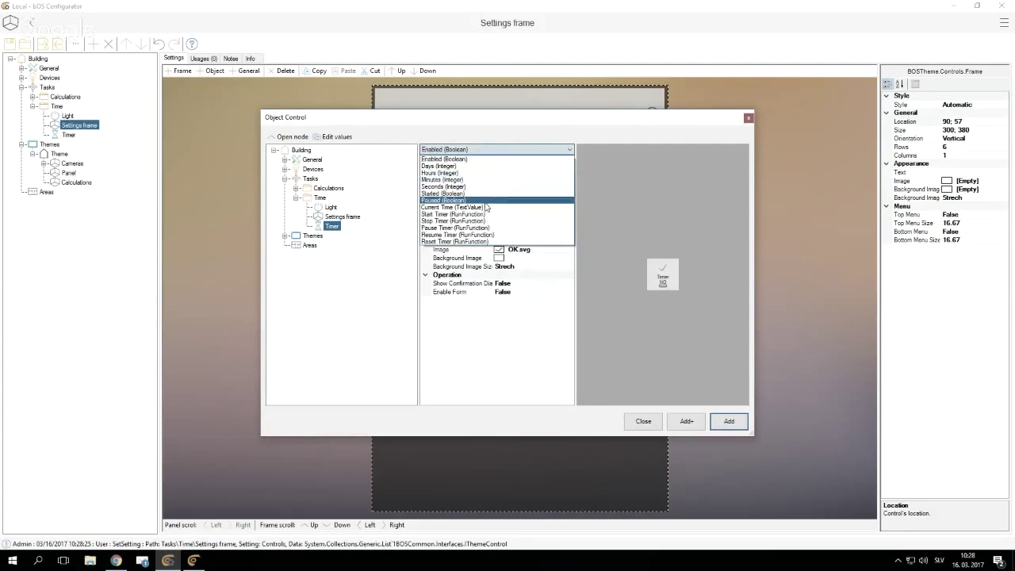
{"action": "left_click", "coordinate": [486, 207]}
{"action": "left_click", "coordinate": [486, 208]}
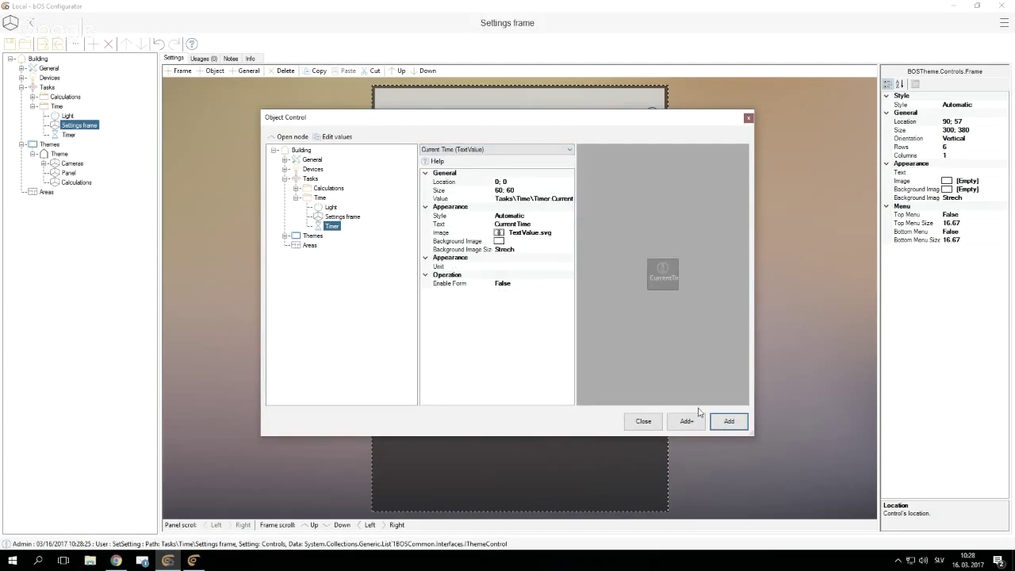
{"action": "left_click", "coordinate": [727, 421]}
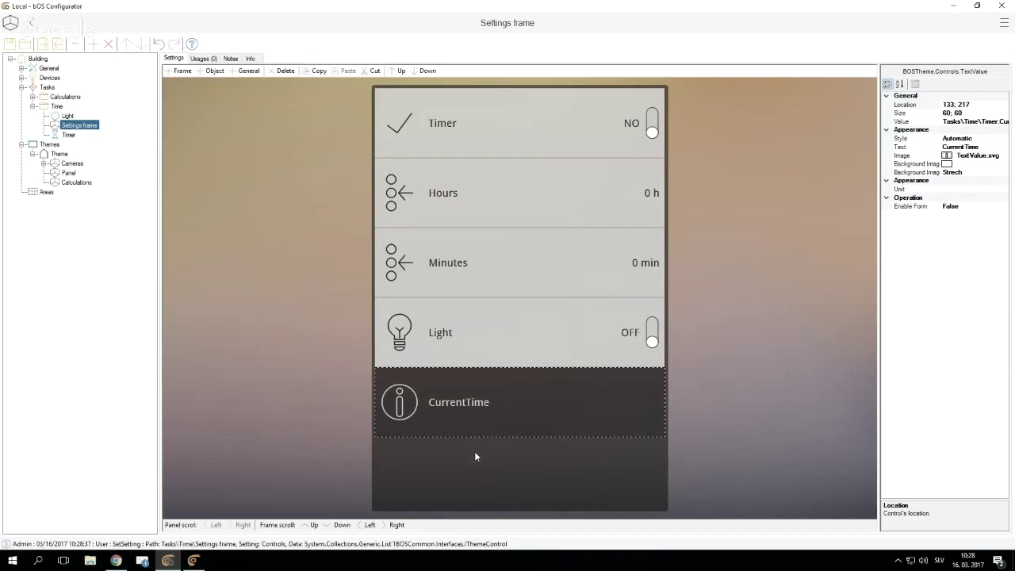
Step: Enable the frame's bottom menu and add the Timer's Start Timer and Stop Timer functions to it
{"action": "left_click", "coordinate": [422, 470]}
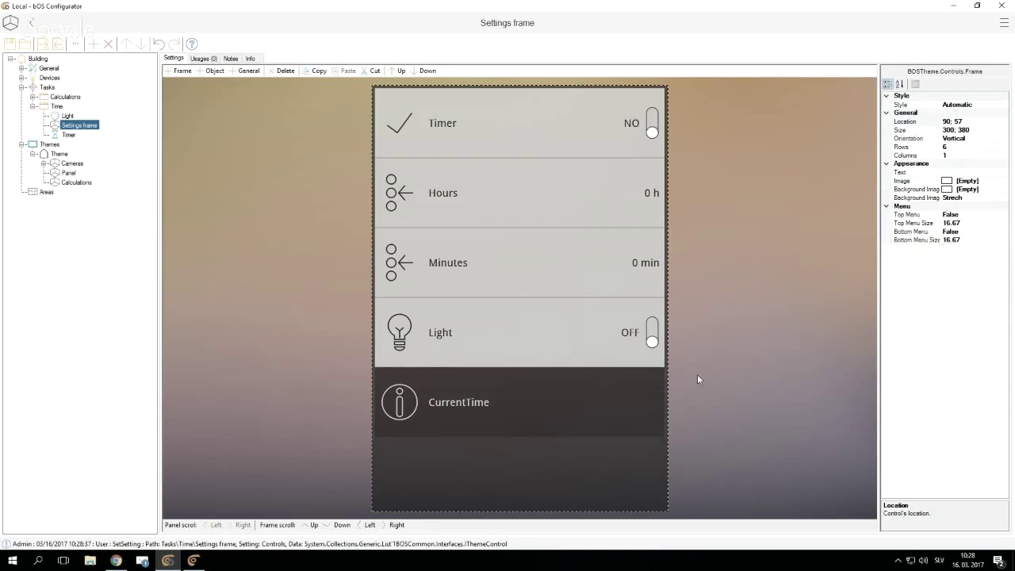
{"action": "double_click", "coordinate": [918, 233]}
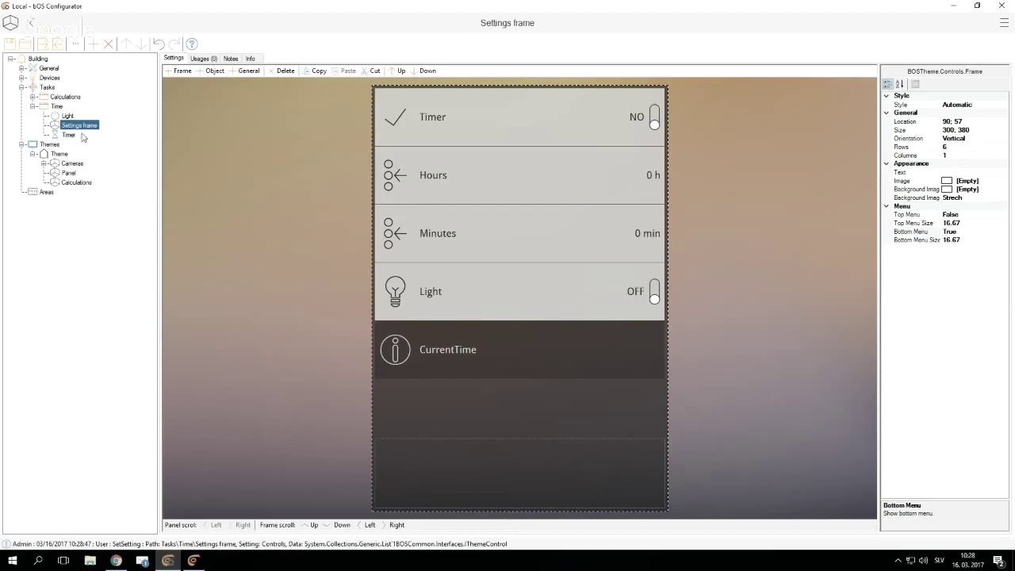
{"action": "double_click", "coordinate": [497, 471]}
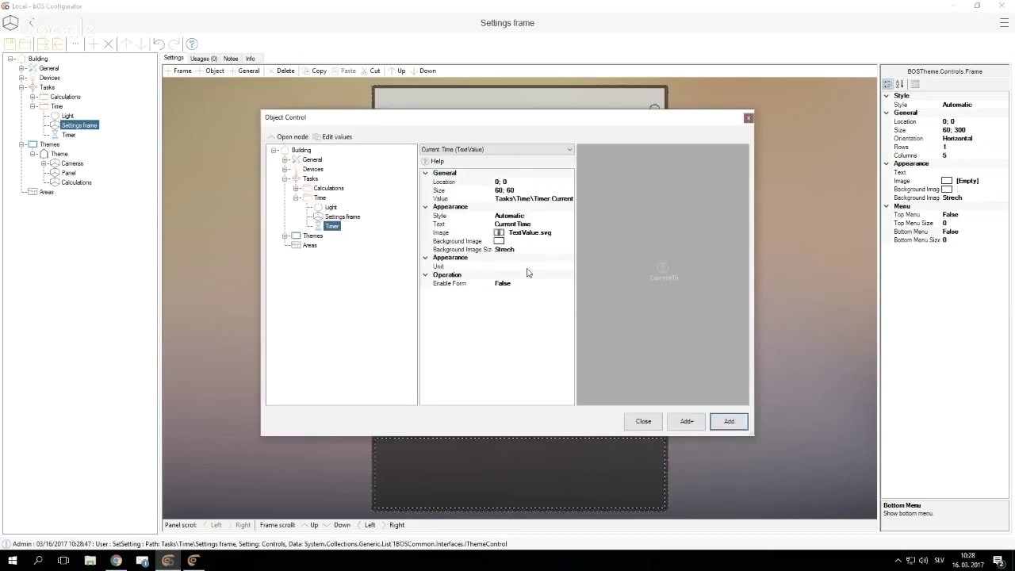
{"action": "left_click", "coordinate": [484, 149]}
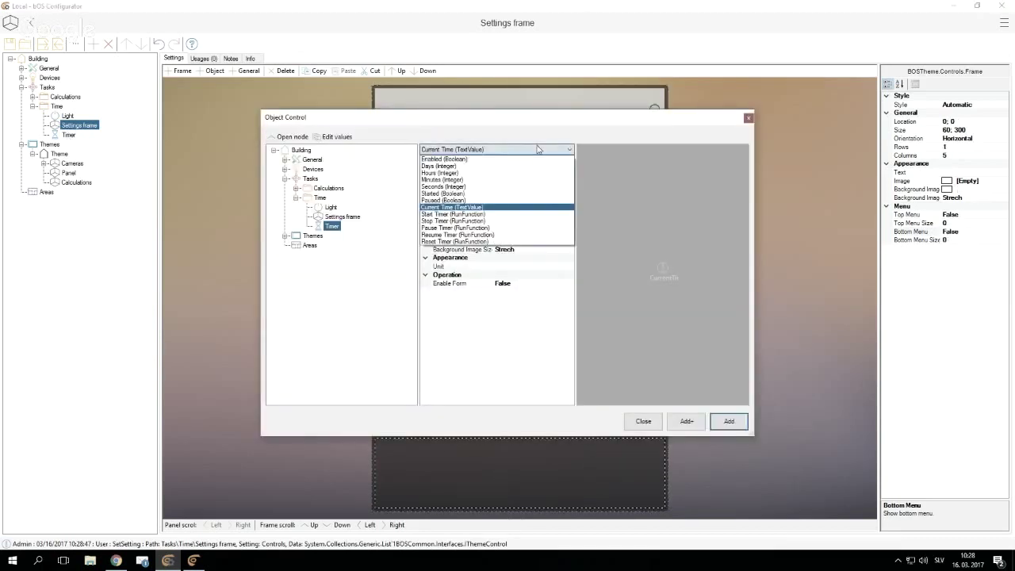
{"action": "left_click", "coordinate": [459, 214]}
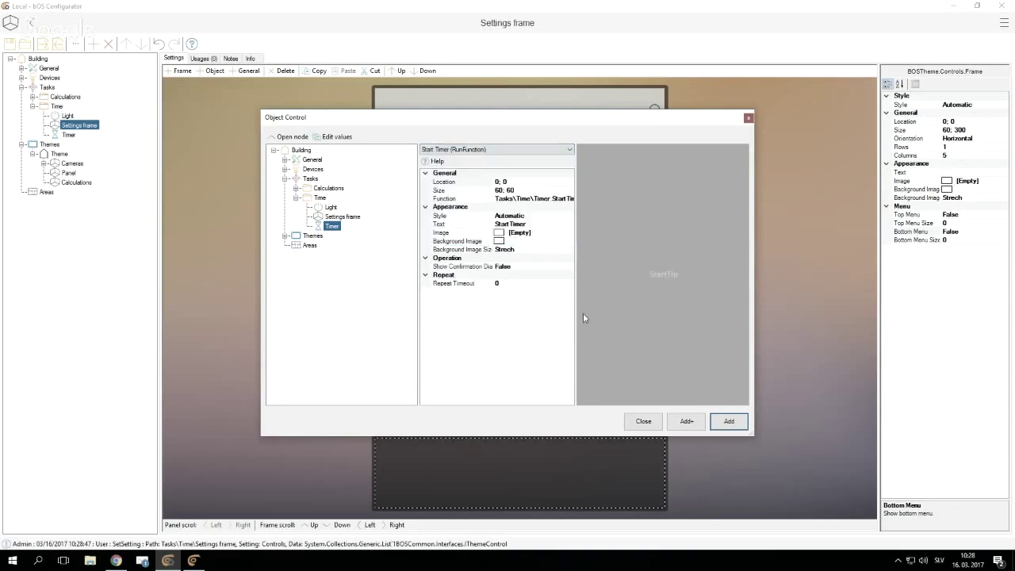
{"action": "left_click", "coordinate": [678, 413]}
{"action": "left_click", "coordinate": [495, 149]}
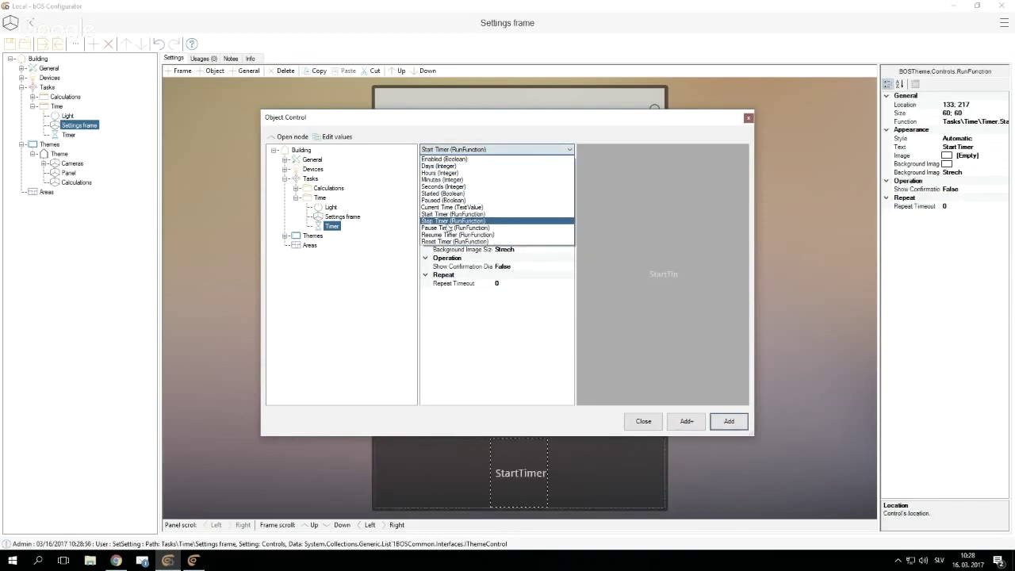
{"action": "left_click", "coordinate": [448, 223]}
{"action": "left_click", "coordinate": [721, 422]}
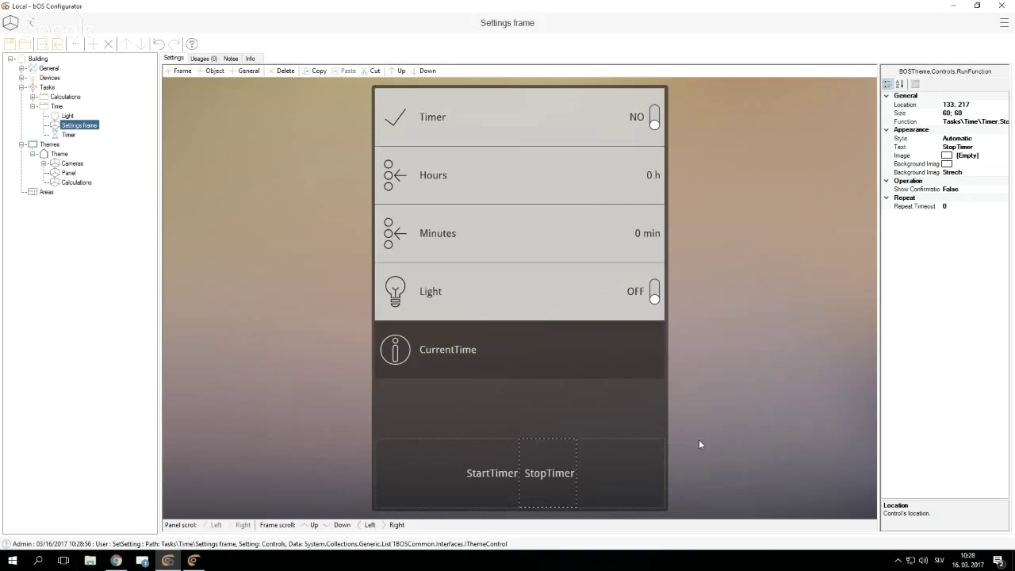
Step: Assign the Play.svg image from the AV library folder to the StartTimer control
{"action": "left_click", "coordinate": [499, 475]}
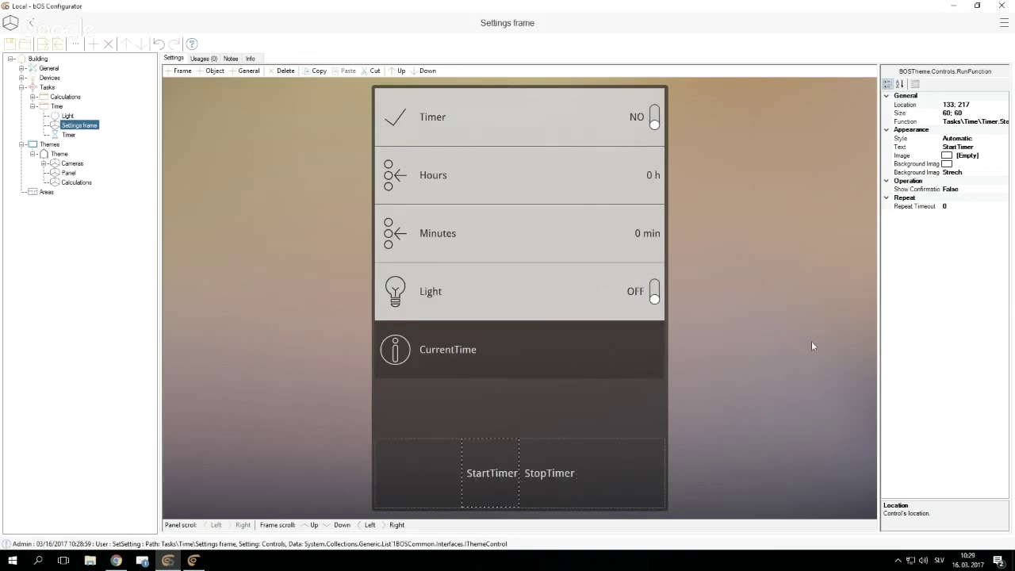
{"action": "left_click", "coordinate": [924, 156]}
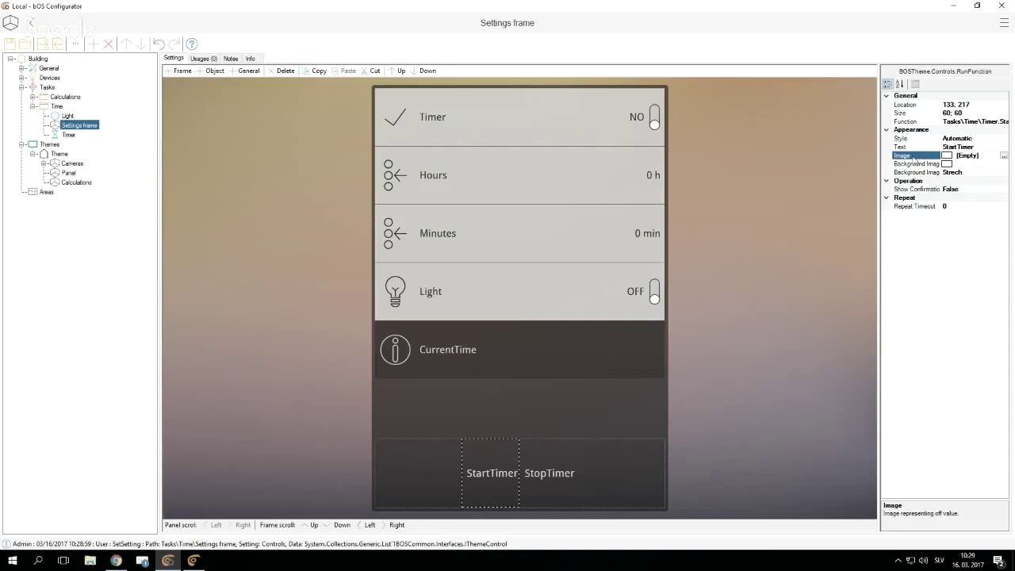
{"action": "left_click", "coordinate": [1005, 158]}
{"action": "left_click", "coordinate": [365, 217]}
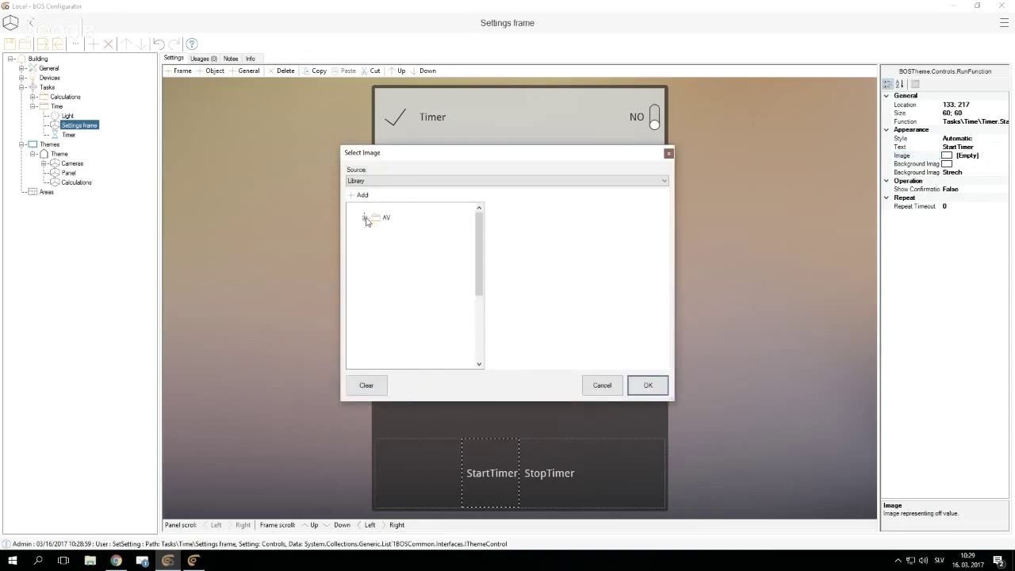
{"action": "left_click", "coordinate": [365, 218]}
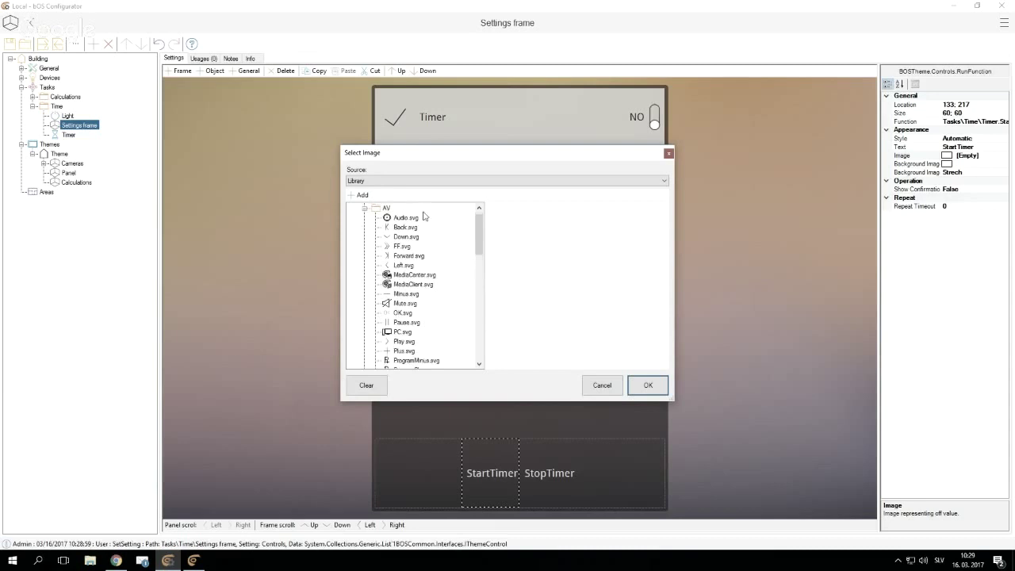
{"action": "left_click", "coordinate": [403, 342]}
{"action": "left_click", "coordinate": [648, 385]}
Step: Assign the Stop.svg image from the AV library folder to the StopTimer control
{"action": "left_click", "coordinate": [546, 472]}
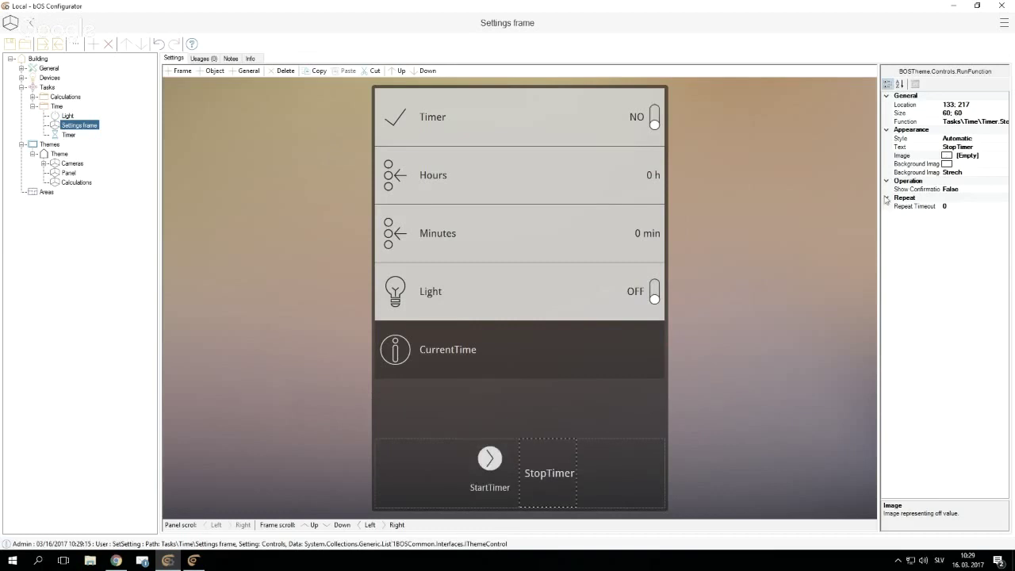
{"action": "left_click", "coordinate": [1002, 156]}
{"action": "left_click", "coordinate": [1004, 157]}
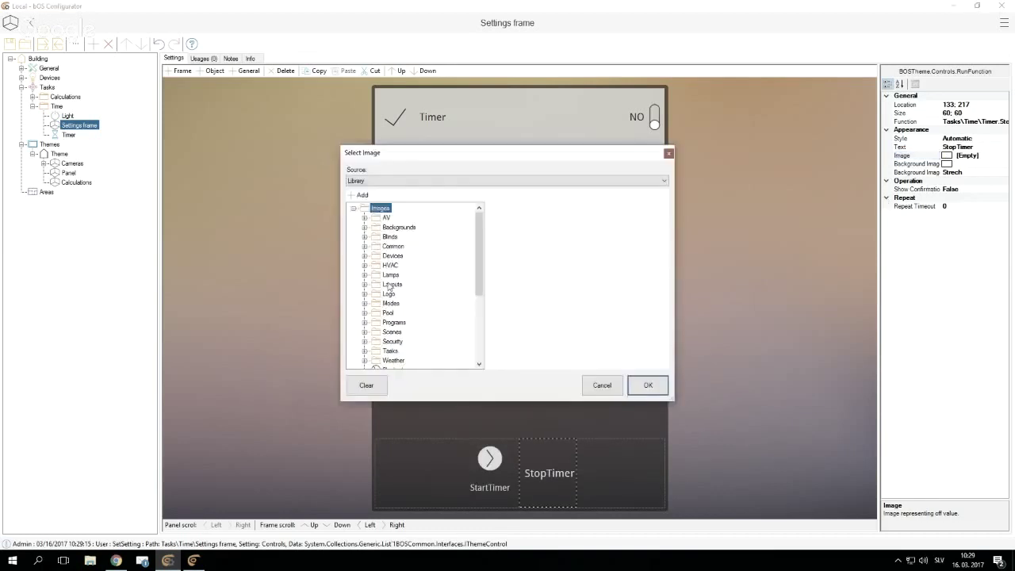
{"action": "left_click", "coordinate": [365, 224]}
{"action": "scroll", "coordinate": [400, 349], "scroll_direction": "down", "scroll_amount": 3}
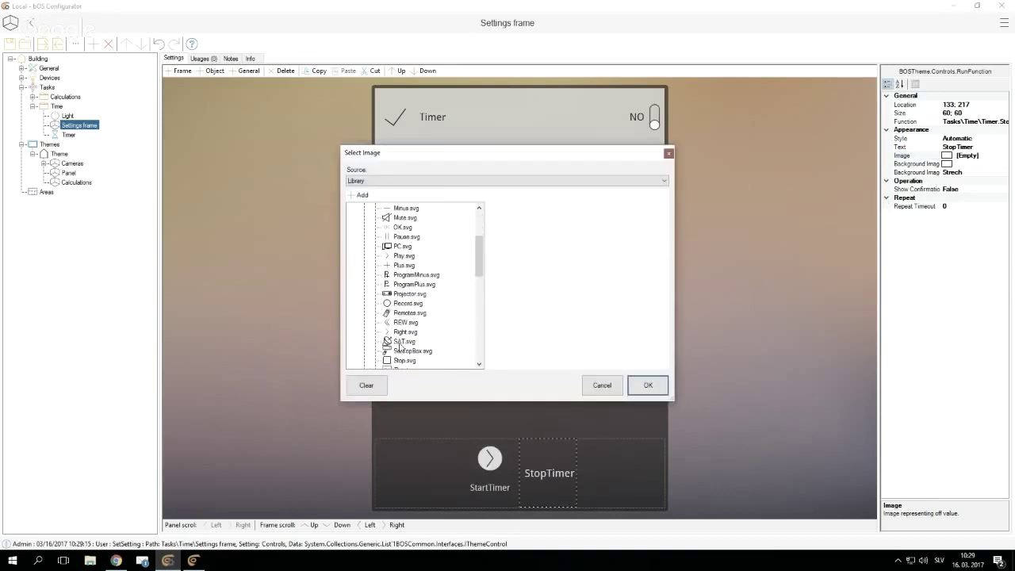
{"action": "left_click", "coordinate": [405, 333]}
{"action": "left_click", "coordinate": [649, 386]}
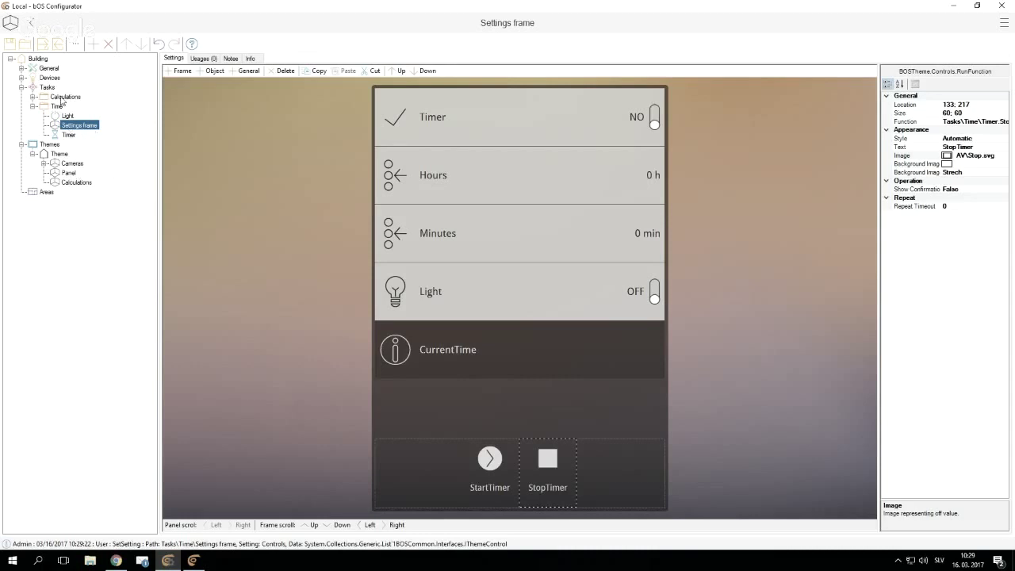
Step: Add a Control named Button to the Time folder and set its positioning to Free
{"action": "right_click", "coordinate": [56, 108]}
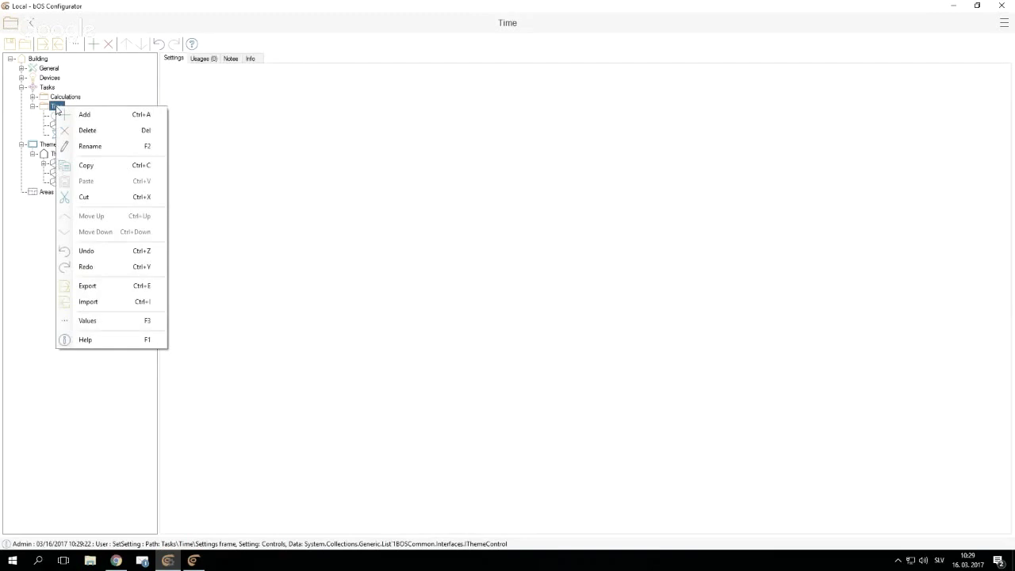
{"action": "left_click", "coordinate": [84, 114]}
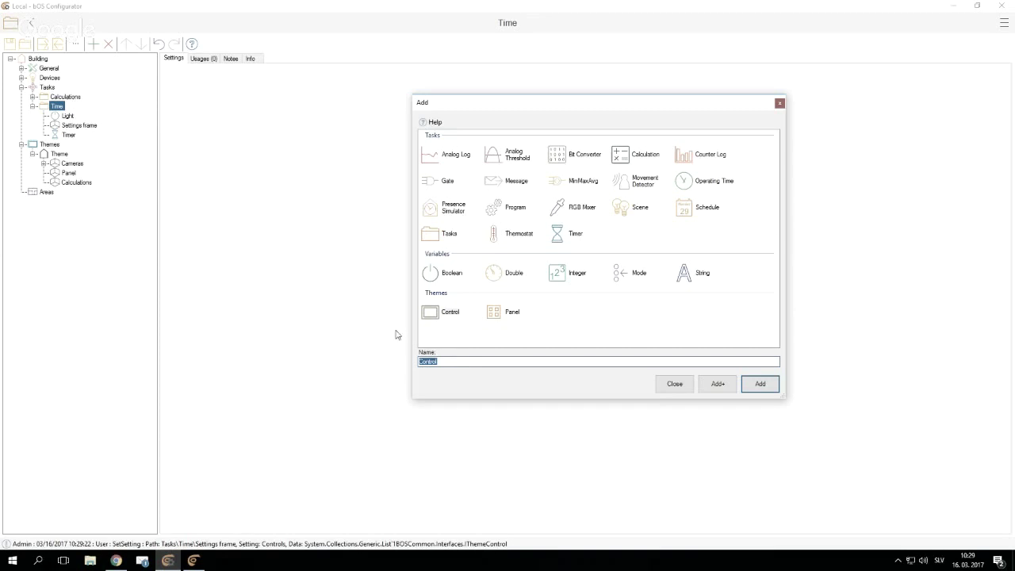
{"action": "type", "text": "Button"}
{"action": "left_click", "coordinate": [759, 383]}
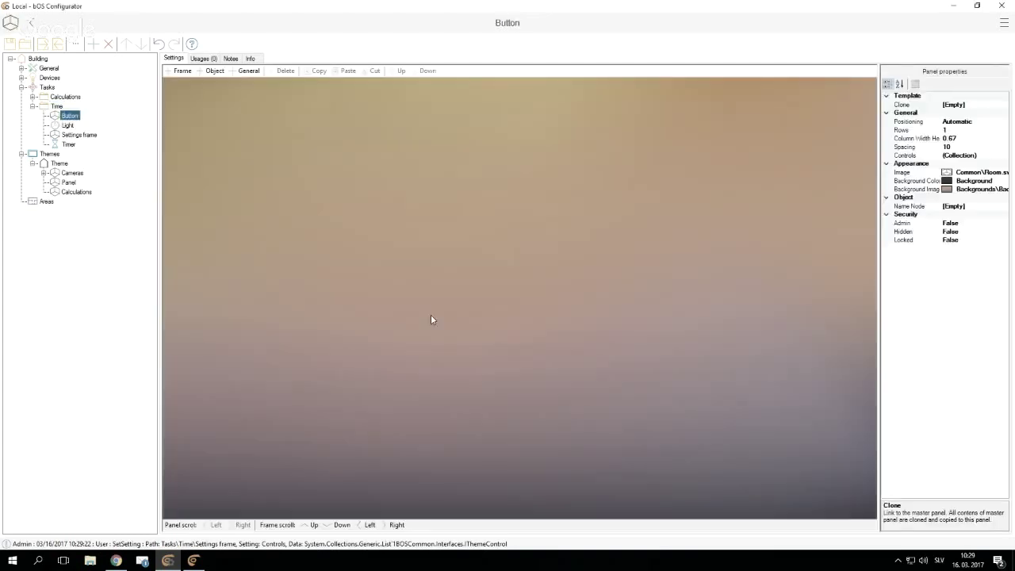
{"action": "left_click", "coordinate": [935, 123]}
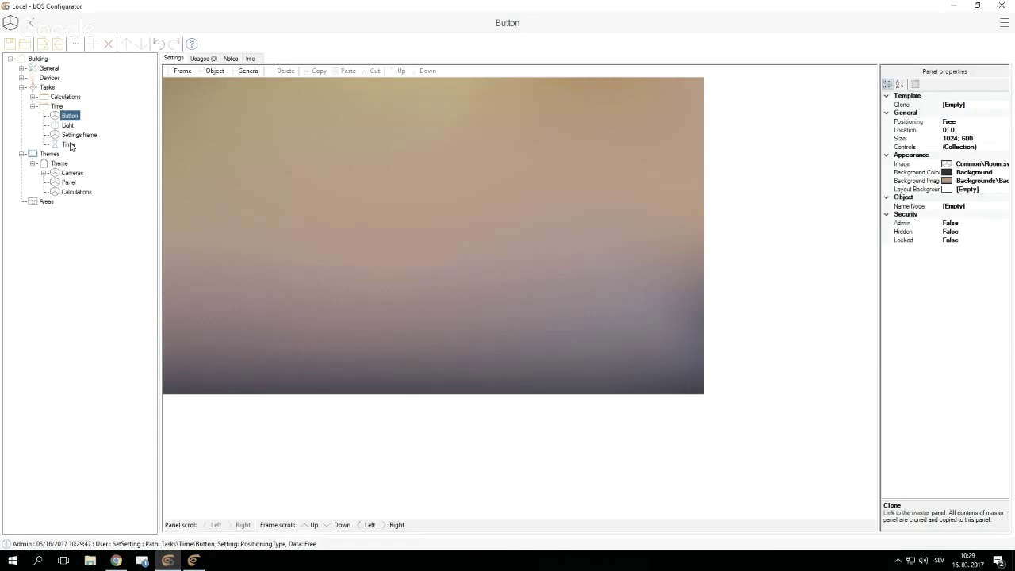
Step: Place the Timer's Enabled value as a control on the Button canvas at about 245; 190
{"action": "left_click_drag", "start_coordinate": [70, 146], "coordinate": [294, 179]}
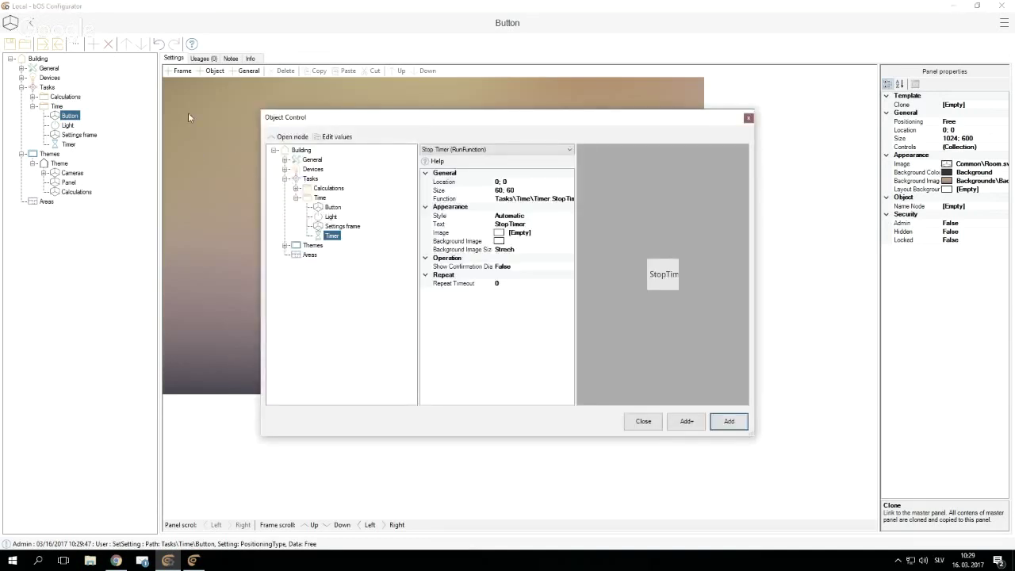
{"action": "left_click", "coordinate": [508, 149]}
{"action": "left_click", "coordinate": [436, 162]}
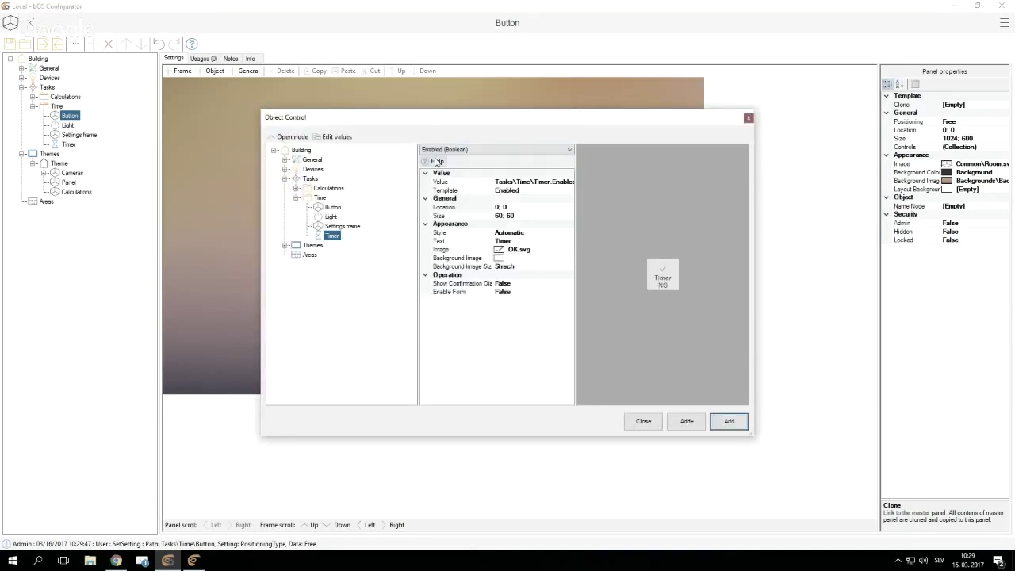
{"action": "left_click", "coordinate": [729, 421]}
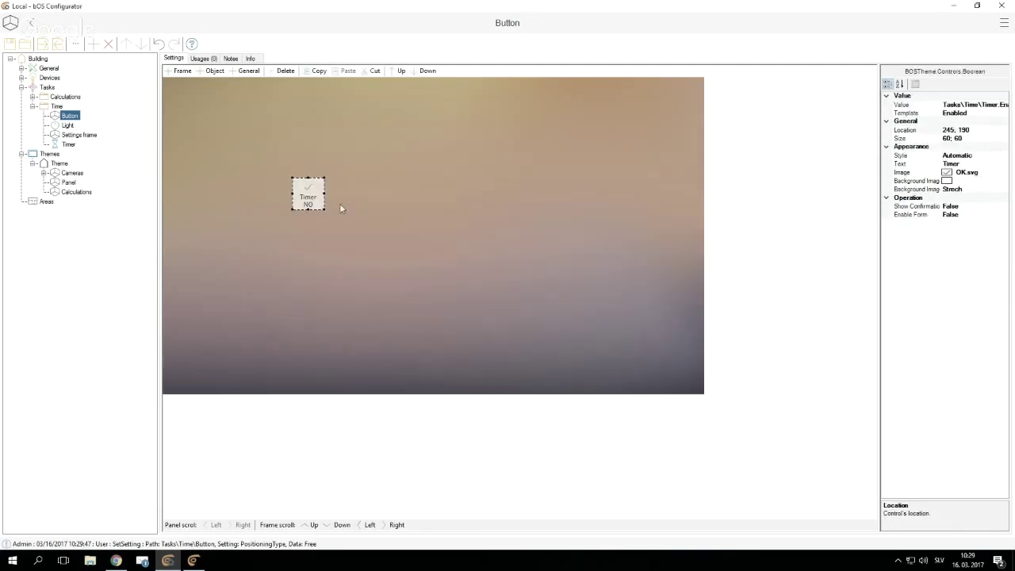
Step: Resize the Timer control on the Button canvas to 75; 75 and move it to about 380; 190
{"action": "left_click", "coordinate": [618, 181]}
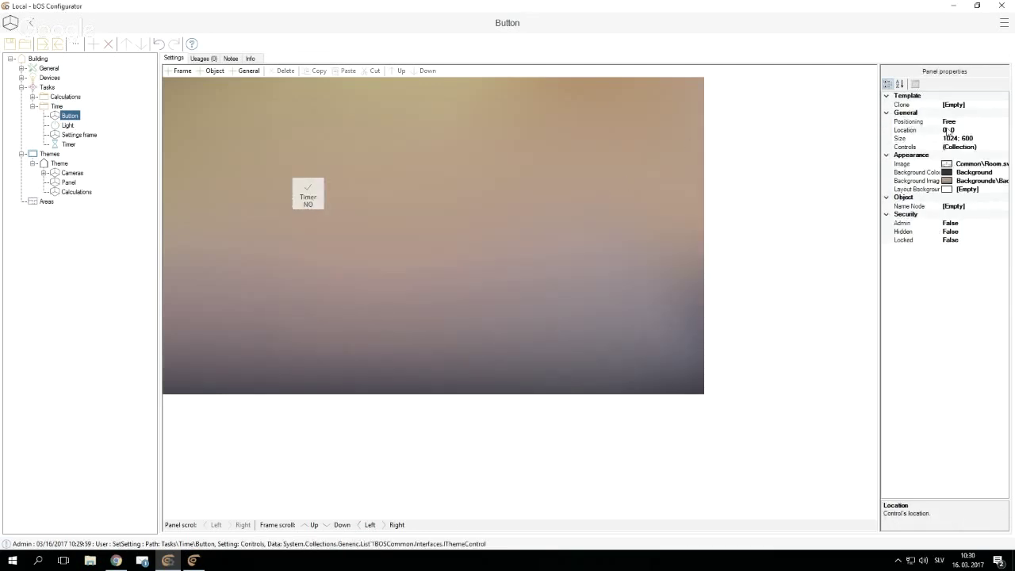
{"action": "left_click_drag", "start_coordinate": [311, 202], "coordinate": [428, 263]}
{"action": "left_click", "coordinate": [414, 152]}
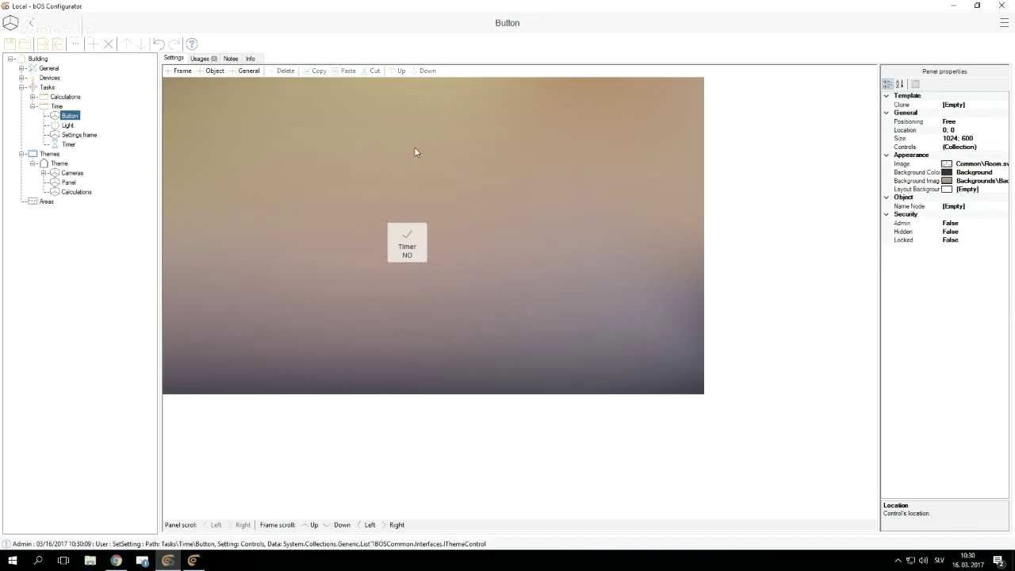
{"action": "left_click_drag", "start_coordinate": [411, 245], "coordinate": [387, 201]}
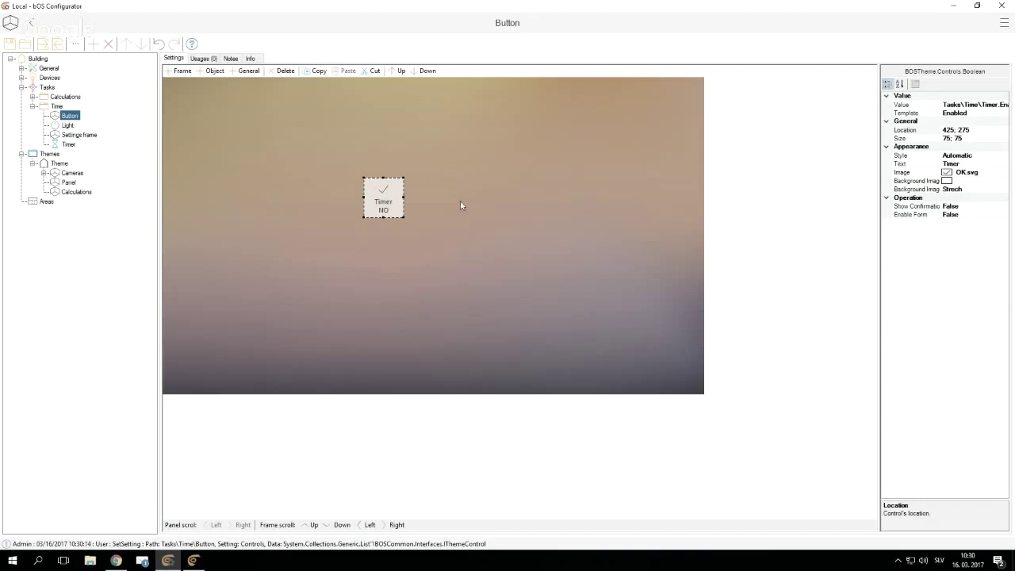
Step: Enable the form for the Timer control and assign Settings frame from the Time folder as its form panel
{"action": "double_click", "coordinate": [918, 215]}
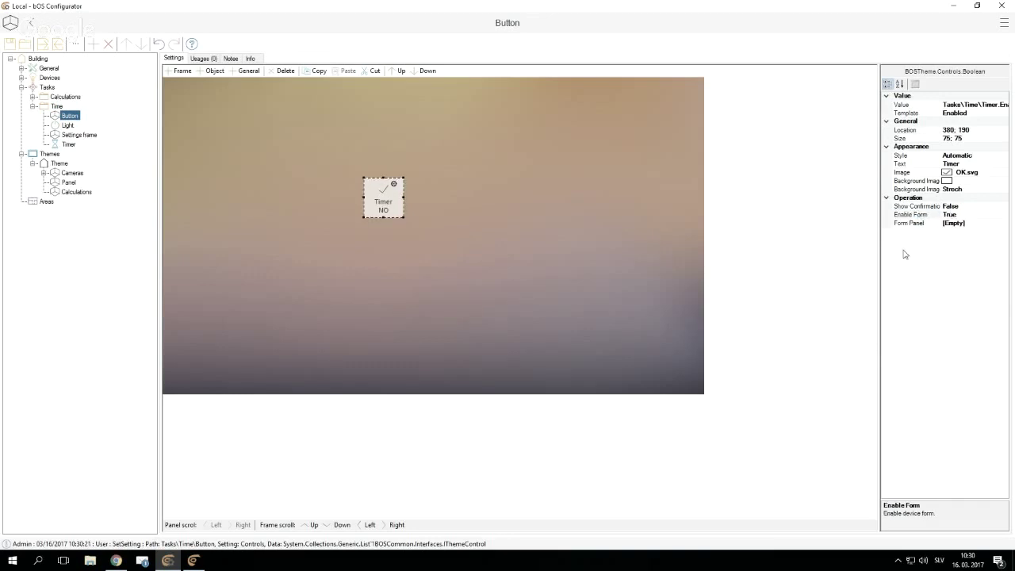
{"action": "left_click", "coordinate": [954, 225]}
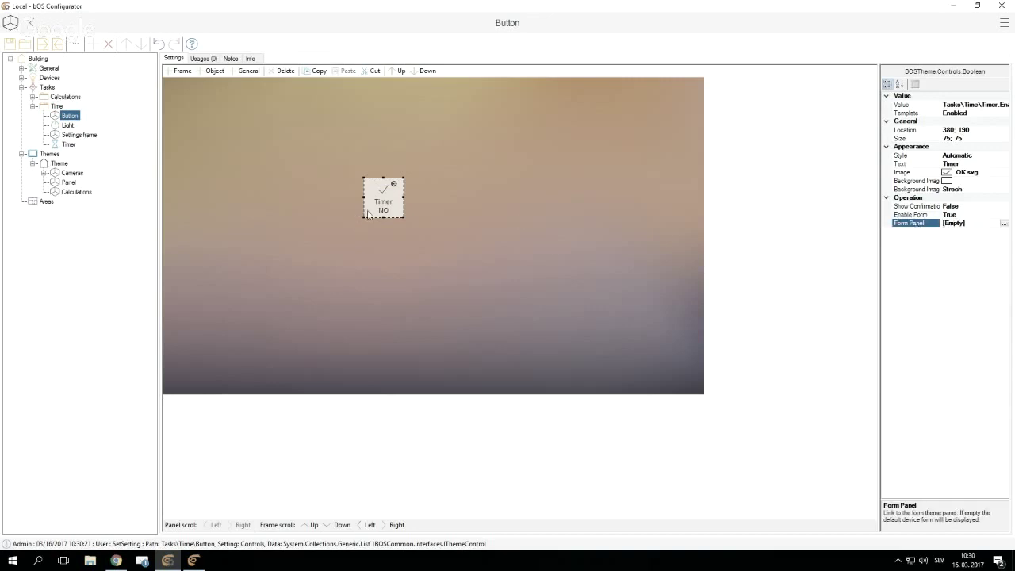
{"action": "left_click", "coordinate": [1003, 225]}
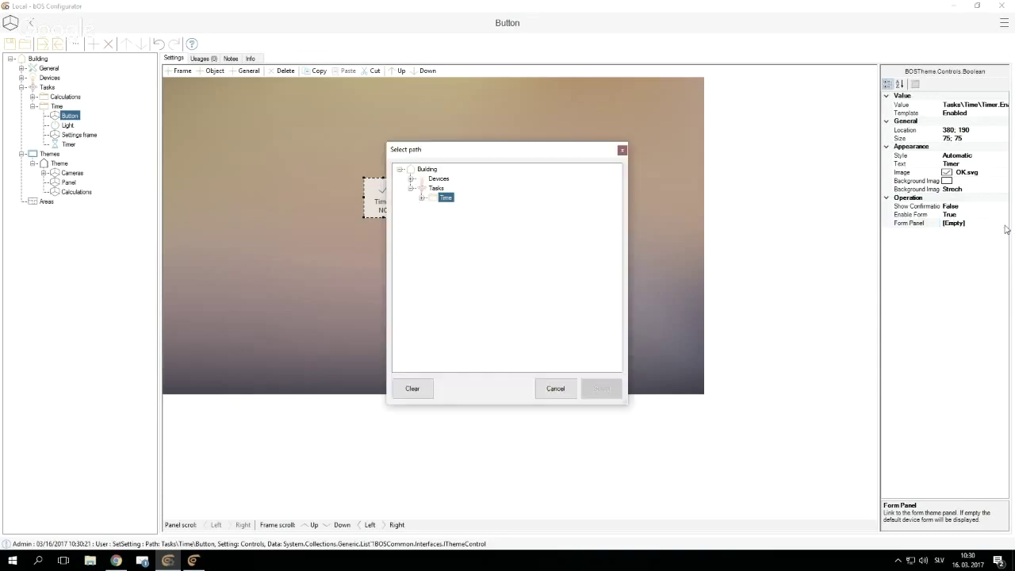
{"action": "left_click", "coordinate": [422, 197]}
{"action": "left_click", "coordinate": [458, 217]}
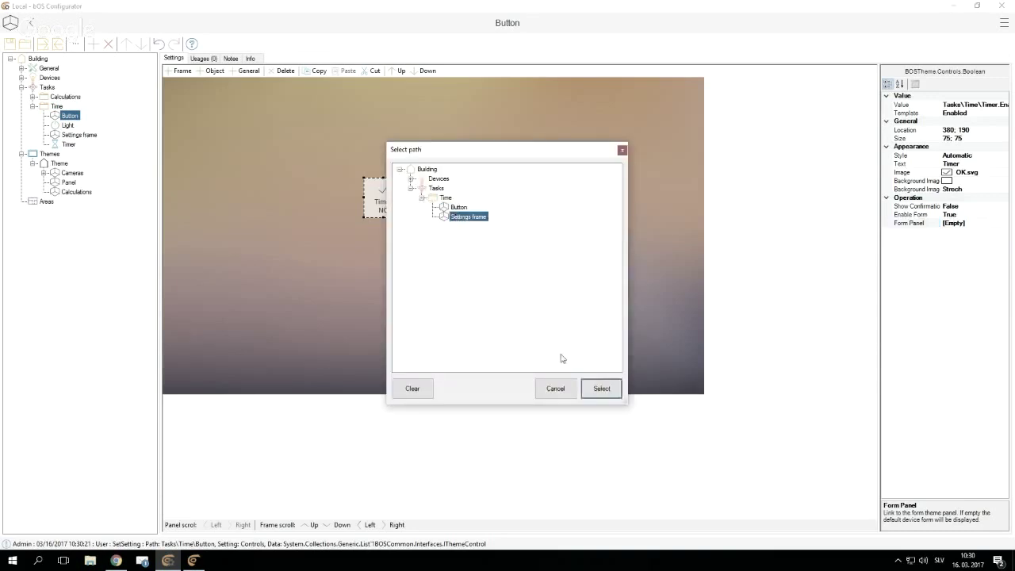
{"action": "left_click", "coordinate": [601, 388]}
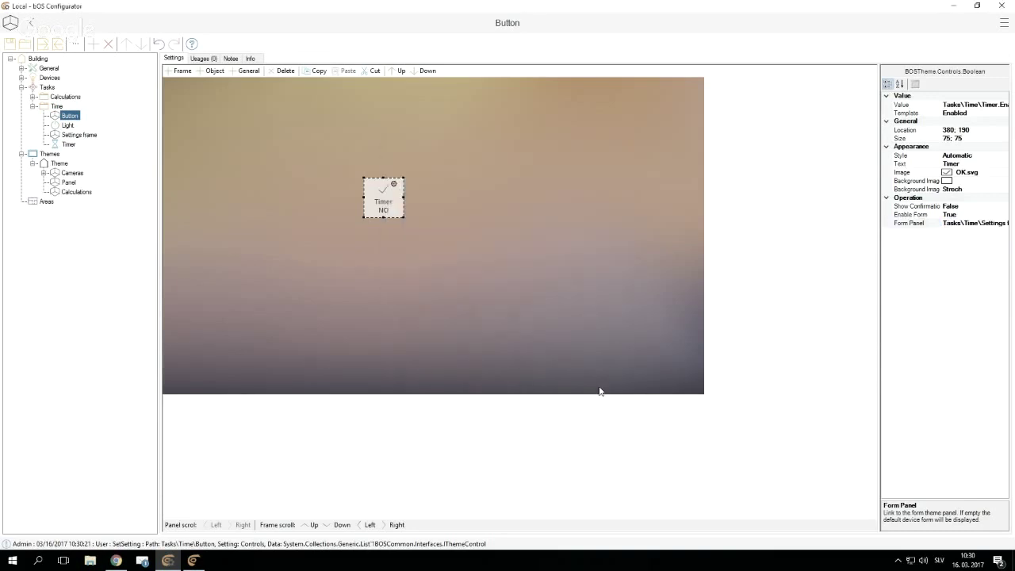
Step: Add a Panel named Timer to the Theme
{"action": "left_click", "coordinate": [57, 166]}
{"action": "right_click", "coordinate": [57, 165]}
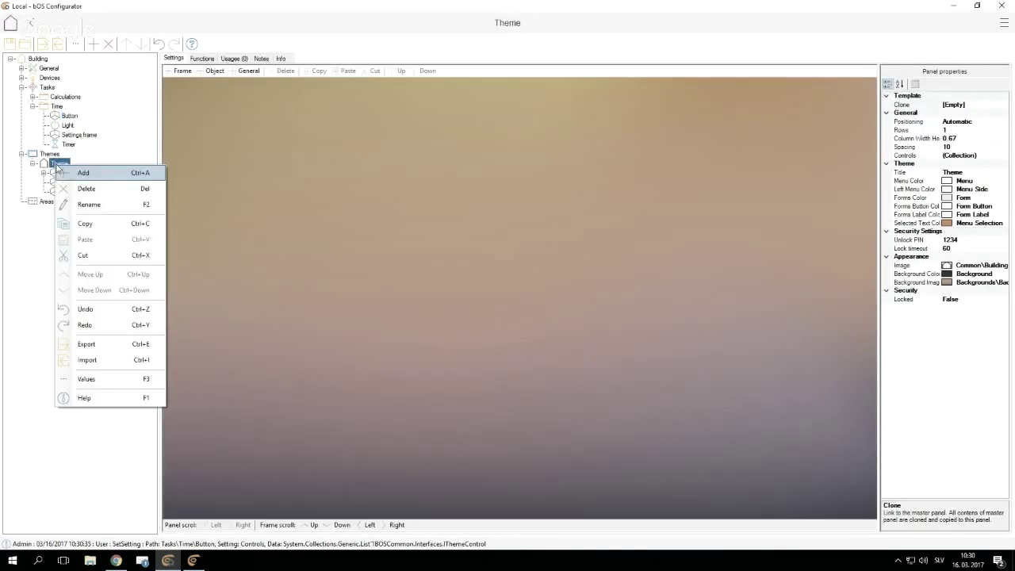
{"action": "left_click", "coordinate": [67, 172]}
{"action": "left_click", "coordinate": [498, 162]}
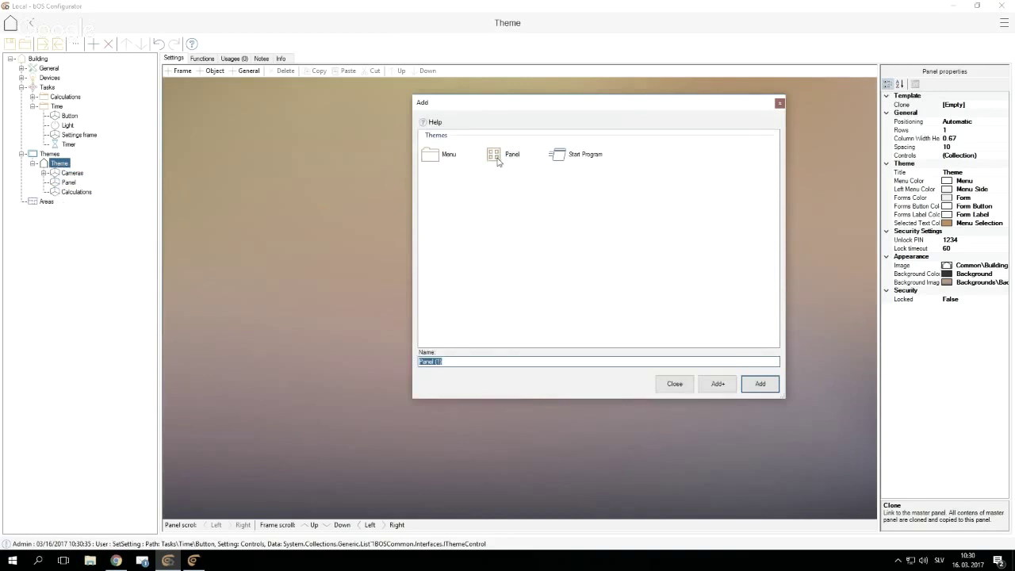
{"action": "type", "text": "Timer"}
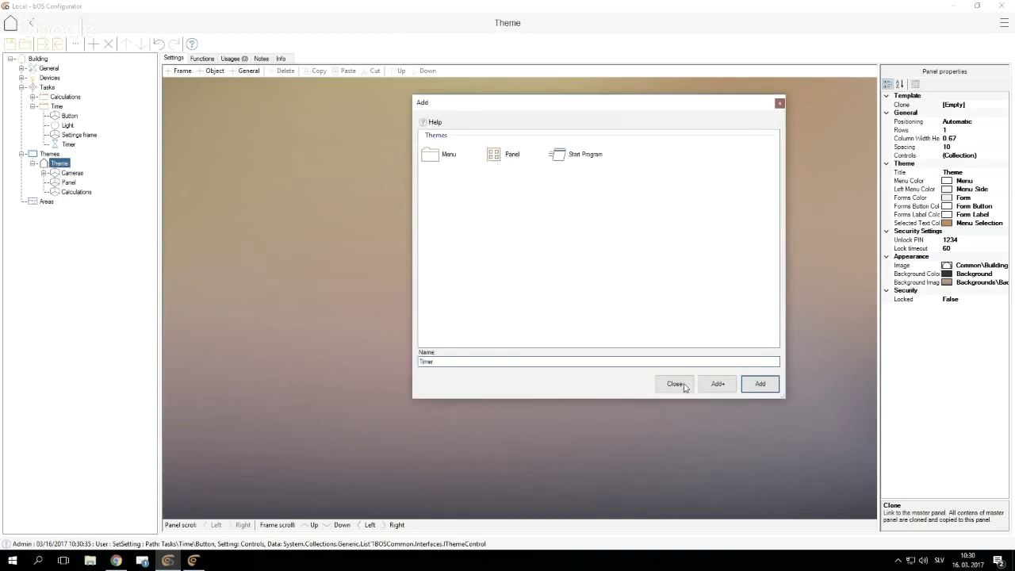
{"action": "left_click", "coordinate": [759, 383]}
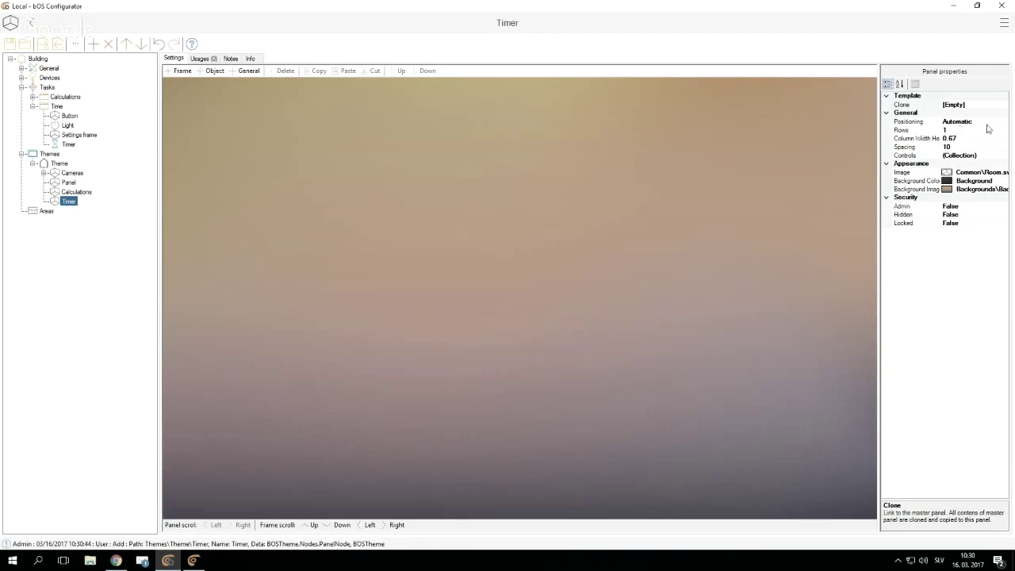
Step: Set the Timer panel's positioning to Free and place the Time folder's Button control on it at about 305; 165
{"action": "left_click", "coordinate": [987, 122]}
{"action": "left_click", "coordinate": [1003, 121]}
{"action": "left_click", "coordinate": [949, 141]}
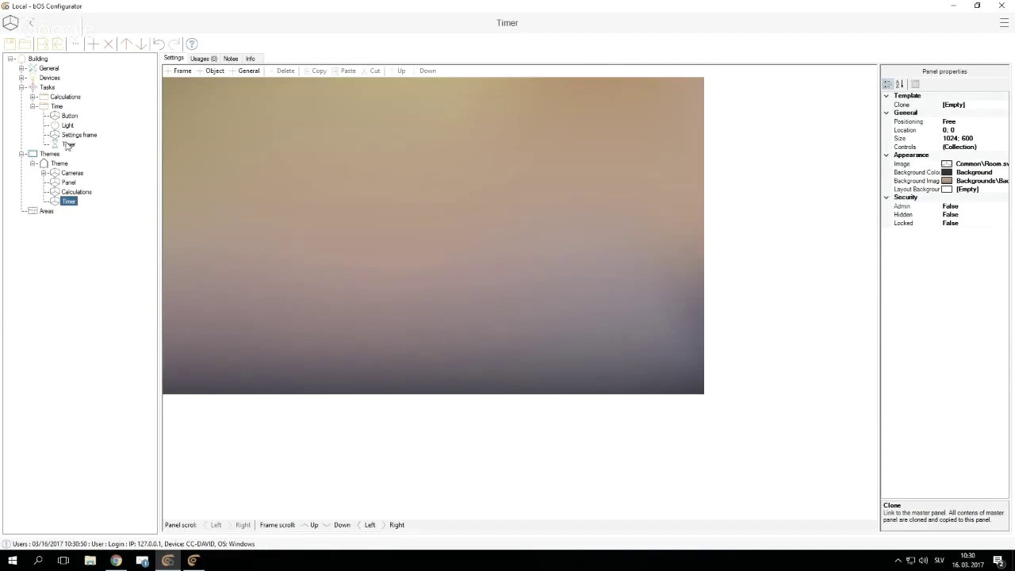
{"action": "left_click_drag", "start_coordinate": [65, 117], "coordinate": [327, 172]}
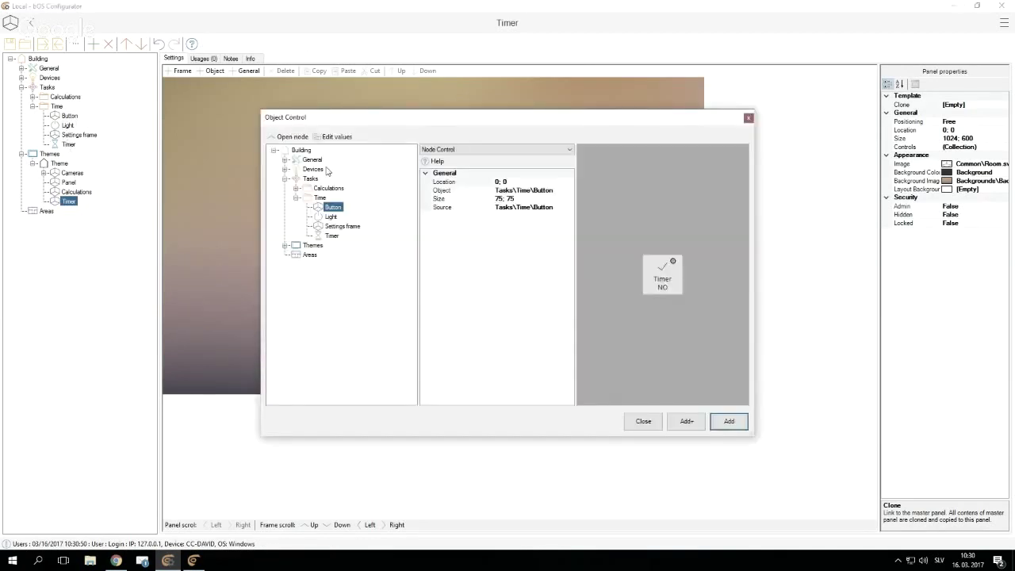
{"action": "left_click", "coordinate": [727, 421]}
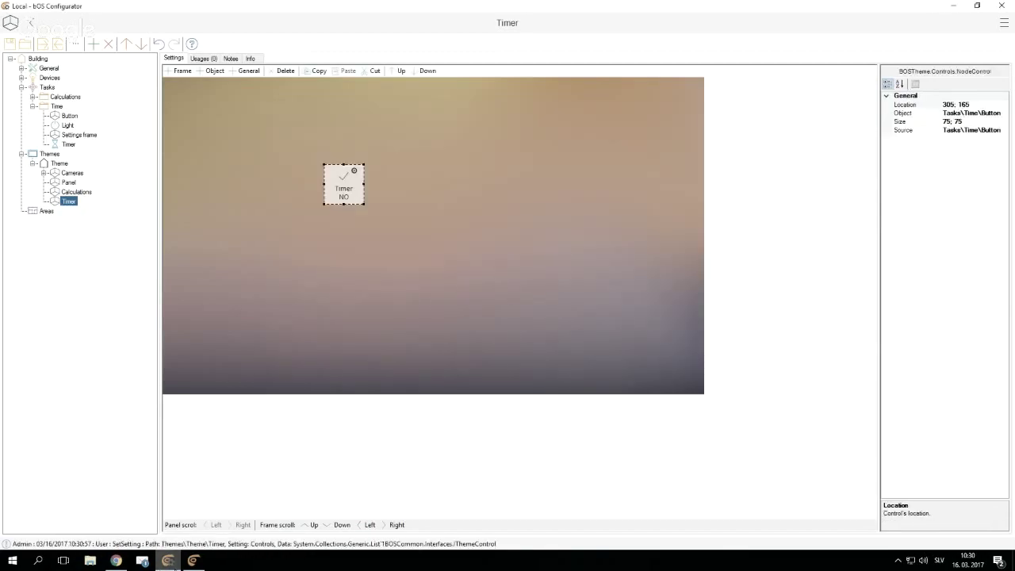
Step: Switch to bOS Client, go to the Timer panel, and open the settings form of its Timer button
{"action": "left_click", "coordinate": [199, 561]}
{"action": "left_click", "coordinate": [619, 526]}
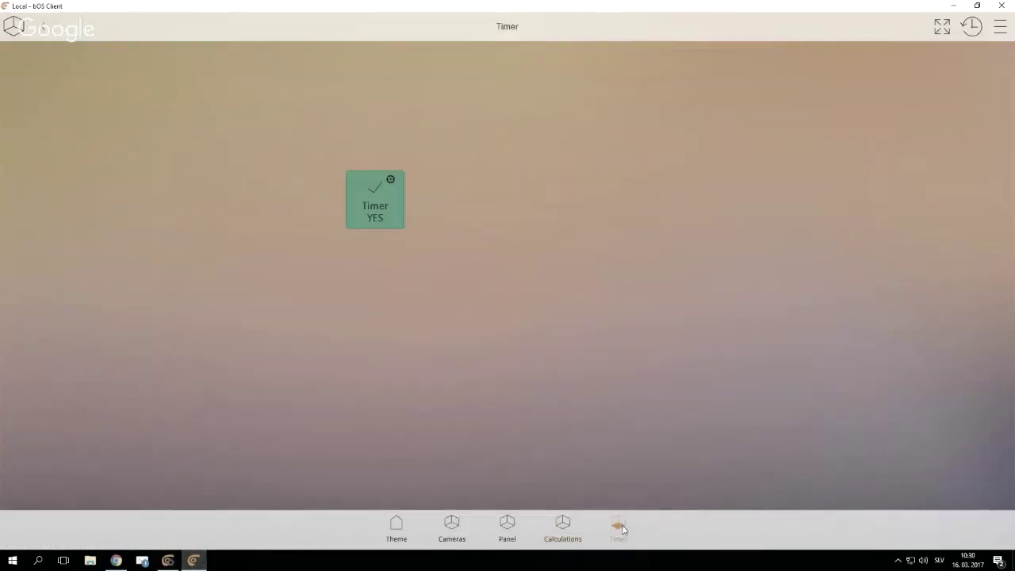
{"action": "left_click", "coordinate": [376, 216]}
{"action": "left_click", "coordinate": [372, 204]}
{"action": "left_click", "coordinate": [372, 204]}
{"action": "left_click", "coordinate": [373, 204]}
{"action": "left_click", "coordinate": [373, 204]}
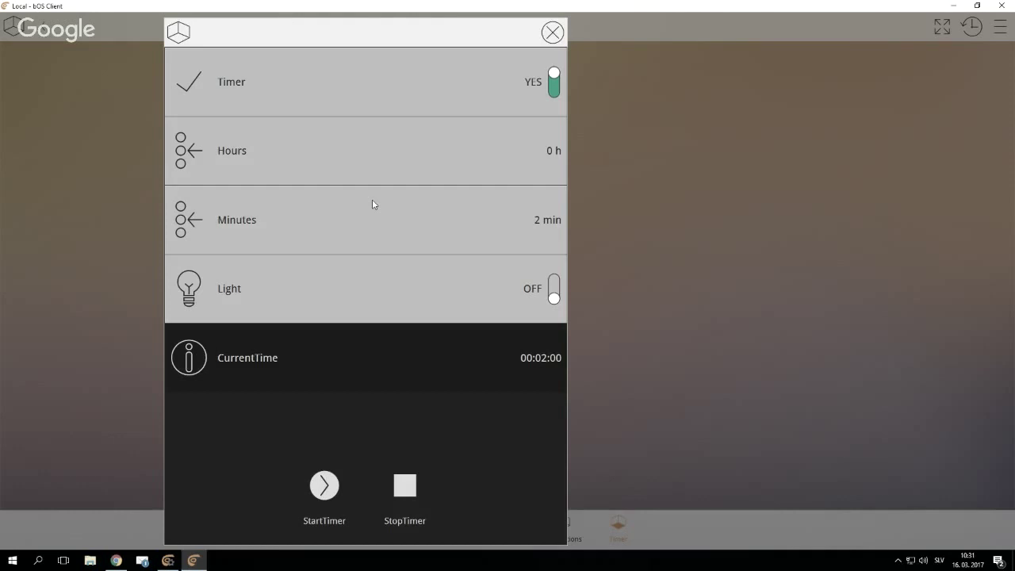
Step: Set the timer's Hours to 2 and raise its Minutes value by two steps in the settings form
{"action": "left_click", "coordinate": [250, 164]}
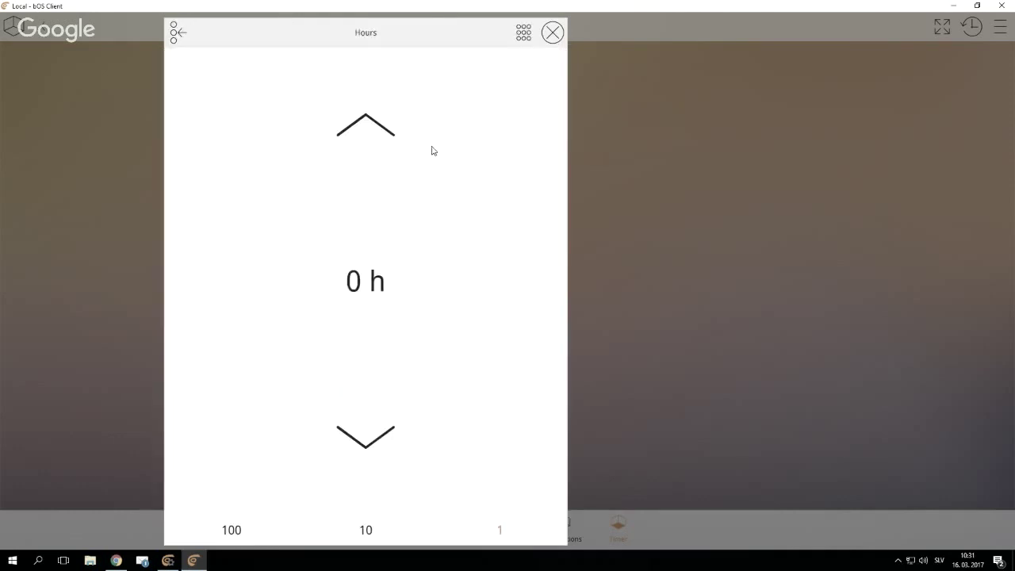
{"action": "left_click", "coordinate": [347, 131]}
{"action": "left_click", "coordinate": [346, 131]}
{"action": "left_click", "coordinate": [705, 287]}
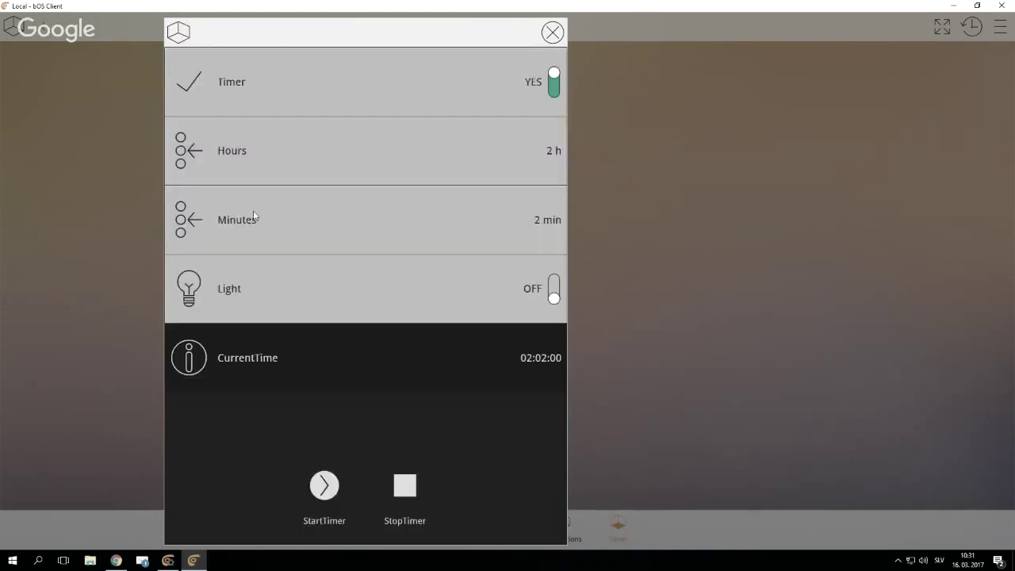
{"action": "left_click", "coordinate": [253, 216]}
{"action": "left_click", "coordinate": [288, 198]}
{"action": "left_click", "coordinate": [288, 198]}
{"action": "left_click", "coordinate": [784, 218]}
Step: Toggle the Light on and off again, start the timer, and close the settings form
{"action": "left_click", "coordinate": [361, 284]}
{"action": "left_click", "coordinate": [348, 273]}
{"action": "left_click", "coordinate": [342, 502]}
{"action": "left_click", "coordinate": [580, 300]}
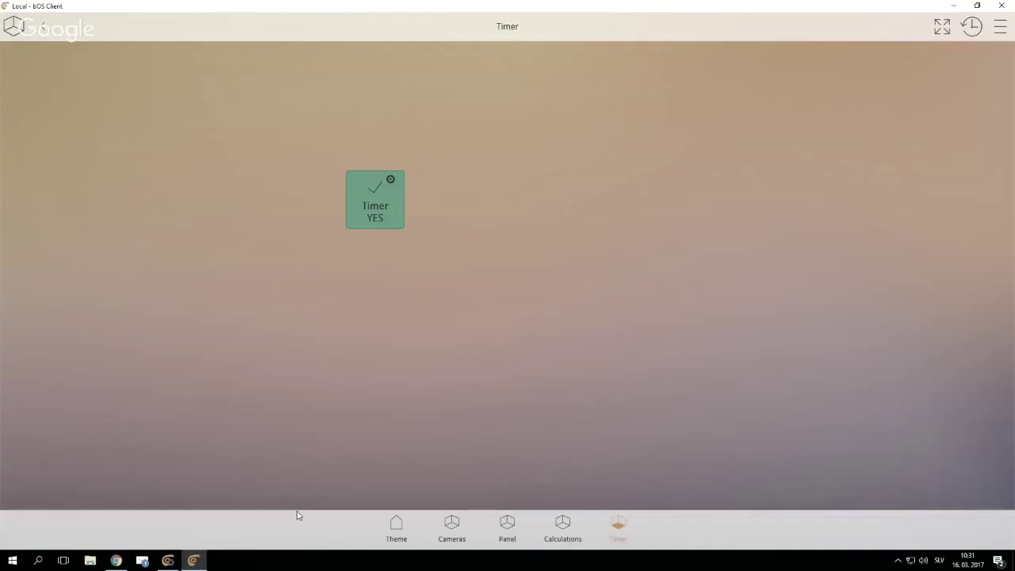
Step: Switch back to bOS Configurator and add a Tasks folder named Holiday under Tasks
{"action": "key", "text": "alt+Tab"}
{"action": "left_click", "coordinate": [33, 106]}
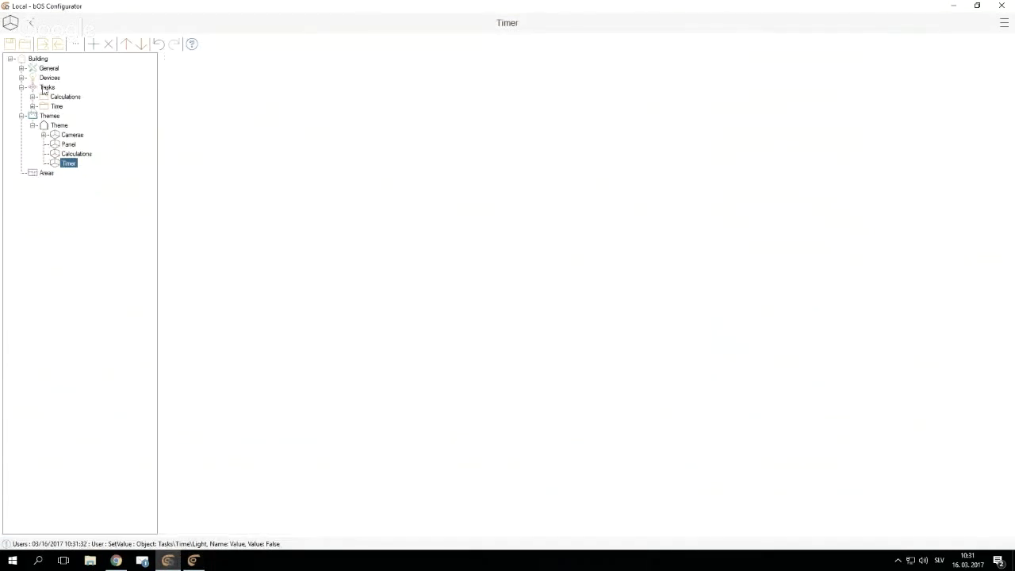
{"action": "right_click", "coordinate": [47, 88]}
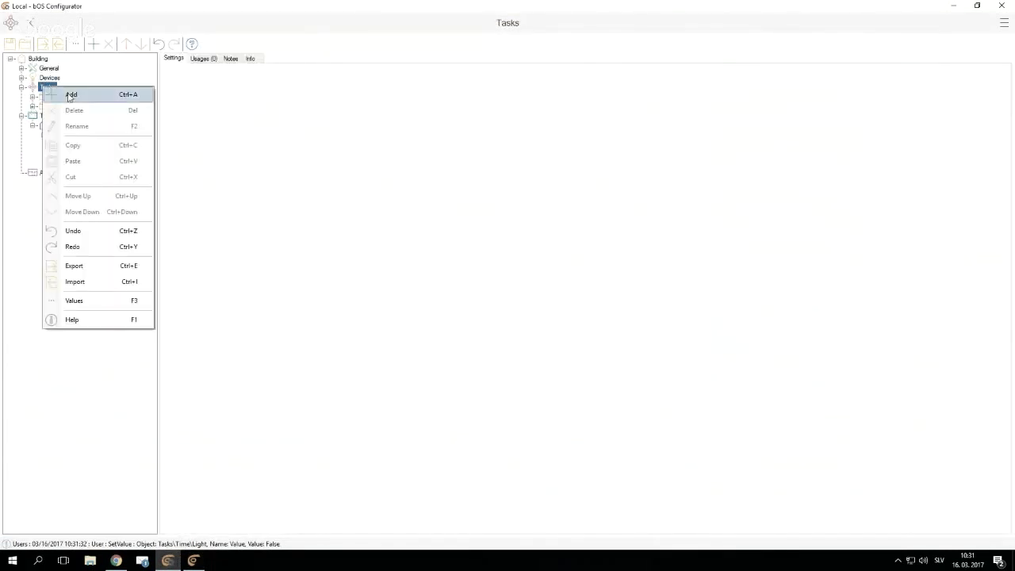
{"action": "left_click", "coordinate": [70, 94]}
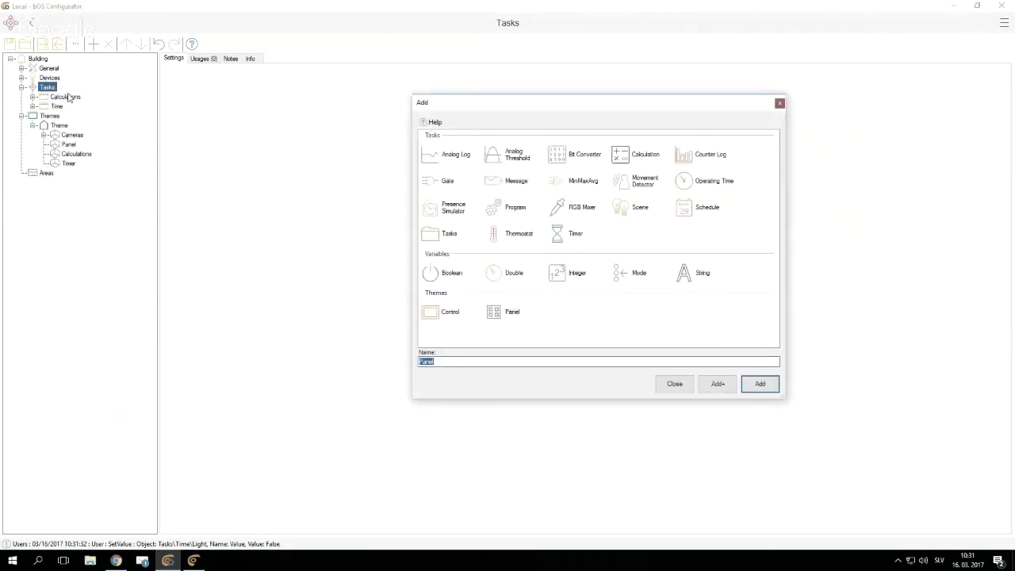
{"action": "left_click", "coordinate": [430, 239]}
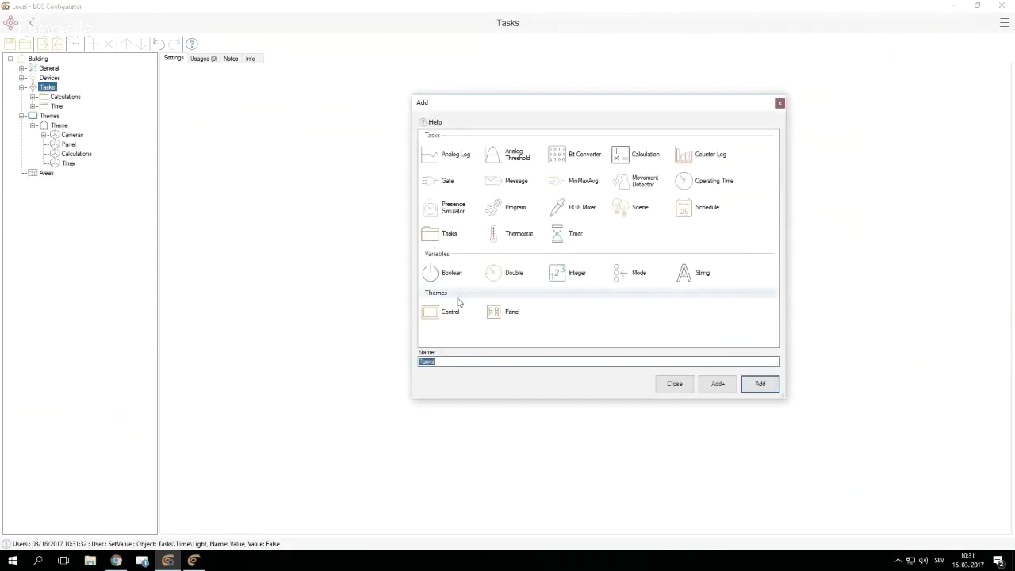
{"action": "type", "text": "Holiday"}
{"action": "key", "text": "Return"}
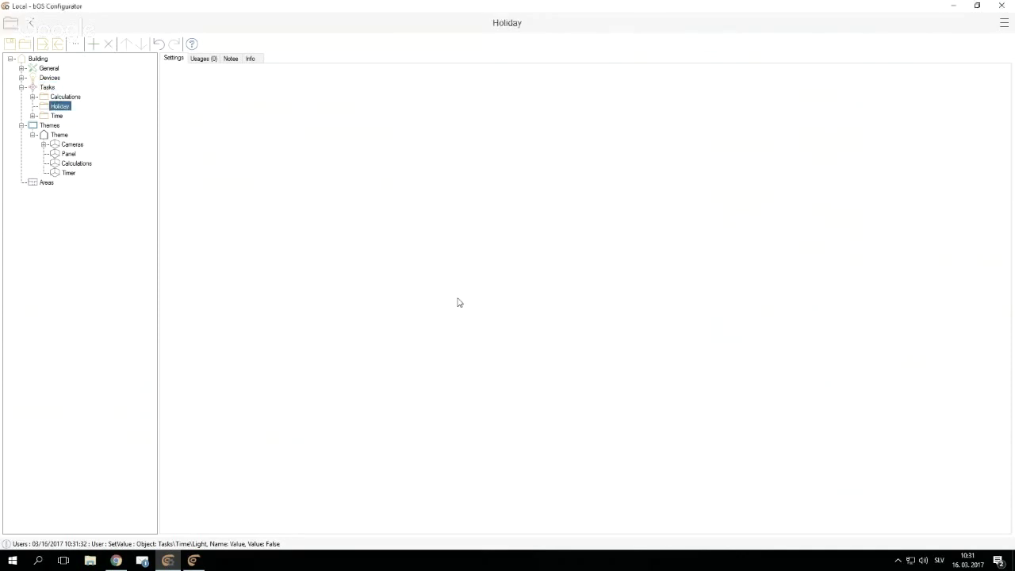
Step: Add a FixedDay holiday named Webinar with month 3 and day 16 to the general Time settings
{"action": "left_click", "coordinate": [22, 68]}
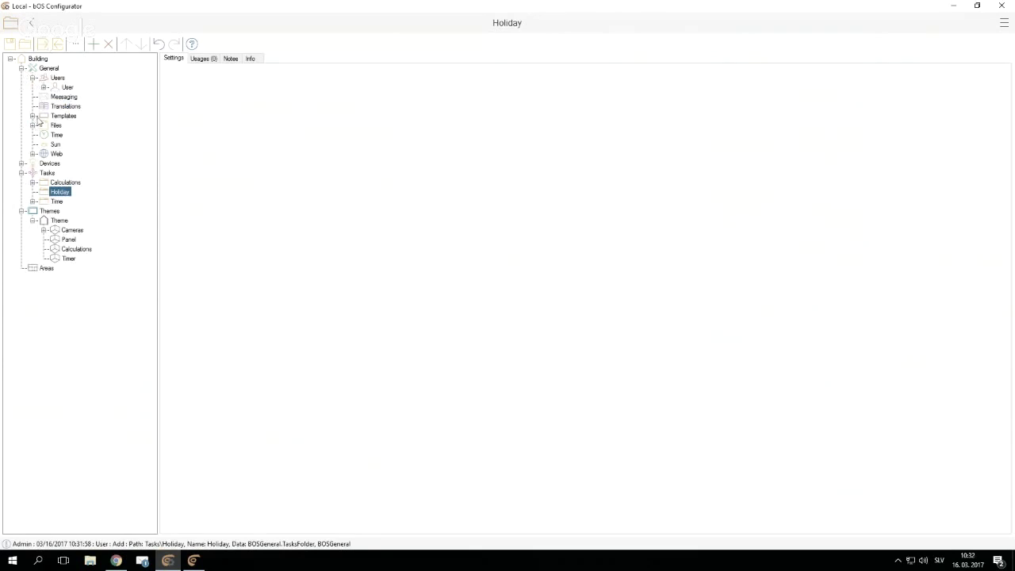
{"action": "left_click", "coordinate": [54, 134]}
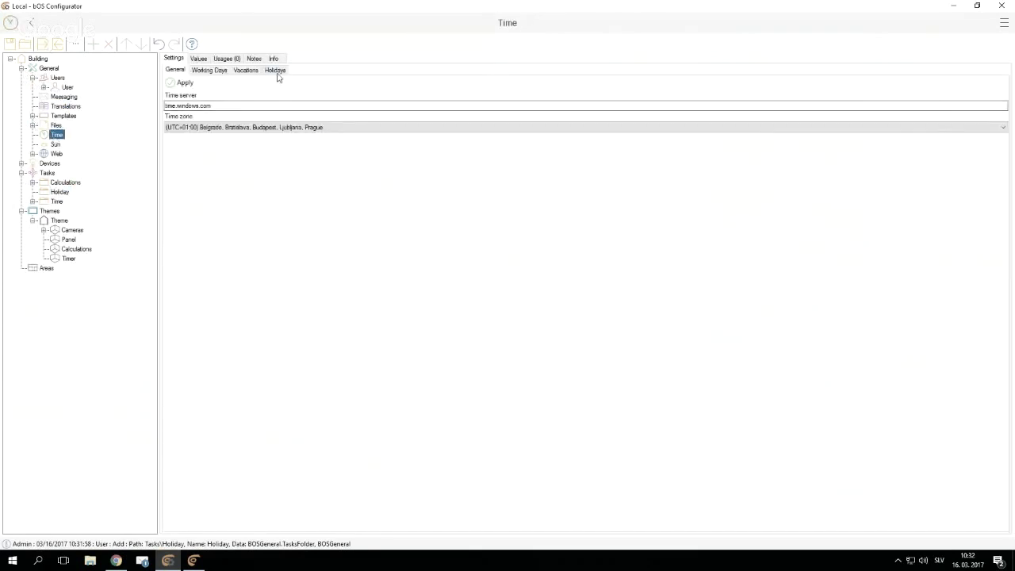
{"action": "left_click", "coordinate": [275, 71]}
{"action": "left_click", "coordinate": [180, 83]}
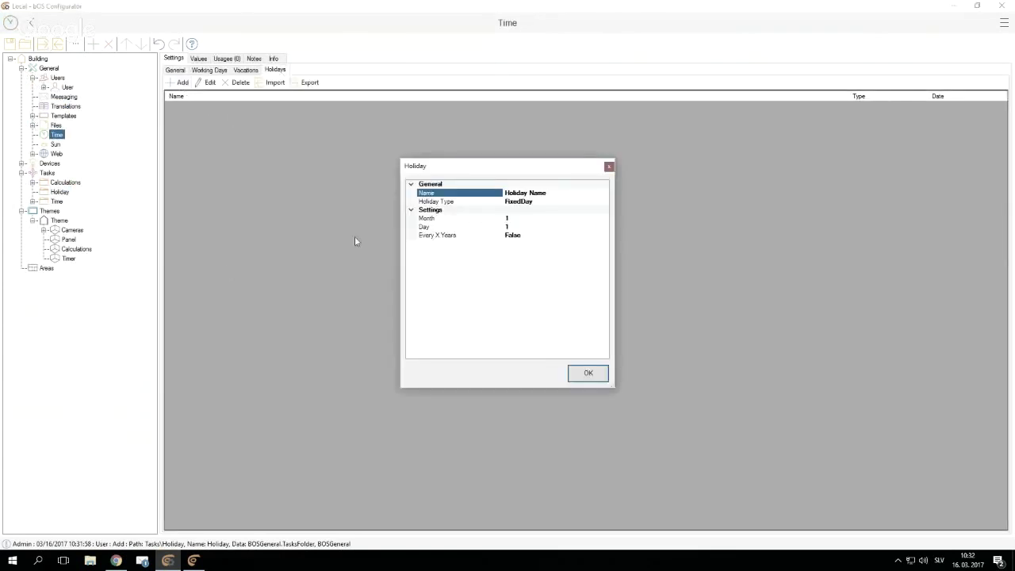
{"action": "left_click_drag", "start_coordinate": [554, 191], "coordinate": [478, 196]}
{"action": "type", "text": "Webinar"}
{"action": "left_click", "coordinate": [520, 218]}
{"action": "type", "text": "3"}
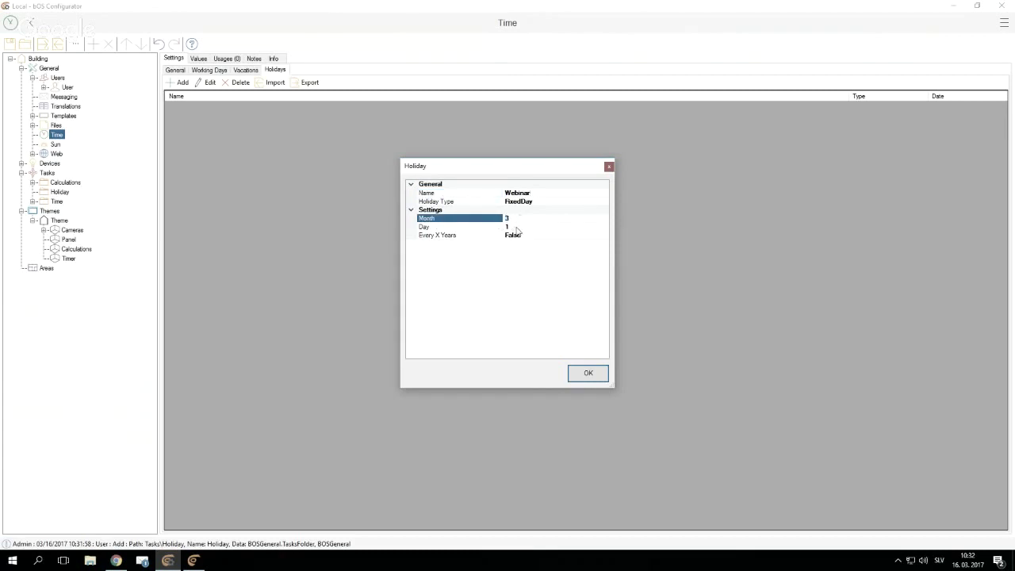
{"action": "left_click", "coordinate": [517, 228]}
{"action": "type", "text": "6"}
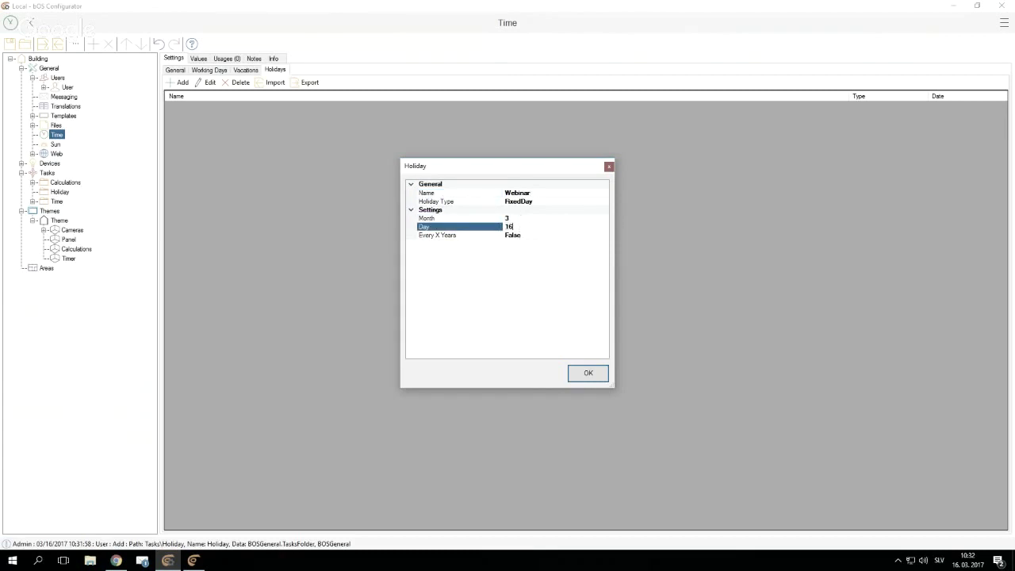
{"action": "left_click", "coordinate": [587, 373]}
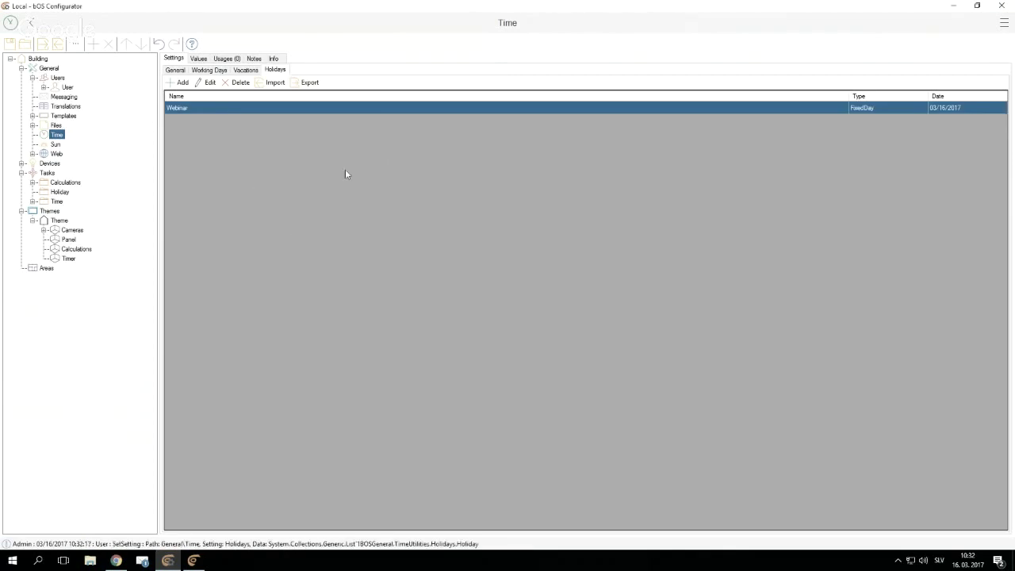
Step: Add a Program task with the default name to the Holiday folder
{"action": "left_click", "coordinate": [58, 192]}
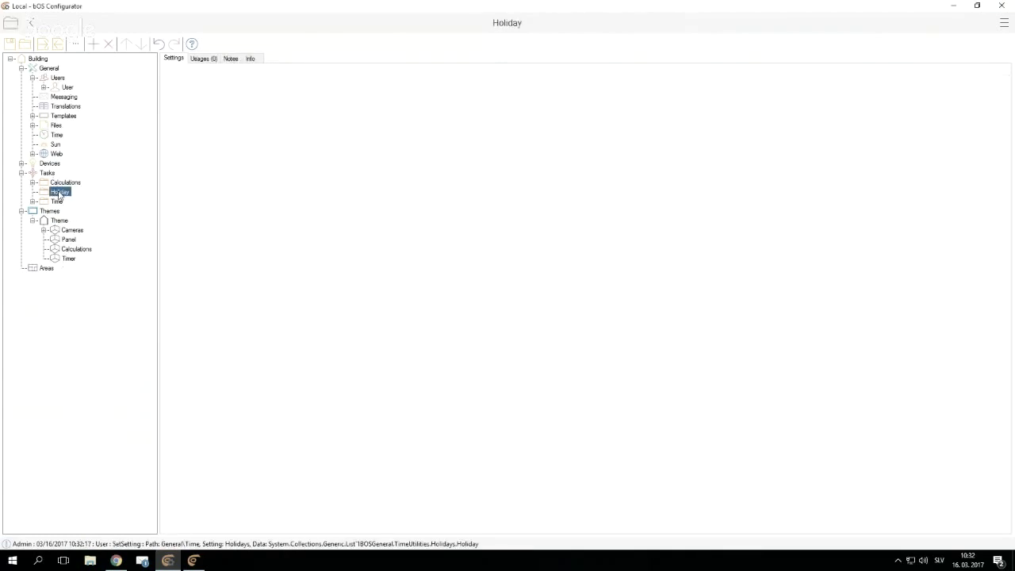
{"action": "right_click", "coordinate": [59, 195]}
{"action": "left_click", "coordinate": [77, 203]}
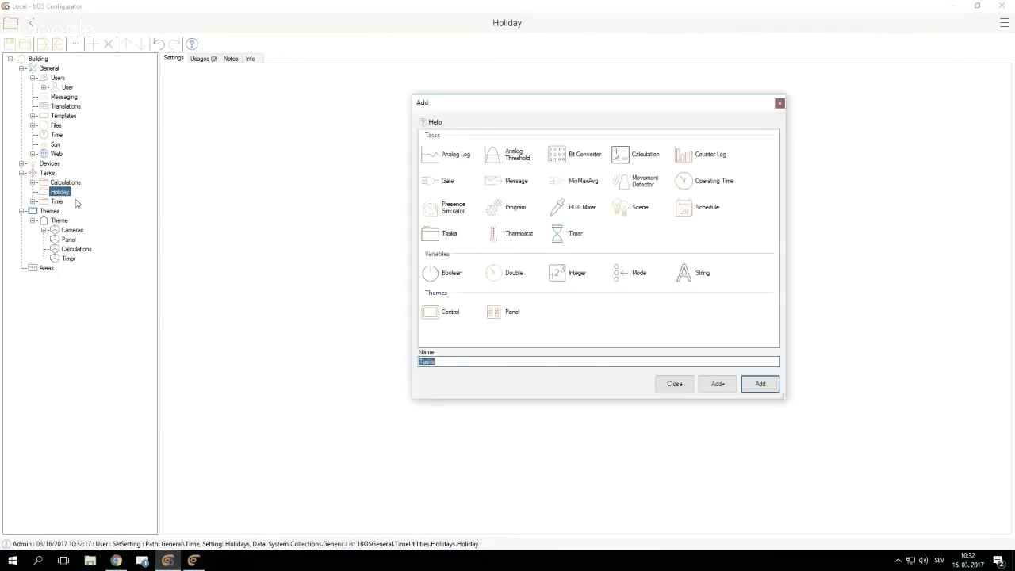
{"action": "left_click", "coordinate": [503, 211]}
{"action": "left_click", "coordinate": [757, 384]}
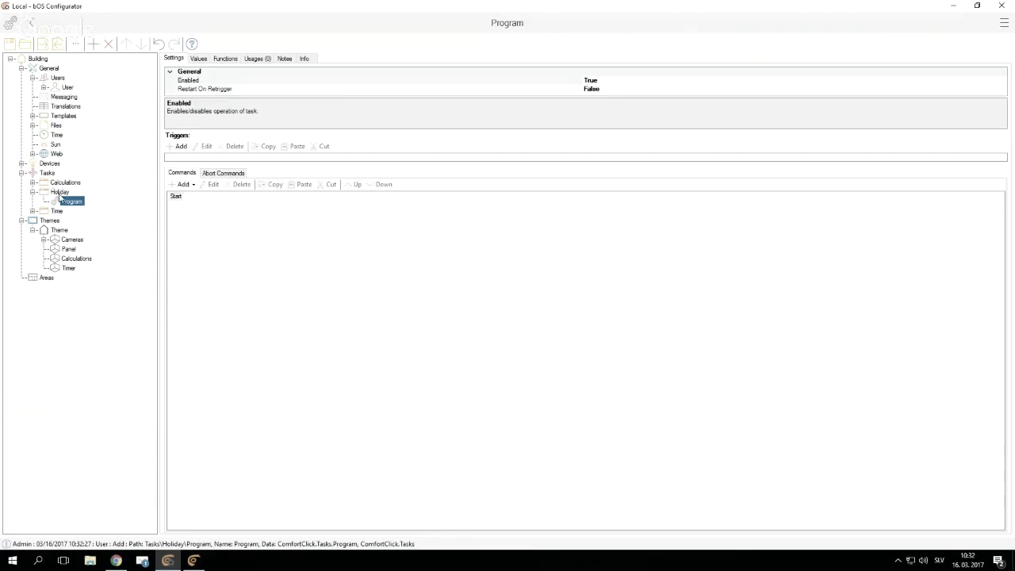
Step: Add two Boolean variables named Light 1 and Light 2 to the Holiday folder
{"action": "right_click", "coordinate": [59, 192]}
{"action": "left_click", "coordinate": [87, 202]}
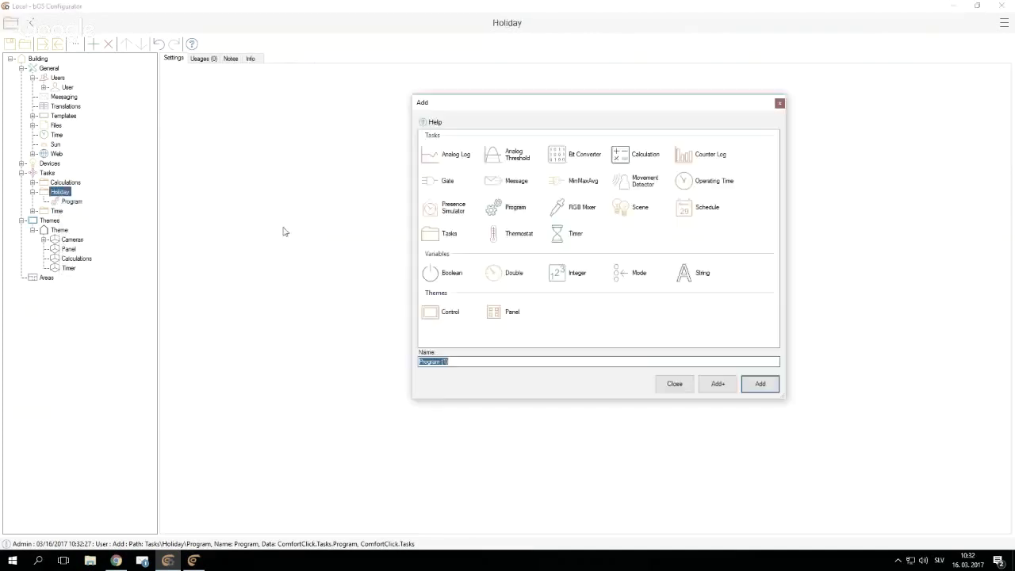
{"action": "type", "text": "Light 1"}
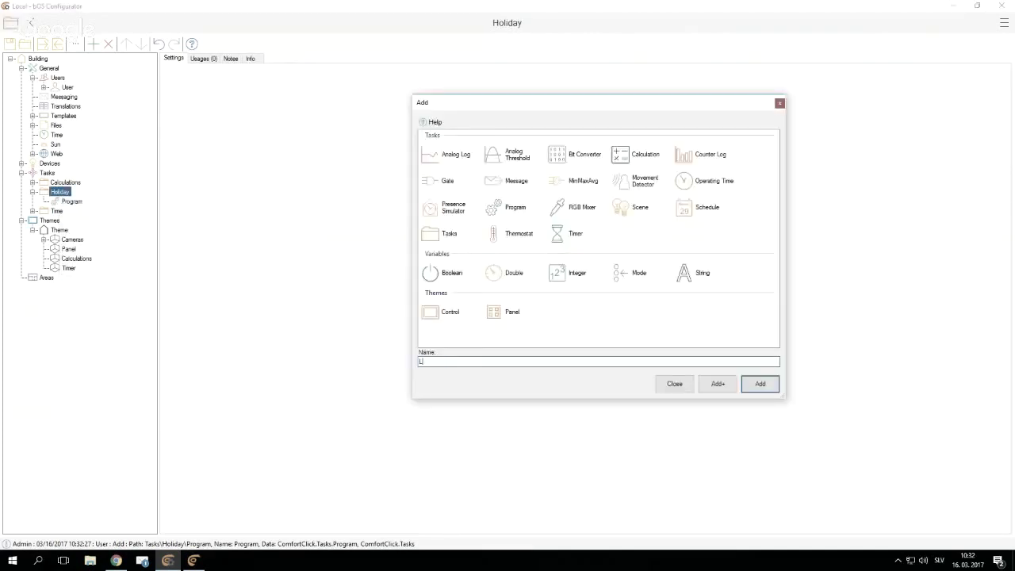
{"action": "left_click", "coordinate": [717, 383]}
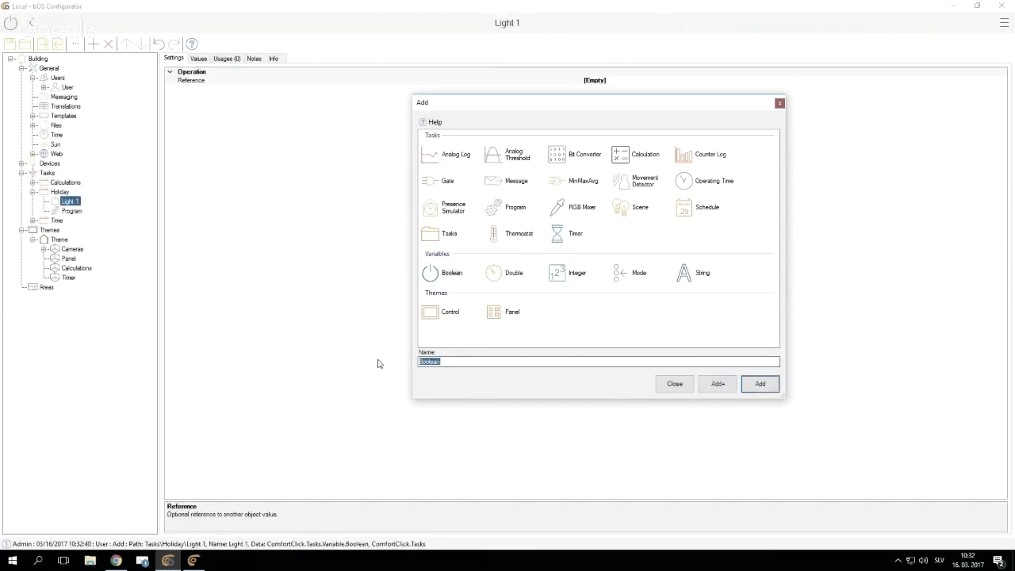
{"action": "type", "text": "Light 2"}
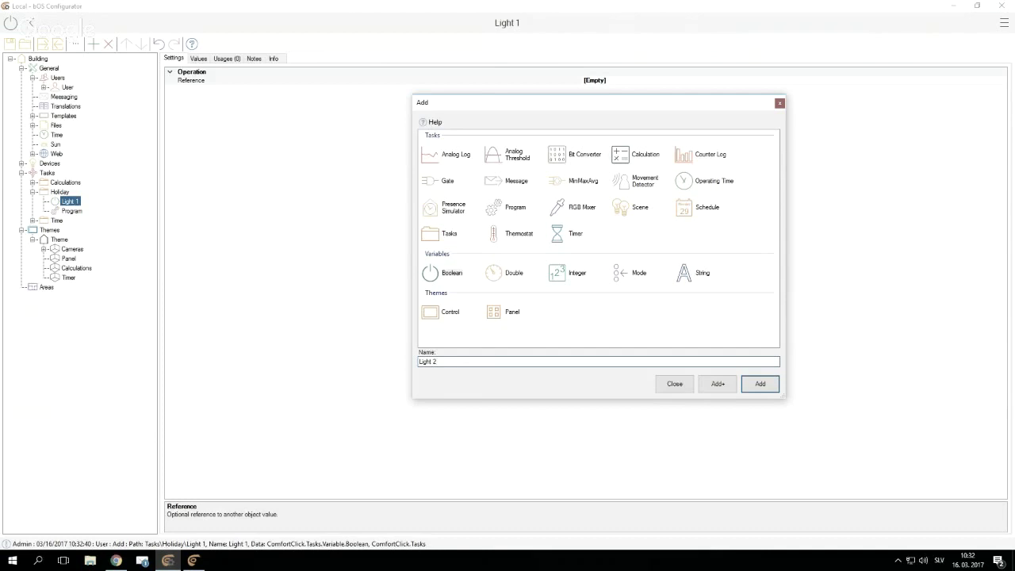
{"action": "left_click", "coordinate": [760, 384]}
Step: Add a Scene task with the default name to the Holiday folder
{"action": "right_click", "coordinate": [60, 192]}
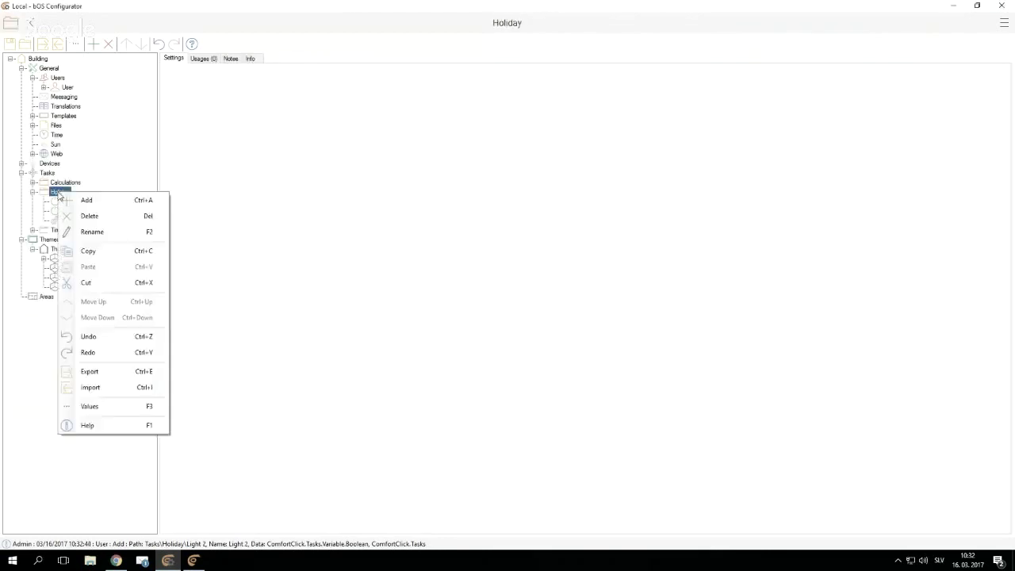
{"action": "left_click", "coordinate": [76, 200]}
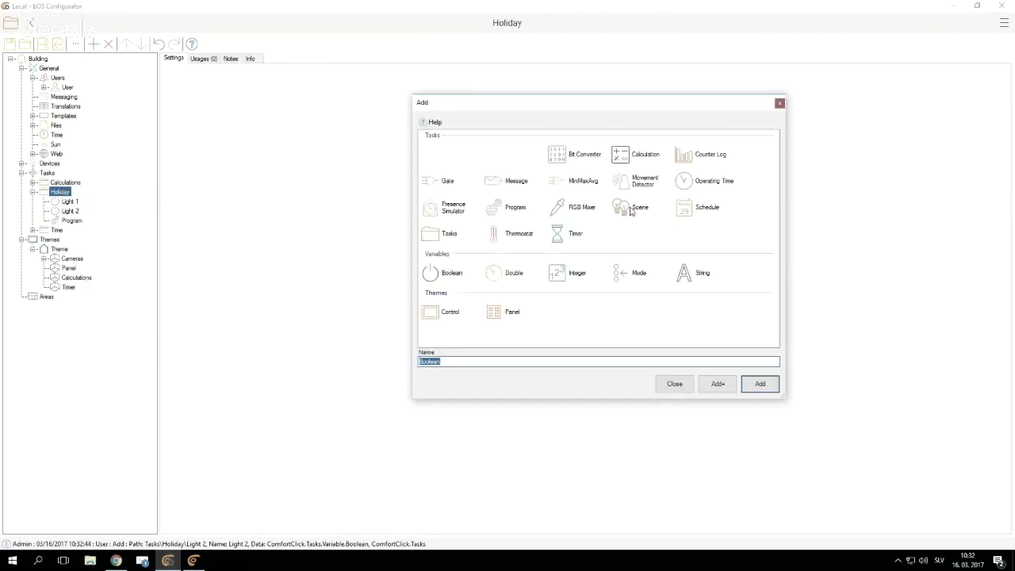
{"action": "double_click", "coordinate": [627, 211]}
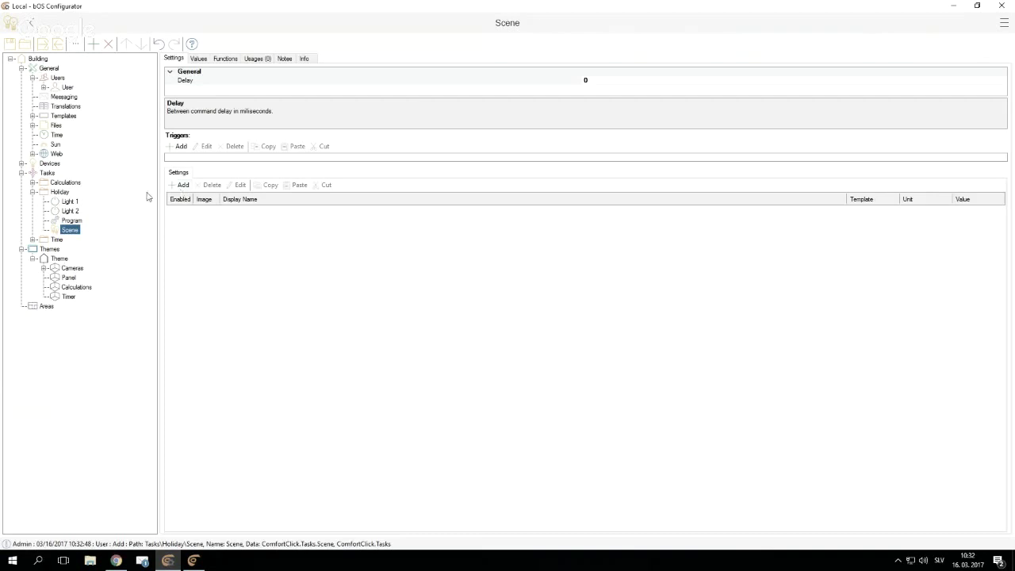
Step: Assign the Lamp template to the values of Light 1 and Light 2
{"action": "left_click", "coordinate": [73, 202]}
{"action": "left_click", "coordinate": [198, 59]}
{"action": "left_click", "coordinate": [847, 84]}
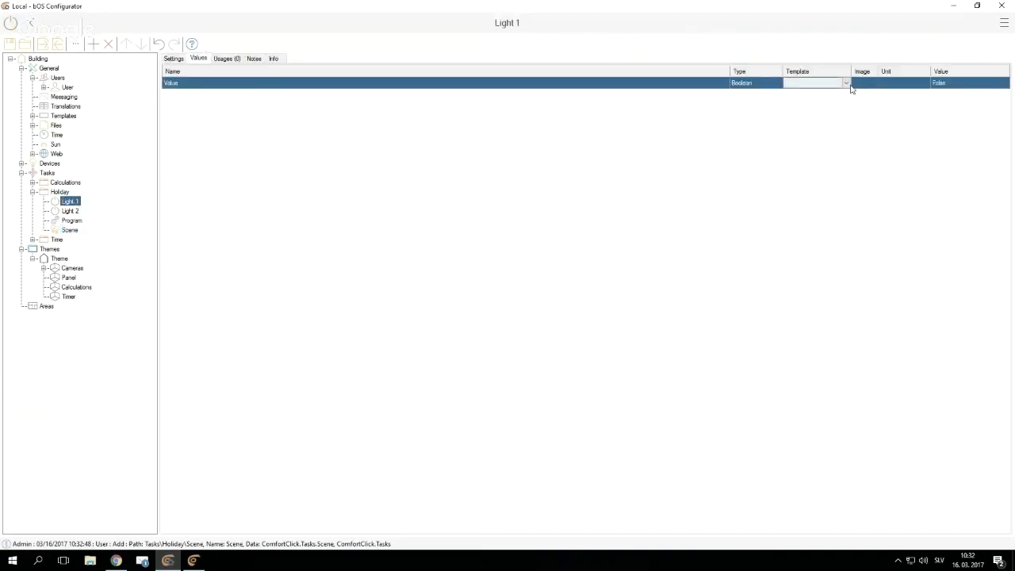
{"action": "left_click", "coordinate": [846, 82]}
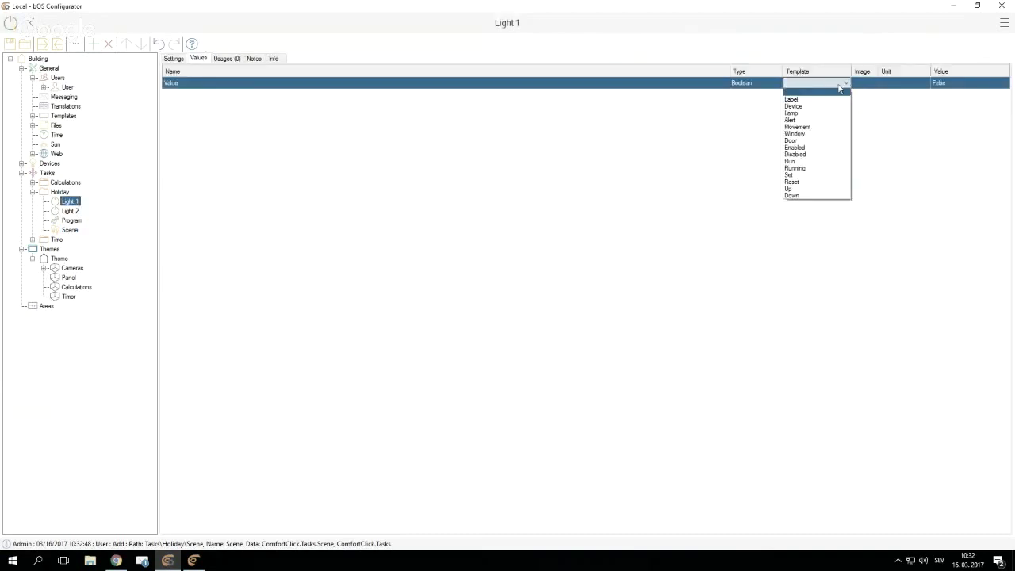
{"action": "left_click", "coordinate": [793, 113]}
{"action": "left_click", "coordinate": [69, 211]}
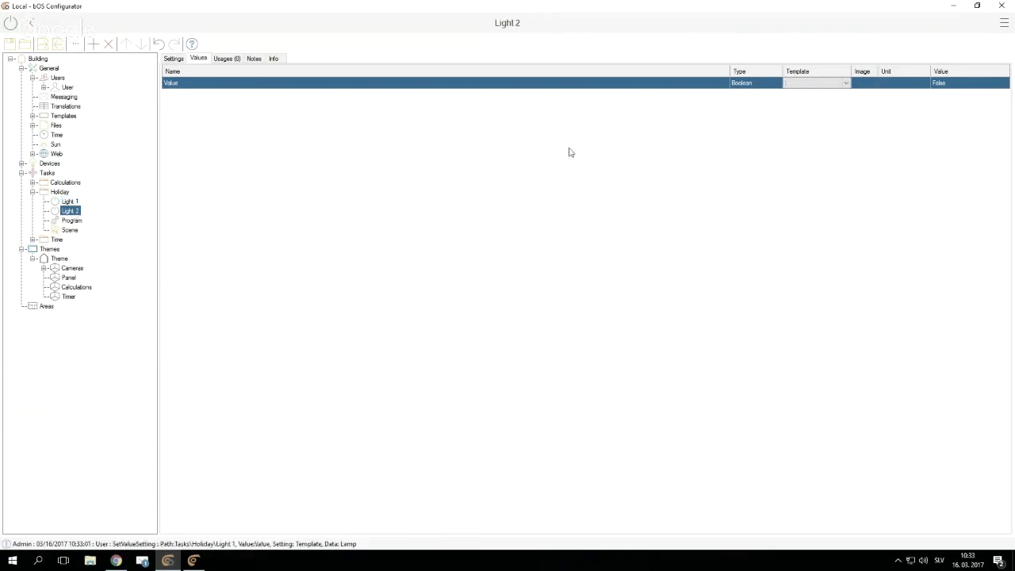
{"action": "left_click", "coordinate": [847, 83]}
{"action": "left_click", "coordinate": [847, 82]}
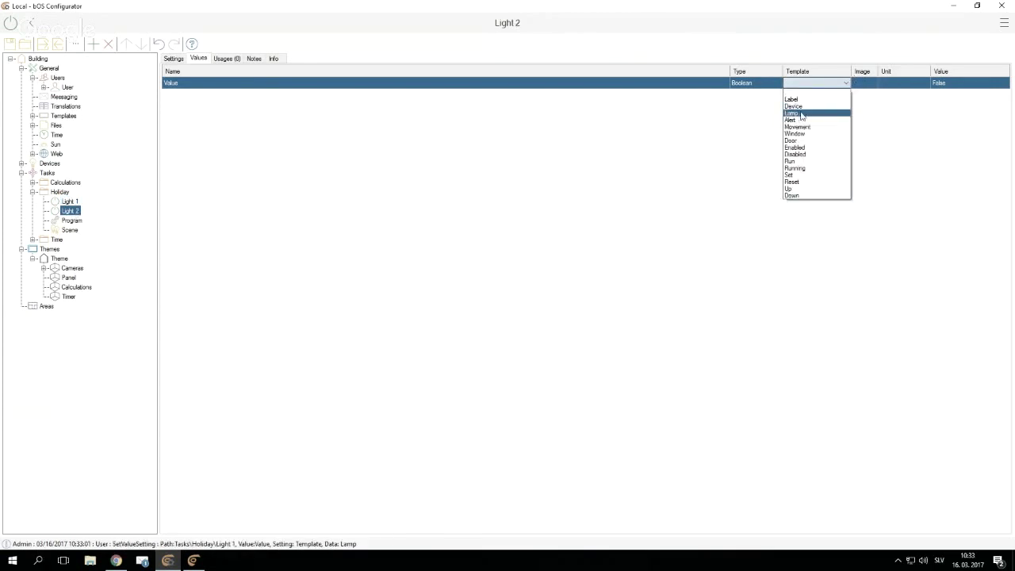
{"action": "left_click", "coordinate": [800, 116]}
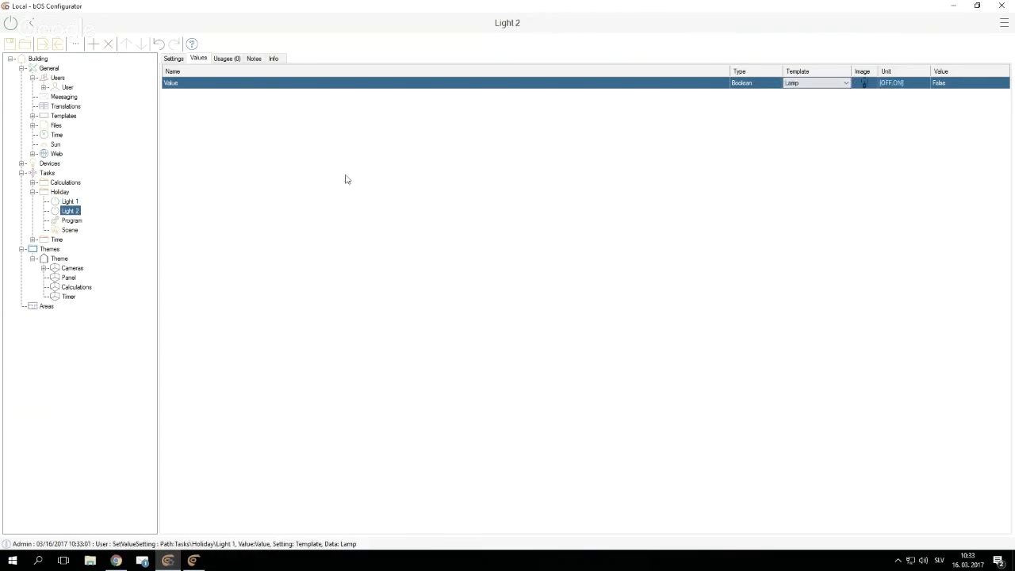
Step: Add the Light 1 and Light 2 values from the Holiday folder to the Scene's settings
{"action": "left_click", "coordinate": [69, 230]}
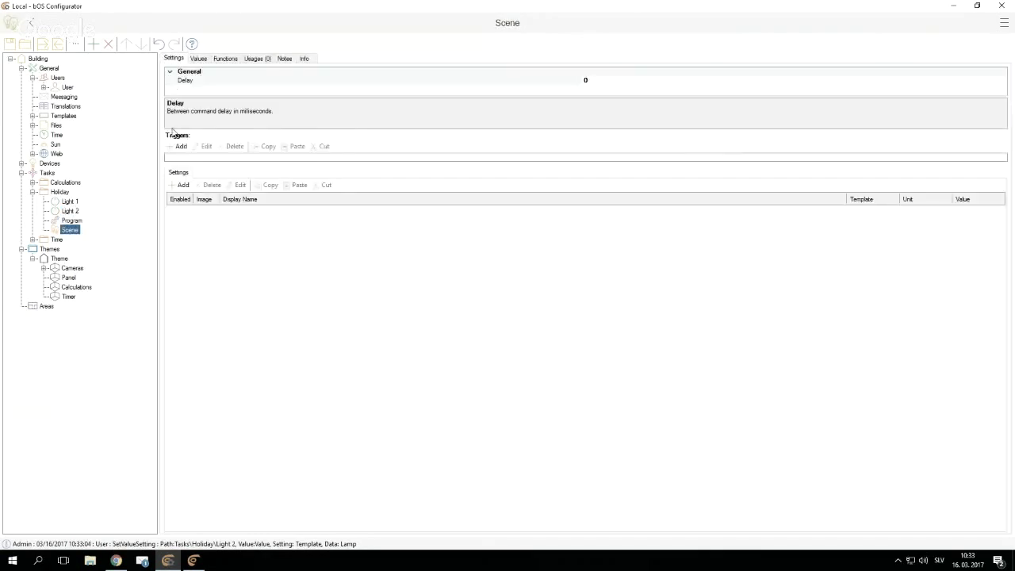
{"action": "left_click", "coordinate": [180, 184]}
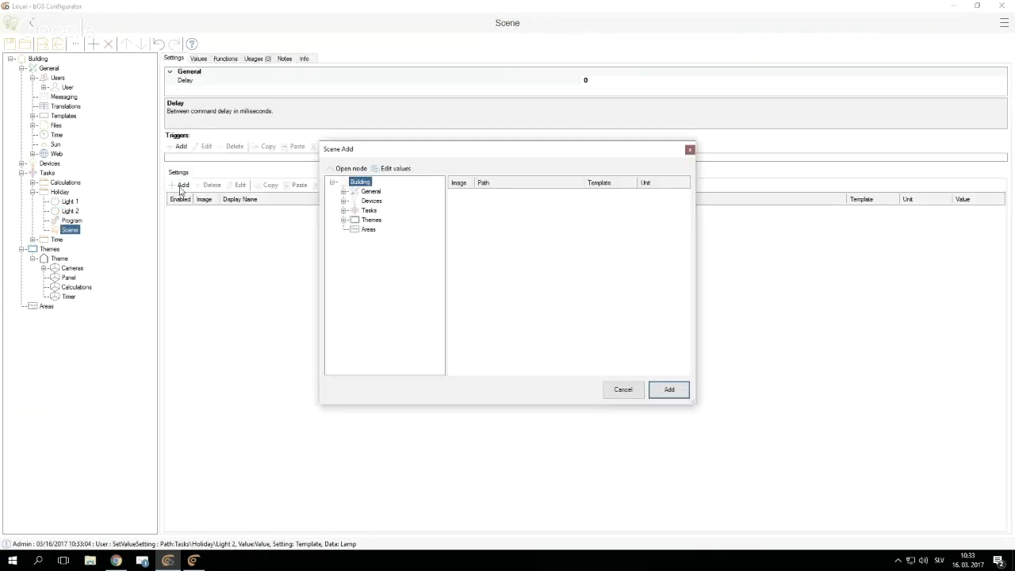
{"action": "left_click", "coordinate": [344, 210]}
{"action": "left_click", "coordinate": [354, 229]}
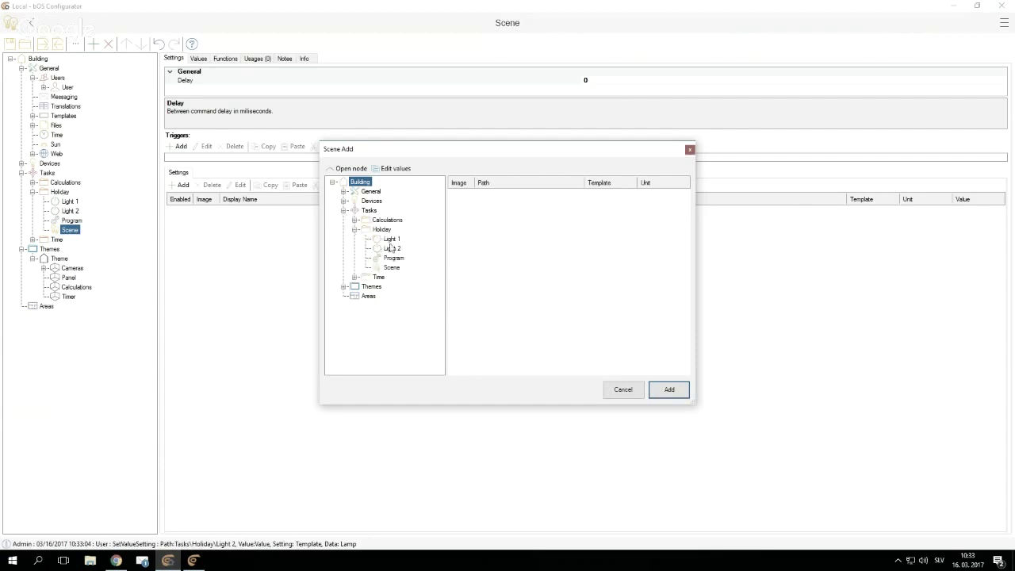
{"action": "left_click", "coordinate": [384, 229]}
{"action": "left_click", "coordinate": [500, 230]}
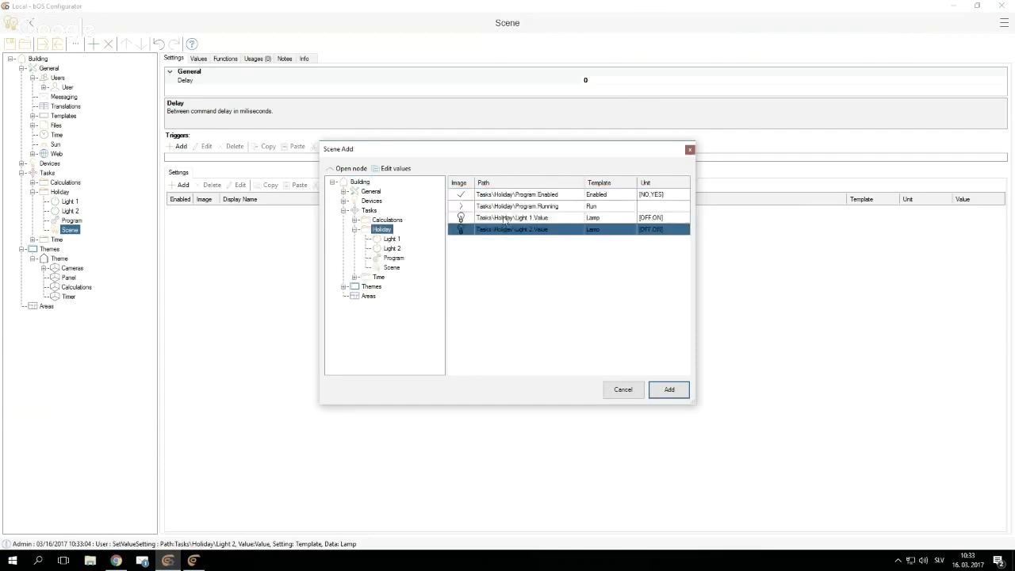
{"action": "left_click", "coordinate": [505, 220], "text": "ctrl"}
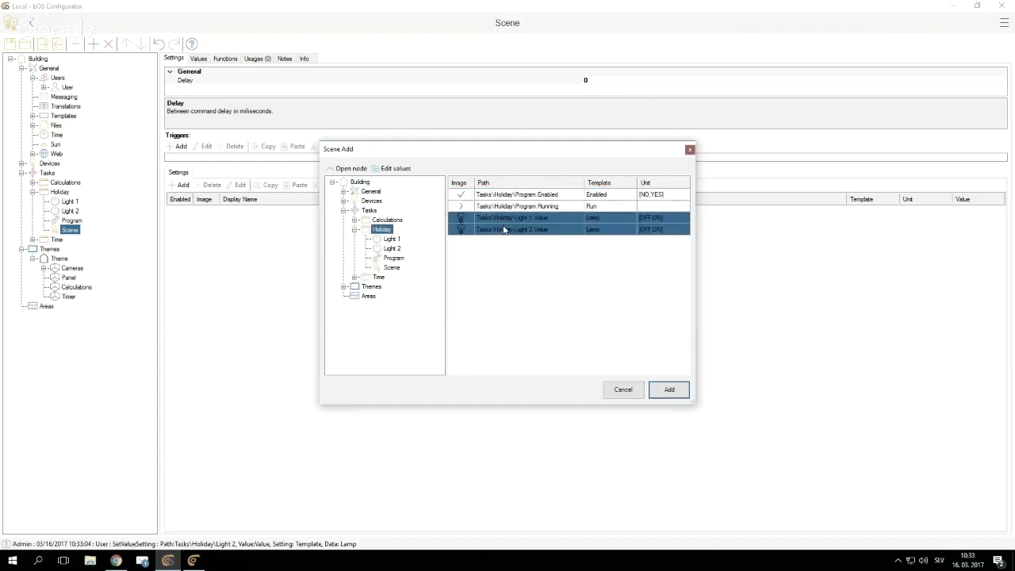
{"action": "left_click", "coordinate": [668, 389]}
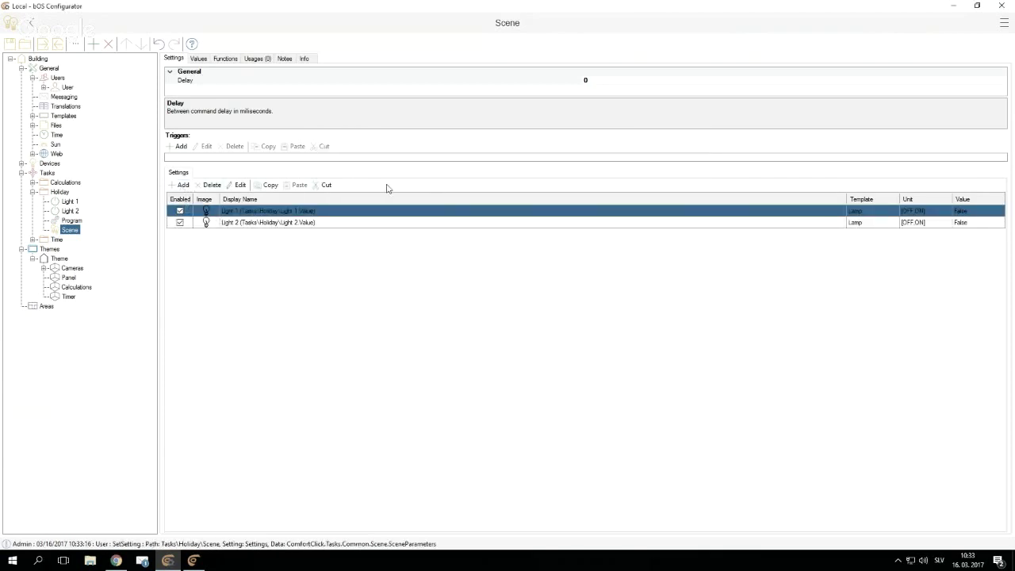
{"action": "left_click", "coordinate": [180, 185]}
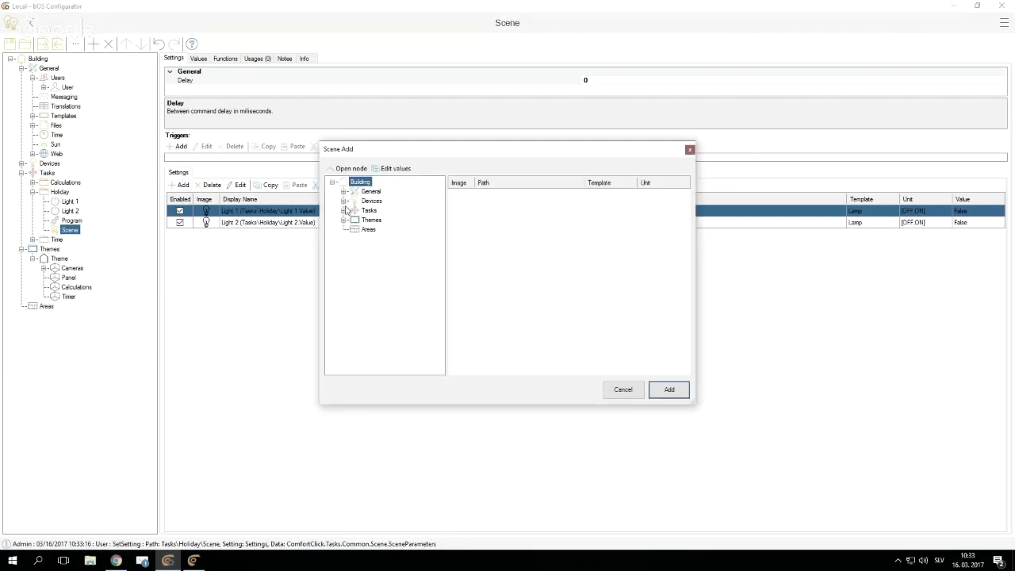
{"action": "key", "text": "Escape"}
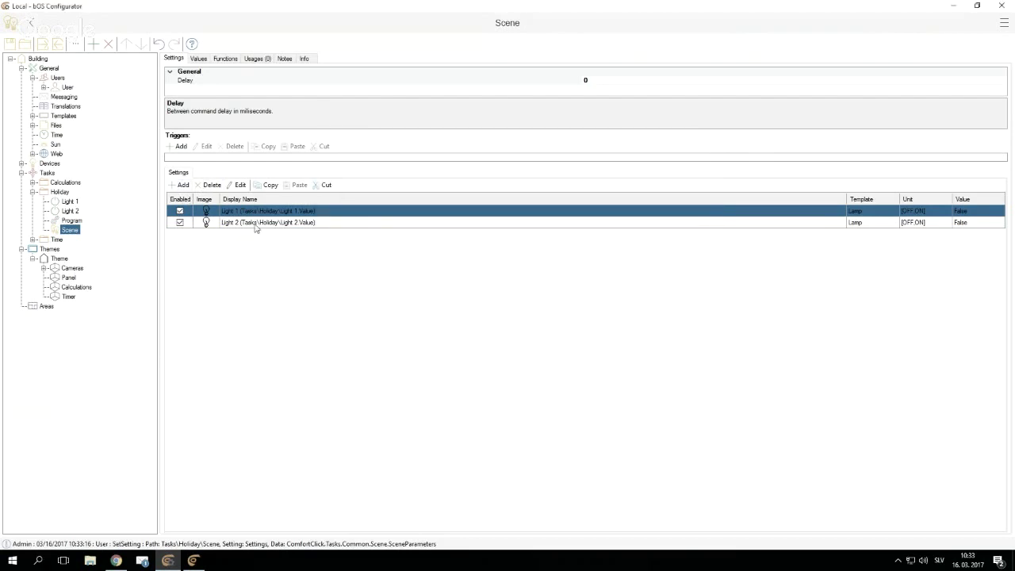
Step: Set the value of both lights in the Scene to True
{"action": "left_click", "coordinate": [781, 222], "text": "shift"}
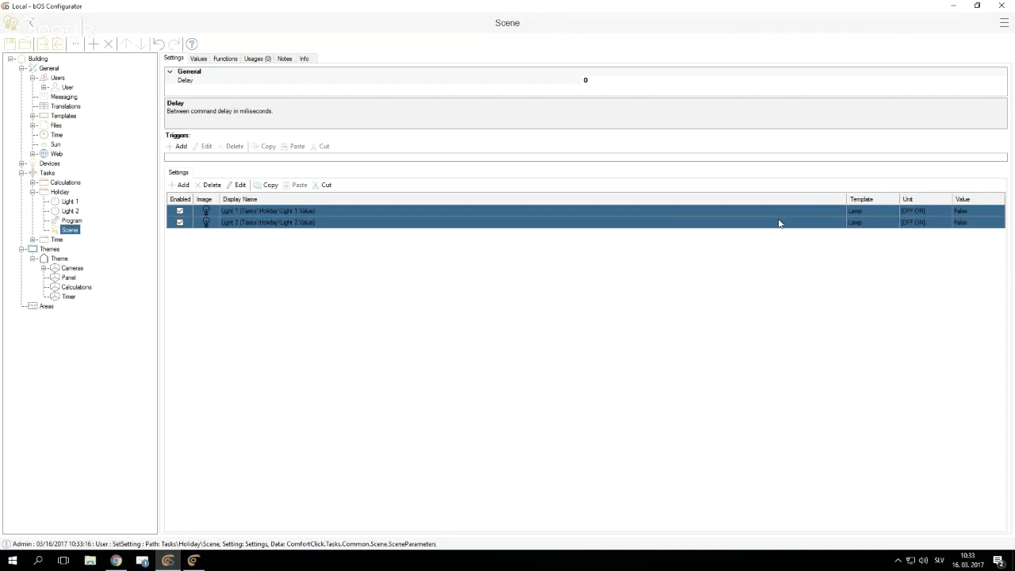
{"action": "right_click", "coordinate": [937, 217]}
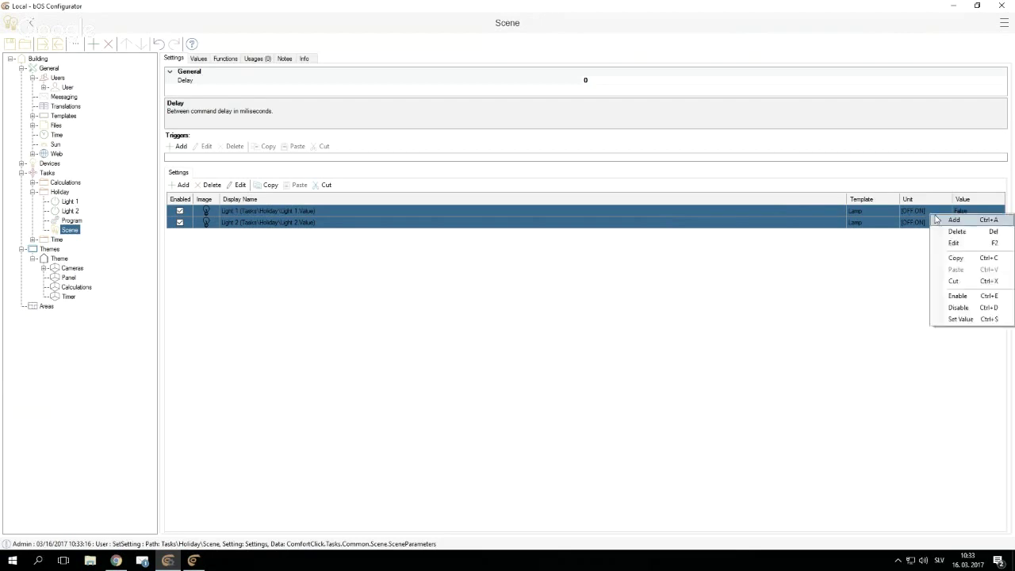
{"action": "left_click", "coordinate": [941, 319]}
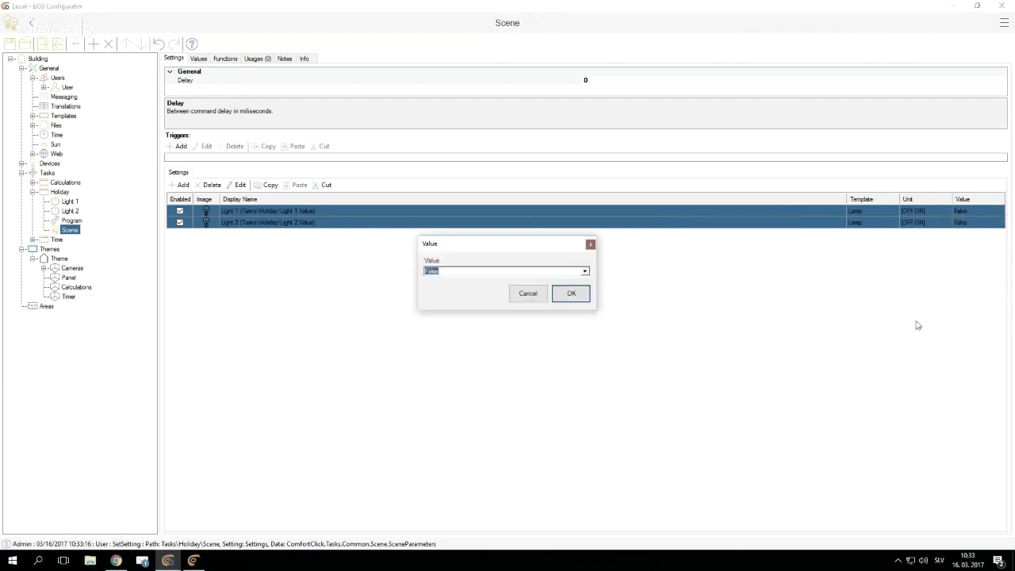
{"action": "left_click", "coordinate": [585, 270]}
{"action": "left_click", "coordinate": [453, 287]}
{"action": "left_click", "coordinate": [565, 294]}
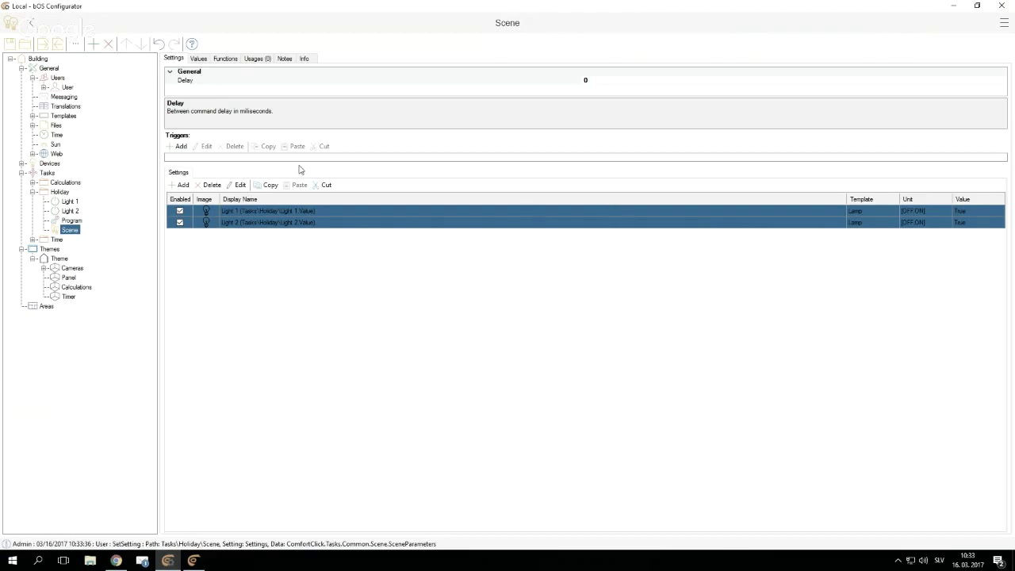
Step: Add a trigger to the Holiday Program that fires when the general Time object's TimeOfDay equals 20:00
{"action": "left_click", "coordinate": [60, 222]}
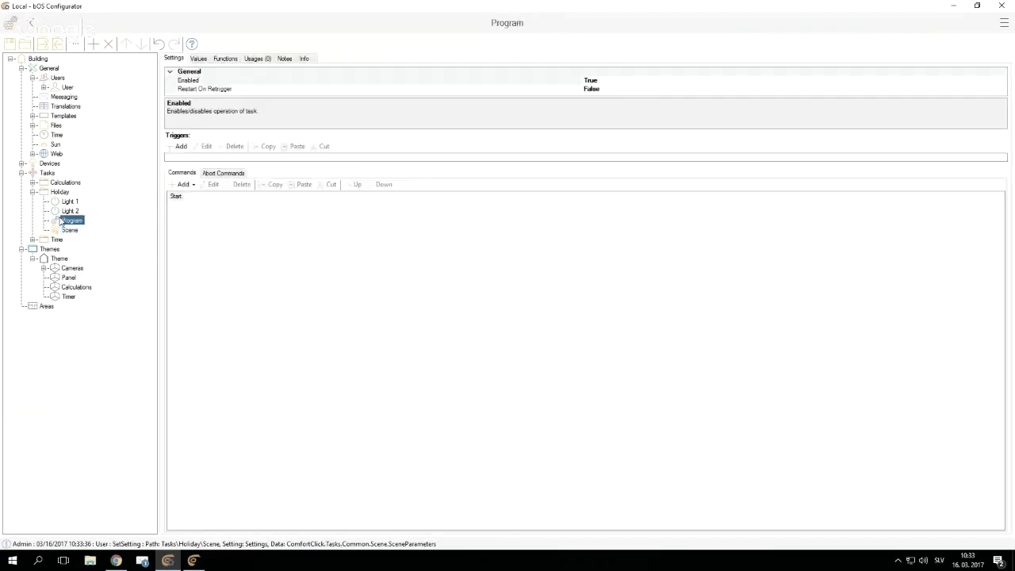
{"action": "left_click", "coordinate": [174, 147]}
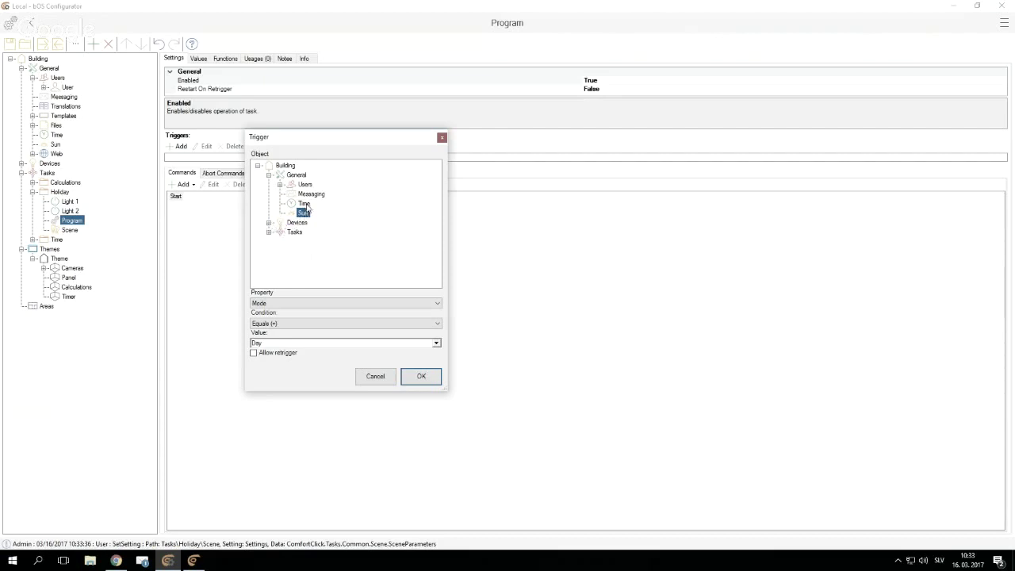
{"action": "left_click", "coordinate": [304, 204]}
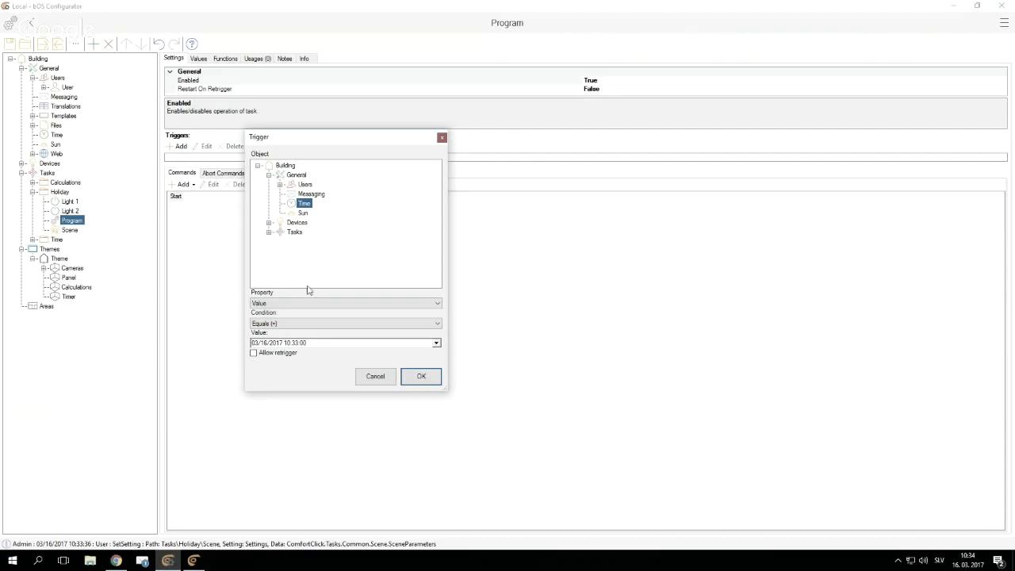
{"action": "left_click", "coordinate": [306, 213]}
{"action": "left_click", "coordinate": [303, 204]}
{"action": "left_click", "coordinate": [273, 303]}
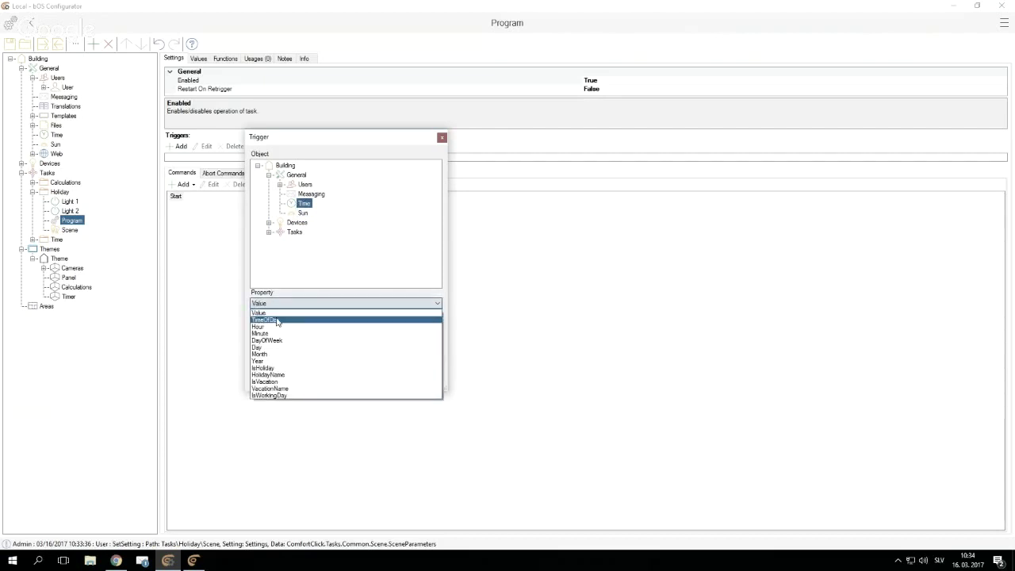
{"action": "left_click", "coordinate": [266, 319]}
{"action": "left_click_drag", "start_coordinate": [287, 342], "coordinate": [242, 366]}
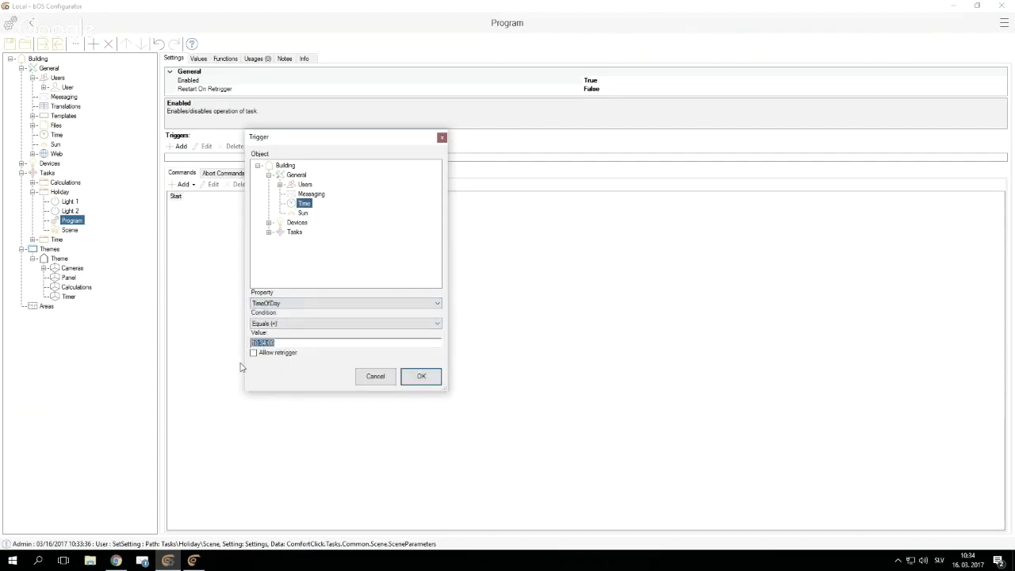
{"action": "type", "text": "20:00"}
{"action": "left_click", "coordinate": [420, 375]}
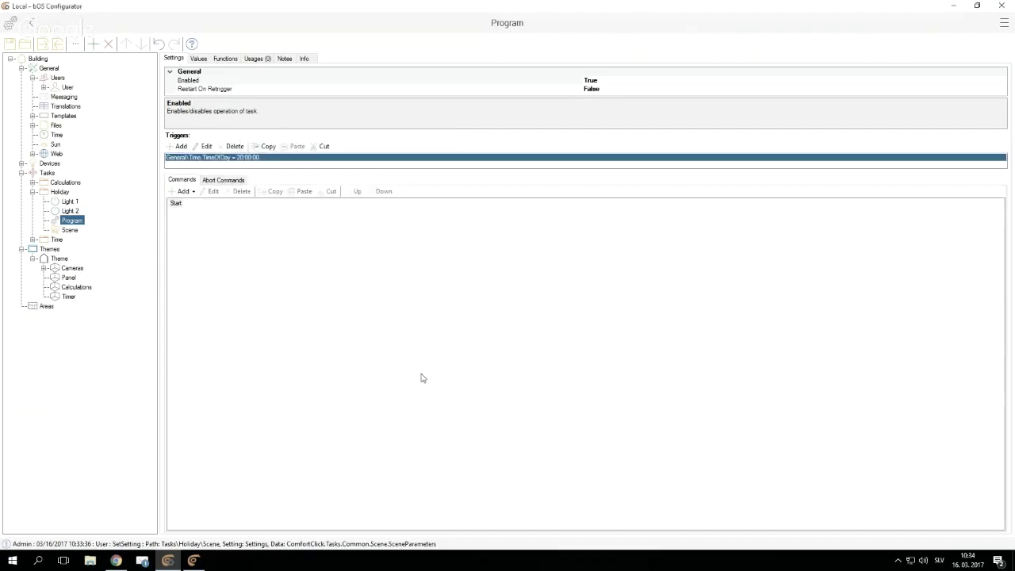
Step: Add an If command to the Program with the condition that the Time object's HolidayName equals Webinar
{"action": "left_click", "coordinate": [182, 191]}
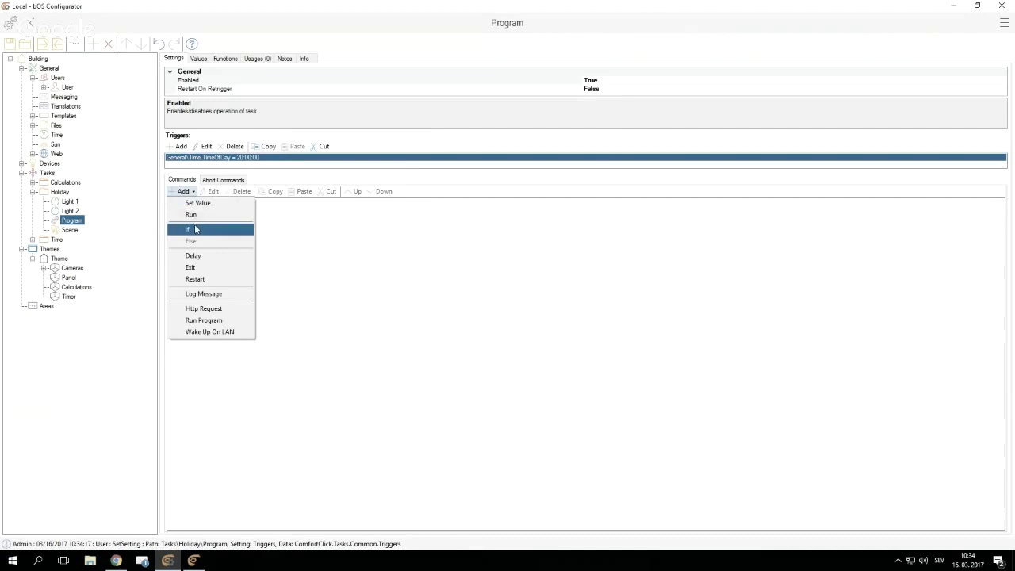
{"action": "left_click", "coordinate": [192, 229]}
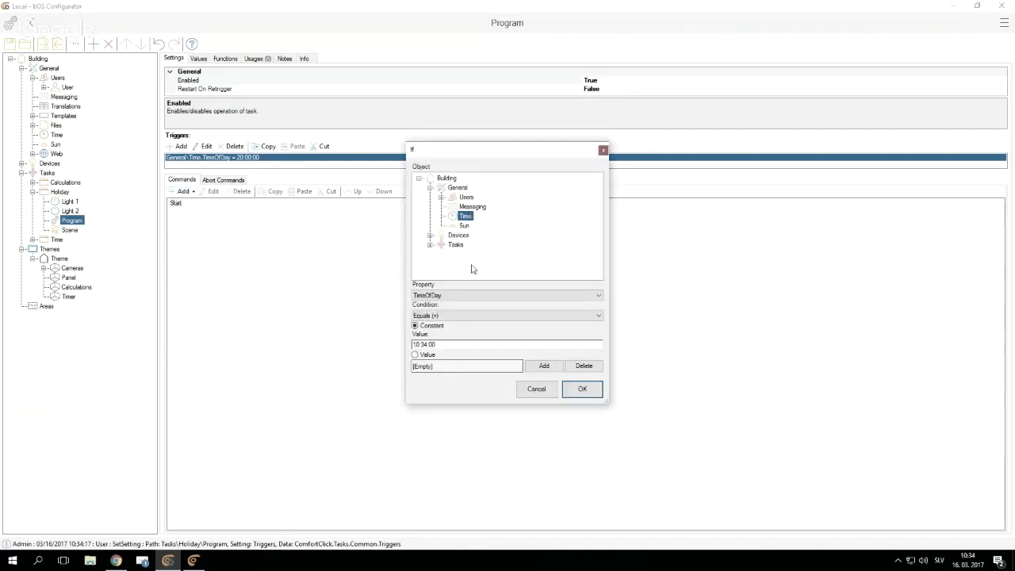
{"action": "left_click", "coordinate": [473, 295]}
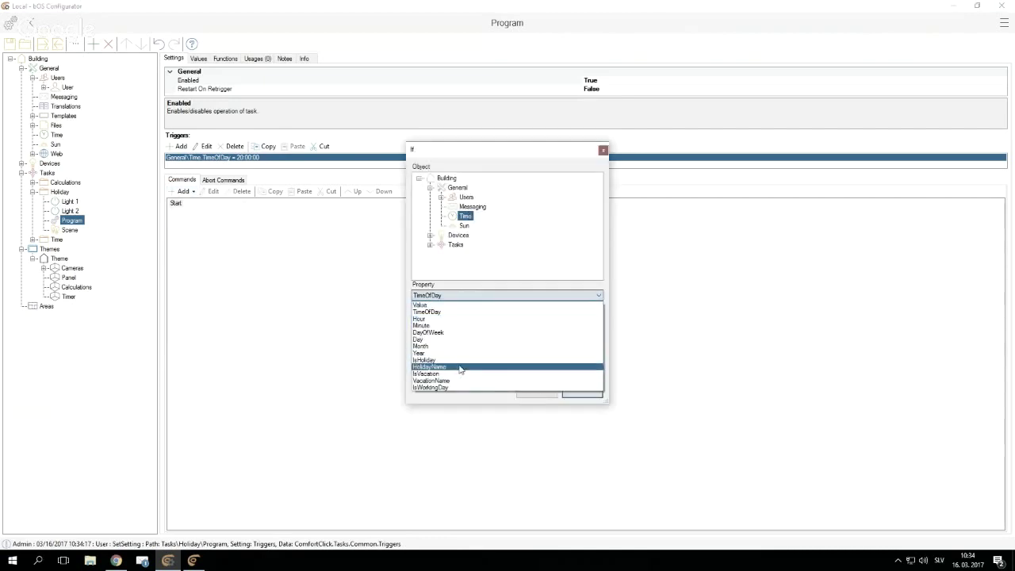
{"action": "left_click", "coordinate": [459, 370]}
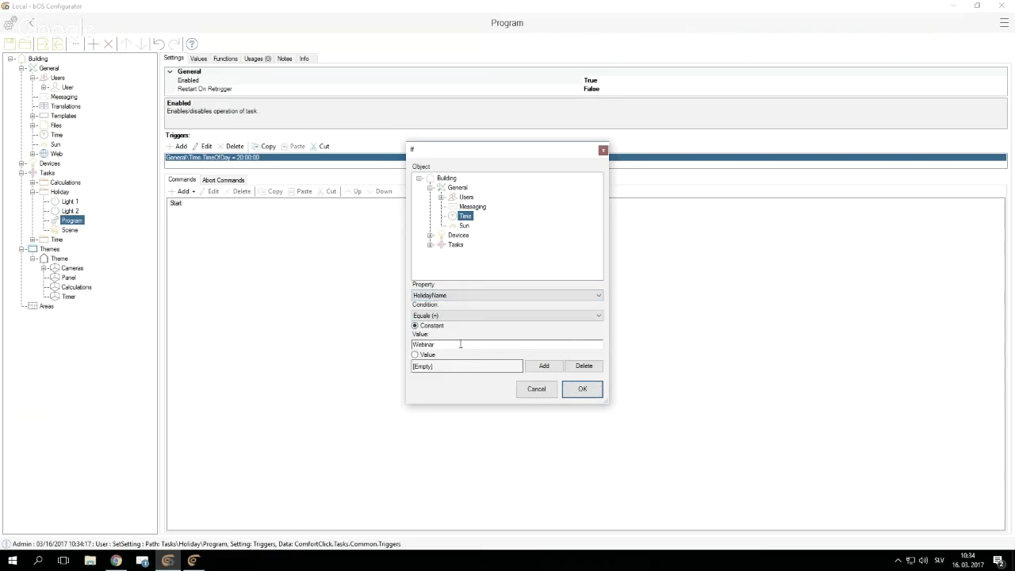
{"action": "left_click", "coordinate": [576, 395]}
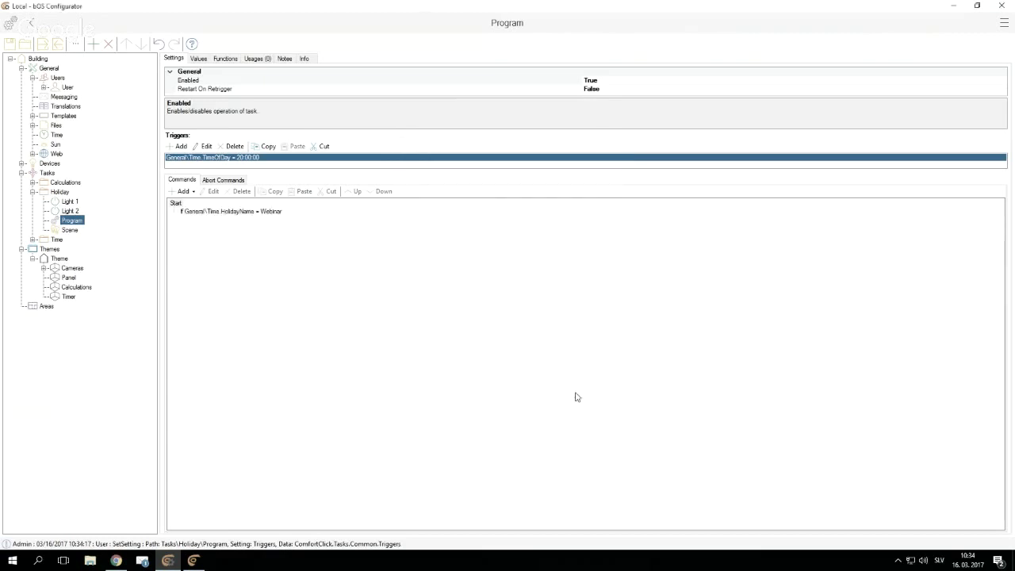
Step: Add a Run command under the If condition that calls the Run function of the Holiday folder's Scene
{"action": "left_click", "coordinate": [201, 213]}
{"action": "left_click", "coordinate": [182, 191]}
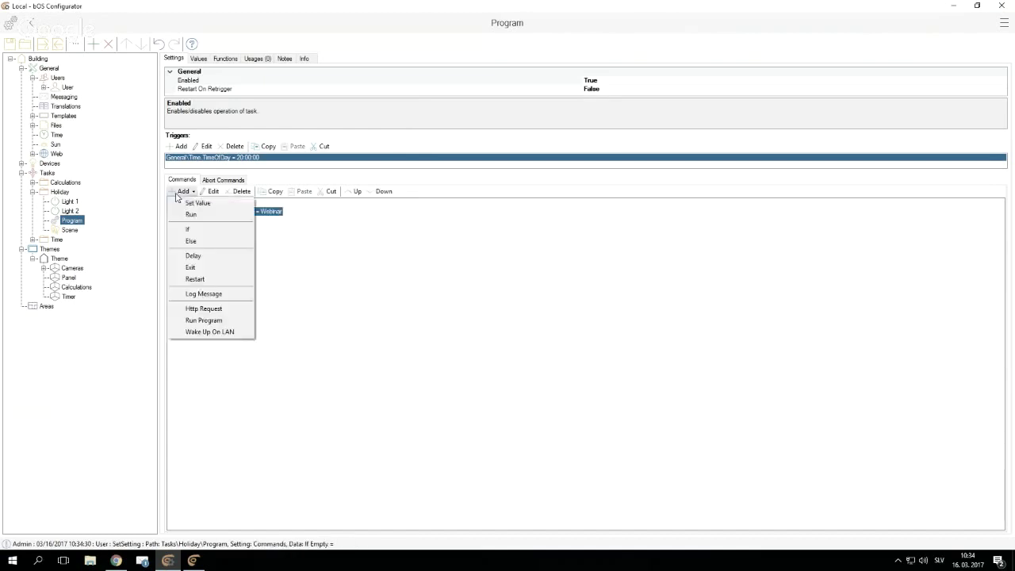
{"action": "left_click", "coordinate": [274, 214]}
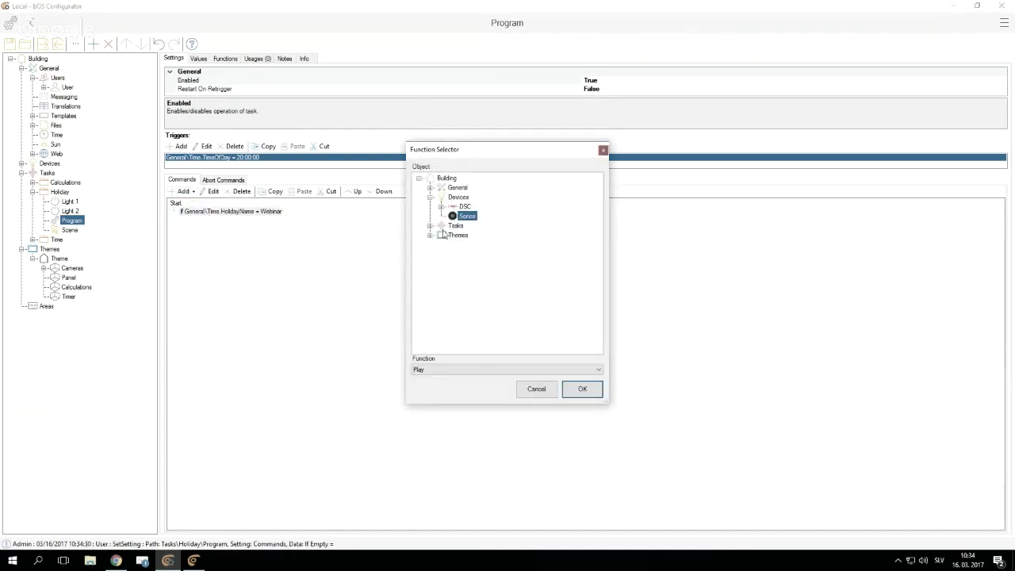
{"action": "left_click", "coordinate": [429, 226]}
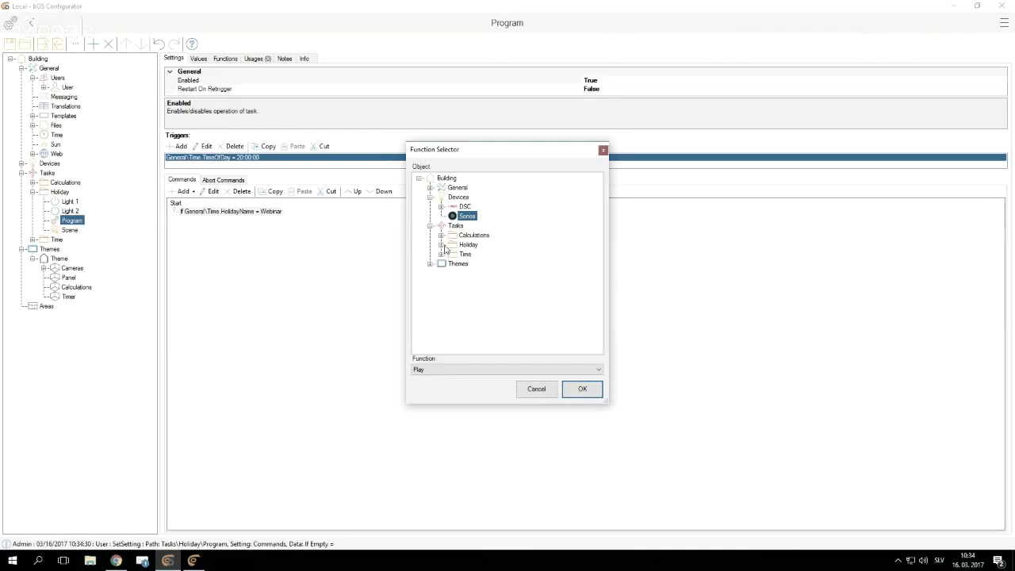
{"action": "left_click", "coordinate": [441, 244]}
{"action": "left_click", "coordinate": [478, 263]}
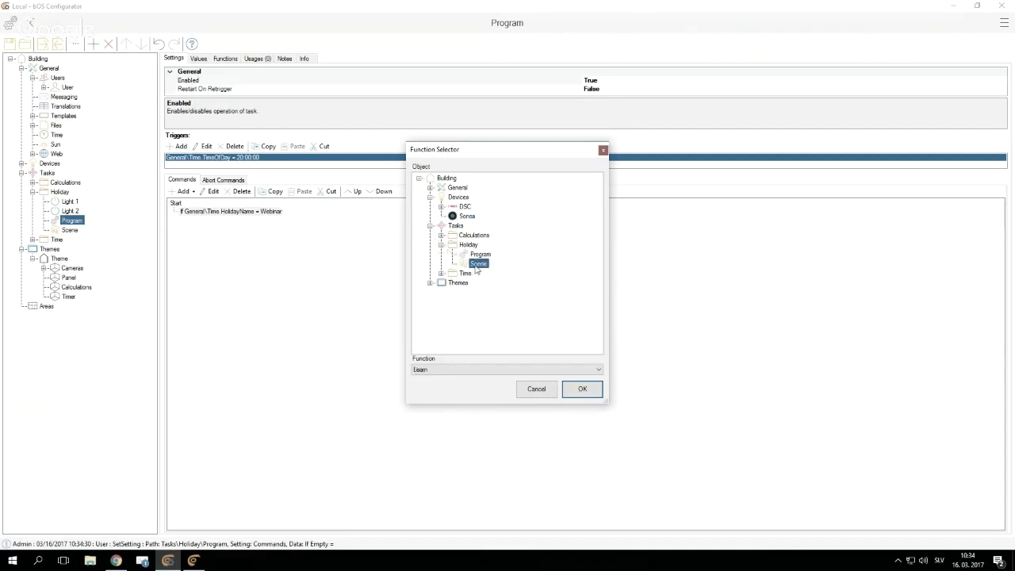
{"action": "left_click", "coordinate": [582, 370]}
{"action": "left_click", "coordinate": [576, 386]}
{"action": "left_click", "coordinate": [581, 390]}
Step: Add a second Run command under the If condition that calls the Play function of the Sonos device
{"action": "left_click", "coordinate": [191, 194]}
{"action": "left_click", "coordinate": [193, 197]}
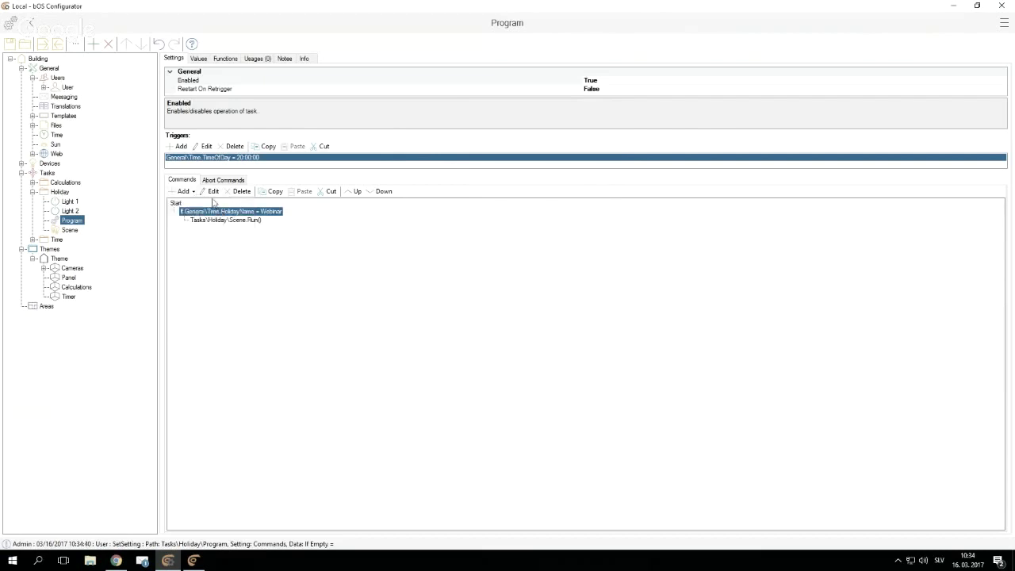
{"action": "left_click", "coordinate": [187, 191]}
{"action": "left_click", "coordinate": [191, 214]}
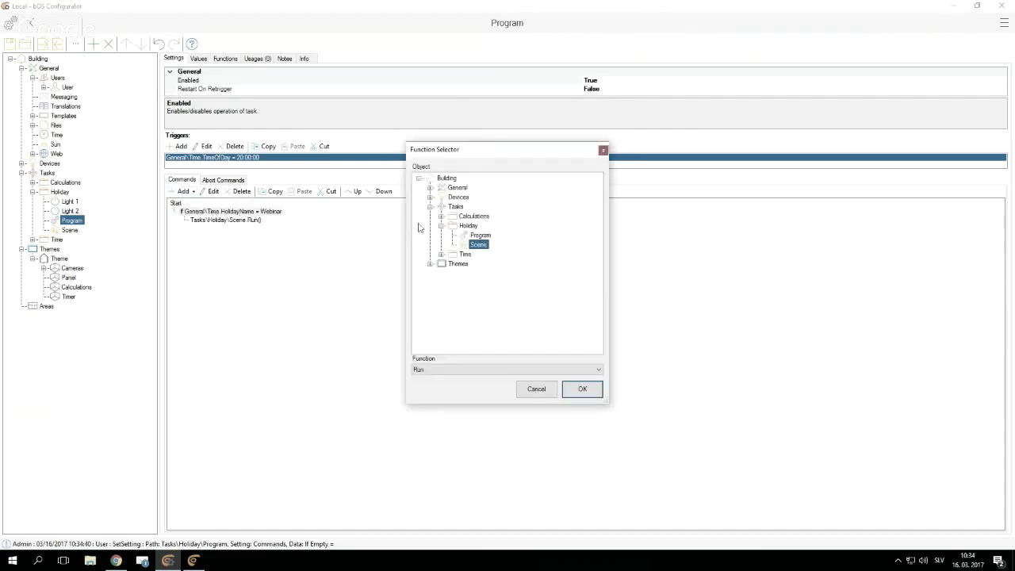
{"action": "left_click", "coordinate": [430, 197]}
{"action": "left_click", "coordinate": [467, 216]}
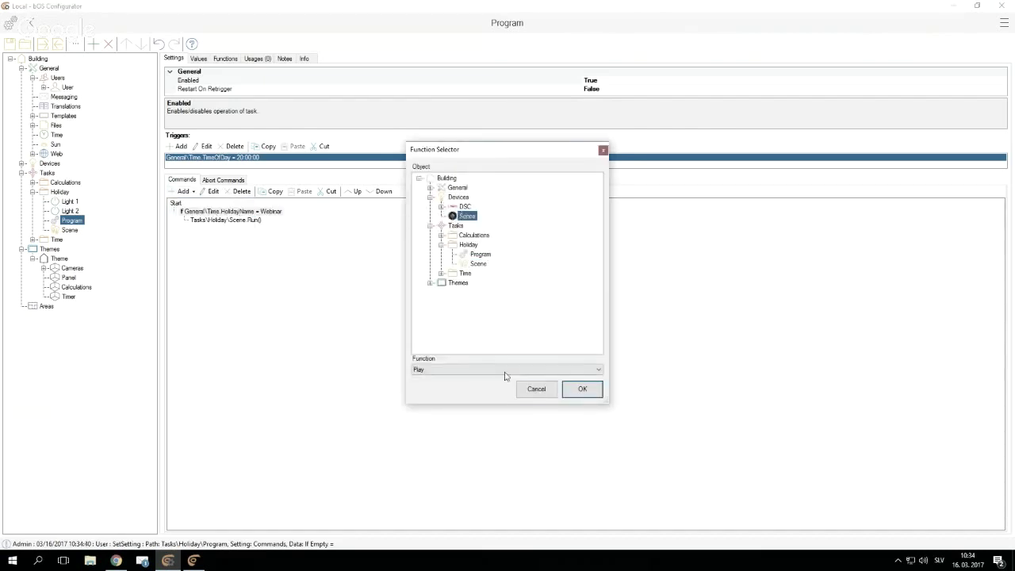
{"action": "left_click", "coordinate": [583, 388]}
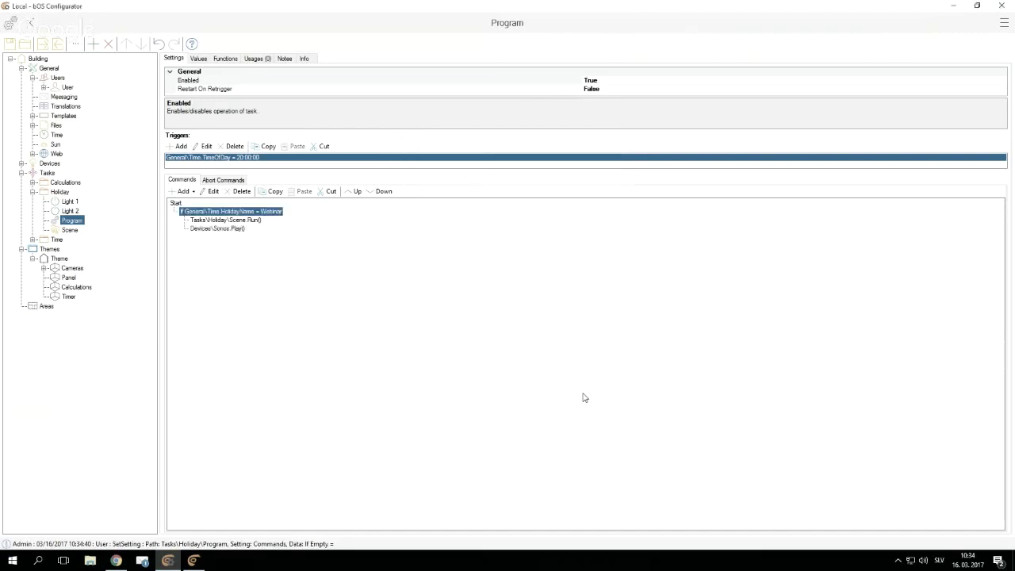
Step: Collapse the Holiday, Tasks, General and Themes branches of the project tree
{"action": "left_click", "coordinate": [231, 222]}
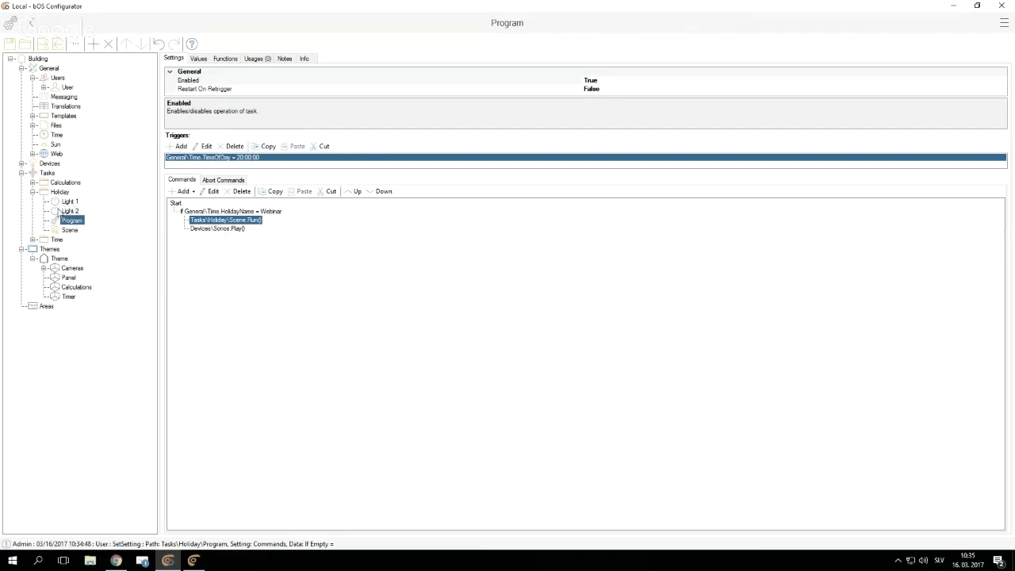
{"action": "left_click", "coordinate": [32, 192]}
{"action": "left_click", "coordinate": [22, 173]}
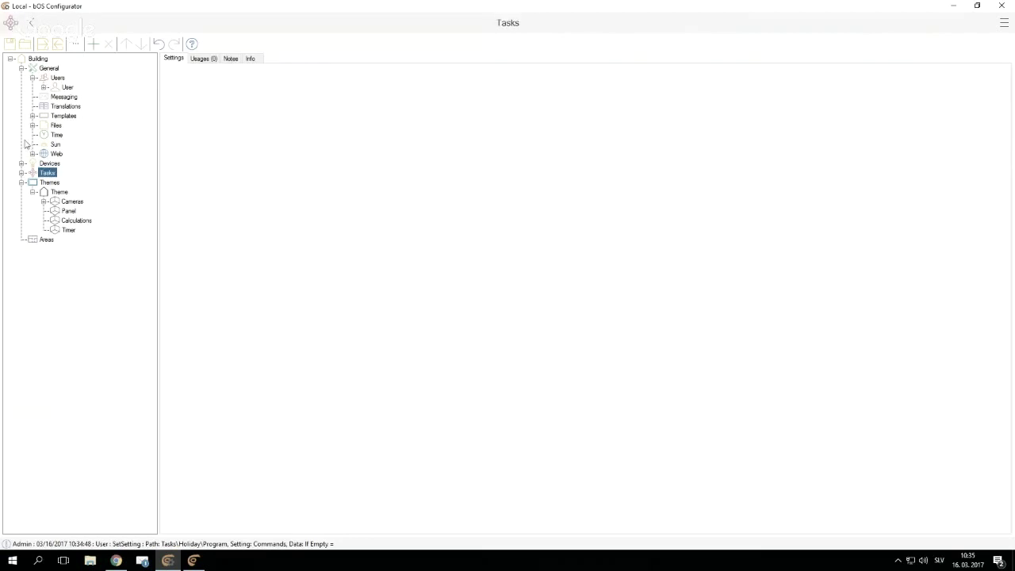
{"action": "left_click", "coordinate": [22, 69]}
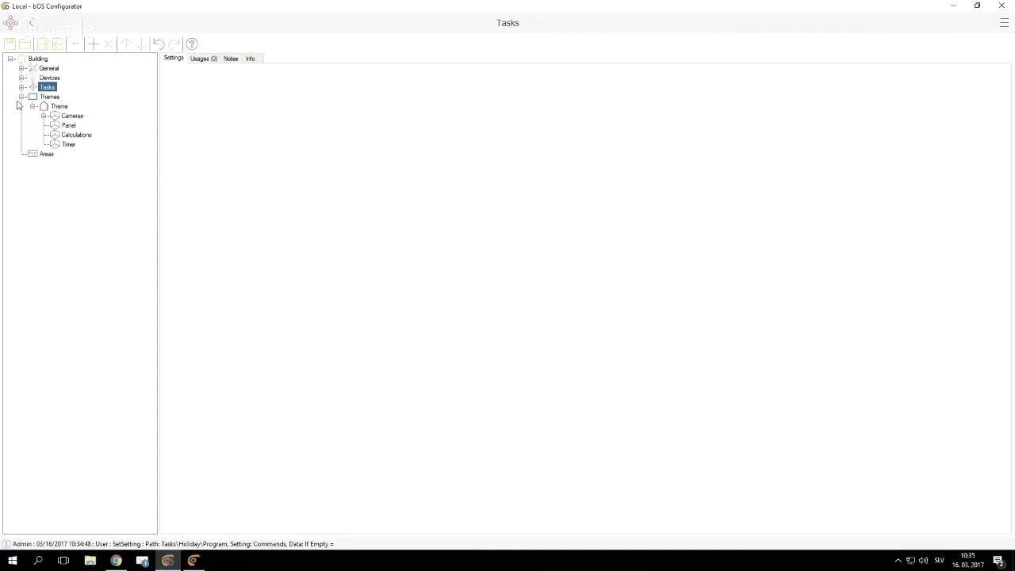
{"action": "left_click", "coordinate": [22, 97]}
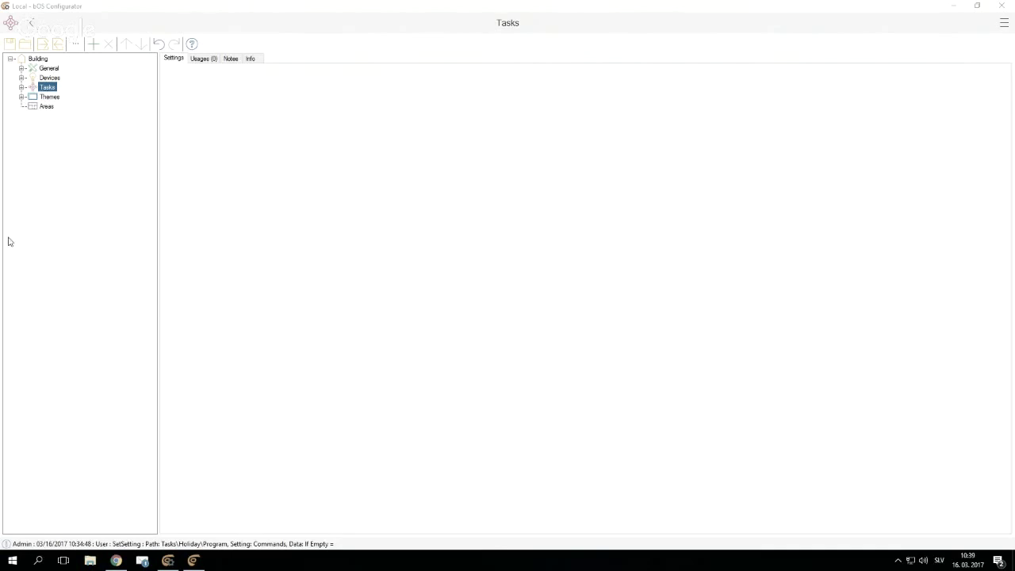
Step: Examine the values of the Calculation object in the Calculations folder under Tasks
{"action": "left_click", "coordinate": [21, 88]}
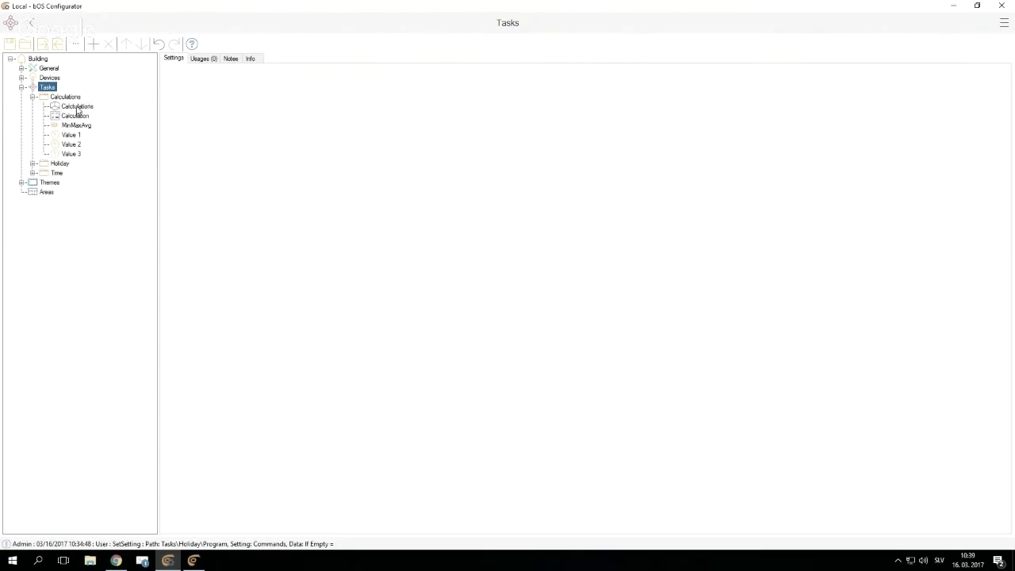
{"action": "left_click", "coordinate": [76, 117]}
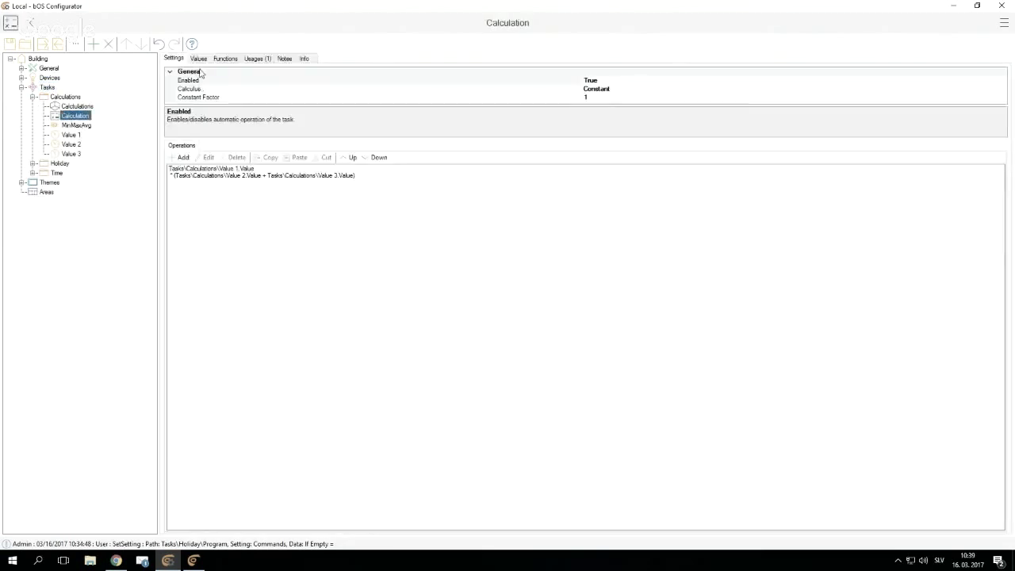
{"action": "left_click", "coordinate": [198, 59]}
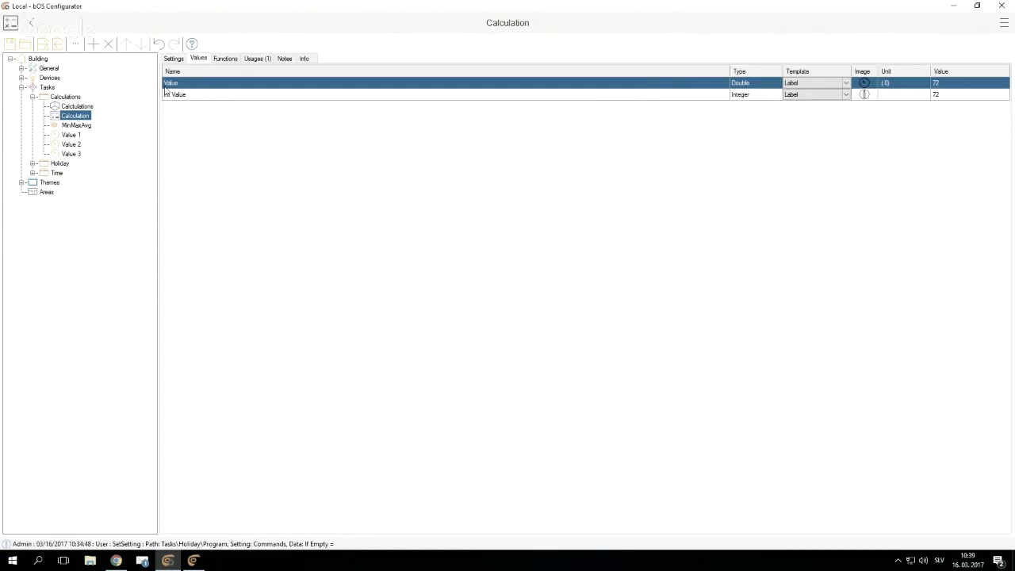
{"action": "left_click", "coordinate": [64, 98]}
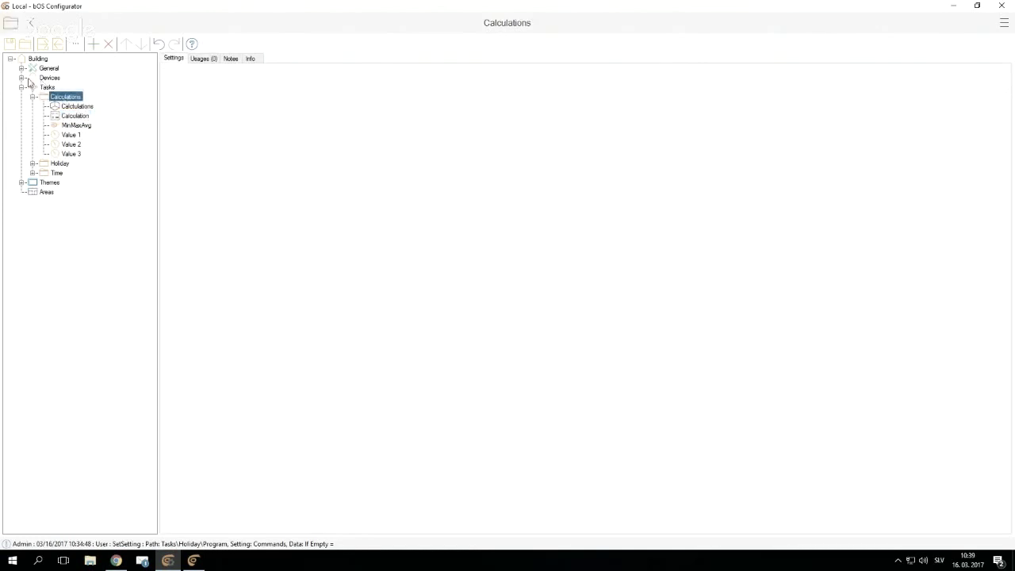
Step: Add a KNX device named KNX to the Devices branch
{"action": "left_click", "coordinate": [21, 77]}
{"action": "right_click", "coordinate": [52, 77]}
{"action": "left_click", "coordinate": [80, 84]}
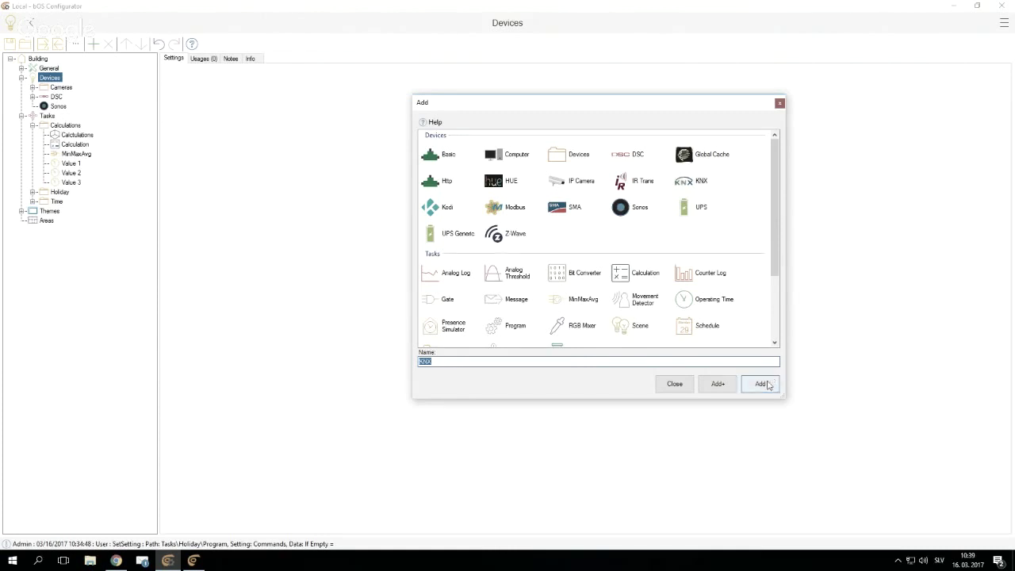
{"action": "type", "text": "KNX"}
{"action": "left_click", "coordinate": [761, 383]}
Step: Add a 2Byte Float object named Calculation result to the KNX device and set its address to 1/2/5
{"action": "right_click", "coordinate": [58, 110]}
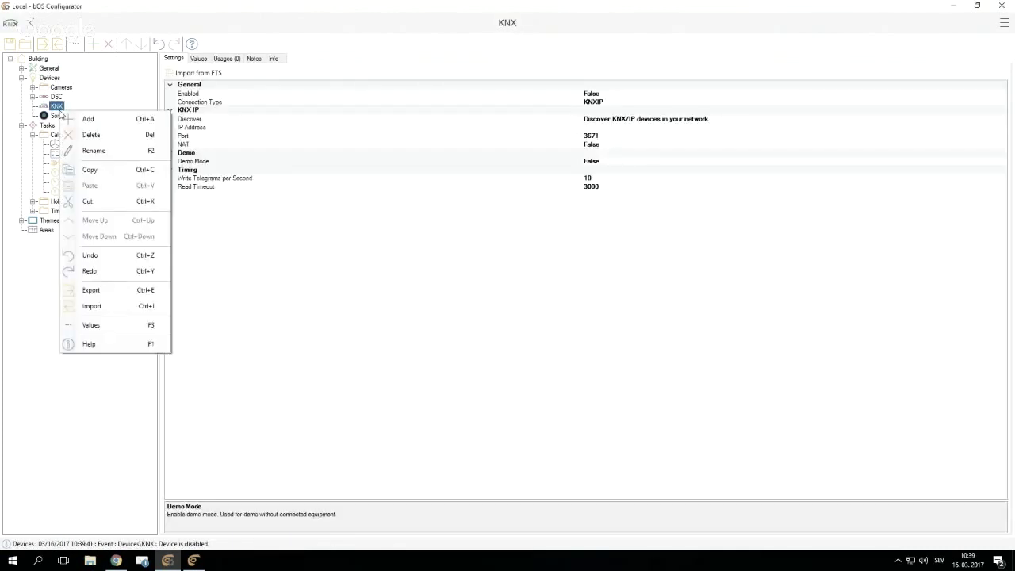
{"action": "left_click", "coordinate": [84, 118]}
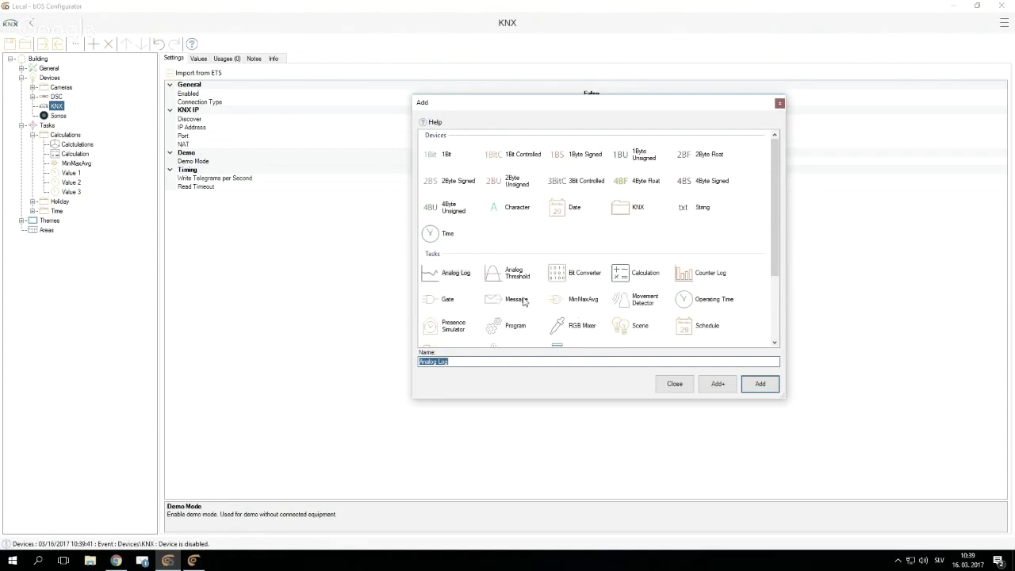
{"action": "left_click", "coordinate": [699, 162]}
{"action": "left_click", "coordinate": [464, 363]}
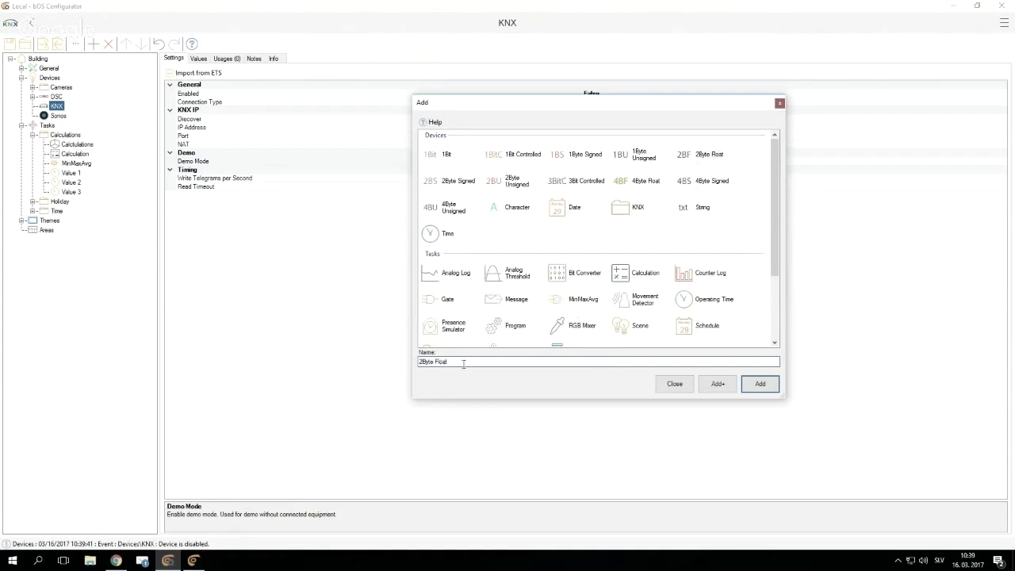
{"action": "left_click", "coordinate": [735, 384]}
{"action": "type", "text": "Calculation result"}
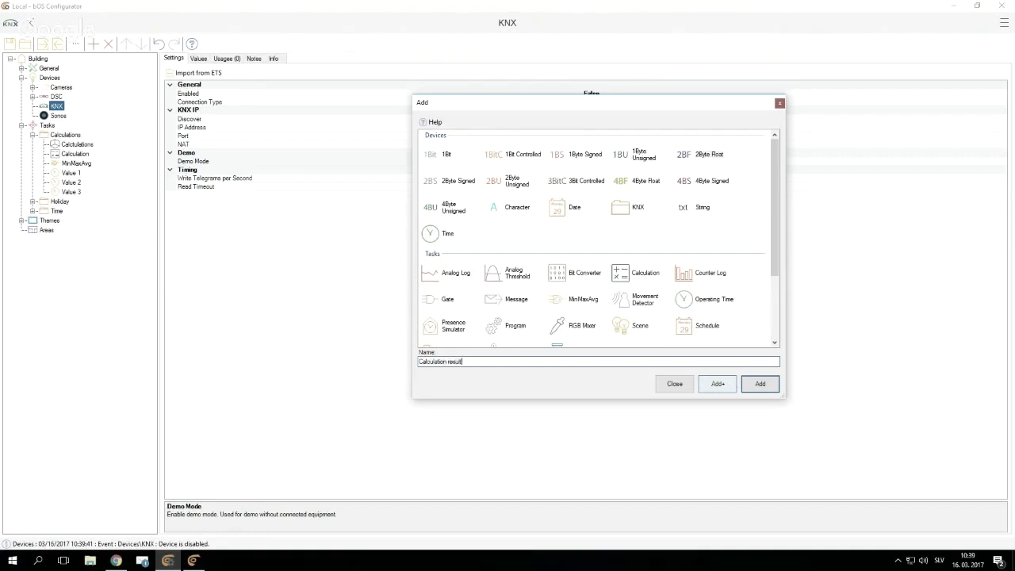
{"action": "key", "text": "Return"}
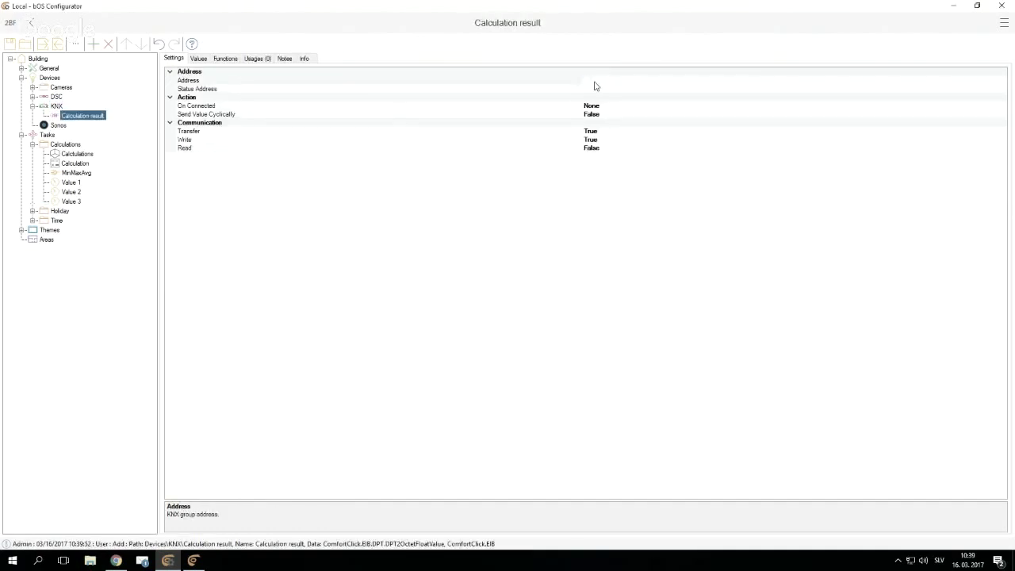
{"action": "left_click", "coordinate": [590, 81]}
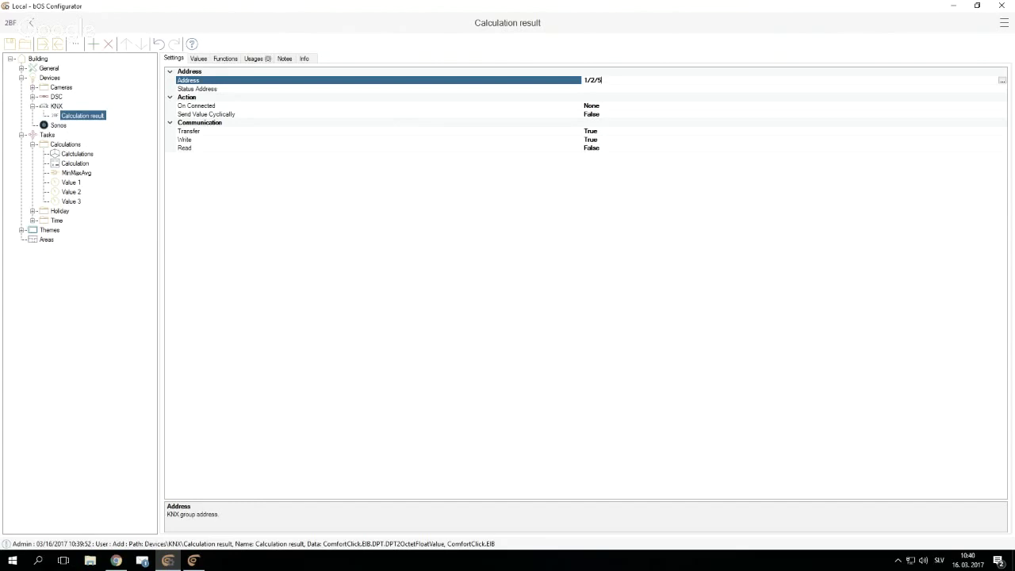
{"action": "key", "text": "Return"}
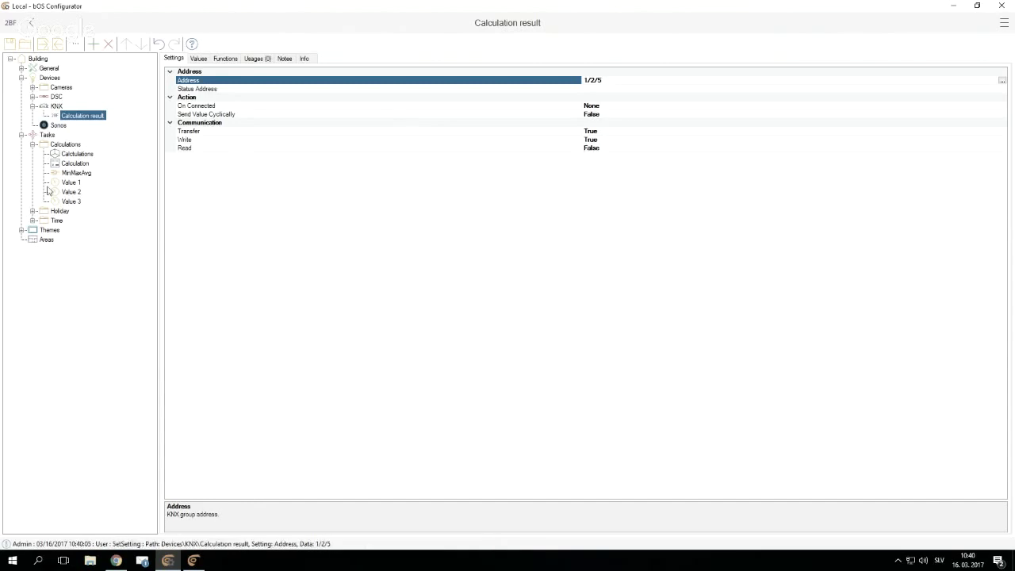
Step: Add a Program task to the Calculations folder
{"action": "left_click", "coordinate": [71, 146]}
{"action": "right_click", "coordinate": [73, 149]}
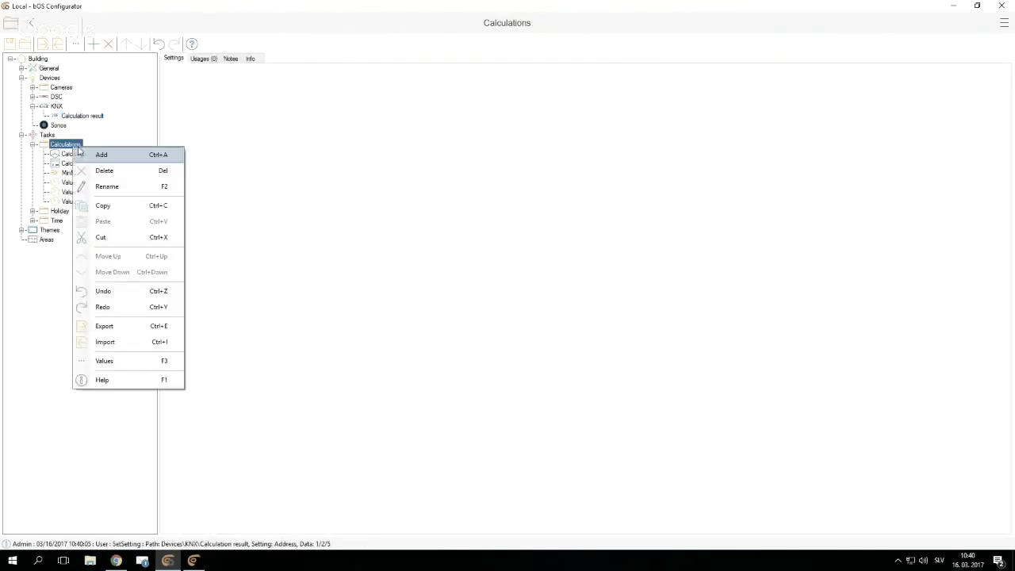
{"action": "left_click", "coordinate": [92, 154]}
{"action": "left_click", "coordinate": [516, 208]}
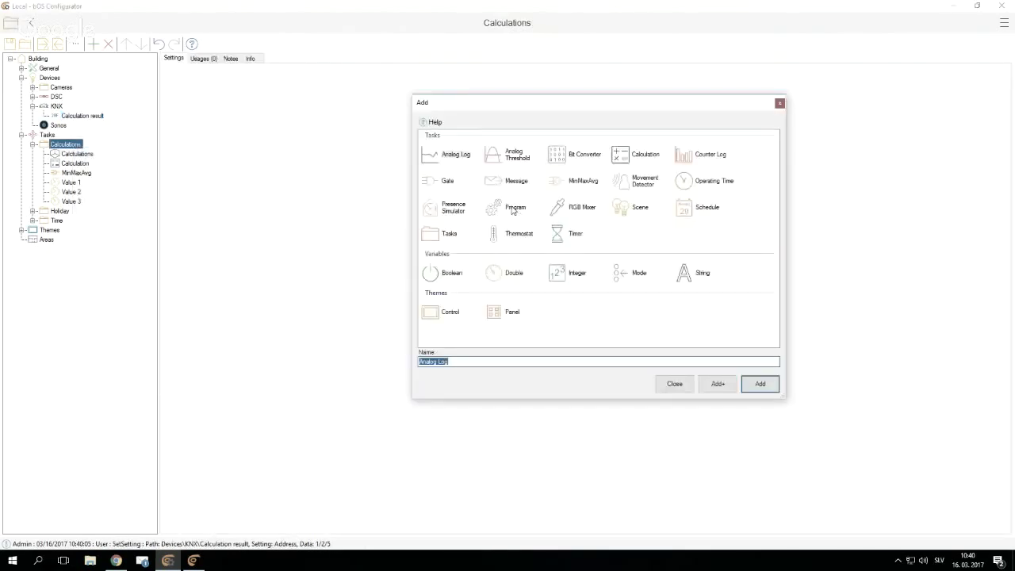
{"action": "left_click", "coordinate": [761, 384]}
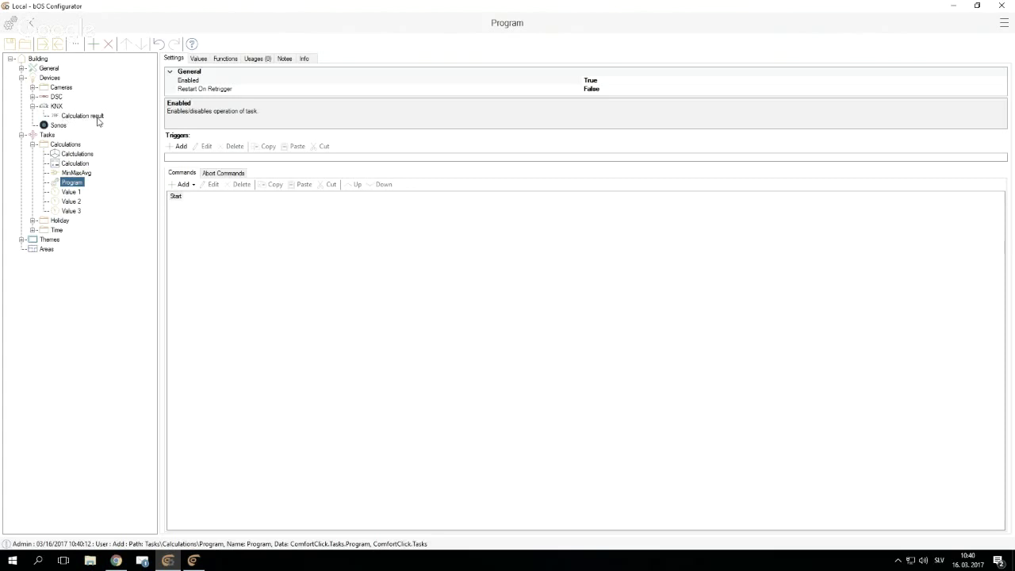
Step: Add a trigger to the Calculations Program that fires when the Calculation object's Value changes, using the ValueChanged (OnChange) condition
{"action": "left_click", "coordinate": [180, 147]}
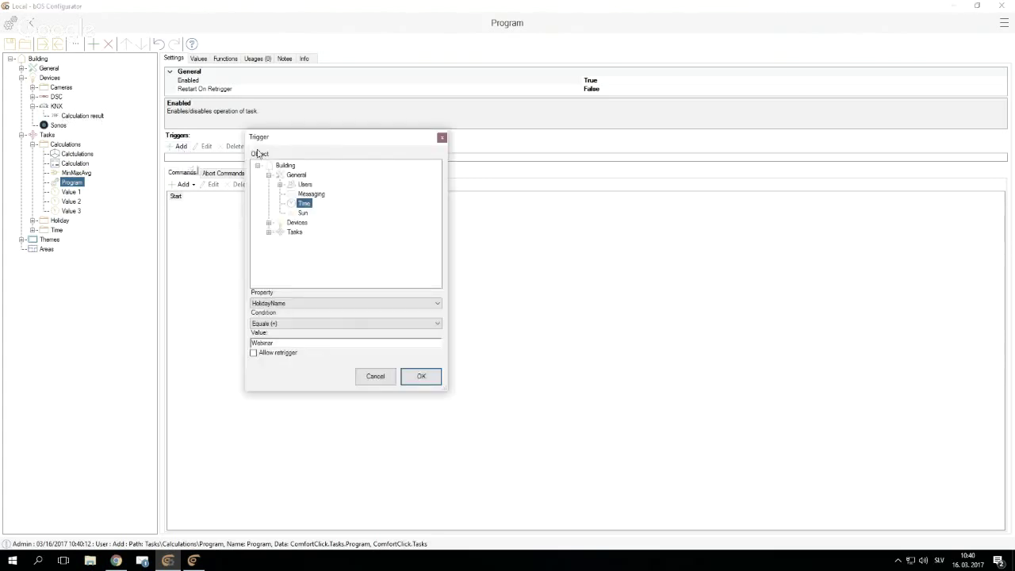
{"action": "left_click", "coordinate": [268, 223]}
{"action": "left_click", "coordinate": [269, 271]}
{"action": "left_click", "coordinate": [279, 261]}
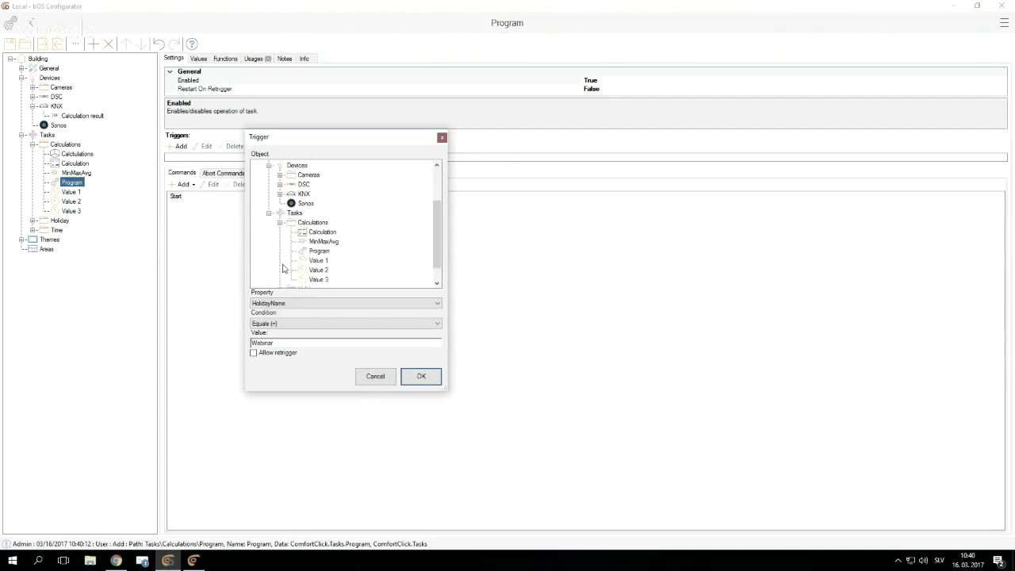
{"action": "left_click", "coordinate": [321, 231]}
{"action": "left_click", "coordinate": [290, 323]}
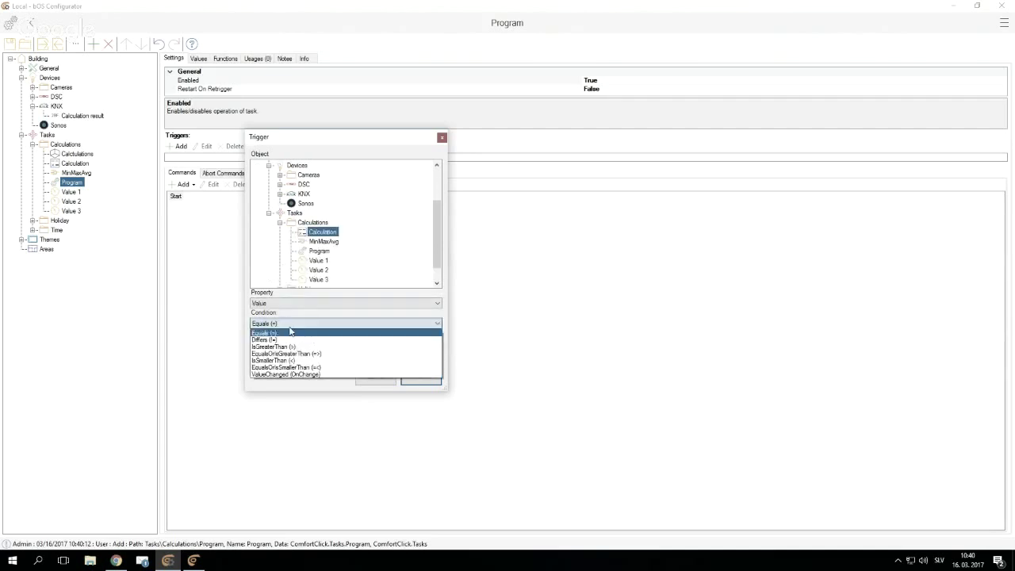
{"action": "left_click", "coordinate": [305, 374]}
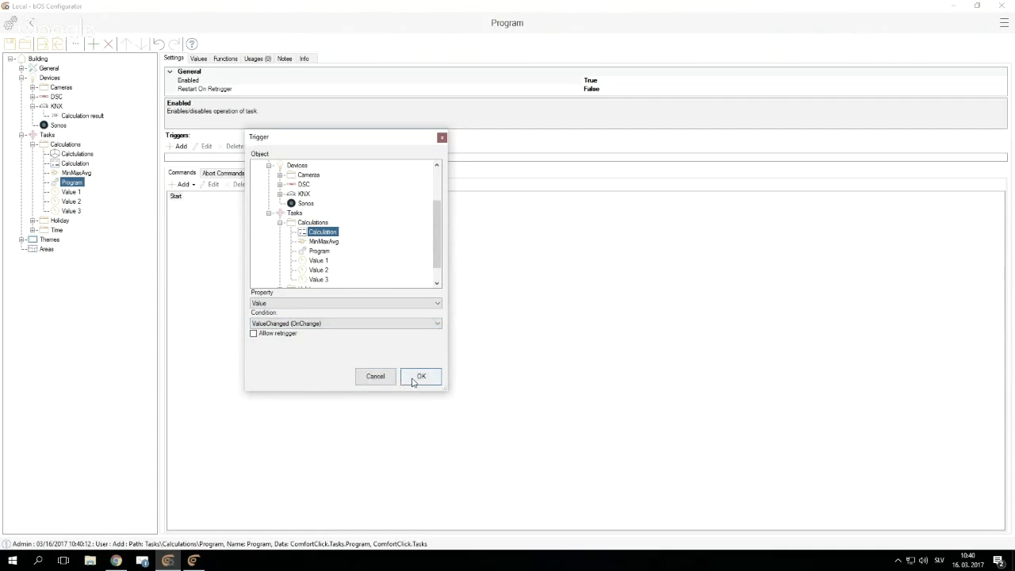
{"action": "left_click", "coordinate": [413, 377]}
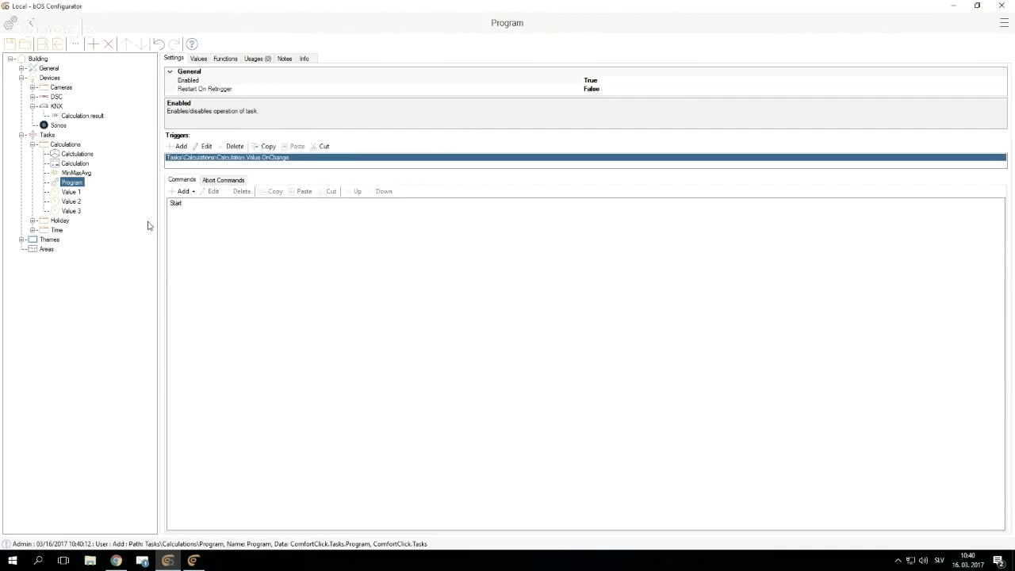
Step: Add a Set Value command to the Program that sets the KNX Calculation result object's Value from the Calculation object's Value
{"action": "left_click", "coordinate": [186, 192]}
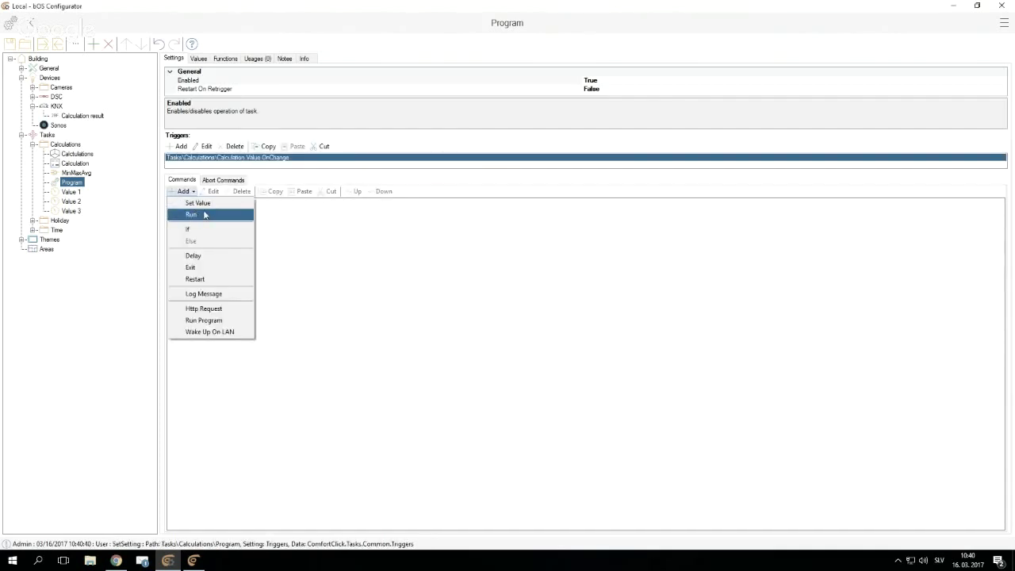
{"action": "left_click", "coordinate": [205, 206]}
{"action": "left_click", "coordinate": [406, 151]}
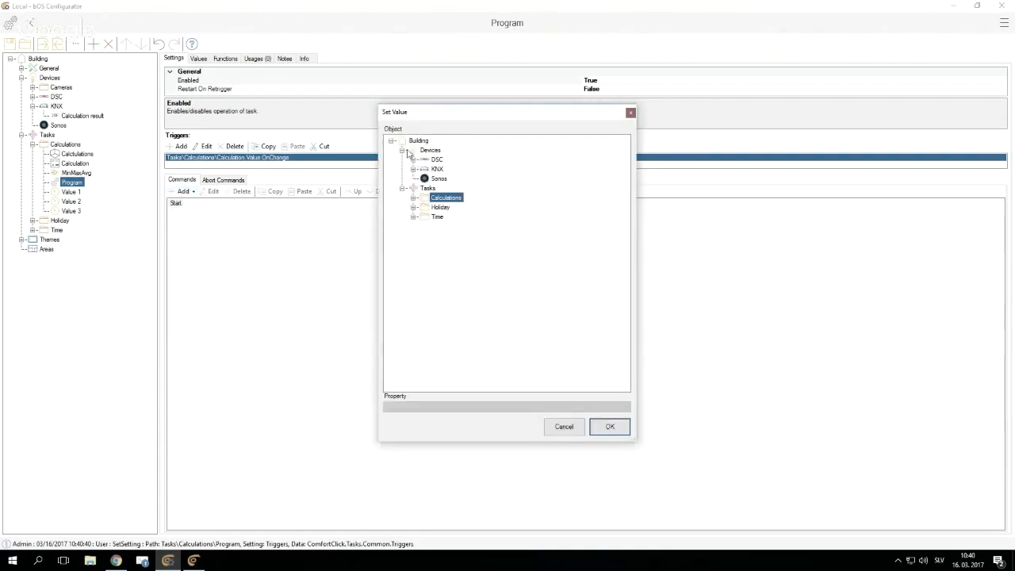
{"action": "left_click", "coordinate": [412, 169]}
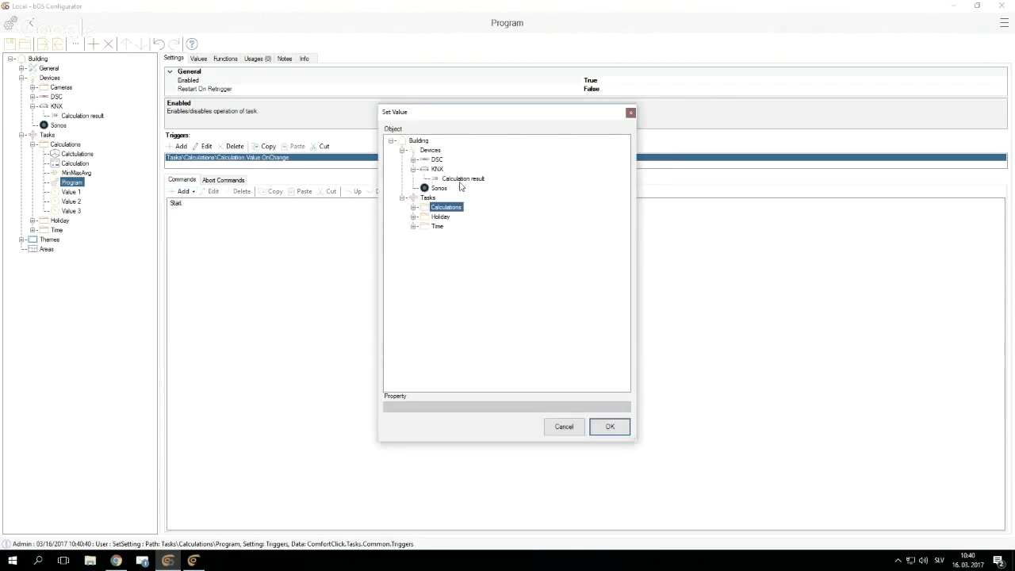
{"action": "left_click", "coordinate": [449, 179]}
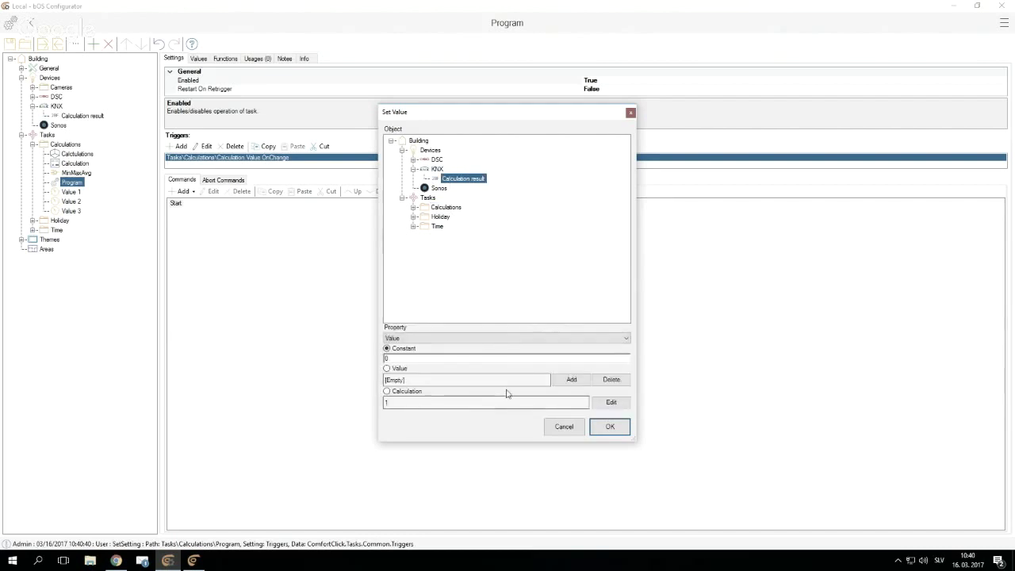
{"action": "left_click", "coordinate": [399, 370]}
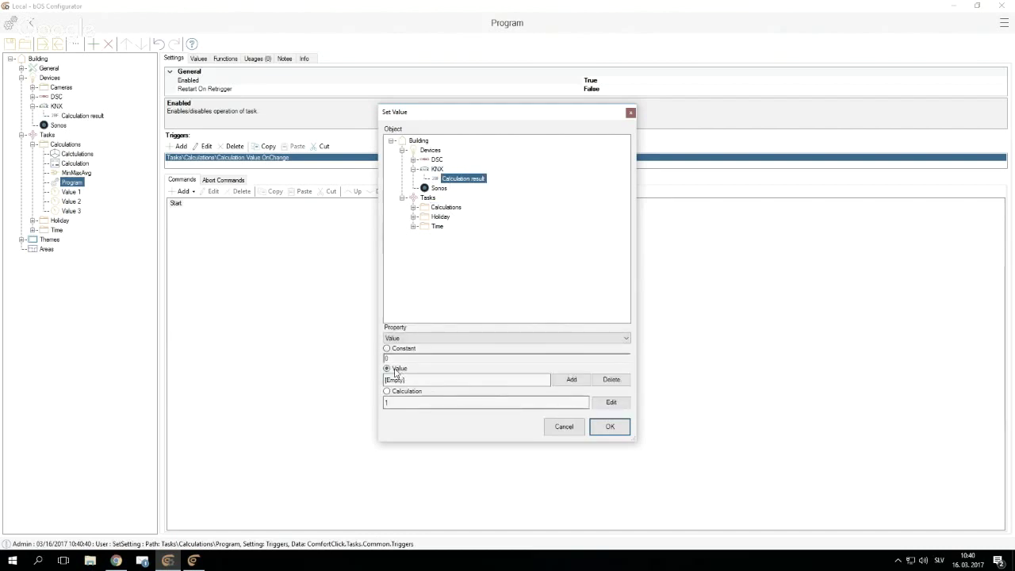
{"action": "left_click", "coordinate": [572, 379]}
{"action": "left_click", "coordinate": [432, 216]}
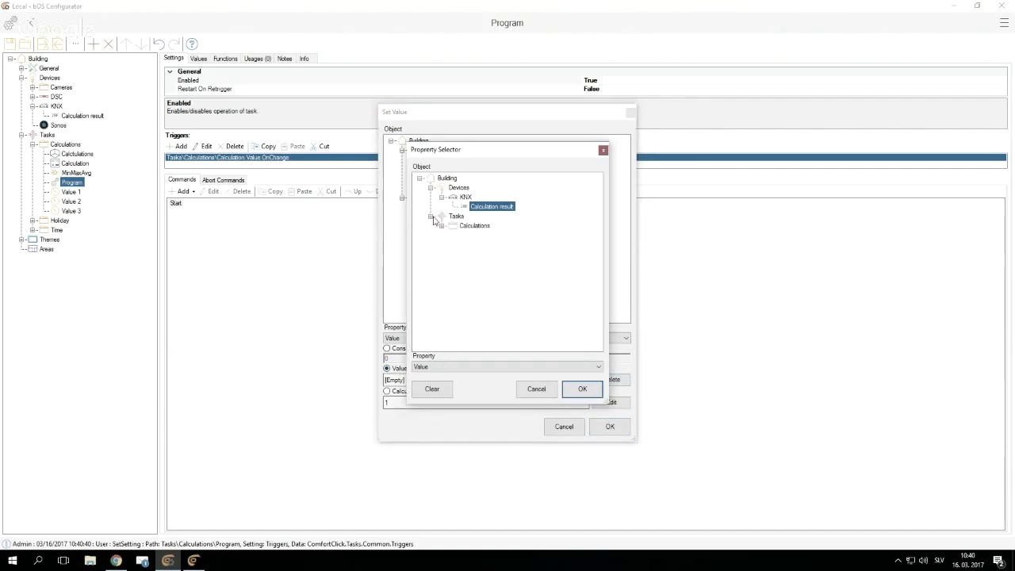
{"action": "left_click", "coordinate": [442, 226]}
{"action": "left_click", "coordinate": [480, 235]}
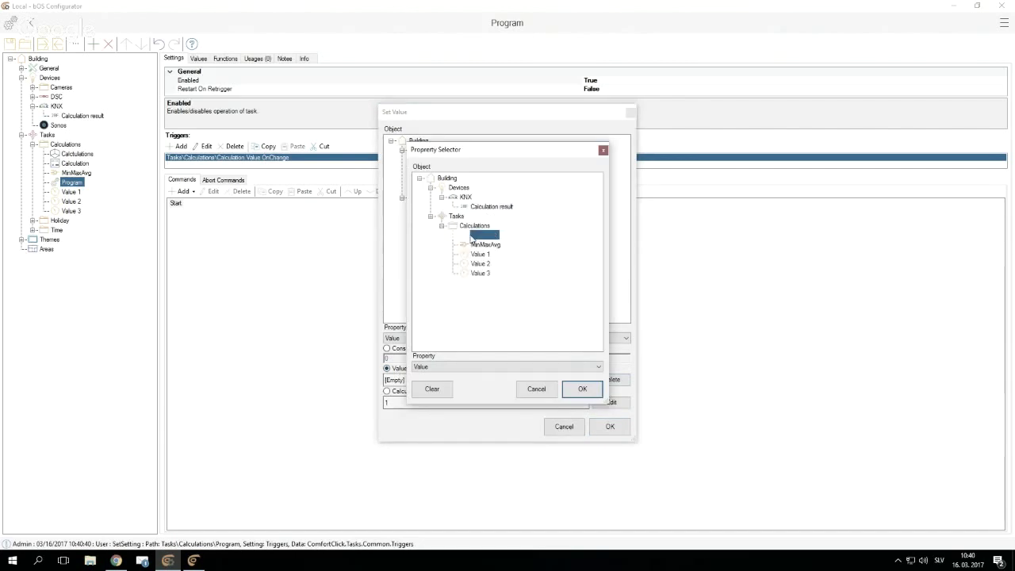
{"action": "left_click", "coordinate": [582, 389]}
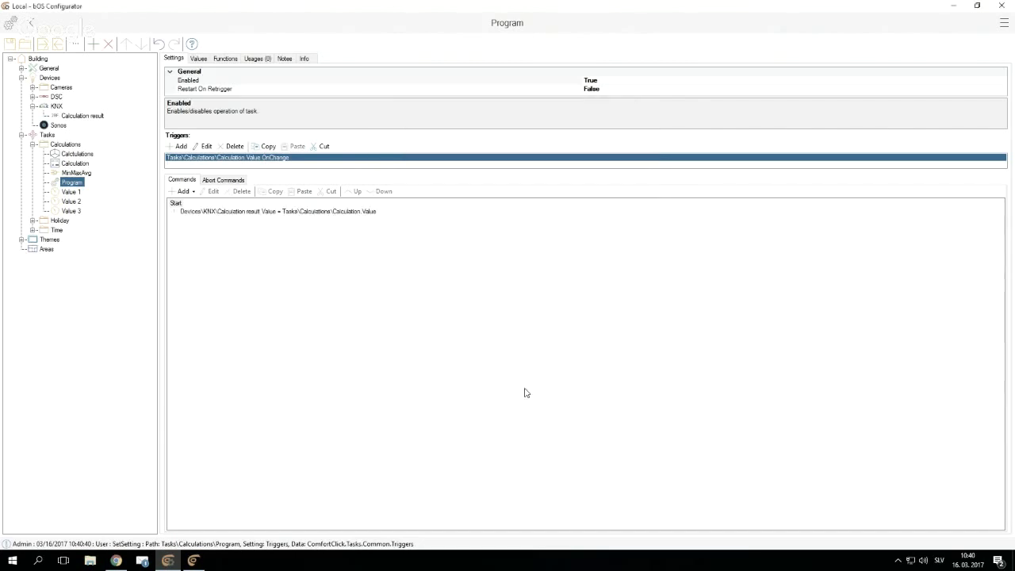
{"action": "left_click", "coordinate": [608, 427]}
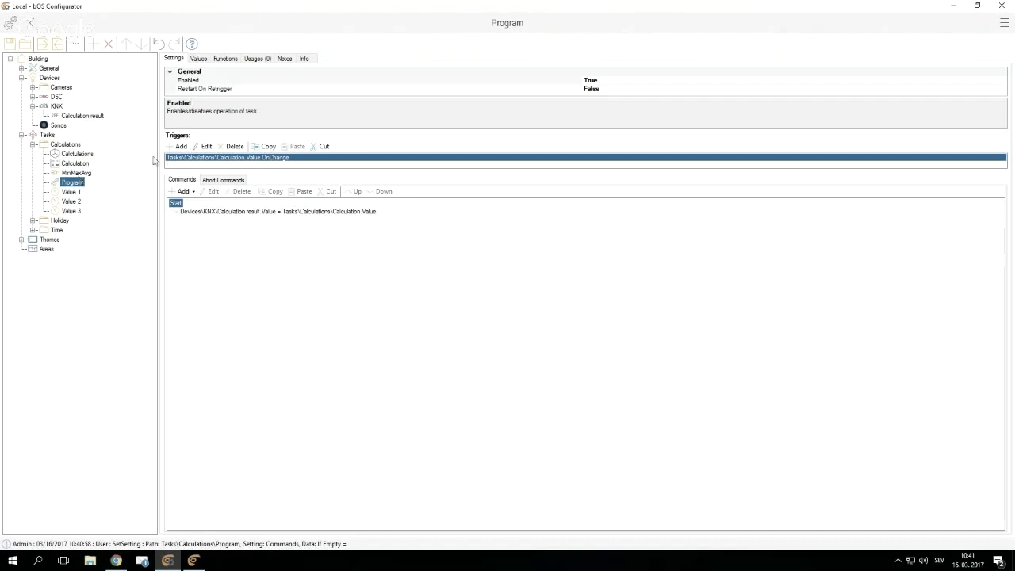
Step: Set the KNX device's Demo Mode to True
{"action": "left_click", "coordinate": [79, 164]}
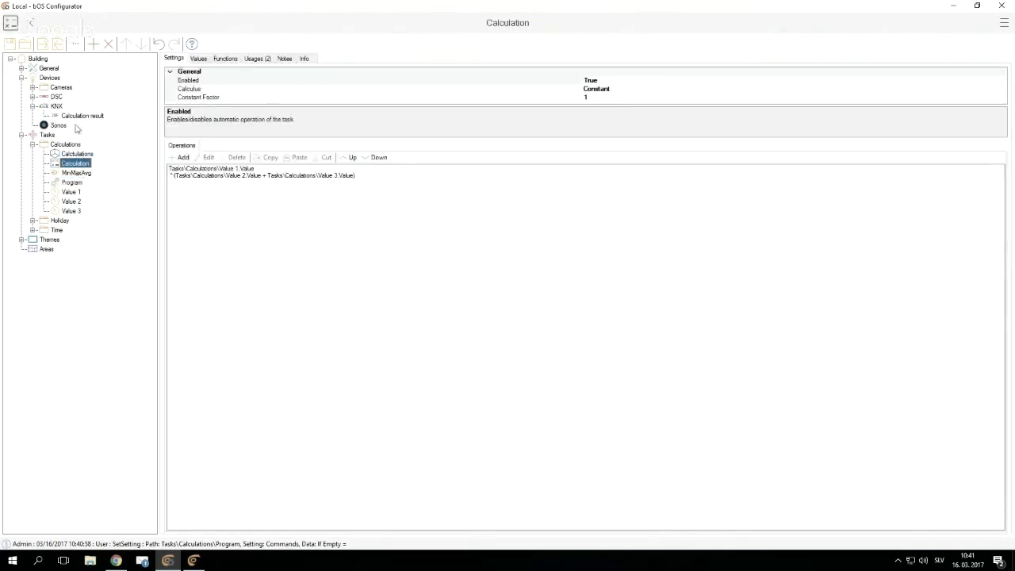
{"action": "left_click", "coordinate": [53, 108]}
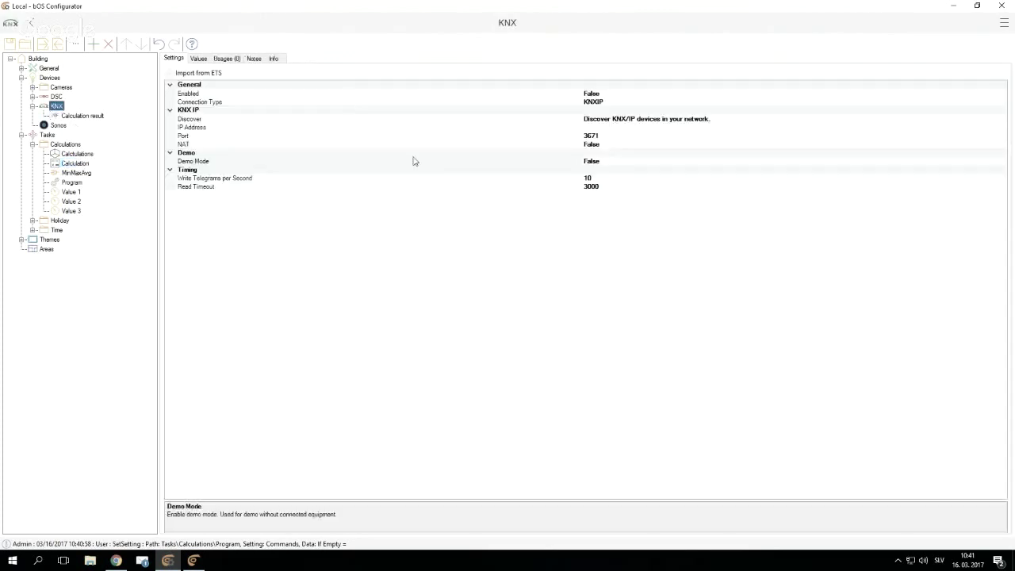
{"action": "double_click", "coordinate": [562, 161]}
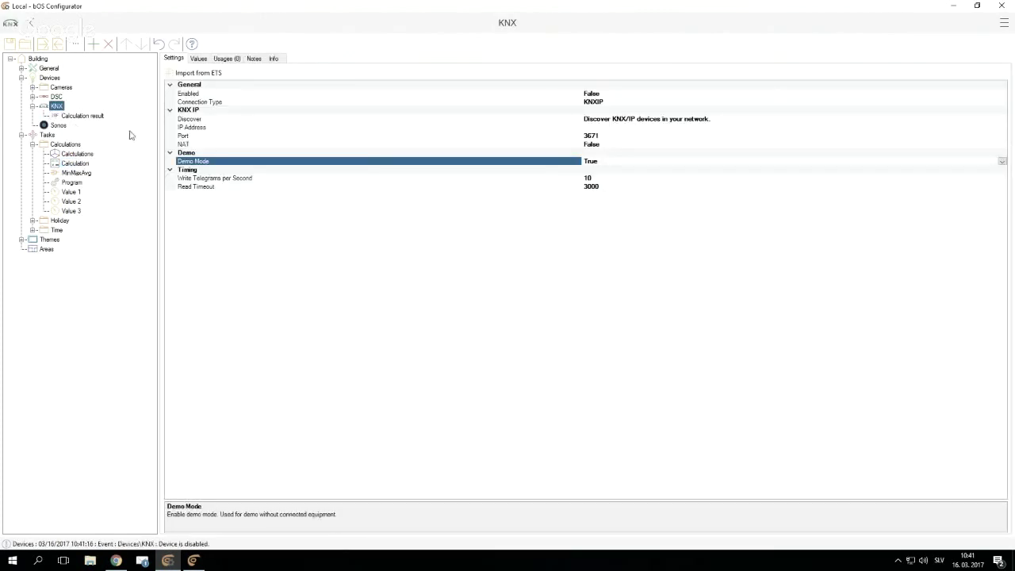
Step: Set the value of the Value 1 variable to 3 and check the values of Calculation and the KNX Calculation result
{"action": "left_click", "coordinate": [72, 192]}
{"action": "left_click", "coordinate": [199, 59]}
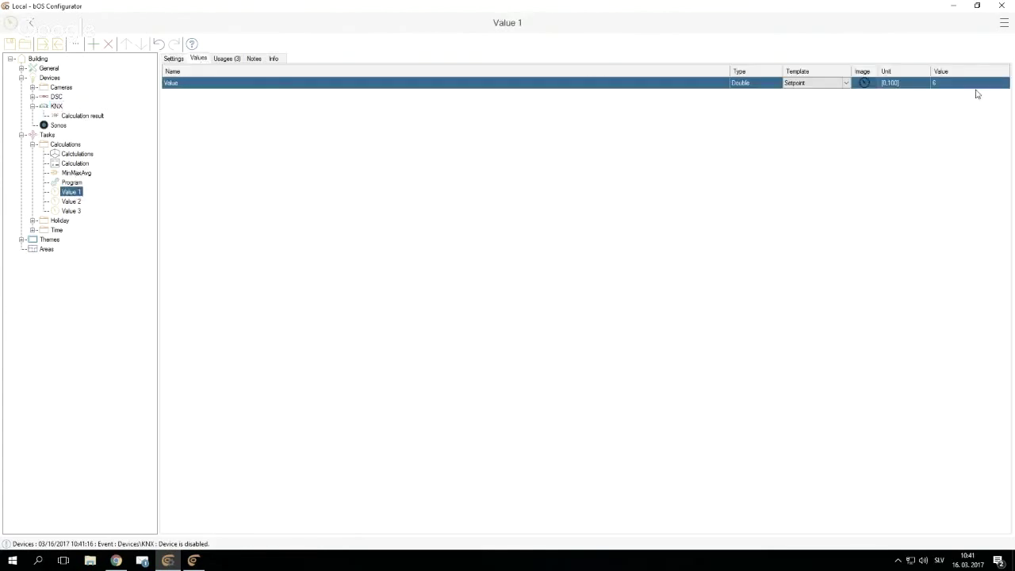
{"action": "left_click", "coordinate": [975, 83]}
{"action": "key", "text": "Return"}
{"action": "left_click", "coordinate": [74, 164]}
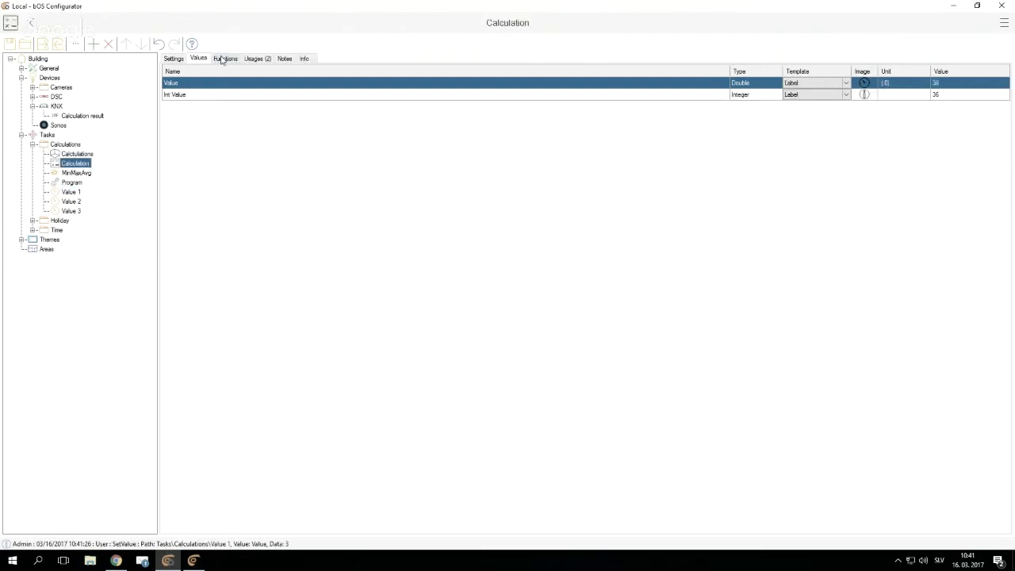
{"action": "left_click", "coordinate": [75, 115]}
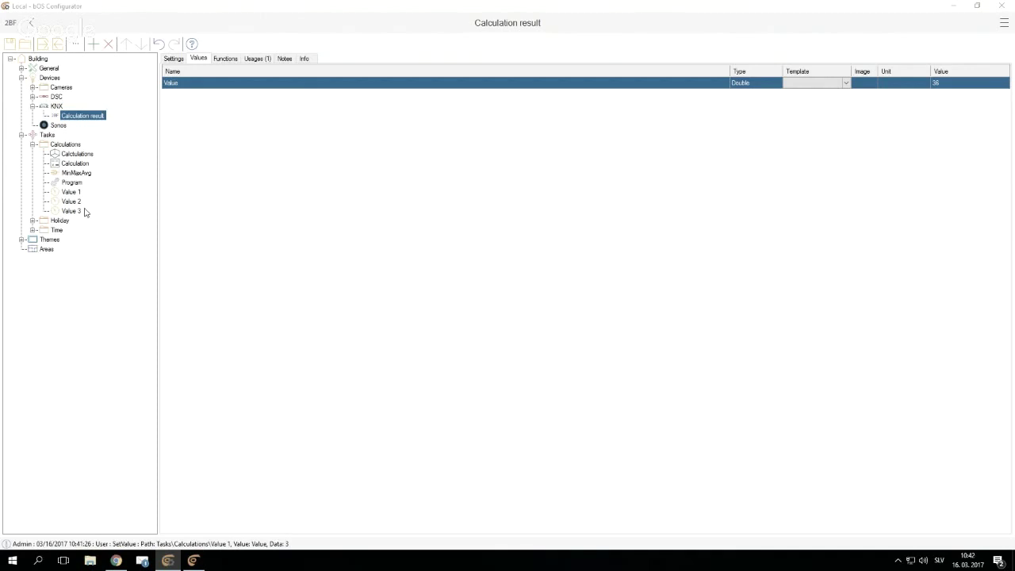
Step: Collapse the Calculations folder and add an RGB Mixer task directly to the Tasks branch
{"action": "left_click", "coordinate": [33, 145]}
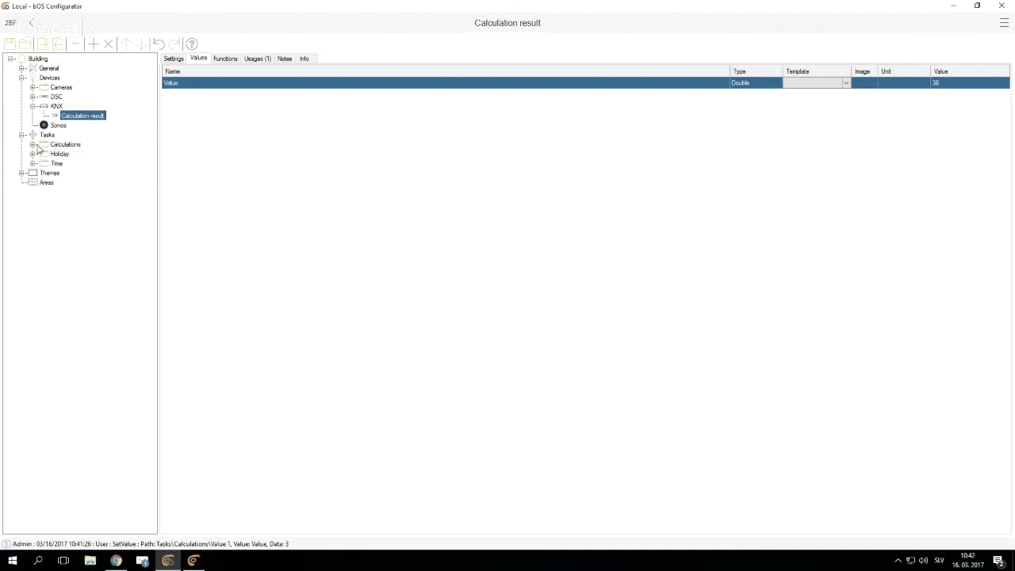
{"action": "right_click", "coordinate": [46, 134]}
{"action": "left_click", "coordinate": [88, 145]}
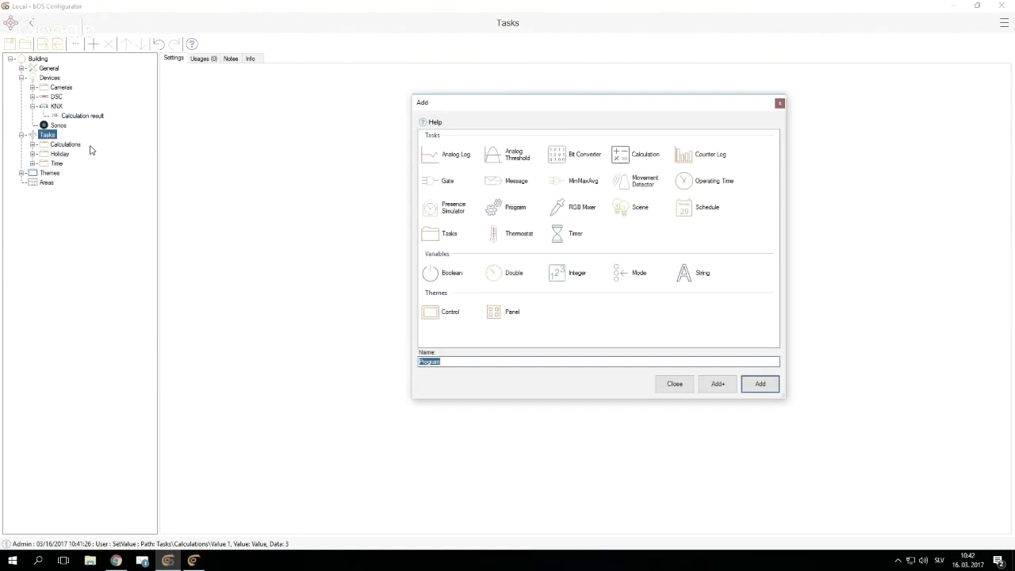
{"action": "double_click", "coordinate": [576, 208]}
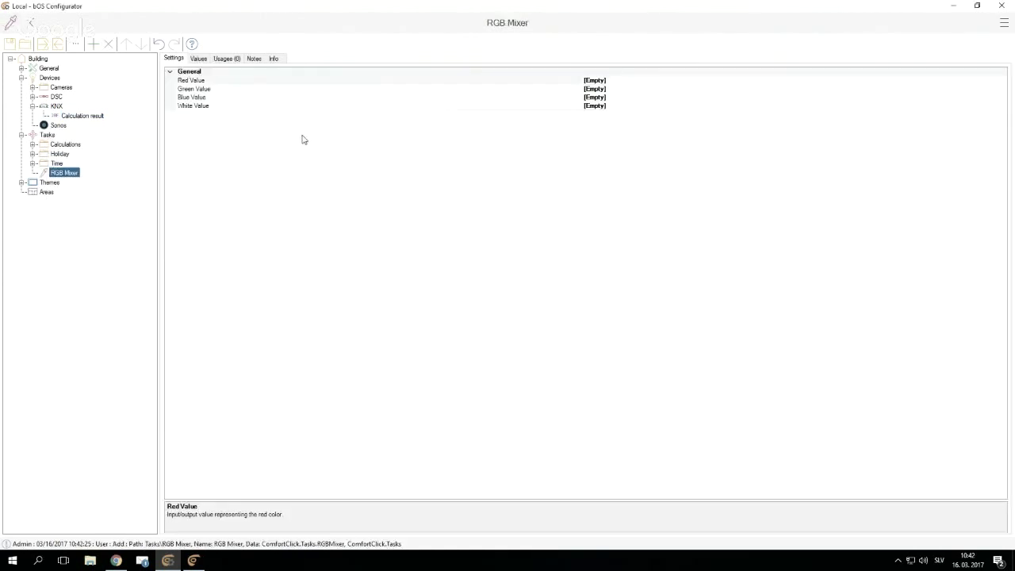
{"action": "right_click", "coordinate": [62, 173]}
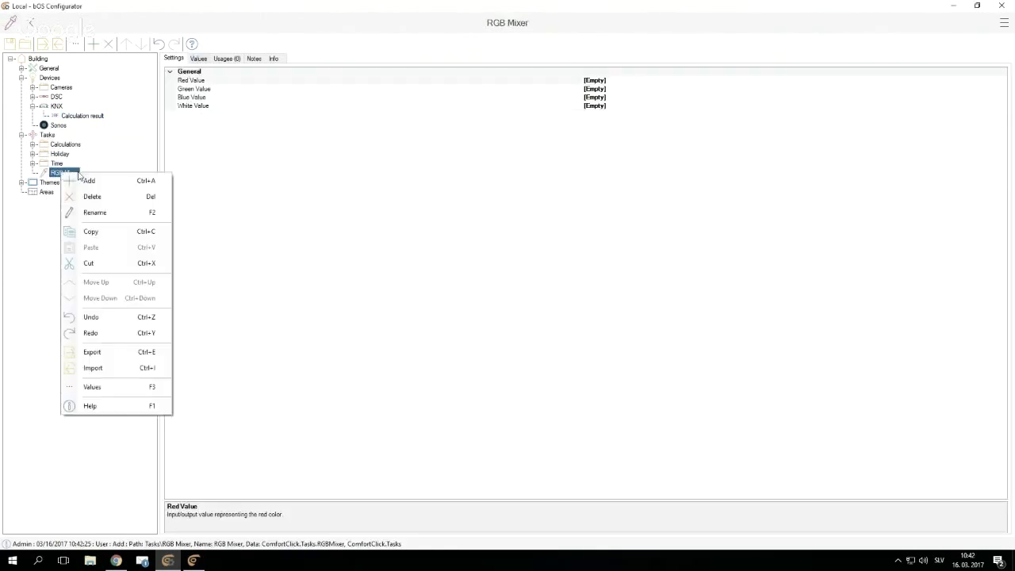
{"action": "left_click", "coordinate": [83, 180]}
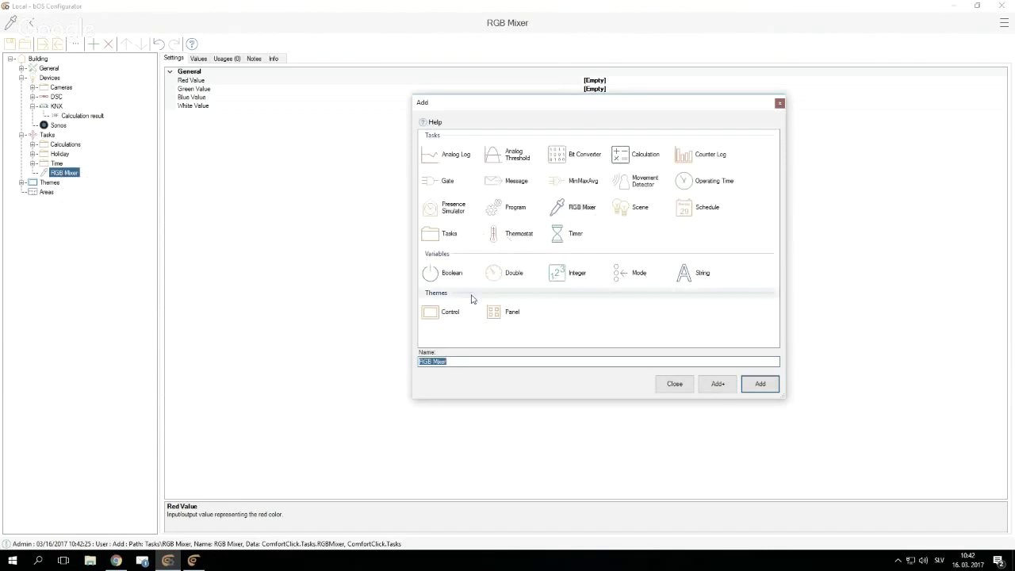
{"action": "left_click", "coordinate": [512, 276]}
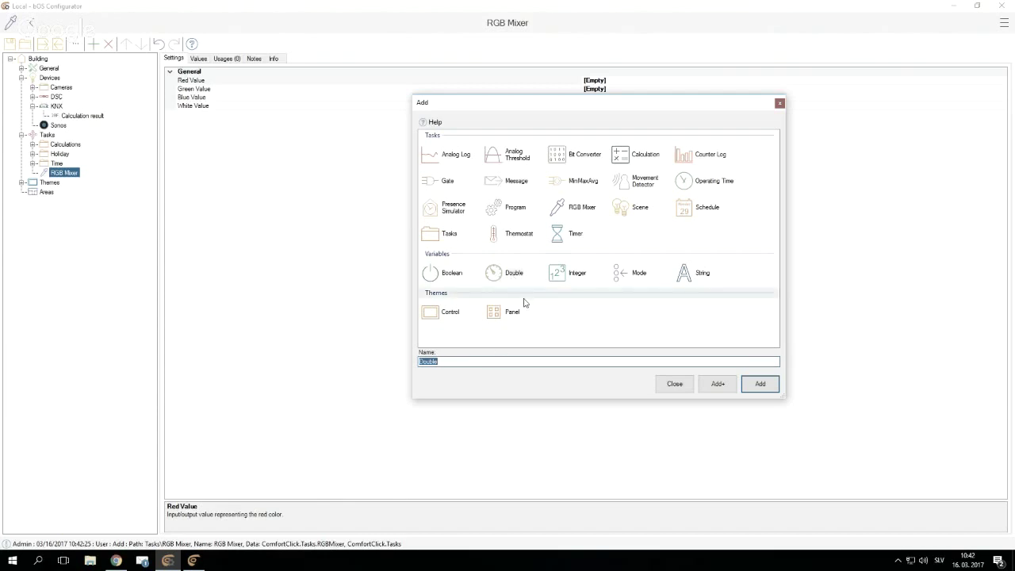
{"action": "type", "text": "R"}
{"action": "left_click", "coordinate": [713, 384]}
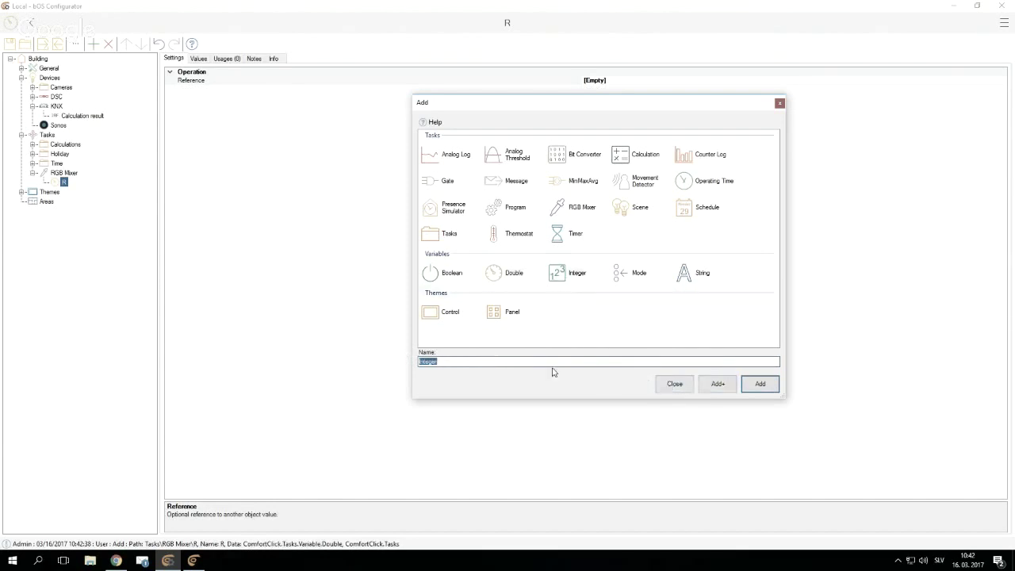
{"action": "left_click", "coordinate": [674, 384]}
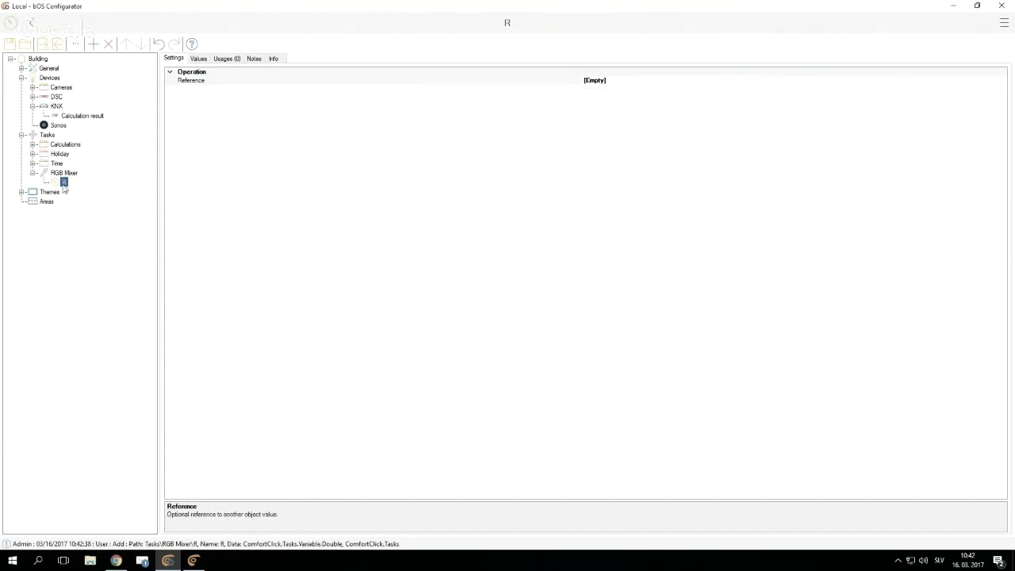
{"action": "left_click_drag", "start_coordinate": [63, 185], "coordinate": [57, 191]}
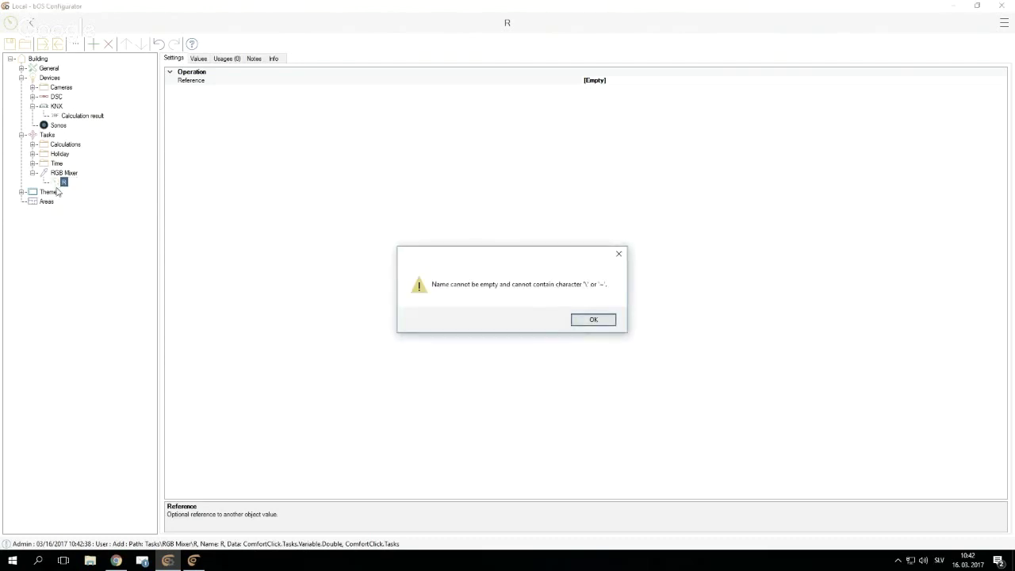
{"action": "key", "text": "Return"}
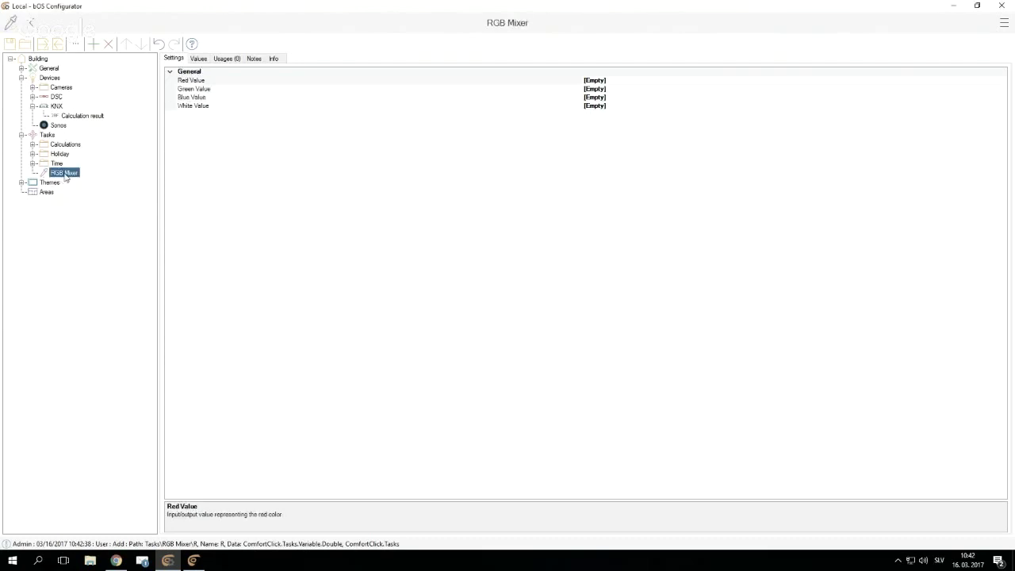
Step: Add two Integer variables named R and G to the RGB Mixer
{"action": "right_click", "coordinate": [64, 173]}
{"action": "left_click", "coordinate": [81, 181]}
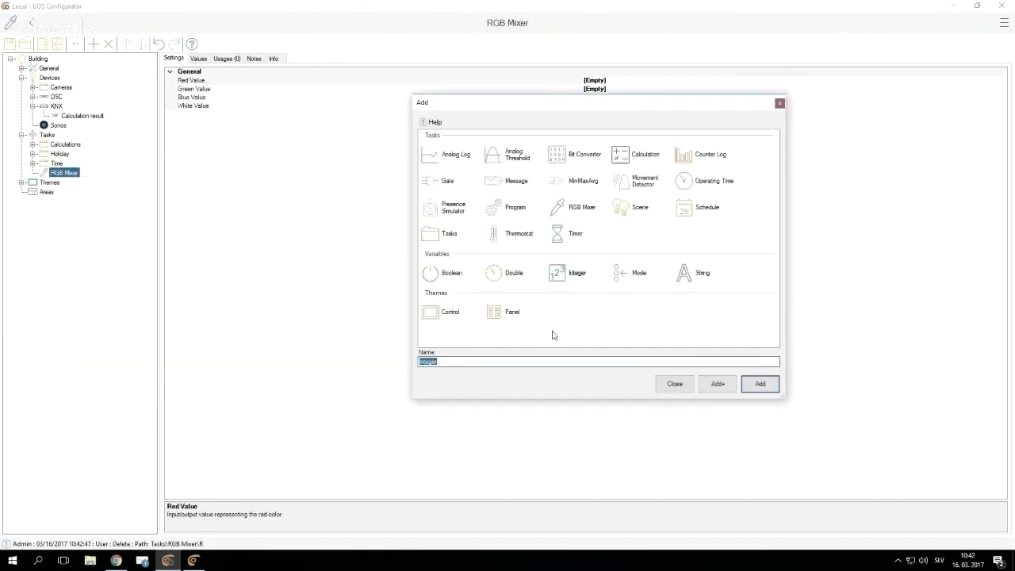
{"action": "type", "text": "R"}
{"action": "left_click", "coordinate": [725, 387]}
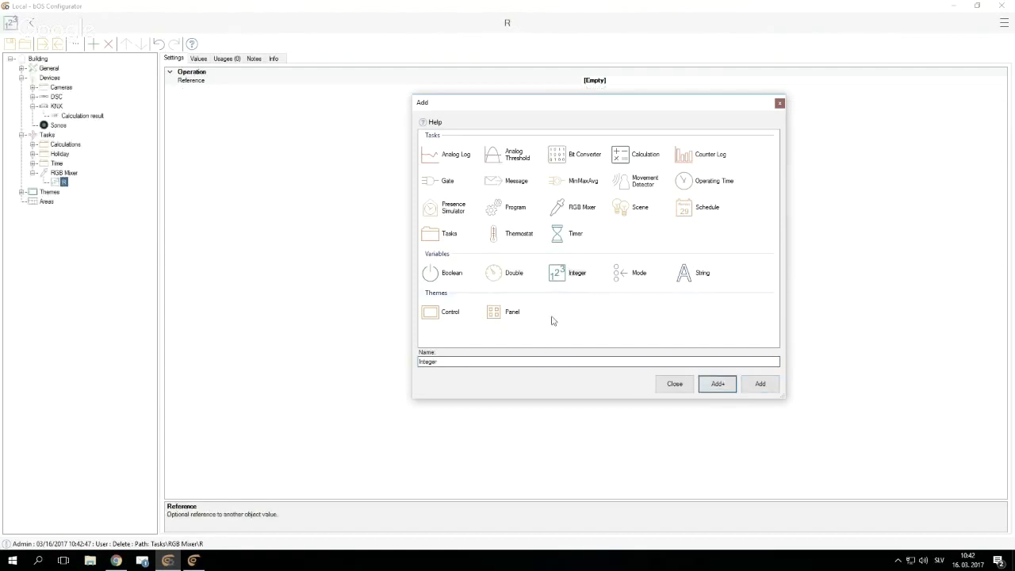
{"action": "double_click", "coordinate": [502, 361]}
{"action": "type", "text": "G"}
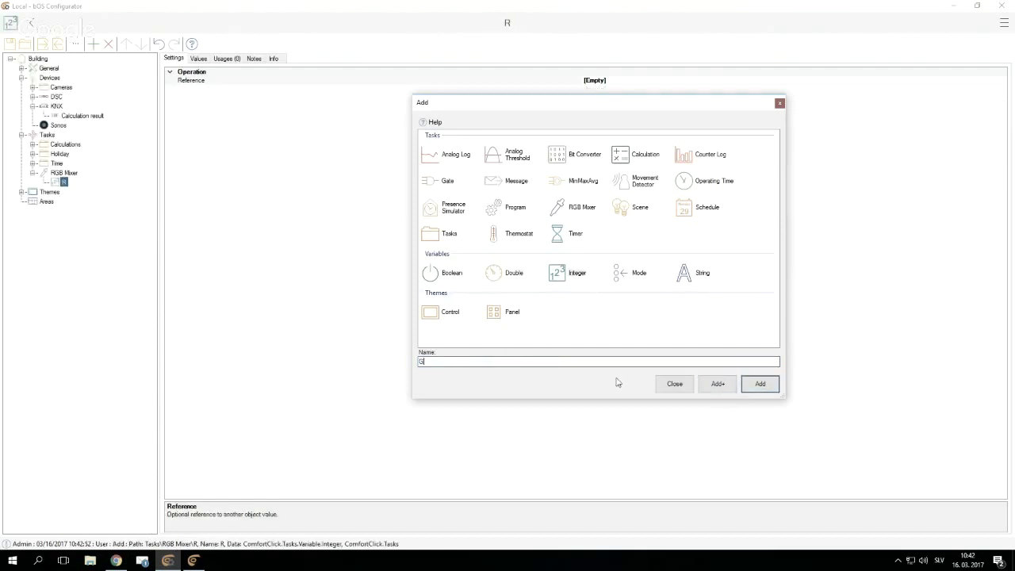
{"action": "left_click", "coordinate": [717, 384]}
Step: Add two more Integer variables named B and W to the RGB Mixer
{"action": "double_click", "coordinate": [489, 361]}
{"action": "type", "text": "B"}
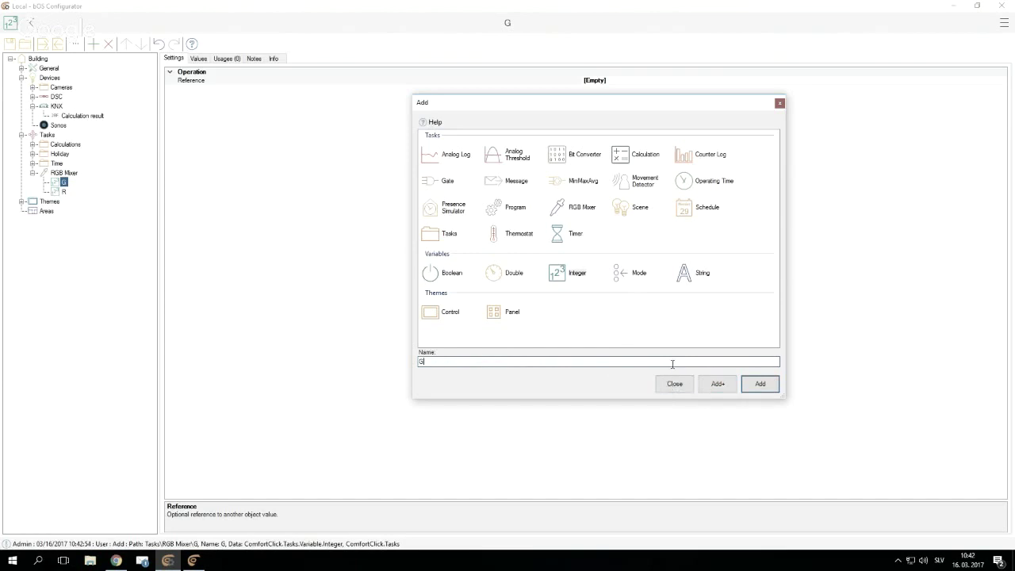
{"action": "left_click", "coordinate": [703, 389]}
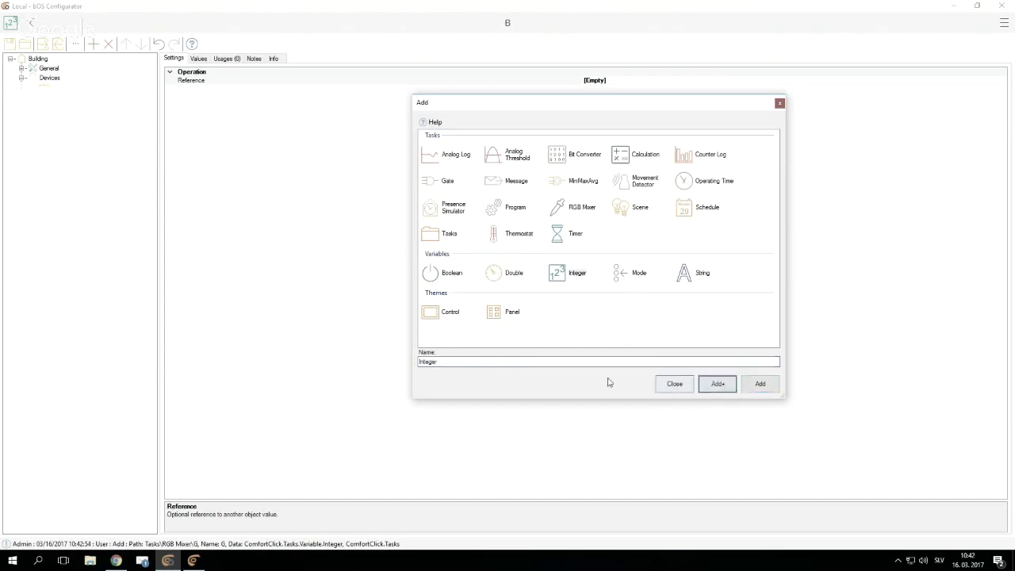
{"action": "left_click", "coordinate": [491, 360]}
{"action": "double_click", "coordinate": [491, 361]}
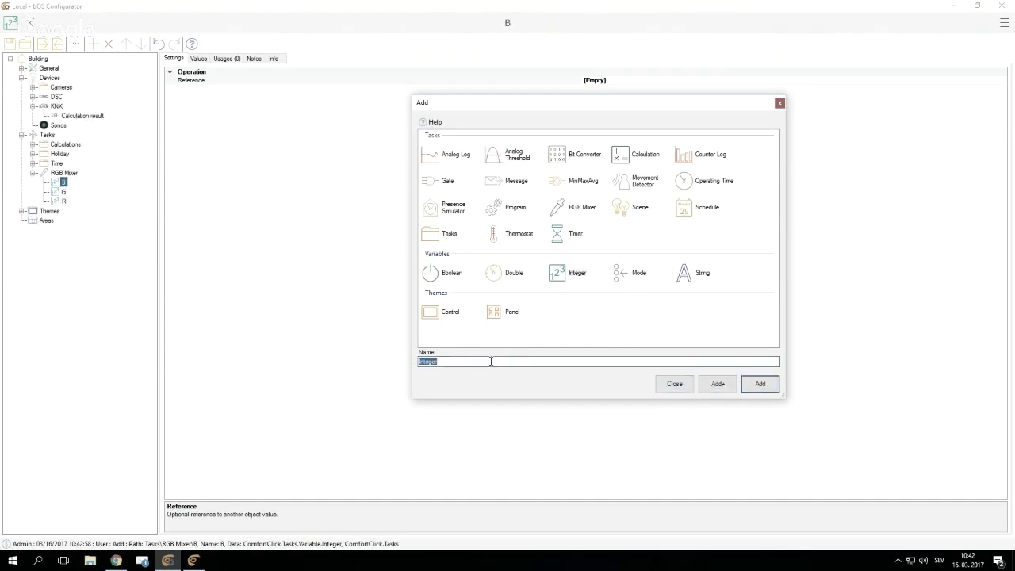
{"action": "type", "text": "W"}
{"action": "left_click", "coordinate": [758, 385]}
Step: Link the RGB Mixer's Red Value setting to the Value of its R variable
{"action": "left_click", "coordinate": [64, 172]}
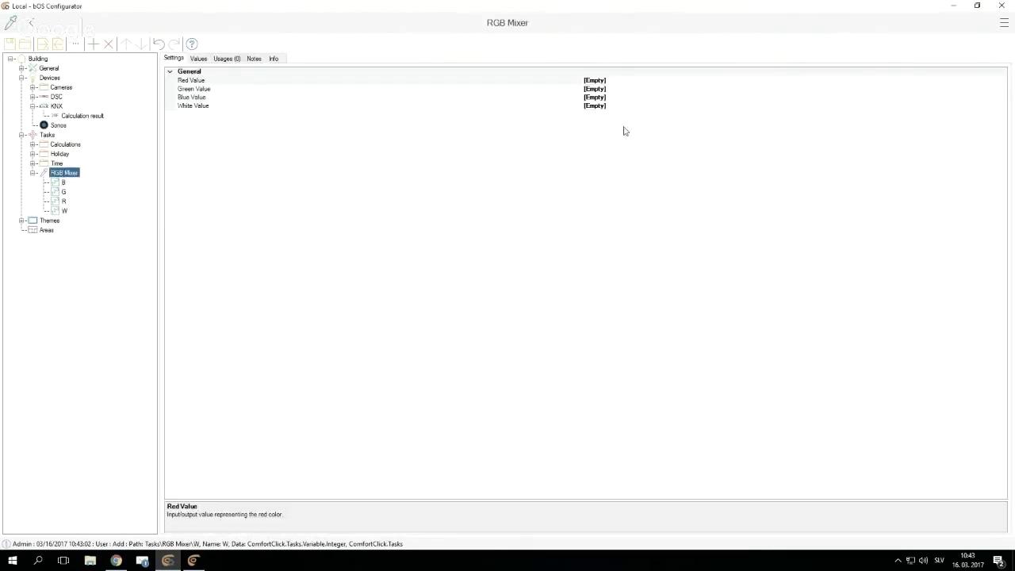
{"action": "left_click", "coordinate": [1001, 80]}
{"action": "left_click", "coordinate": [1001, 81]}
{"action": "left_click", "coordinate": [431, 206]}
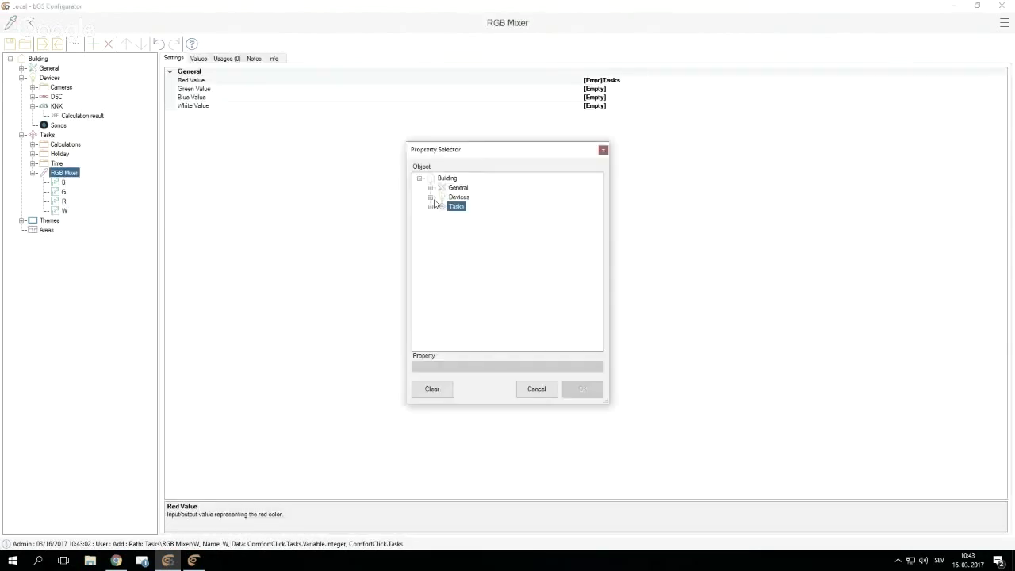
{"action": "left_click", "coordinate": [442, 234]}
{"action": "left_click", "coordinate": [472, 244]}
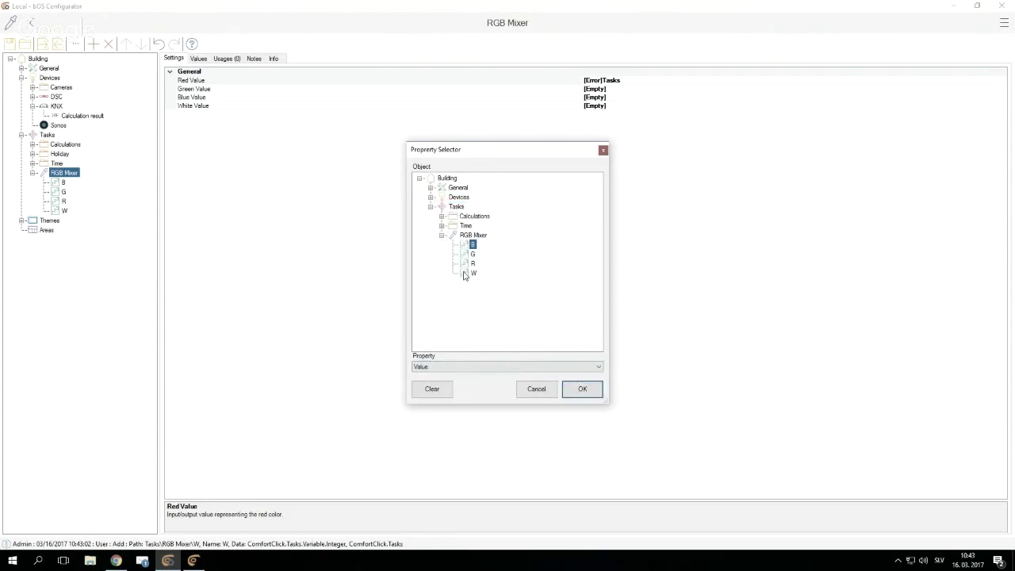
{"action": "left_click", "coordinate": [474, 264]}
{"action": "left_click", "coordinate": [578, 389]}
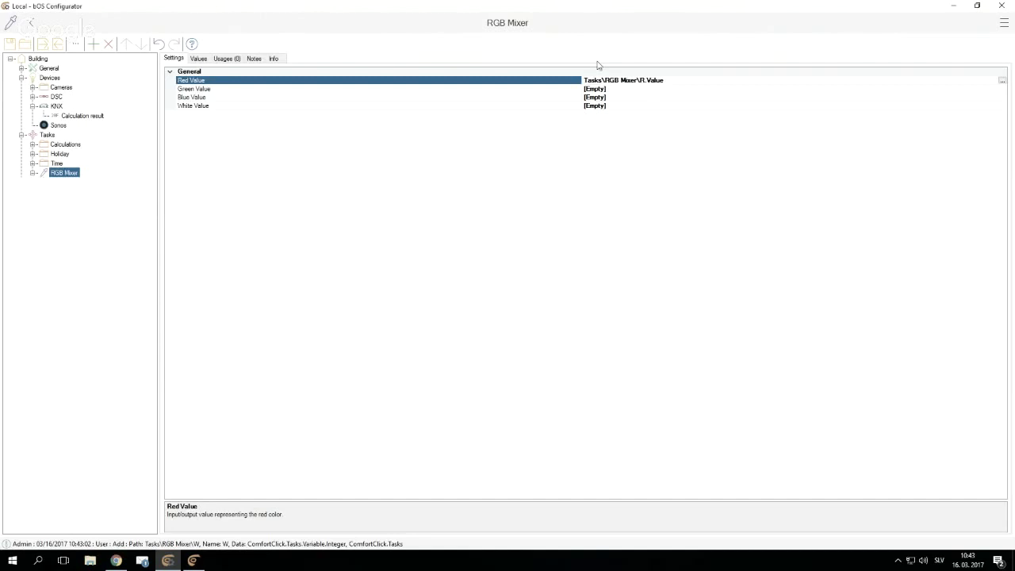
Step: Link the RGB Mixer's Green Value to the Value of variable G and its Blue Value to the Value of B
{"action": "left_click", "coordinate": [1002, 88]}
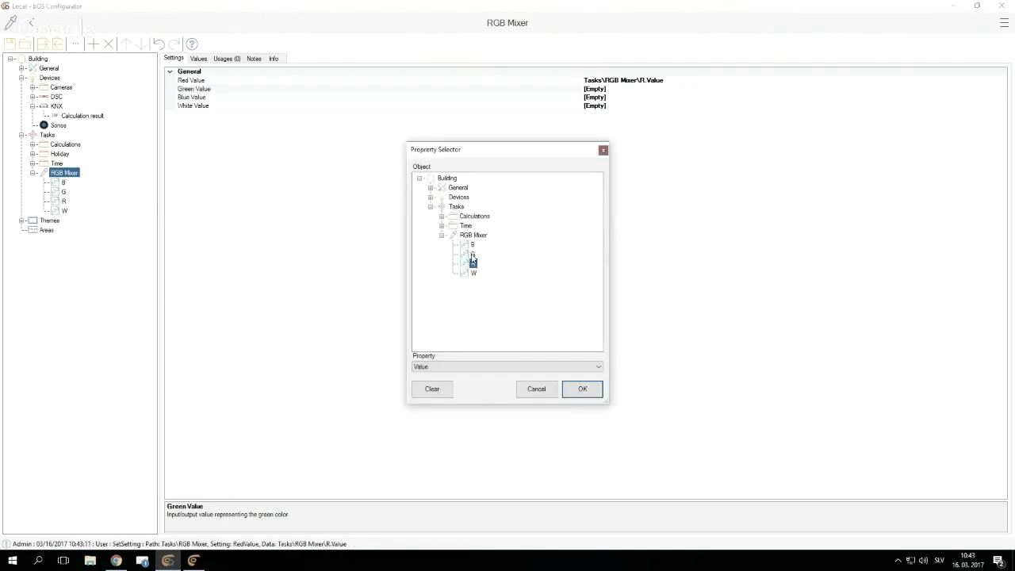
{"action": "left_click", "coordinate": [472, 255]}
{"action": "left_click", "coordinate": [583, 389]}
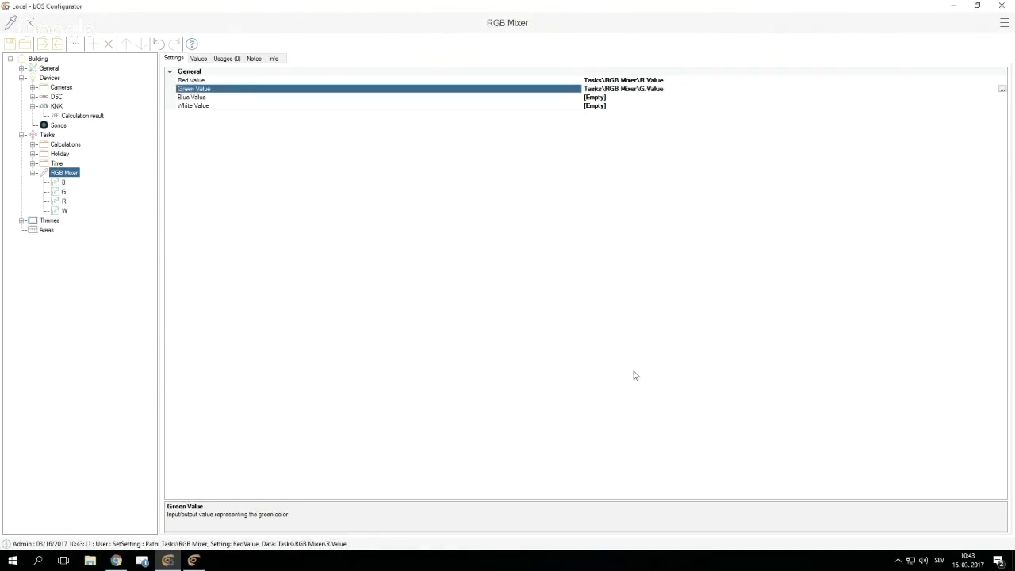
{"action": "left_click", "coordinate": [1002, 97]}
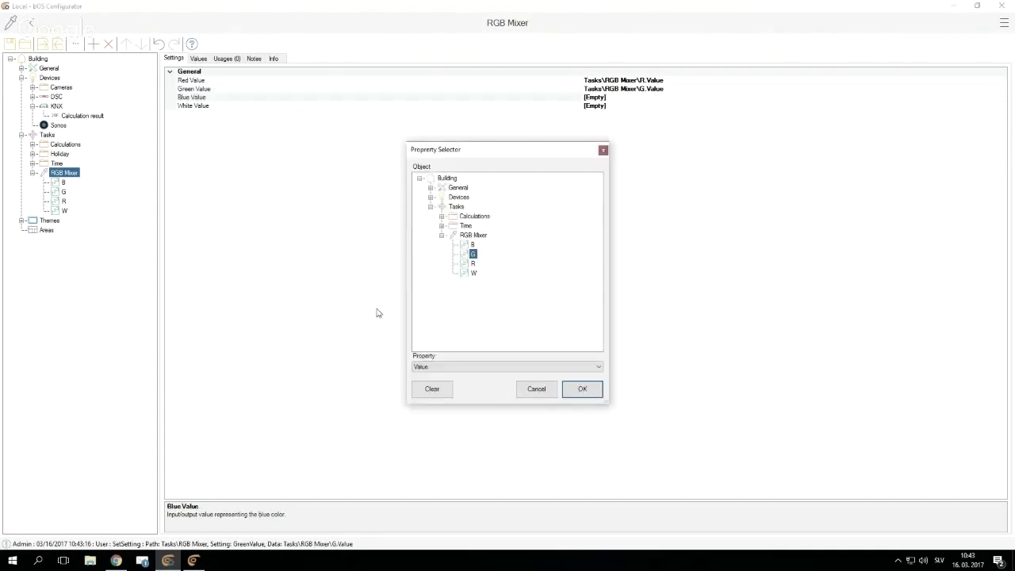
{"action": "left_click", "coordinate": [472, 244]}
{"action": "left_click", "coordinate": [580, 388]}
Step: Link the RGB Mixer's White Value setting to the Value of its W variable
{"action": "left_click", "coordinate": [1002, 106]}
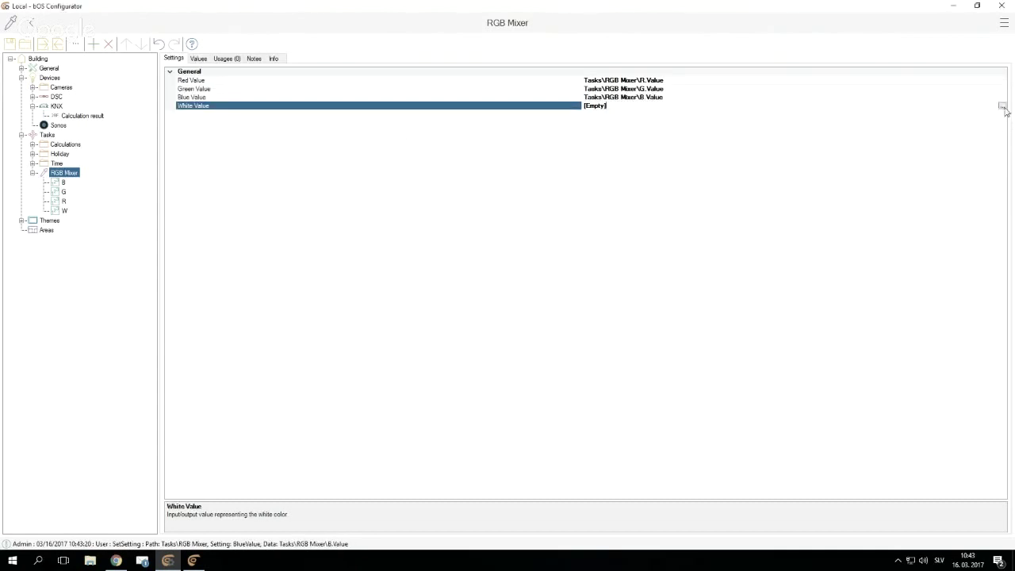
{"action": "left_click", "coordinate": [473, 272]}
{"action": "left_click", "coordinate": [582, 388]}
Step: Expand the Themes branch and add a panel named RGBW to the Theme
{"action": "left_click", "coordinate": [30, 220]}
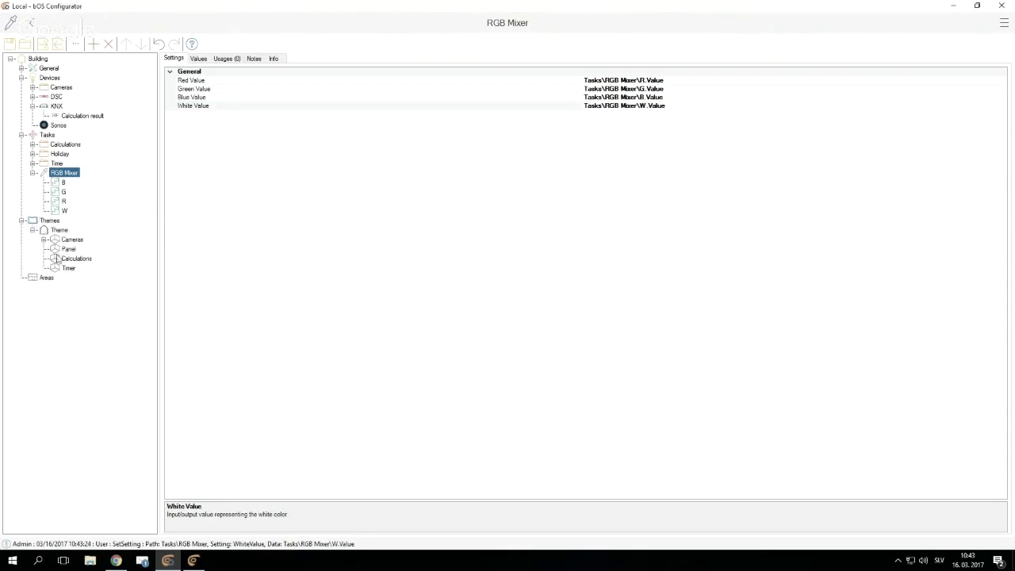
{"action": "right_click", "coordinate": [55, 232]}
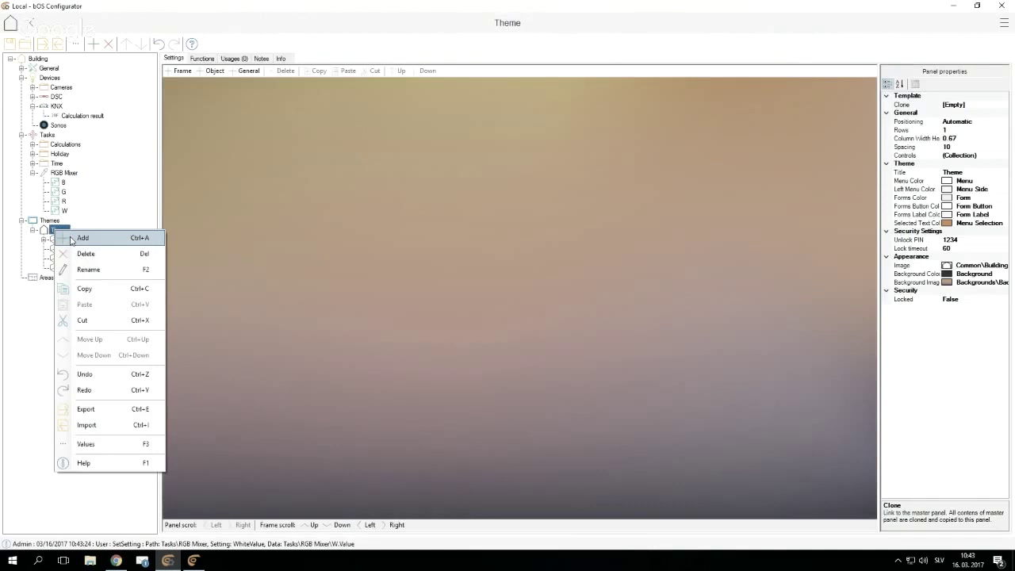
{"action": "left_click", "coordinate": [79, 238]}
{"action": "type", "text": "R"}
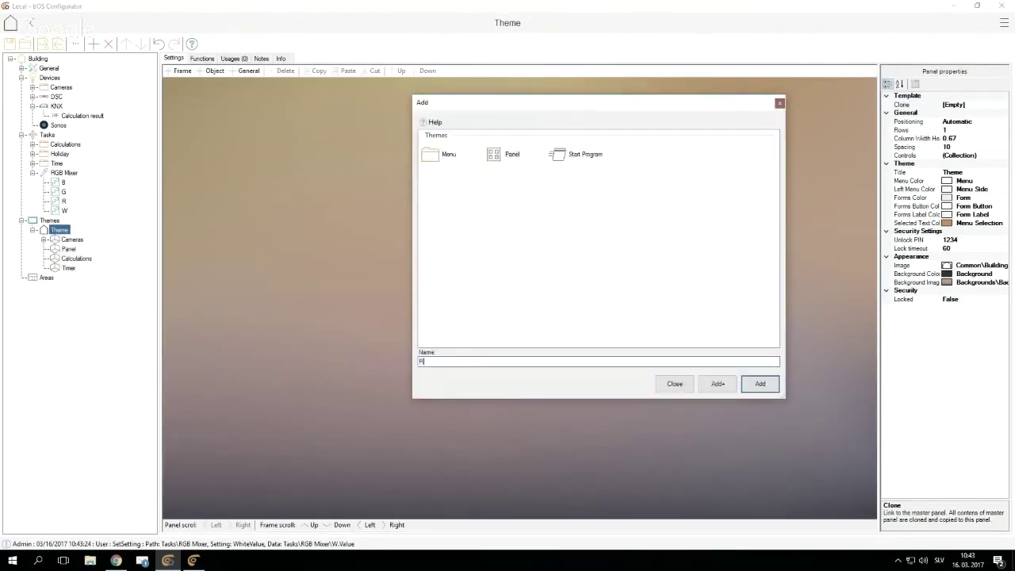
{"action": "type", "text": "GBW"}
{"action": "key", "text": "Return"}
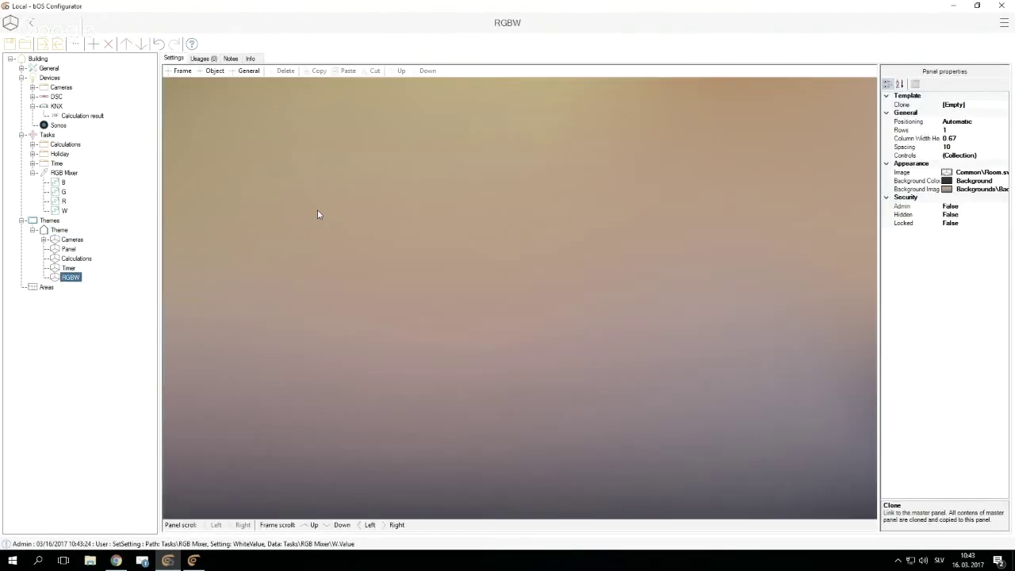
Step: Add a frame to the RGBW panel and place the RGB Mixer's color picker in it with Enable White Channel set to True
{"action": "left_click", "coordinate": [181, 71]}
{"action": "key", "text": "Return"}
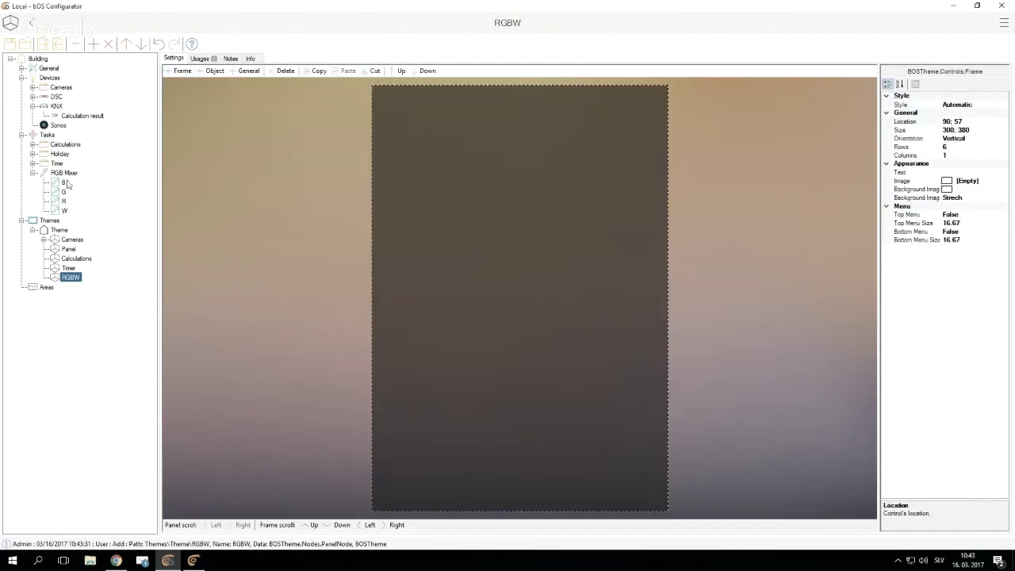
{"action": "left_click_drag", "start_coordinate": [56, 173], "coordinate": [456, 193]}
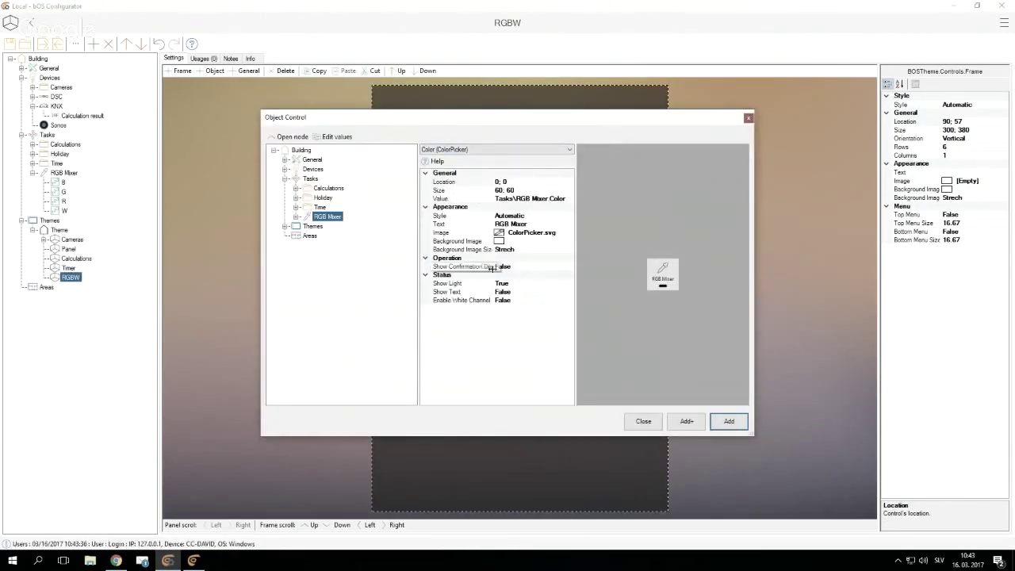
{"action": "double_click", "coordinate": [444, 302]}
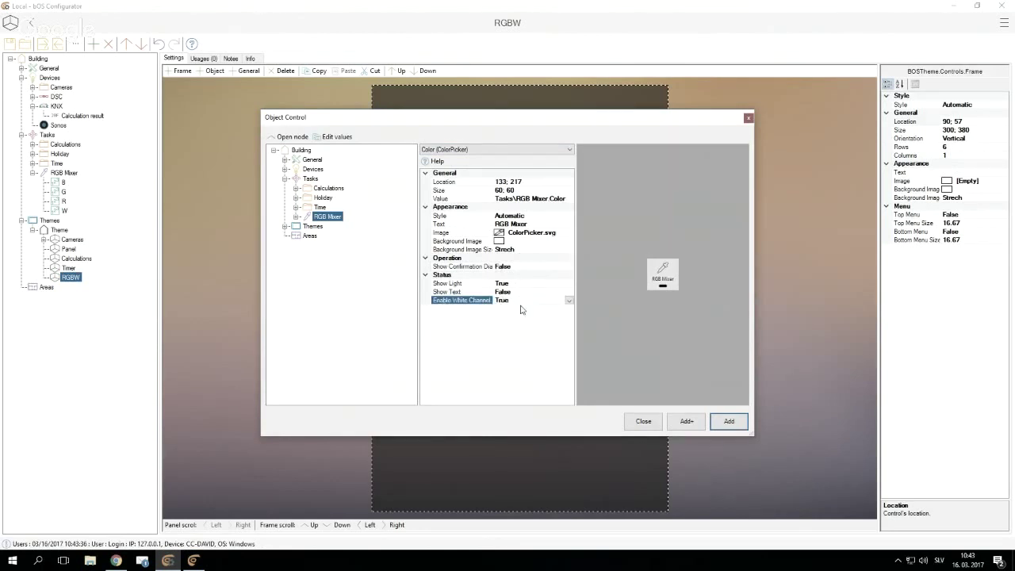
{"action": "left_click", "coordinate": [727, 421]}
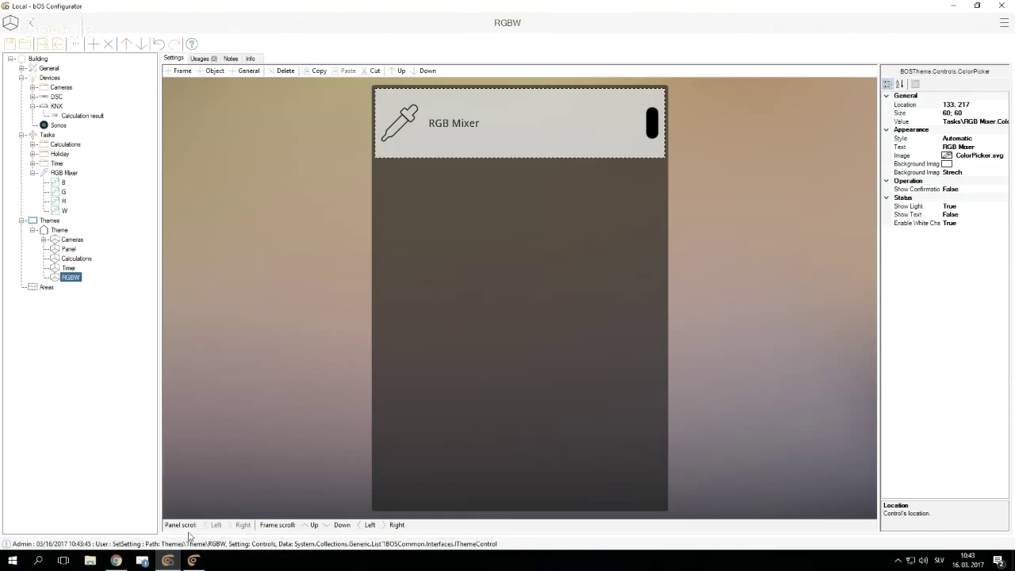
Step: Switch to the bOS Client and open the RGB Mixer control on the RGBW panel
{"action": "left_click", "coordinate": [194, 562]}
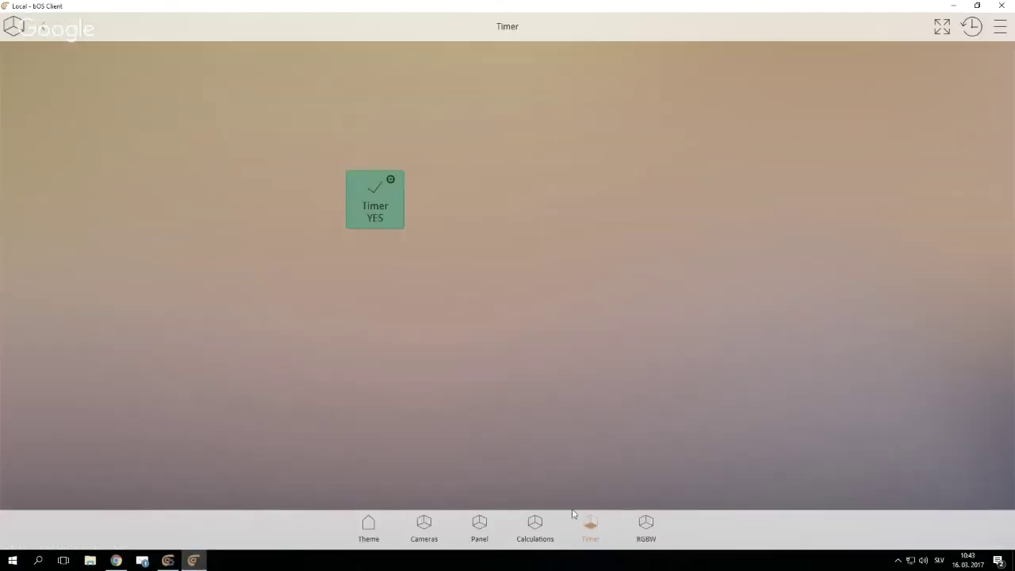
{"action": "left_click", "coordinate": [648, 527]}
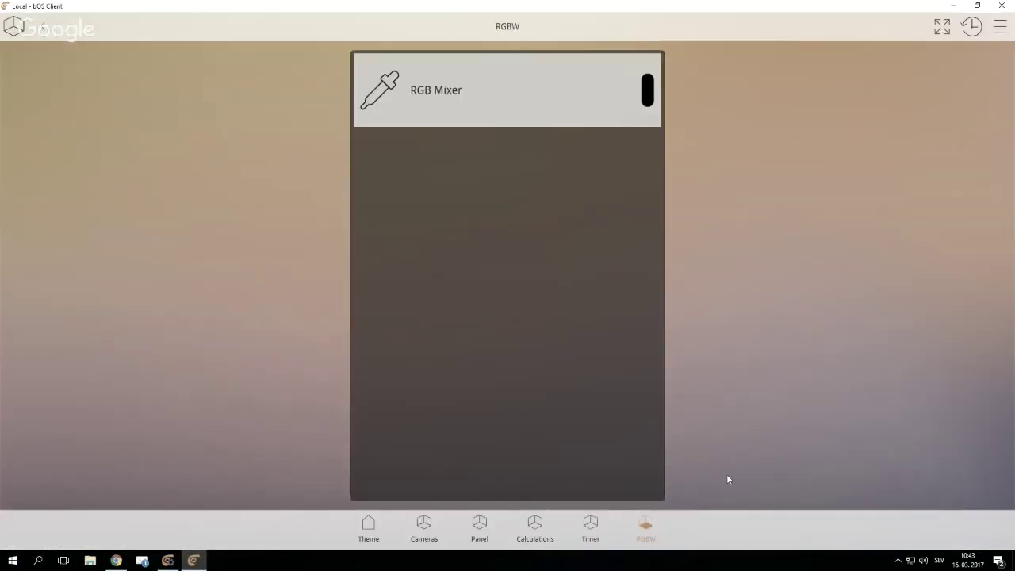
{"action": "left_click", "coordinate": [465, 109]}
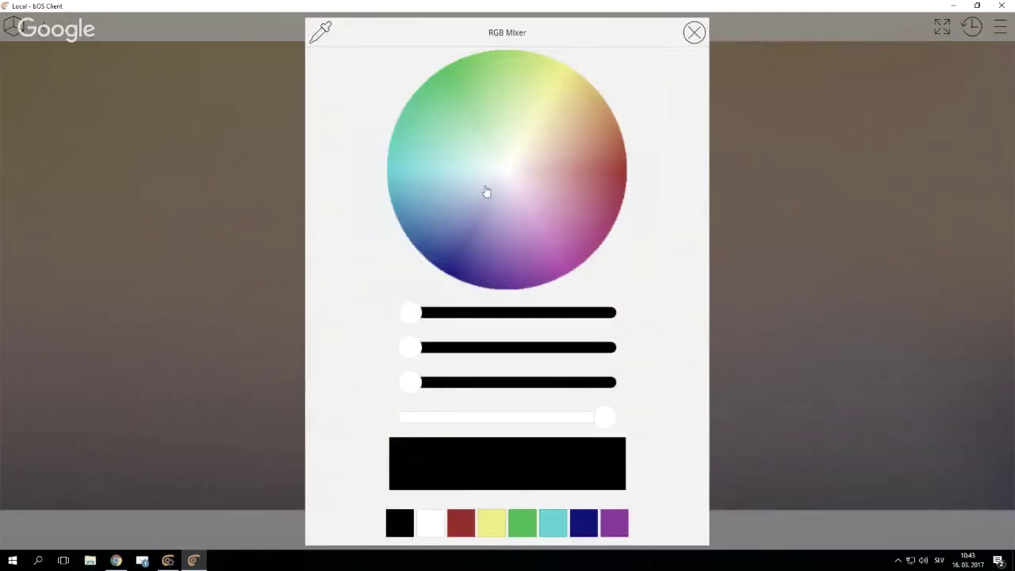
Step: Set the mixer's red channel to 76, green to 102, blue to 178 and white to 76, and close the color picker
{"action": "left_click", "coordinate": [476, 313]}
{"action": "left_click", "coordinate": [487, 344]}
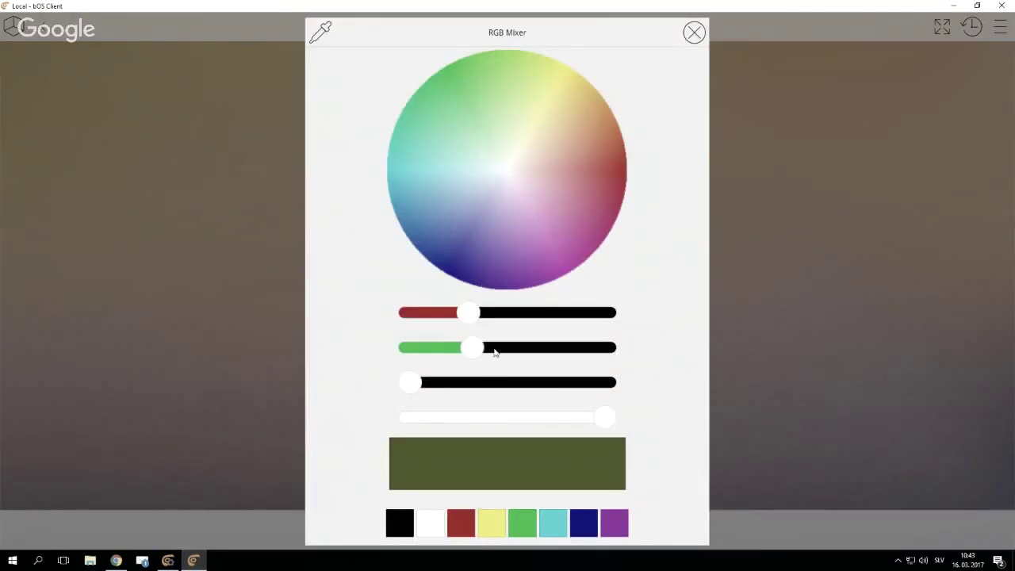
{"action": "left_click", "coordinate": [528, 382]}
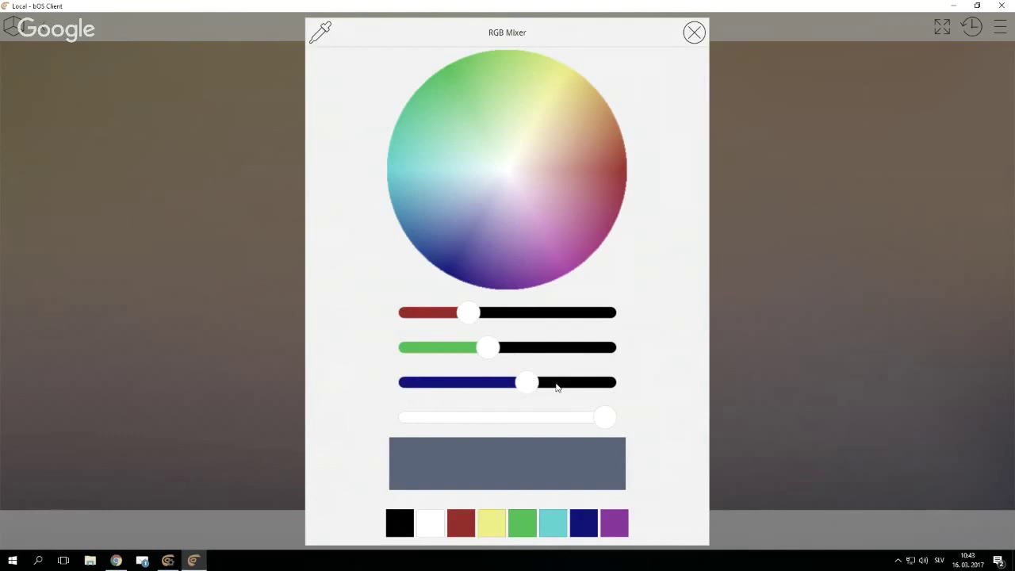
{"action": "left_click", "coordinate": [555, 388]}
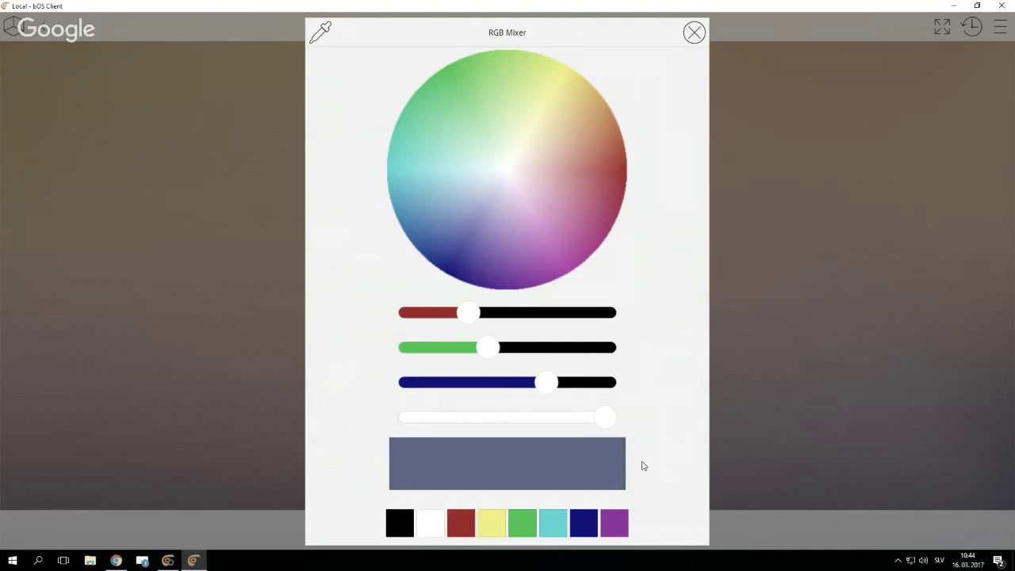
{"action": "left_click_drag", "start_coordinate": [601, 420], "coordinate": [474, 424]}
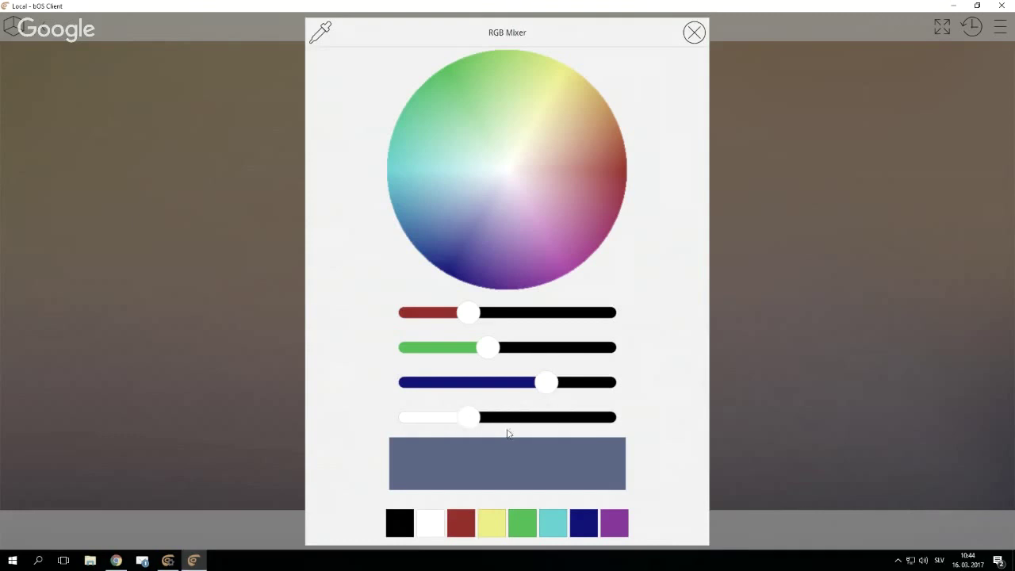
{"action": "left_click", "coordinate": [763, 468]}
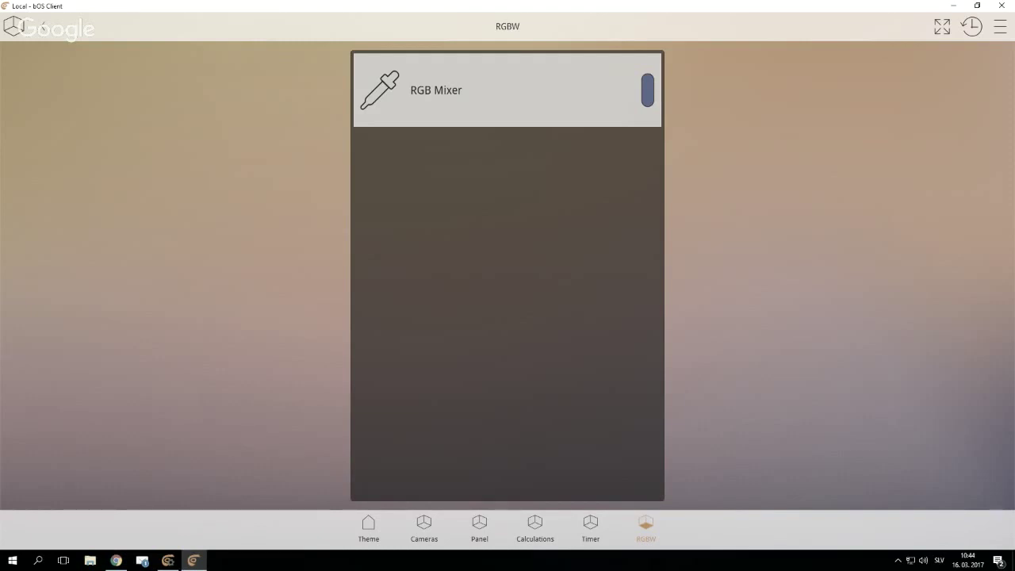
Step: Return to the bOS Configurator and add a 1Byte Unsigned object named Dimming value to the KNX device
{"action": "left_click", "coordinate": [167, 560]}
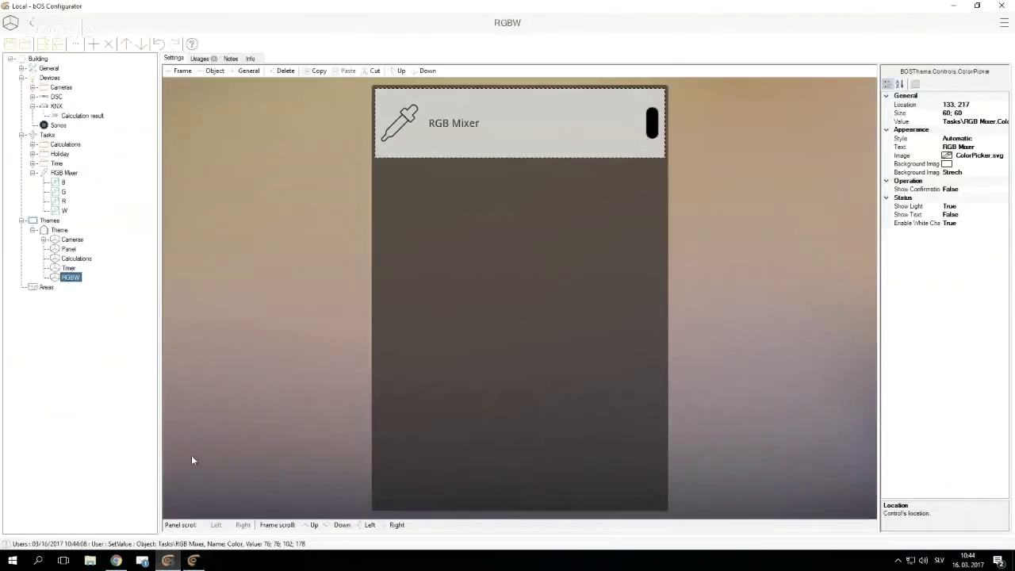
{"action": "right_click", "coordinate": [56, 105]}
{"action": "left_click", "coordinate": [88, 111]}
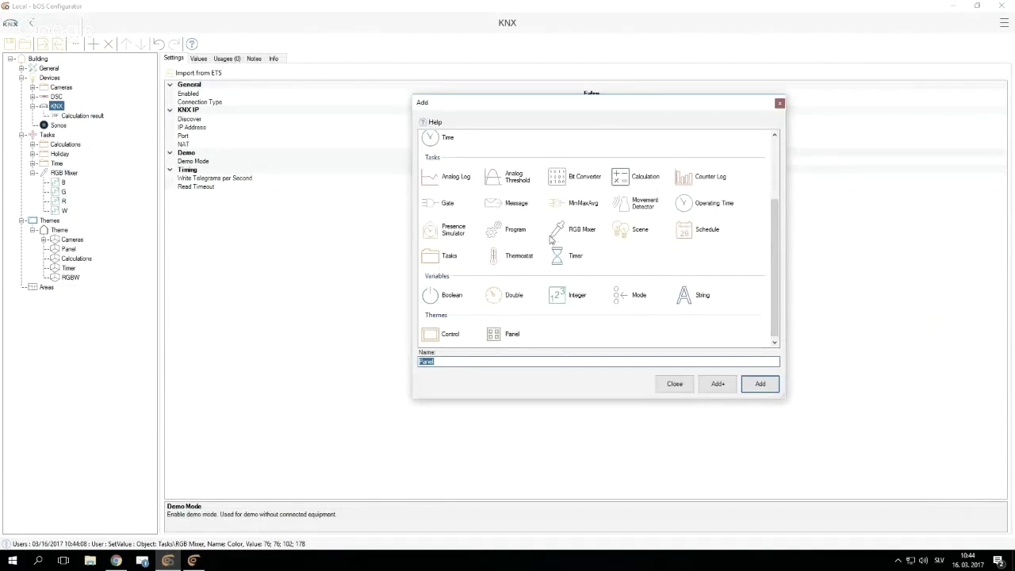
{"action": "scroll", "coordinate": [521, 207], "scroll_direction": "up", "scroll_amount": 3}
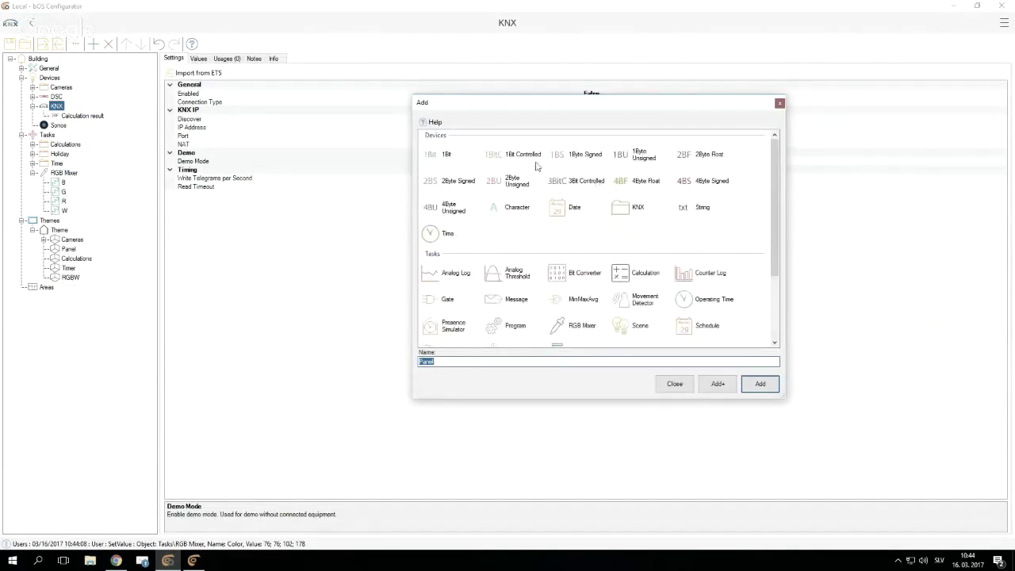
{"action": "left_click", "coordinate": [643, 157]}
{"action": "type", "text": "Dimming value"}
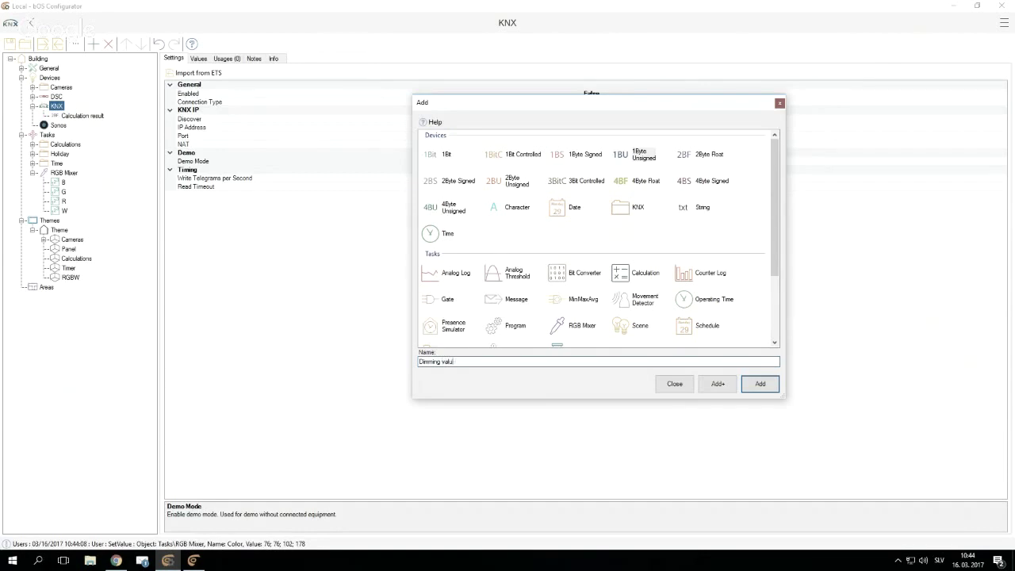
{"action": "key", "text": "Return"}
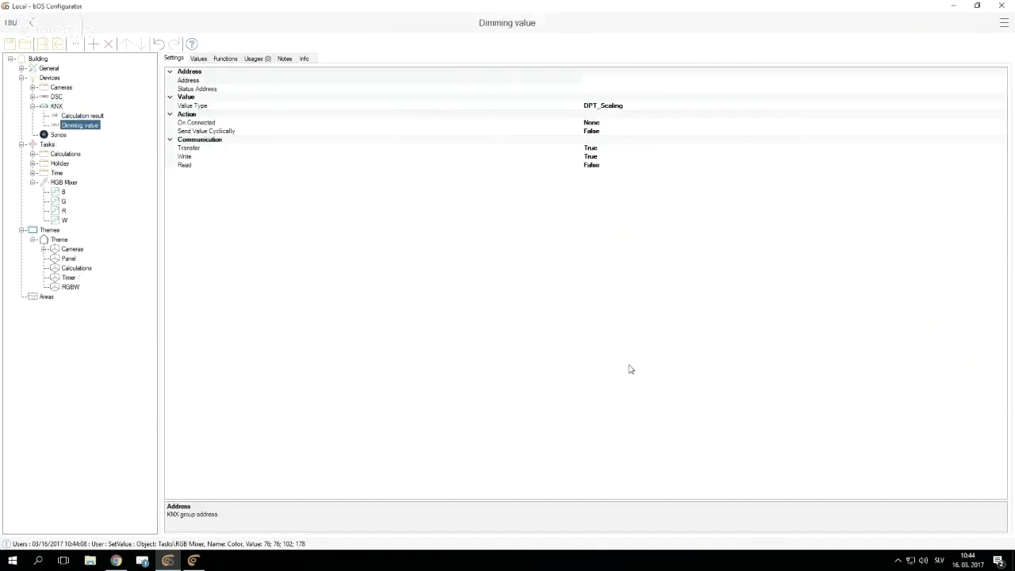
Step: Set the Dimming value object's address to 1/2/1 and assign the Dimmer template to its Value
{"action": "left_click", "coordinate": [619, 79]}
{"action": "type", "text": "1"}
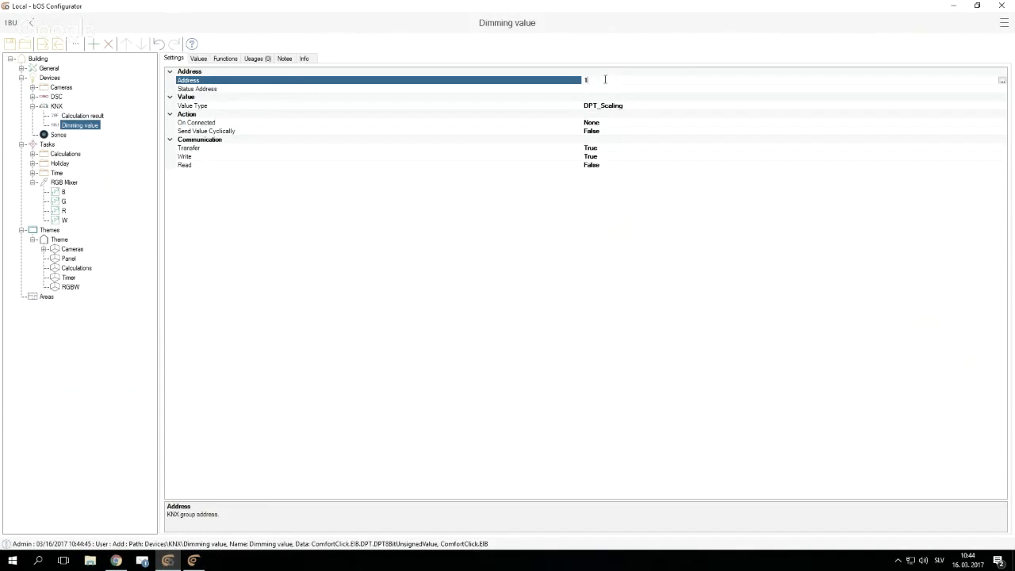
{"action": "type", "text": "/2/1"}
{"action": "left_click", "coordinate": [609, 107]}
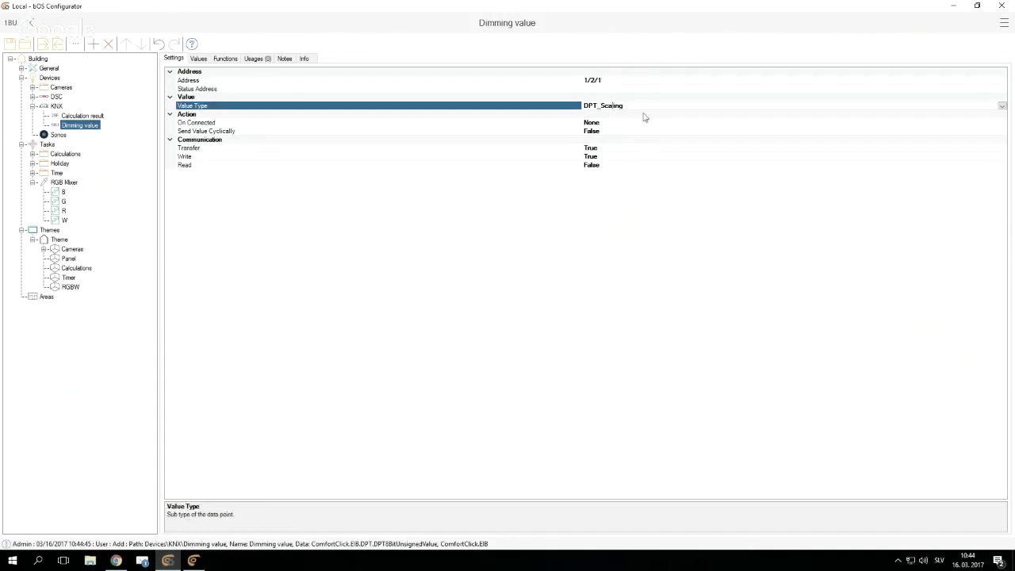
{"action": "left_click", "coordinate": [198, 59]}
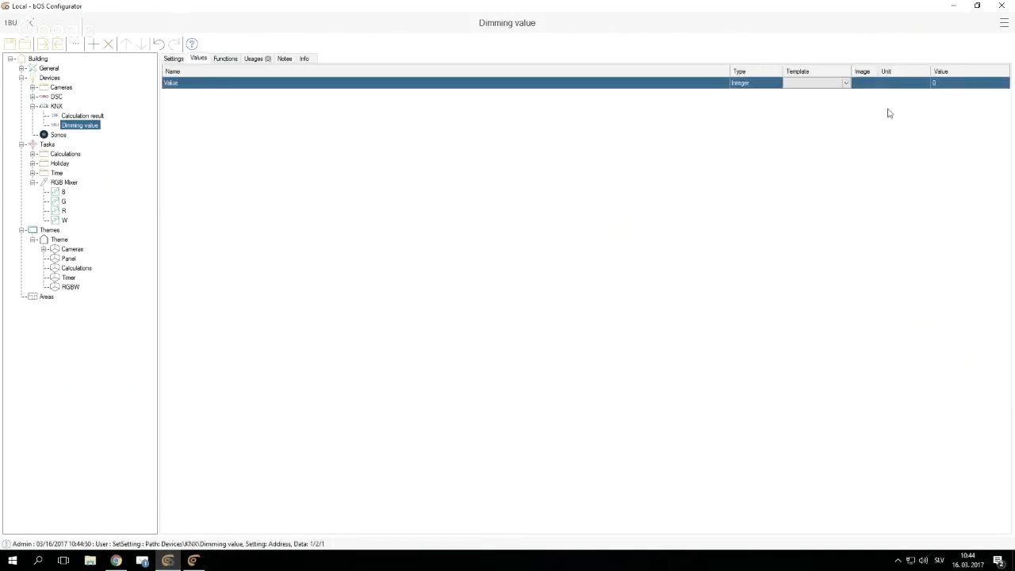
{"action": "left_click", "coordinate": [844, 83]}
{"action": "left_click", "coordinate": [834, 114]}
Step: Add the KNX Dimming value control to the frame of the RGBW panel
{"action": "left_click", "coordinate": [70, 287]}
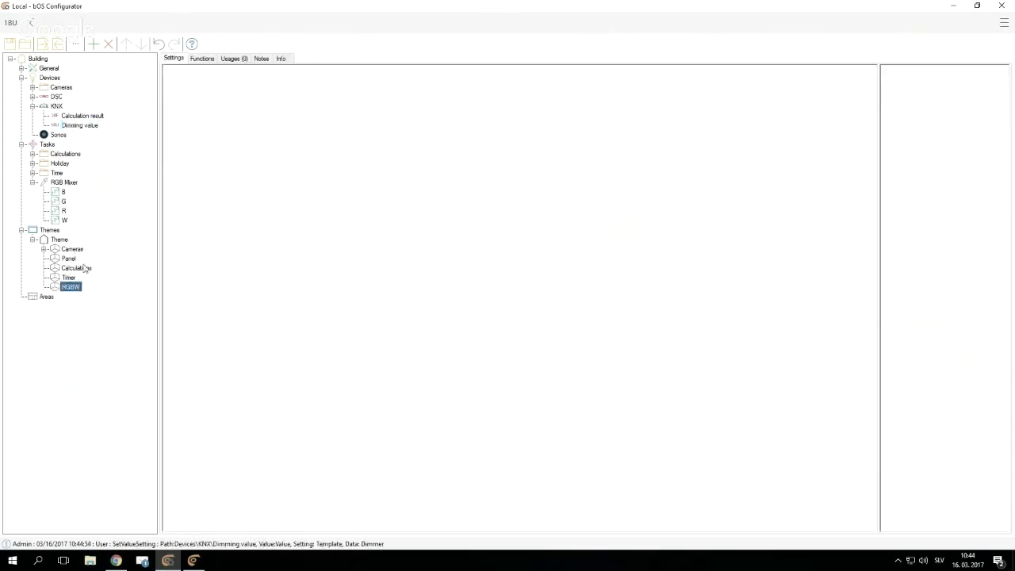
{"action": "double_click", "coordinate": [610, 271]}
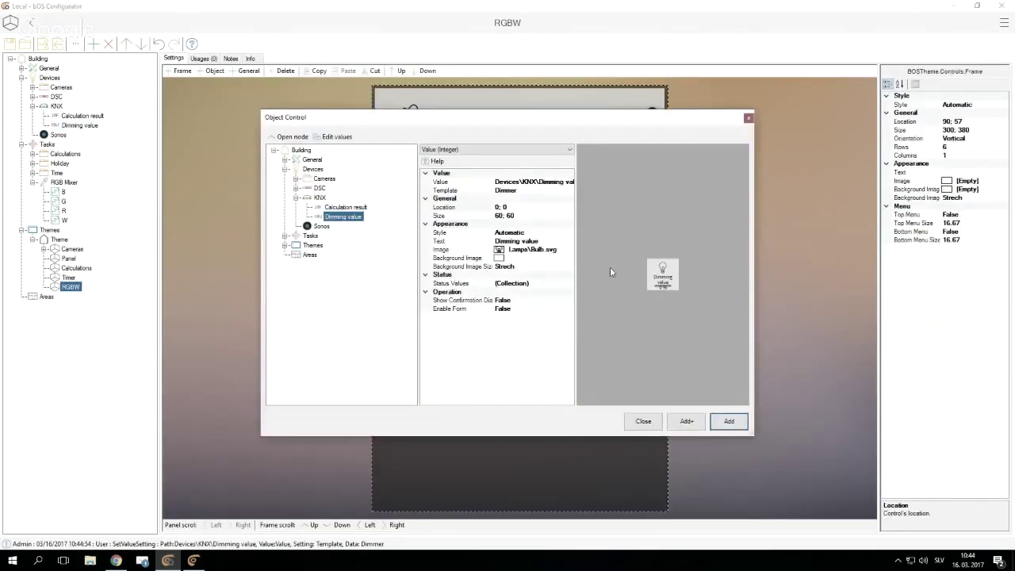
{"action": "key", "text": "Return"}
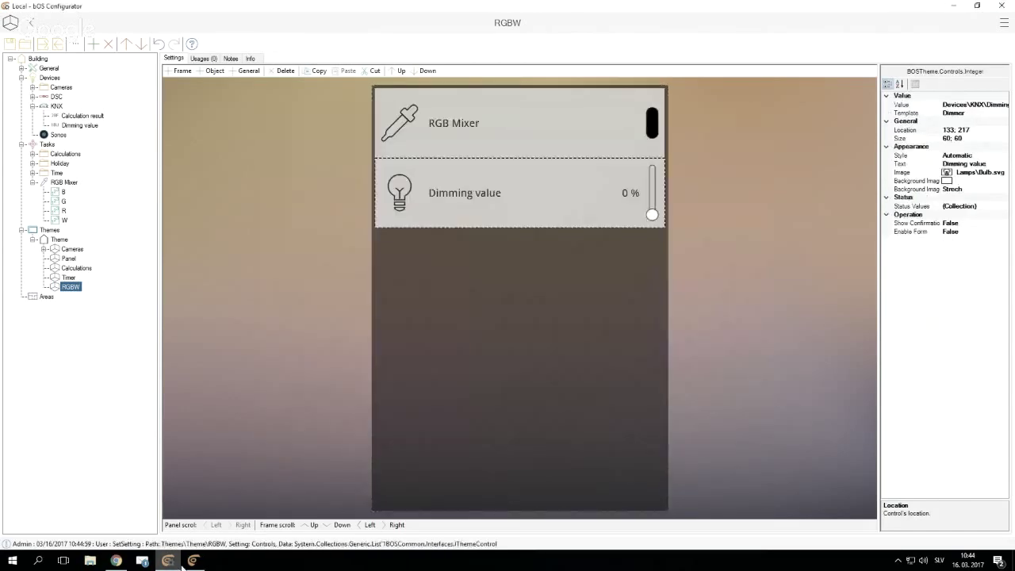
Step: Switch to the bOS Client and set the Dimming value to 60 %
{"action": "left_click", "coordinate": [191, 561]}
{"action": "left_click", "coordinate": [523, 172]}
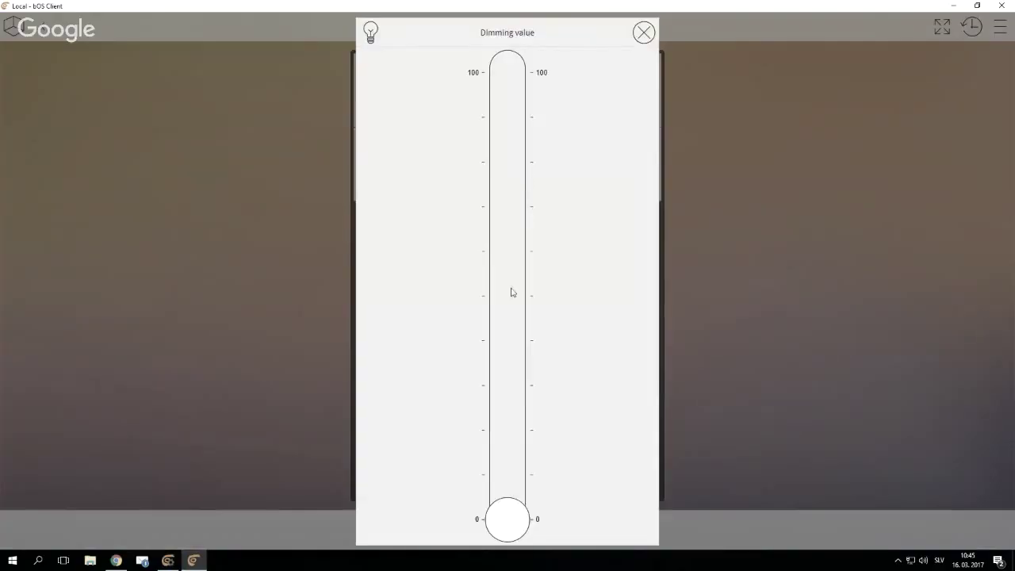
{"action": "left_click", "coordinate": [512, 262]}
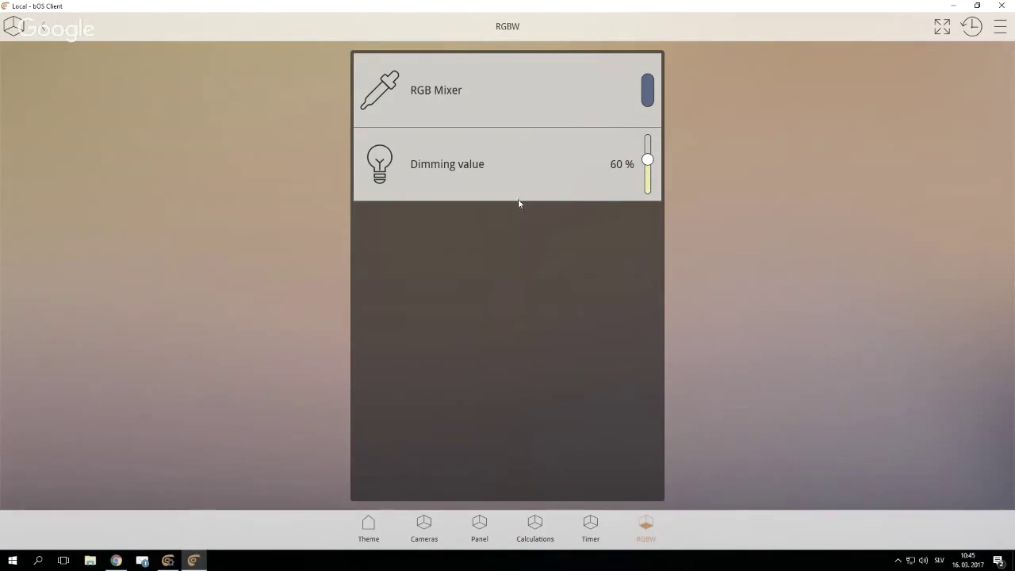
Step: Try further levels on the Dimming value control, leave it at 50 %, and return to the bOS Configurator
{"action": "left_click", "coordinate": [542, 169]}
{"action": "left_click", "coordinate": [507, 252]}
{"action": "left_click", "coordinate": [510, 198]}
{"action": "left_click", "coordinate": [511, 120]}
{"action": "left_click", "coordinate": [527, 186]}
{"action": "left_click", "coordinate": [496, 316]}
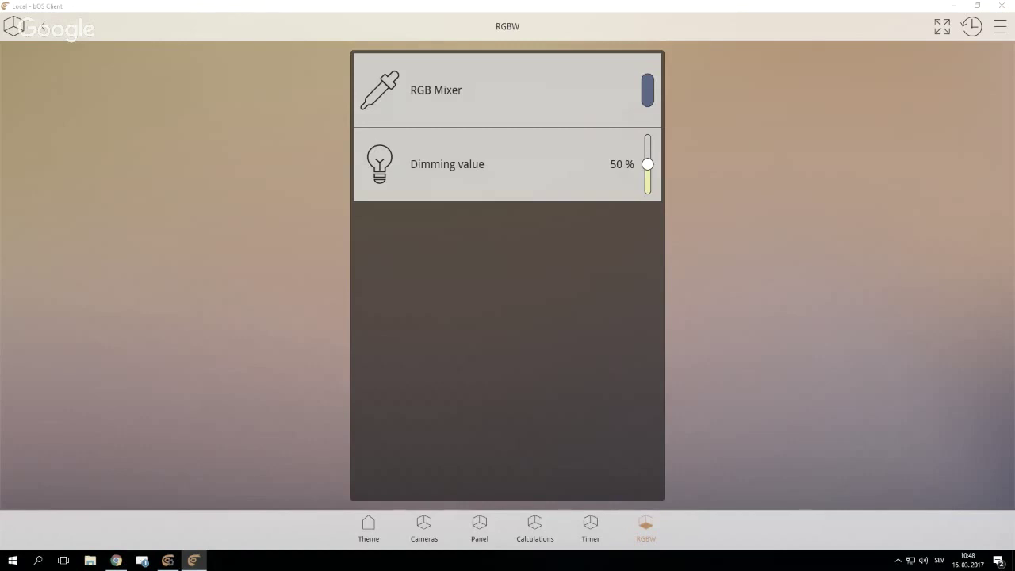
{"action": "left_click", "coordinate": [167, 559]}
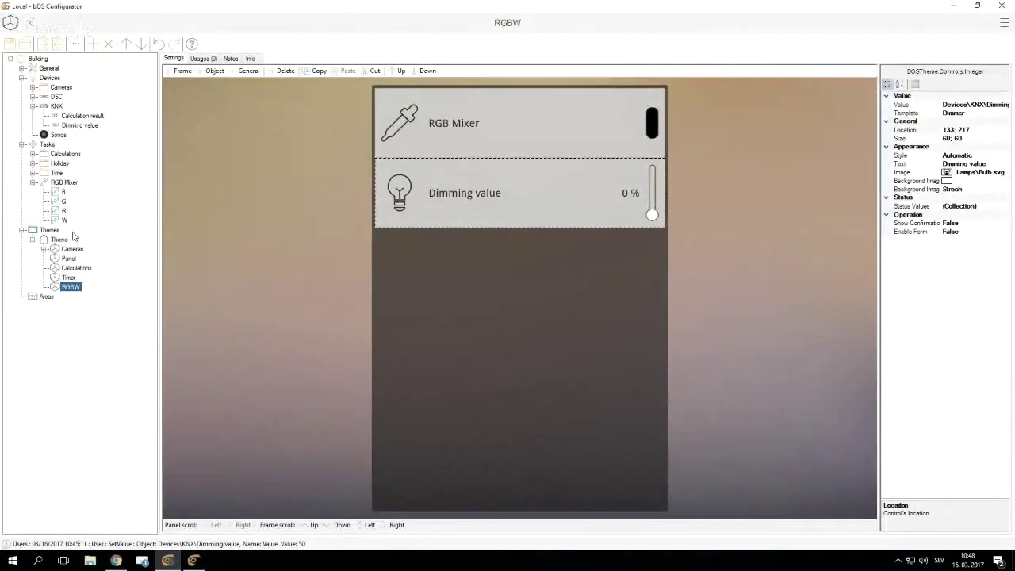
Step: Collapse the RGB Mixer task in the project tree and add a Movement Detector task under Tasks
{"action": "left_click", "coordinate": [34, 183]}
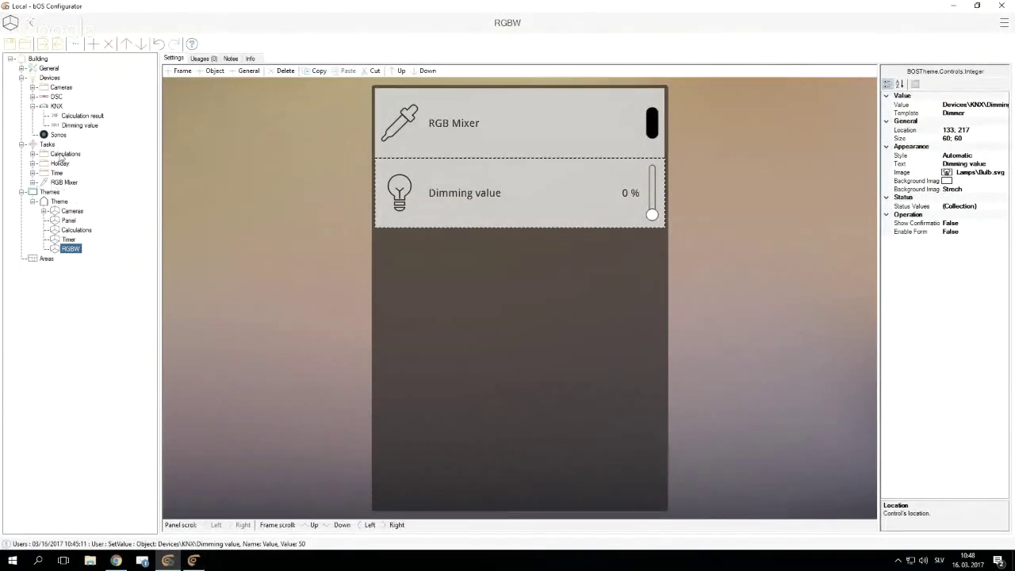
{"action": "right_click", "coordinate": [48, 144]}
{"action": "left_click", "coordinate": [74, 150]}
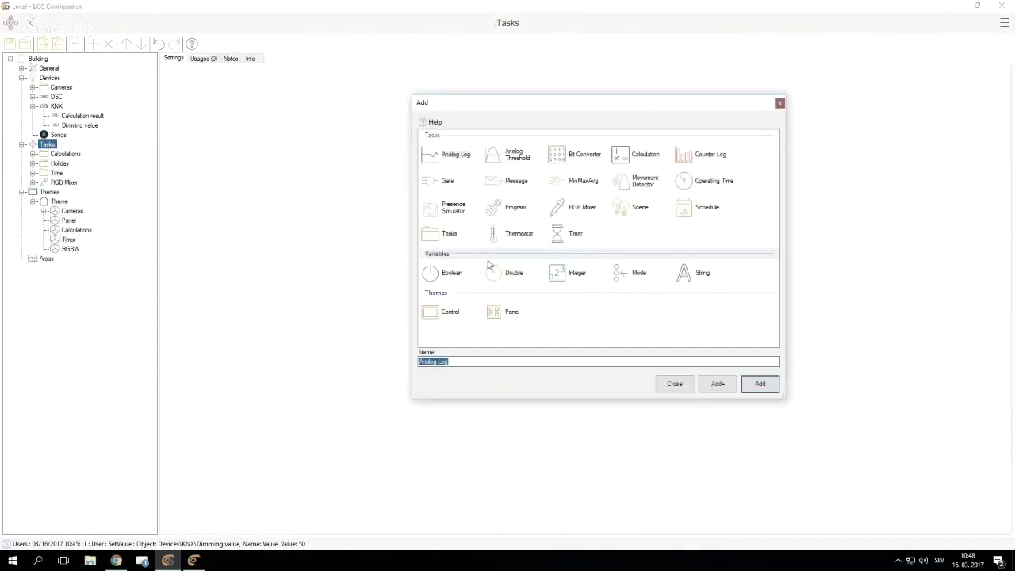
{"action": "left_click", "coordinate": [648, 187]}
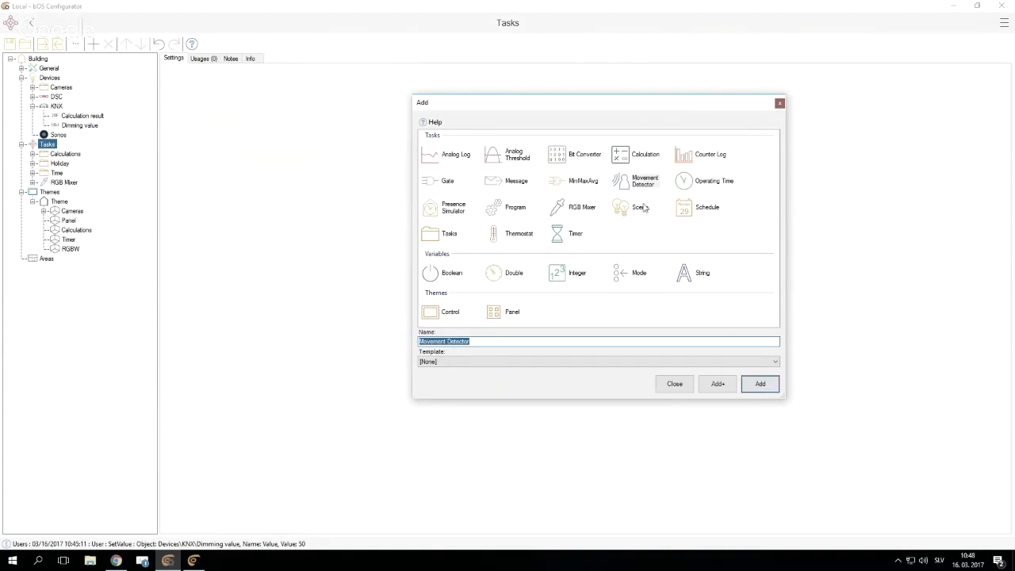
{"action": "left_click", "coordinate": [769, 387]}
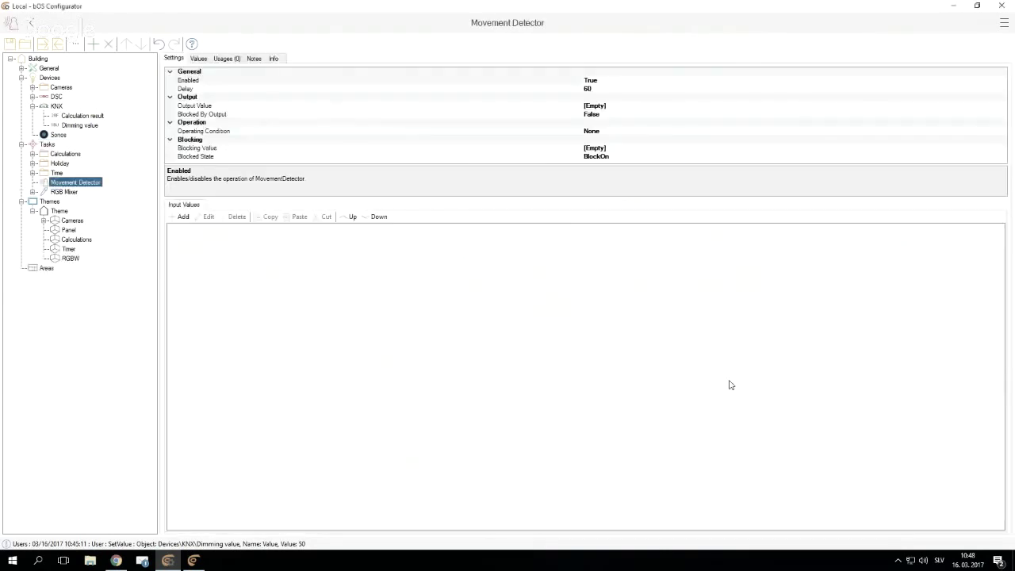
Step: Add a 1Bit object named Light 1 to the KNX device
{"action": "right_click", "coordinate": [57, 106]}
{"action": "left_click", "coordinate": [64, 113]}
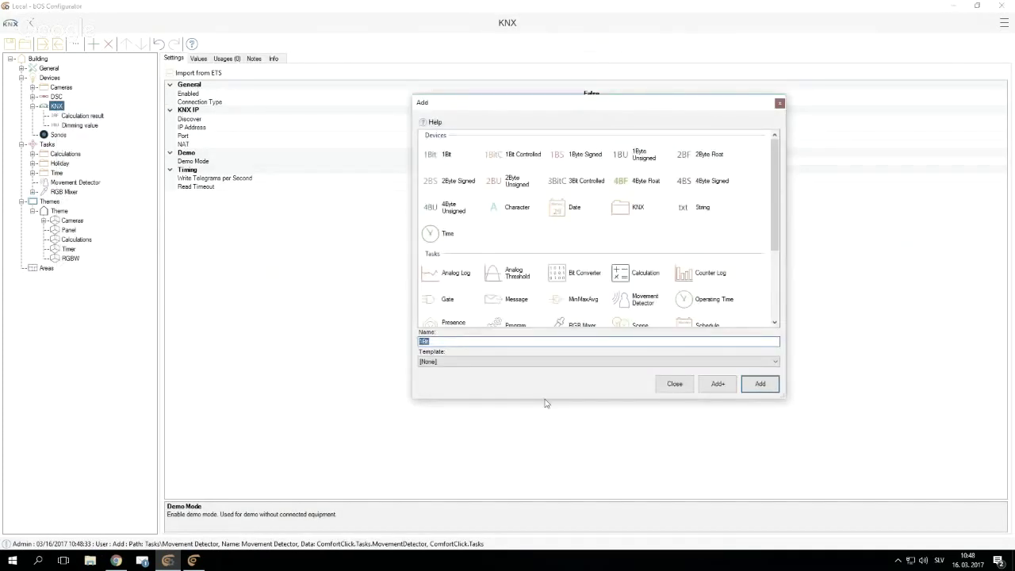
{"action": "type", "text": "Light 1"}
{"action": "key", "text": "Return"}
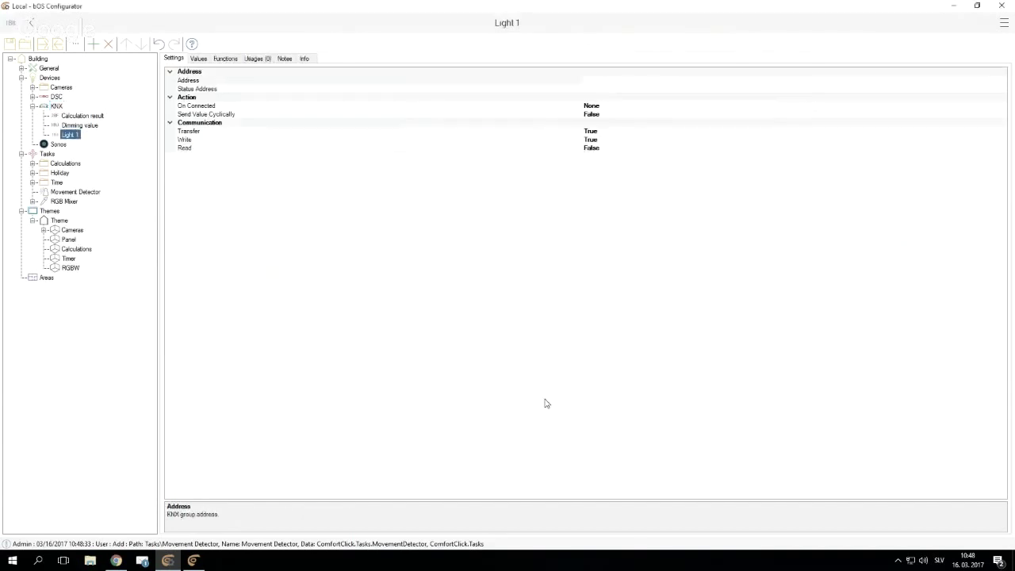
Step: Assign the Lamp template to Light 1's Value and set its group address to 1/2/3
{"action": "left_click", "coordinate": [198, 59]}
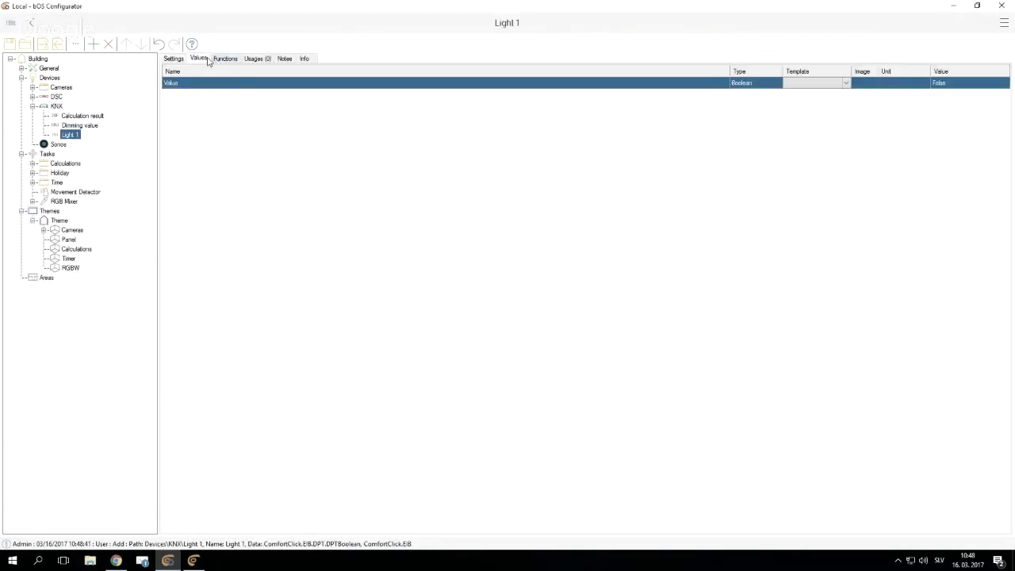
{"action": "left_click", "coordinate": [825, 83]}
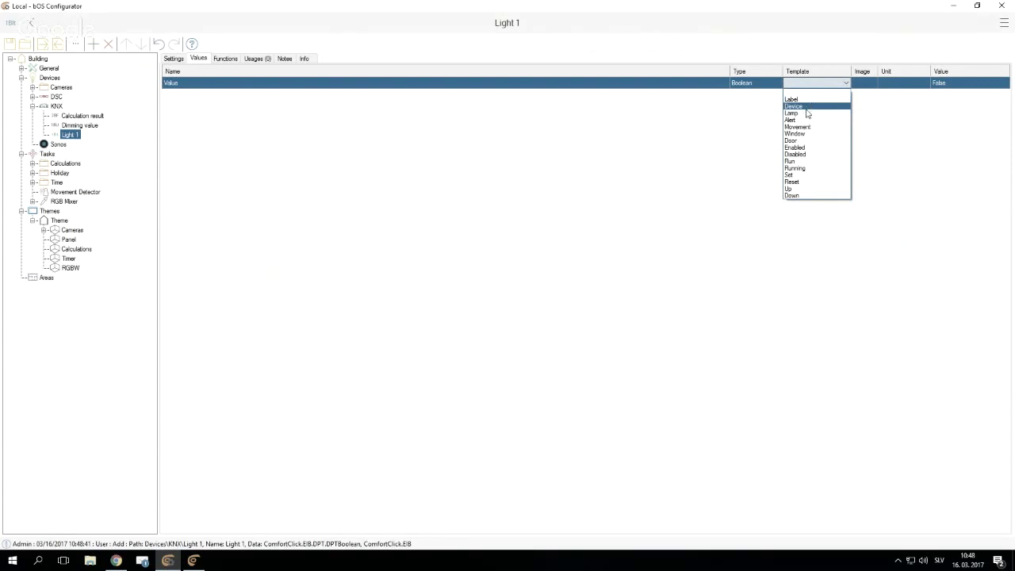
{"action": "left_click", "coordinate": [806, 113]}
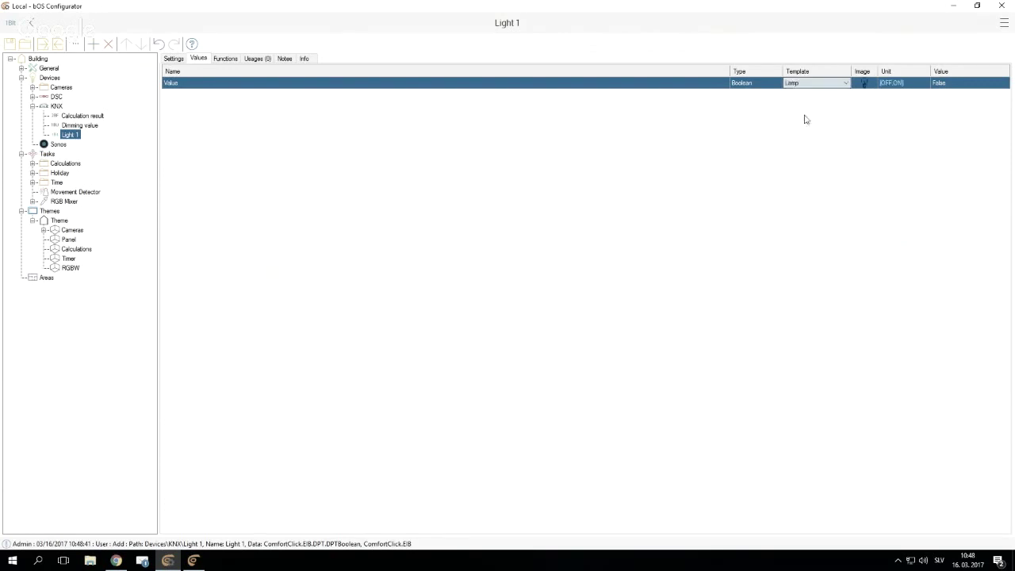
{"action": "left_click", "coordinate": [174, 59]}
{"action": "left_click", "coordinate": [589, 80]}
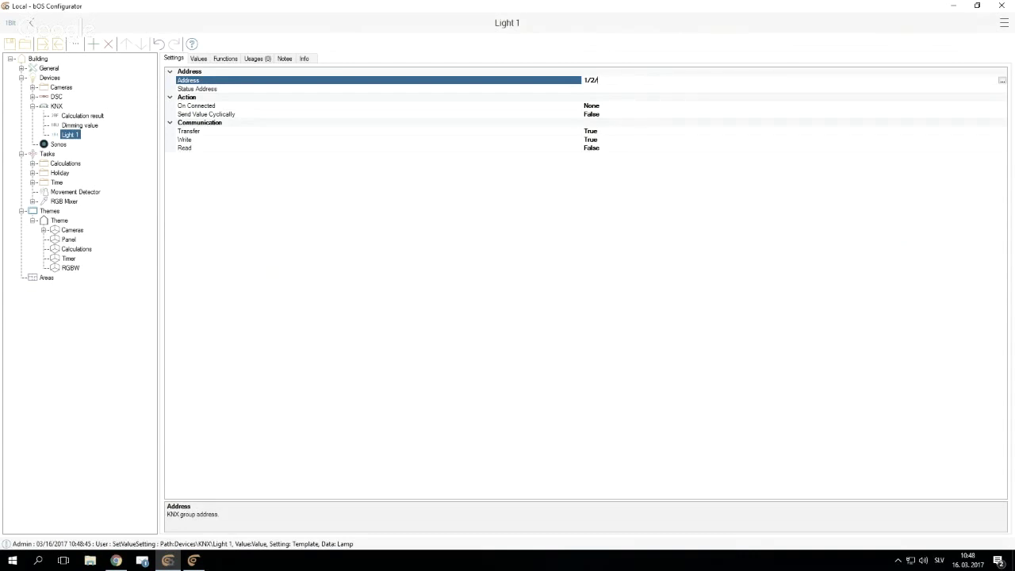
{"action": "key", "text": "Return"}
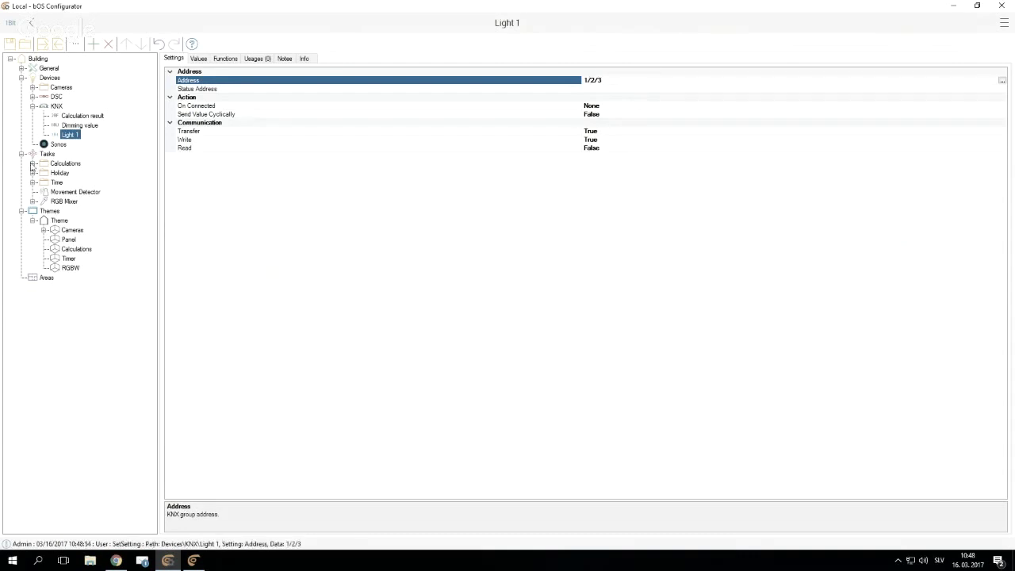
Step: Add a Zone object to the DSC alarm device, keeping the default name
{"action": "left_click", "coordinate": [33, 97]}
{"action": "left_click", "coordinate": [57, 97]}
{"action": "key", "text": "Insert"}
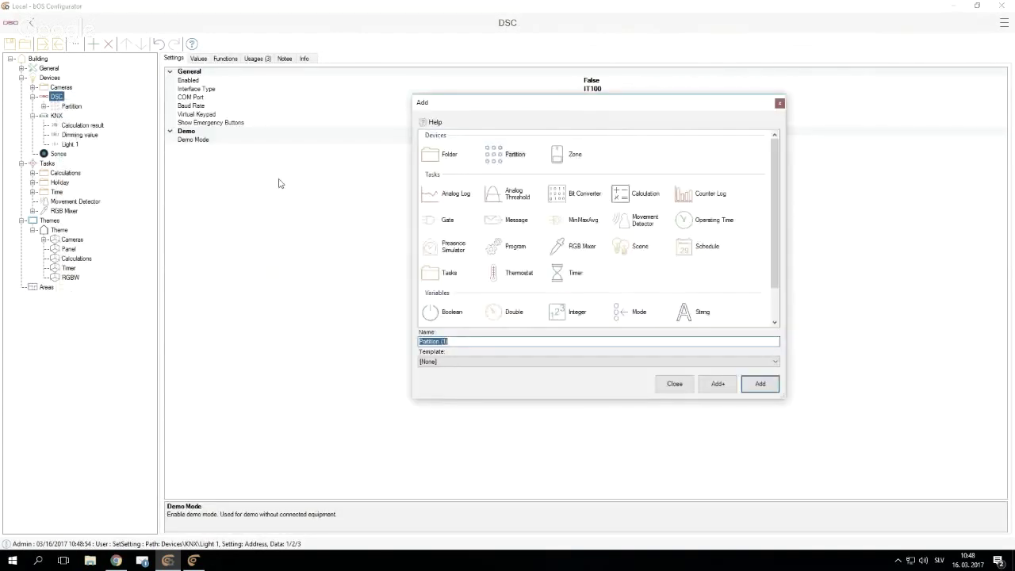
{"action": "double_click", "coordinate": [577, 158]}
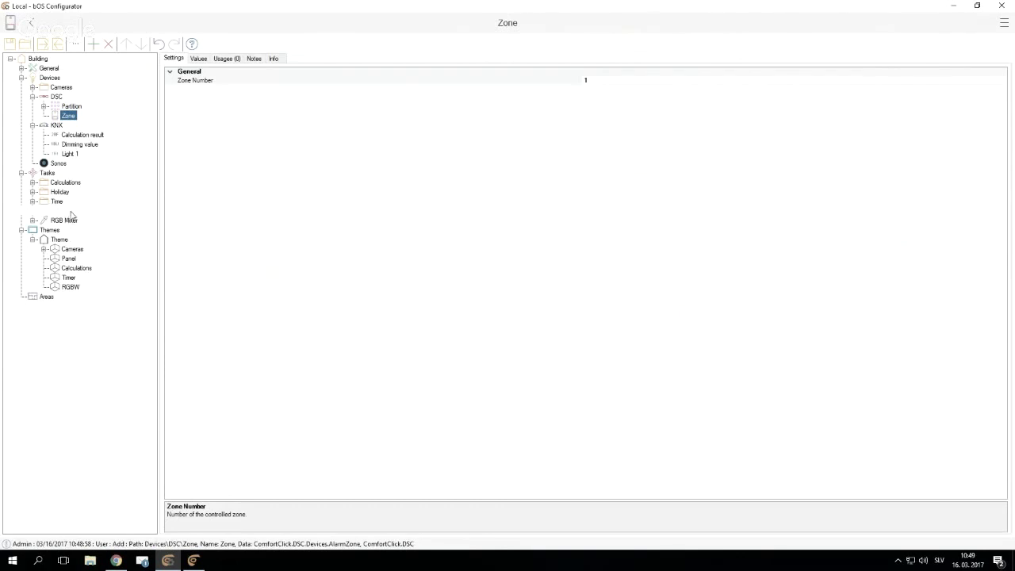
Step: Set the Movement Detector's Output Value to the Value of the KNX object Light 1
{"action": "left_click", "coordinate": [71, 212]}
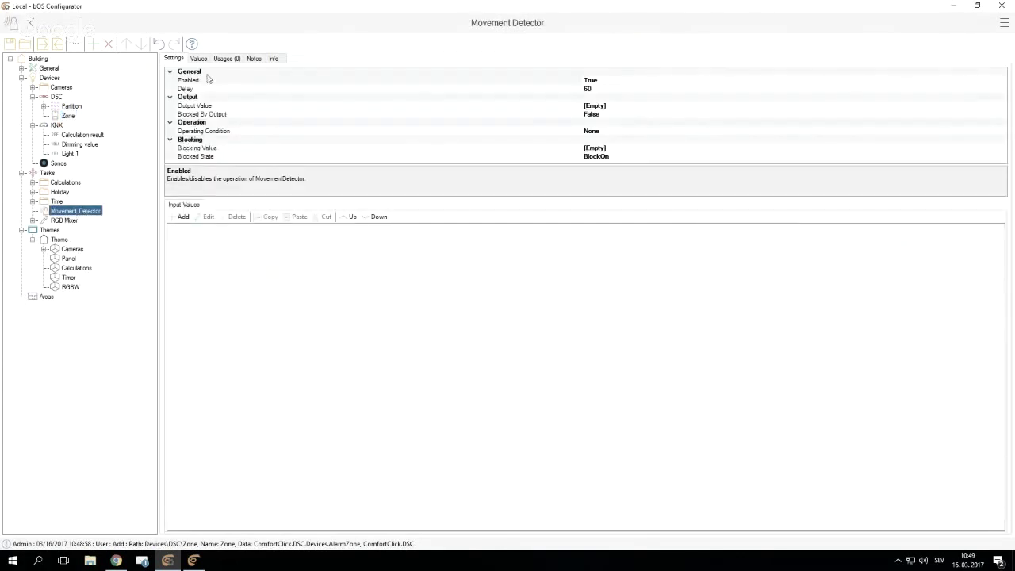
{"action": "left_click", "coordinate": [213, 106]}
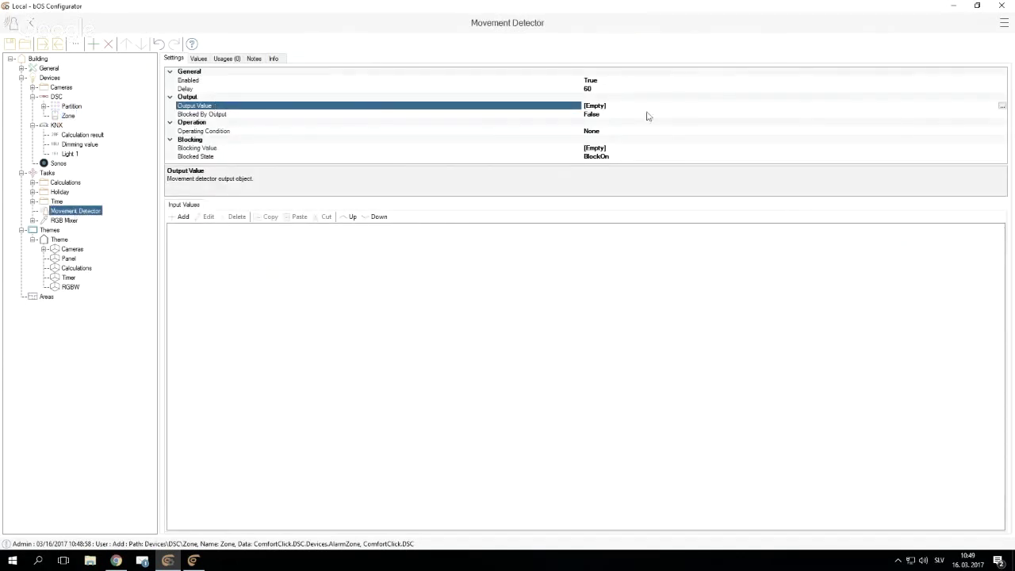
{"action": "left_click", "coordinate": [1002, 105]}
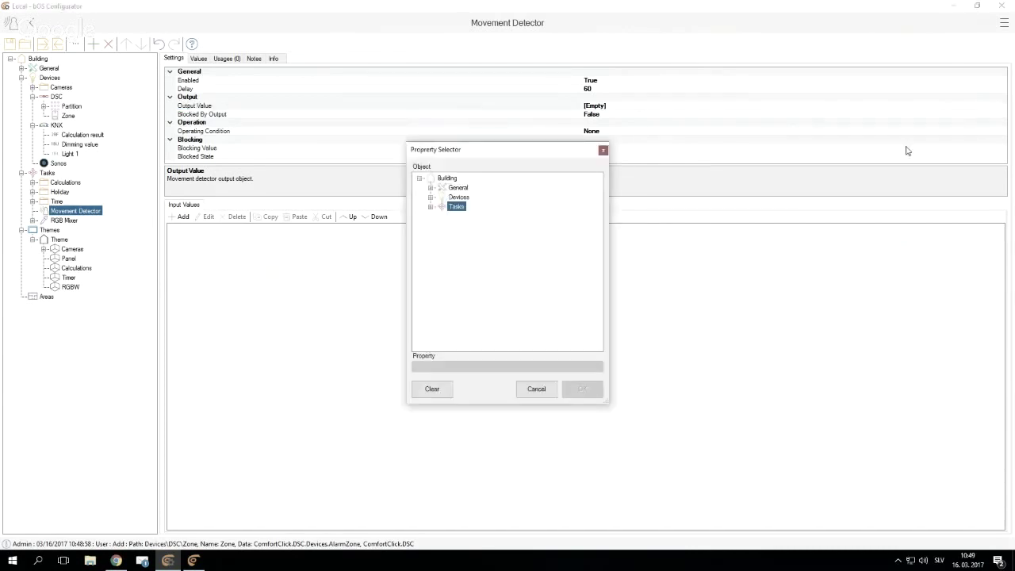
{"action": "double_click", "coordinate": [440, 198]}
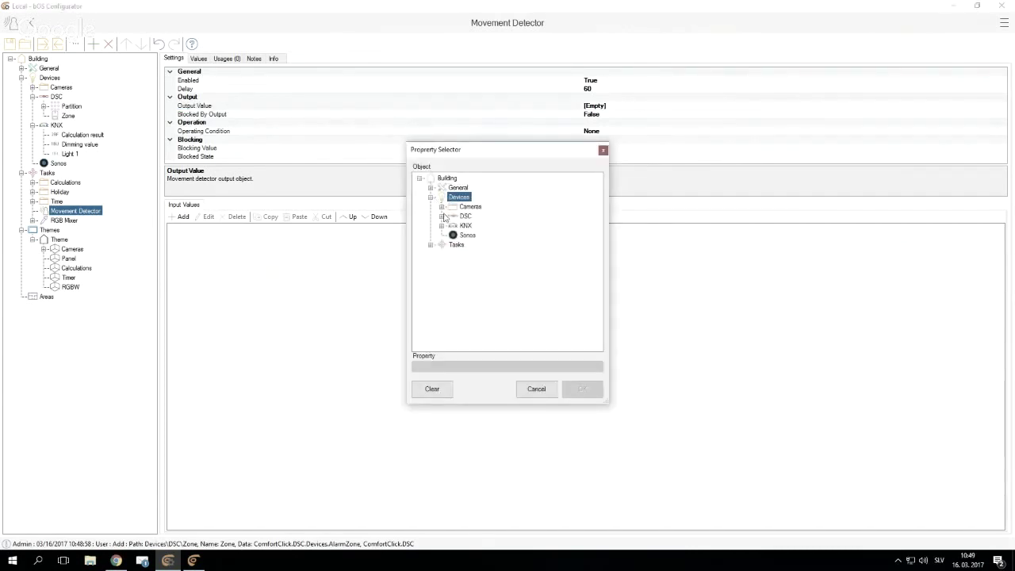
{"action": "left_click", "coordinate": [441, 226]}
{"action": "left_click", "coordinate": [477, 244]}
{"action": "left_click", "coordinate": [591, 389]}
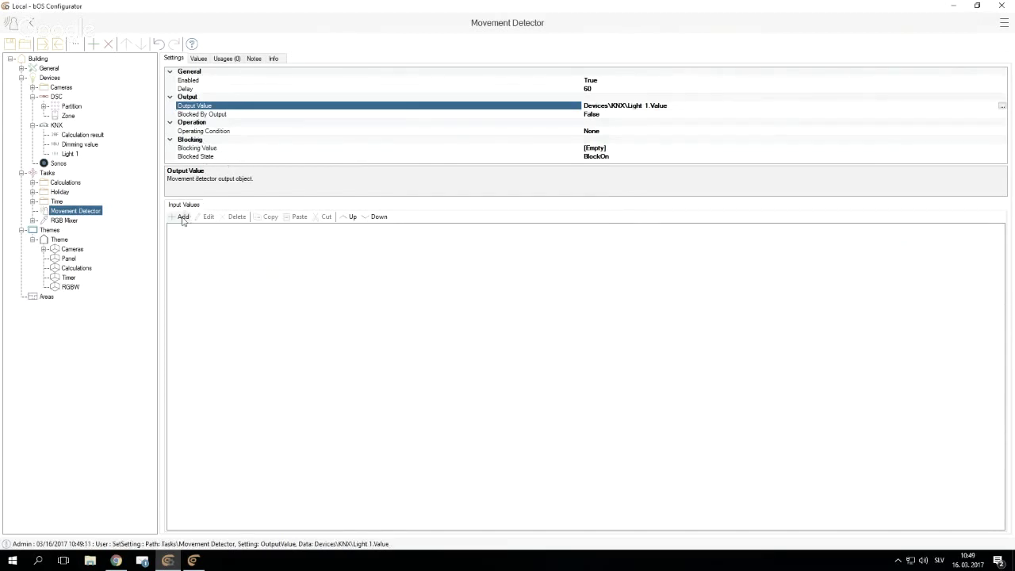
Step: Add the DSC Zone's Value to the Movement Detector's input values
{"action": "left_click", "coordinate": [182, 217]}
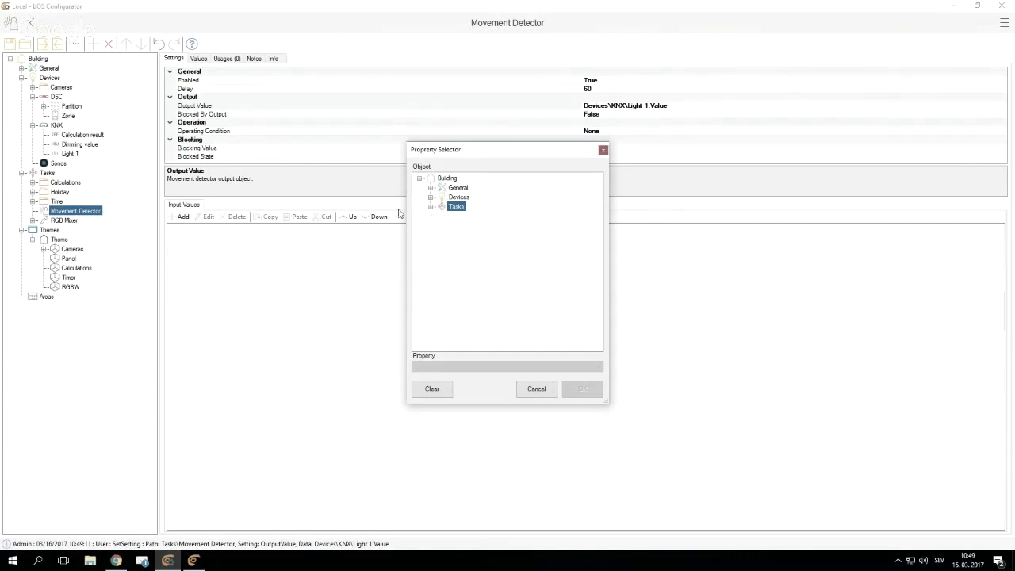
{"action": "left_click", "coordinate": [430, 188]}
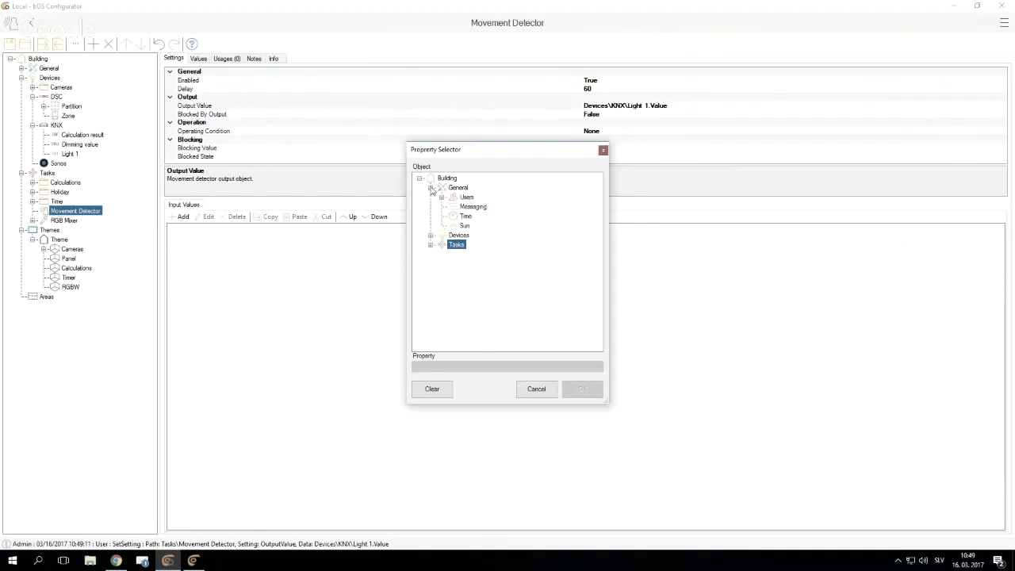
{"action": "left_click", "coordinate": [431, 188]}
{"action": "left_click", "coordinate": [431, 196]}
{"action": "left_click", "coordinate": [442, 215]}
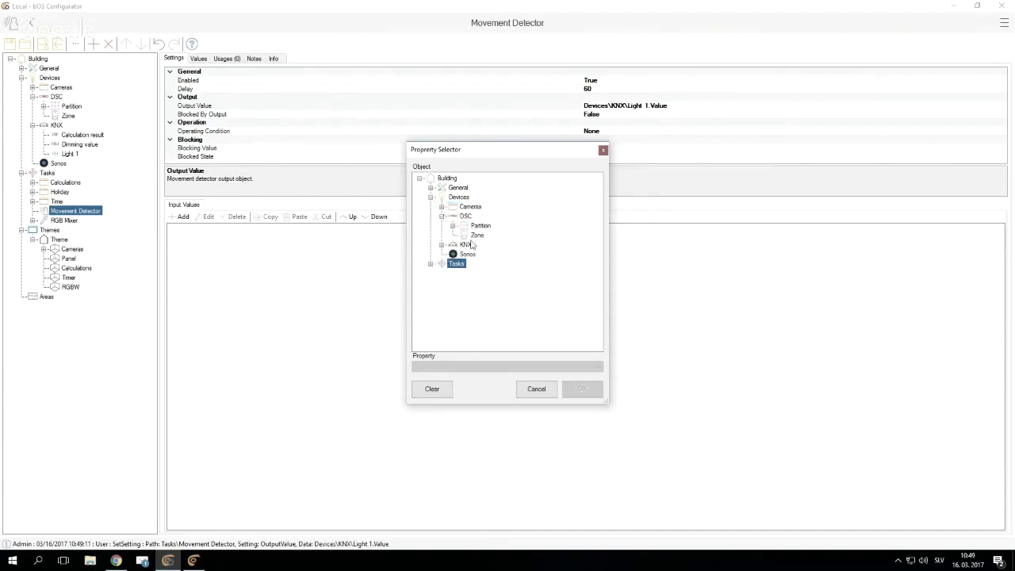
{"action": "left_click", "coordinate": [476, 236]}
{"action": "left_click", "coordinate": [583, 388]}
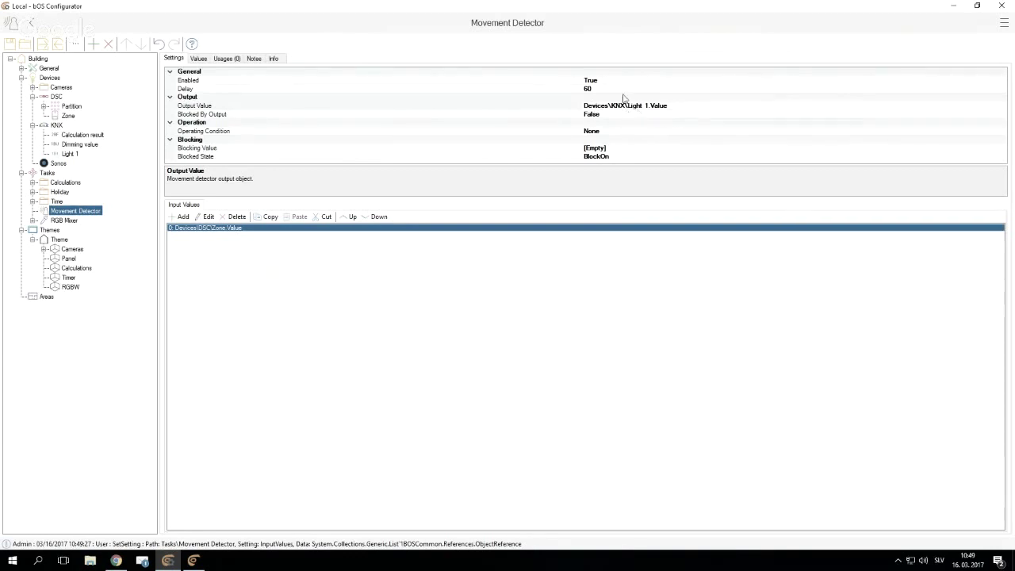
Step: Set the Movement Detector's delay to 120 seconds
{"action": "left_click", "coordinate": [556, 90]}
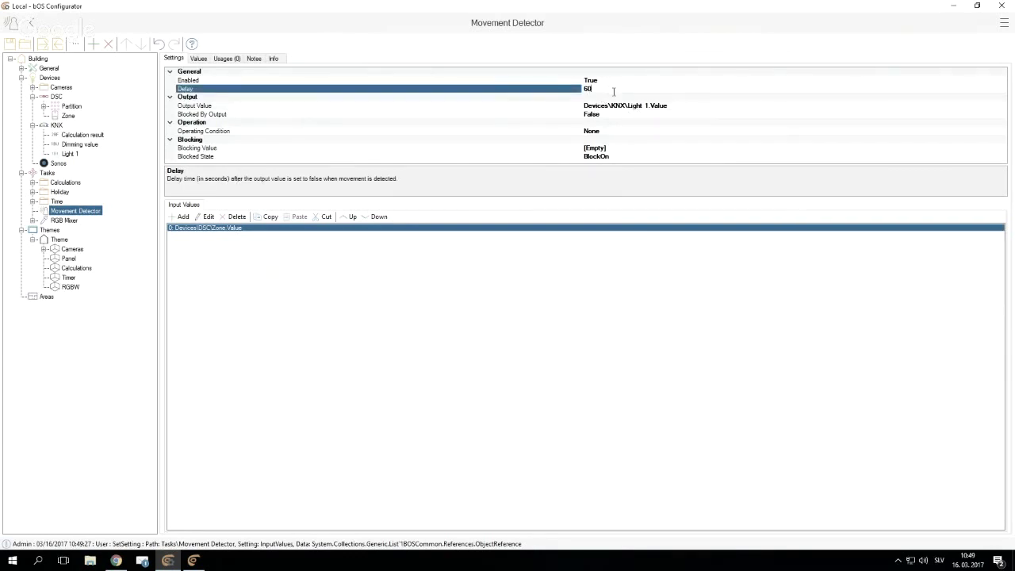
{"action": "double_click", "coordinate": [613, 92]}
{"action": "type", "text": "5"}
{"action": "key", "text": "BackSpace"}
{"action": "type", "text": "120"}
{"action": "left_click", "coordinate": [480, 123]}
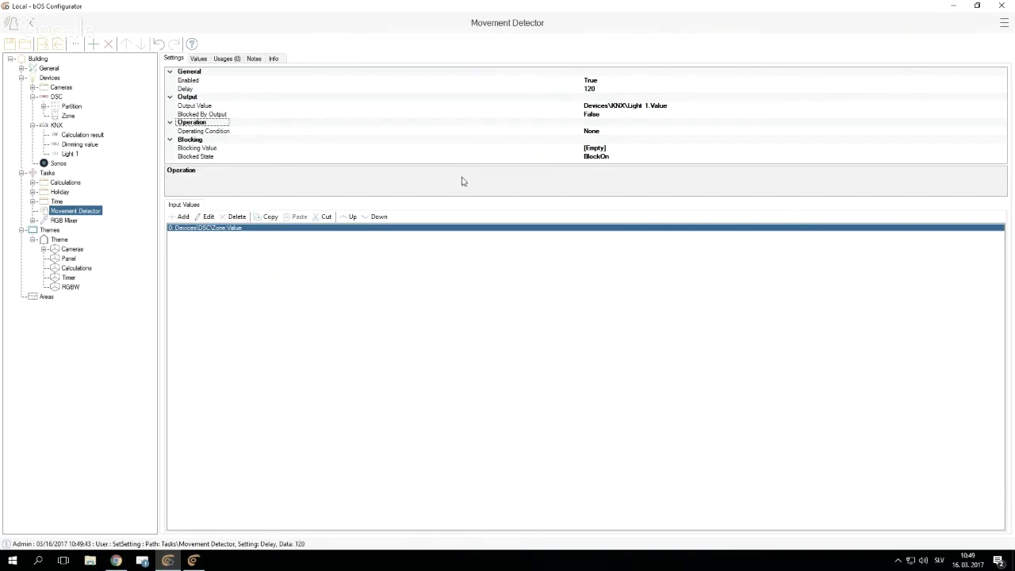
Step: Try BrightnessValue as the Movement Detector's operating condition
{"action": "left_click", "coordinate": [242, 131]}
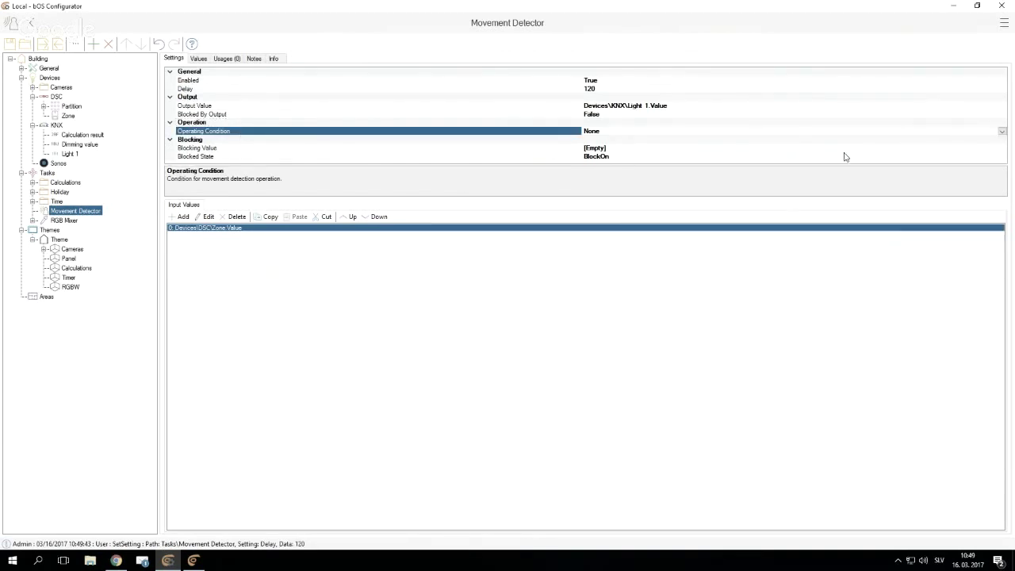
{"action": "left_click", "coordinate": [1002, 131]}
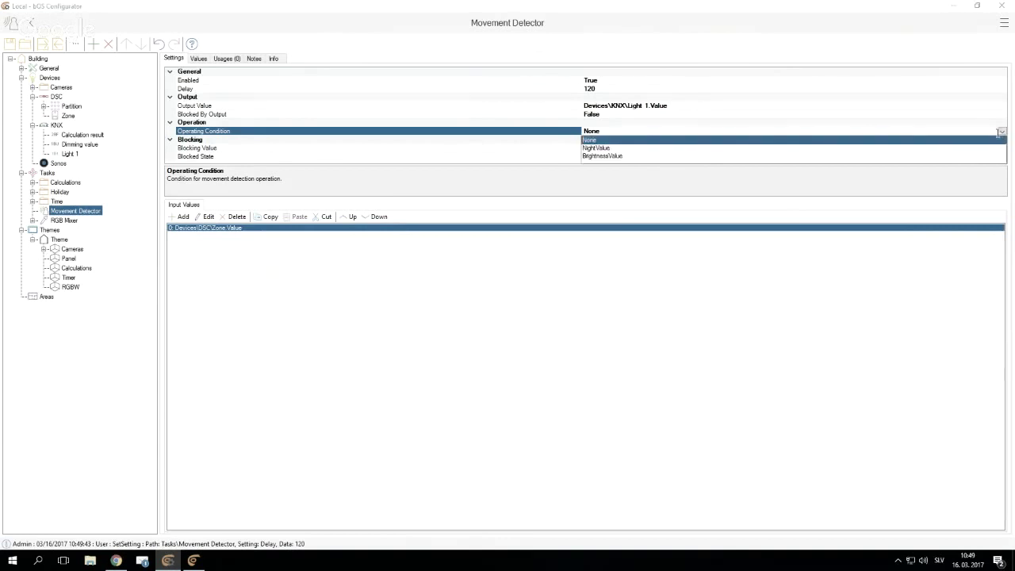
{"action": "left_click", "coordinate": [599, 156]}
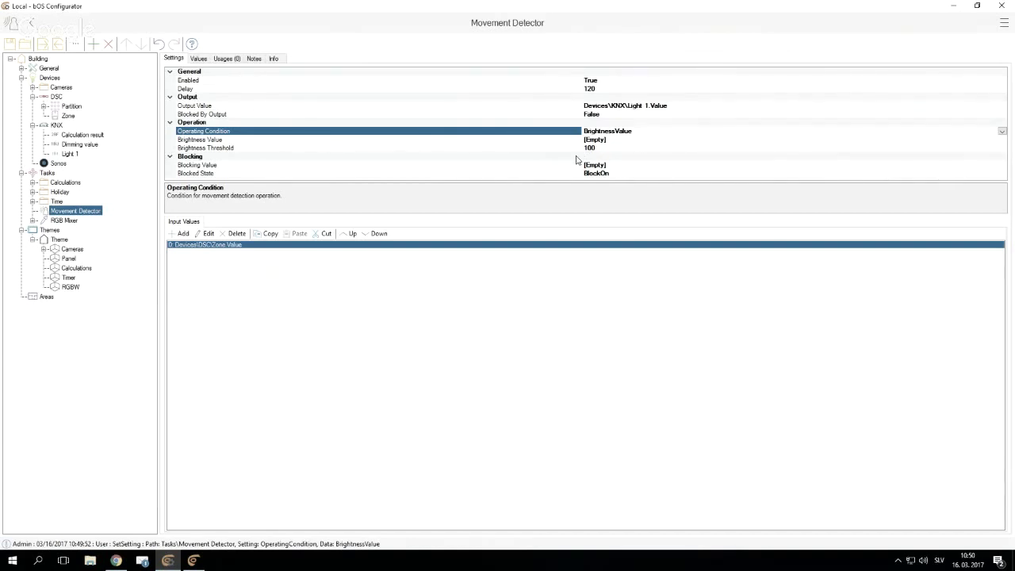
Step: Set the Movement Detector's operating condition to NightValue and link its Night Value to the Night property of General\Sun
{"action": "left_click", "coordinate": [1001, 132]}
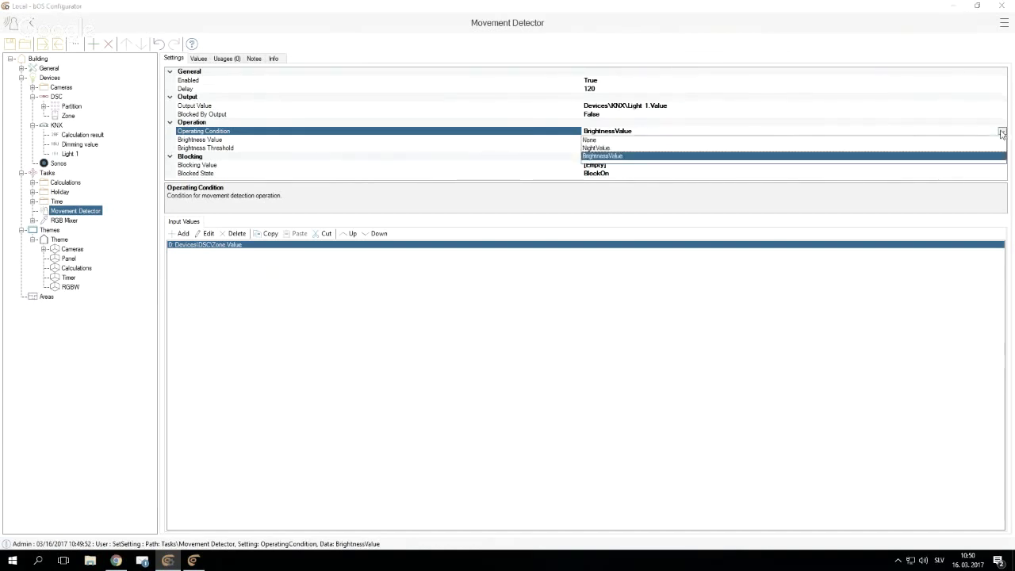
{"action": "left_click", "coordinate": [597, 148]}
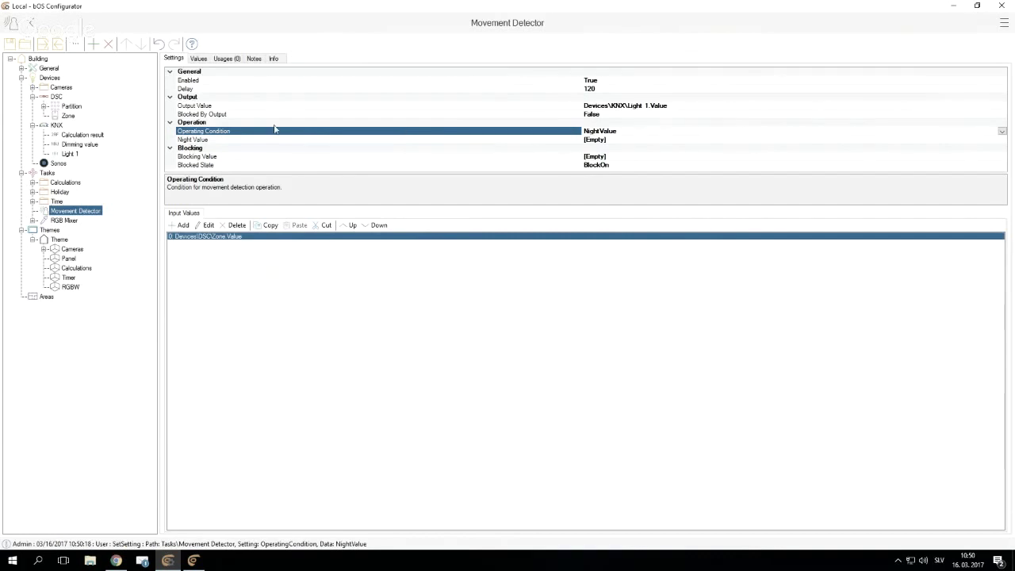
{"action": "left_click", "coordinate": [213, 141]}
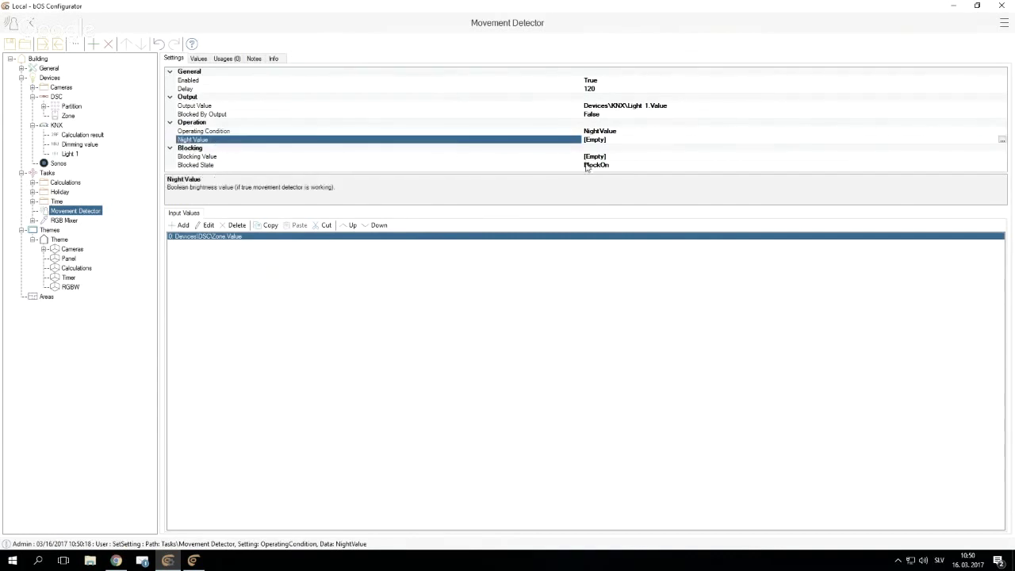
{"action": "left_click", "coordinate": [1001, 140]}
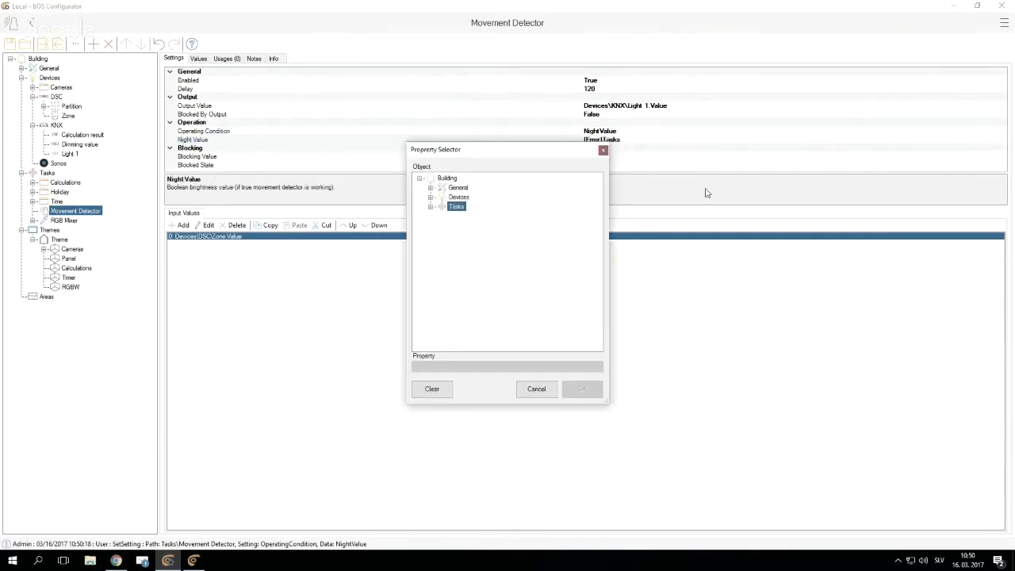
{"action": "left_click", "coordinate": [431, 188]}
{"action": "left_click", "coordinate": [465, 225]}
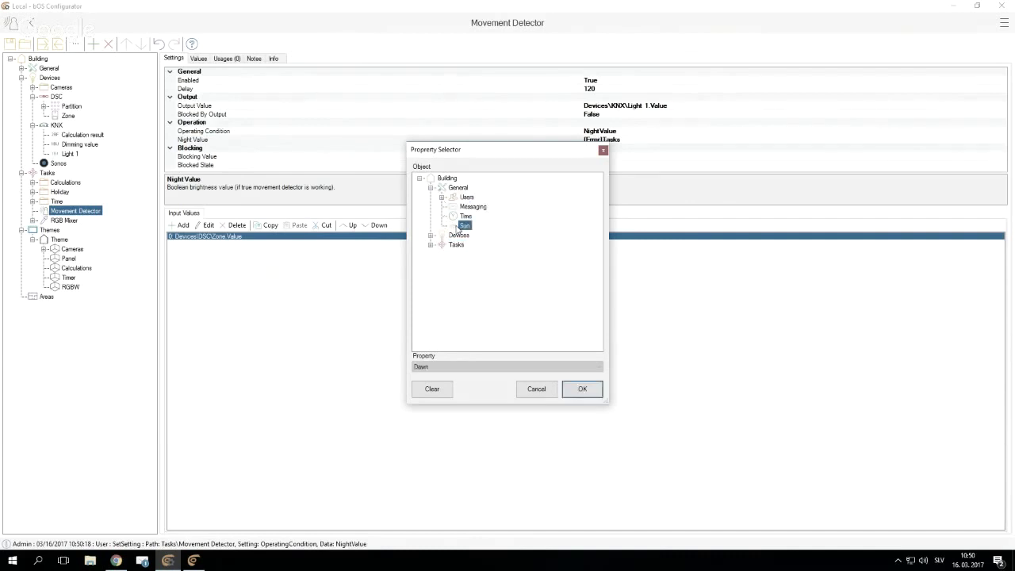
{"action": "left_click", "coordinate": [484, 367]}
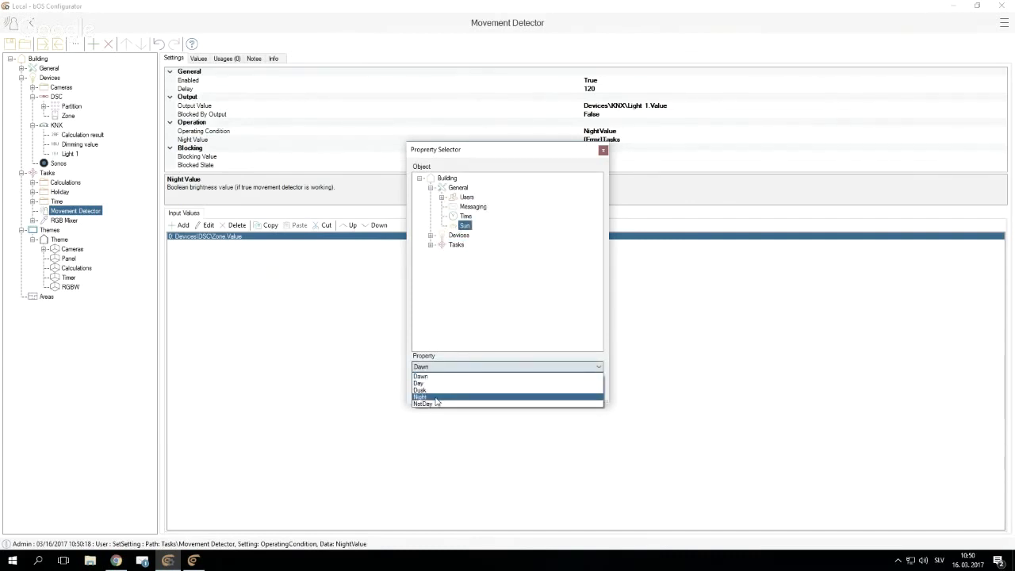
{"action": "left_click", "coordinate": [435, 400]}
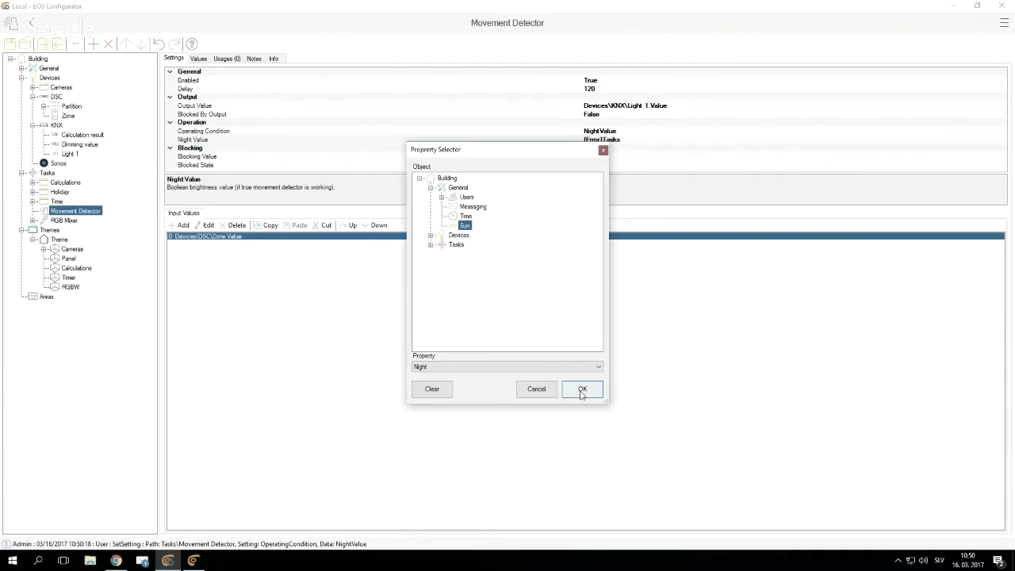
{"action": "left_click", "coordinate": [581, 389]}
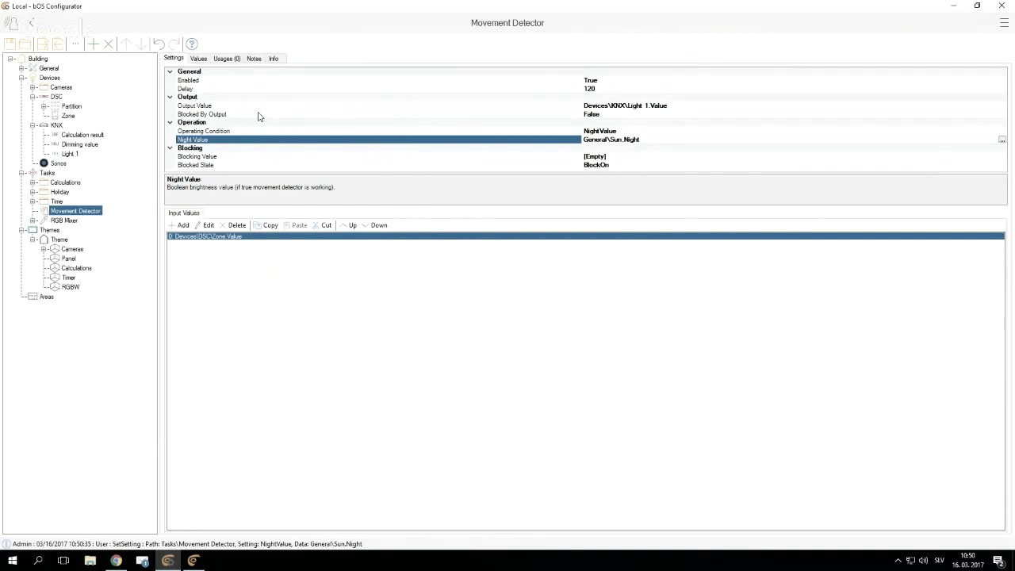
Step: Add a Thermostat task to the Tasks node
{"action": "left_click", "coordinate": [396, 272]}
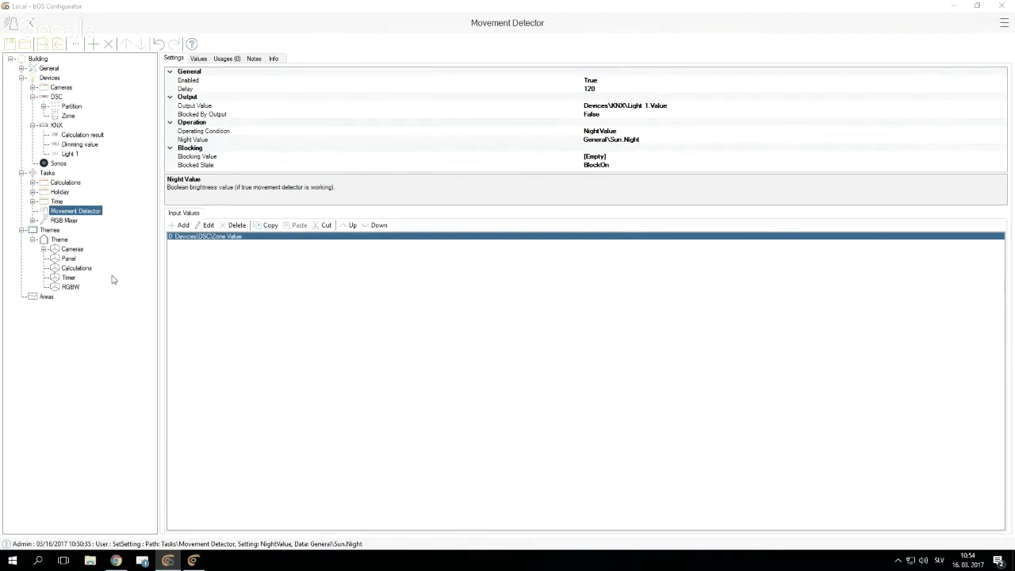
{"action": "right_click", "coordinate": [49, 174]}
{"action": "left_click", "coordinate": [79, 181]}
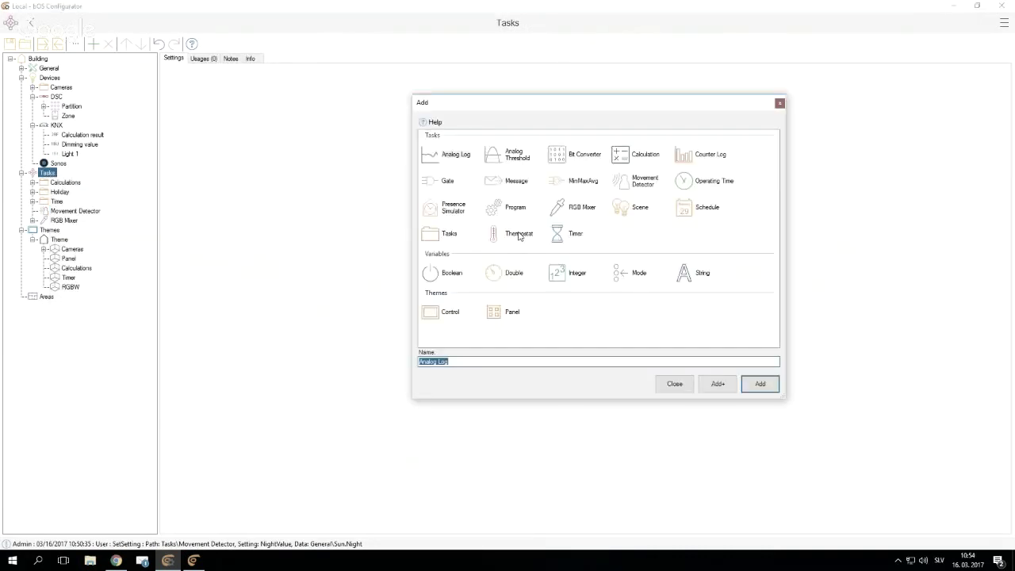
{"action": "left_click", "coordinate": [519, 235]}
{"action": "left_click", "coordinate": [759, 384]}
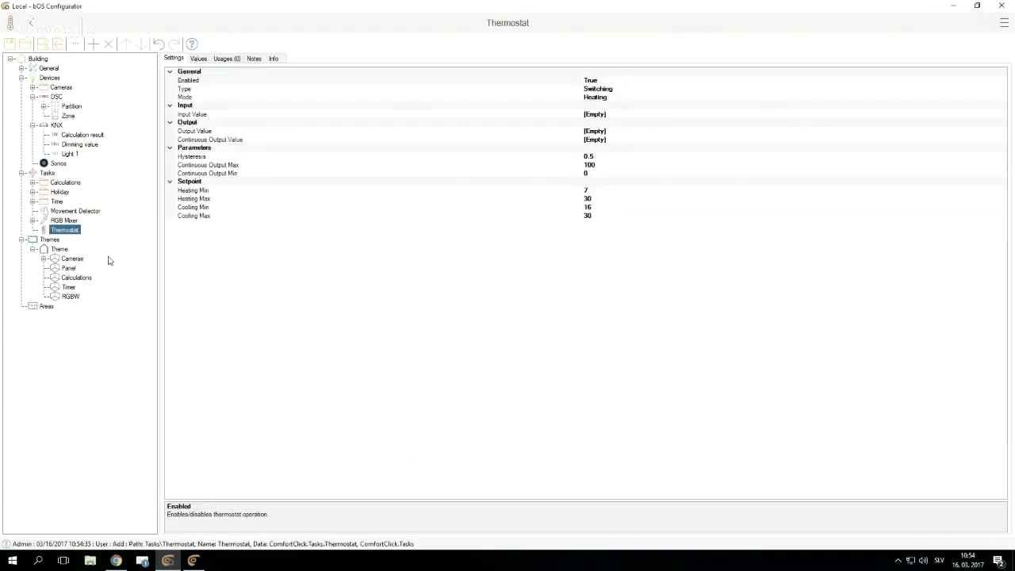
Step: Set the Thermostat's type to PID
{"action": "left_click", "coordinate": [497, 88]}
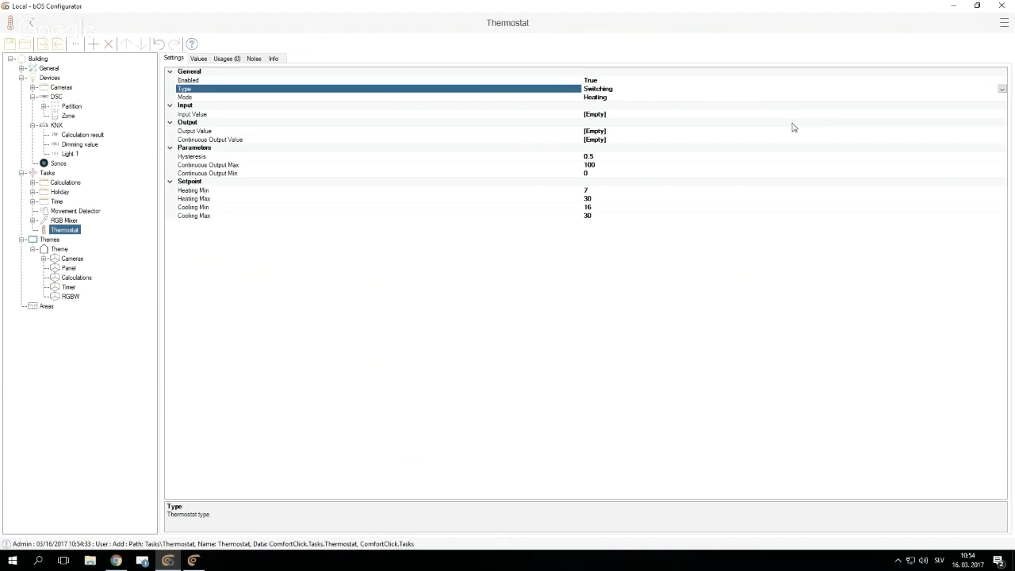
{"action": "left_click", "coordinate": [1001, 89]}
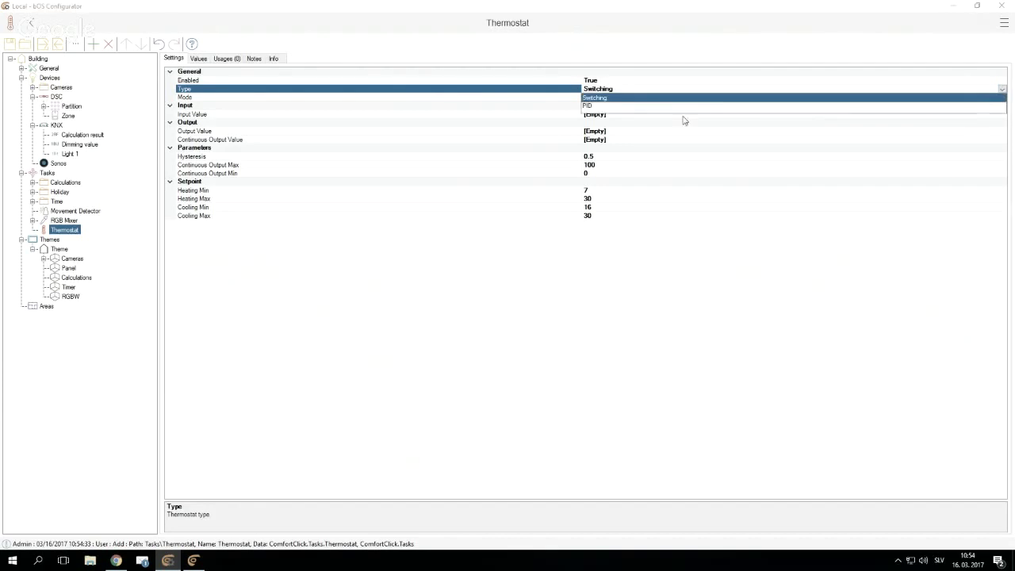
{"action": "left_click", "coordinate": [595, 106]}
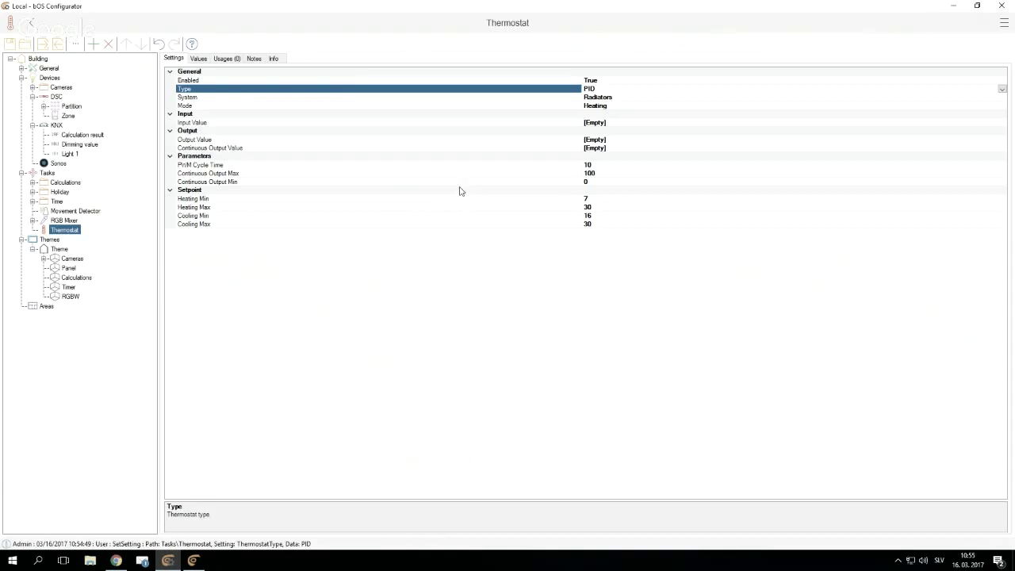
Step: Select Radiators as the Thermostat's system and Heating as its mode
{"action": "left_click", "coordinate": [518, 97]}
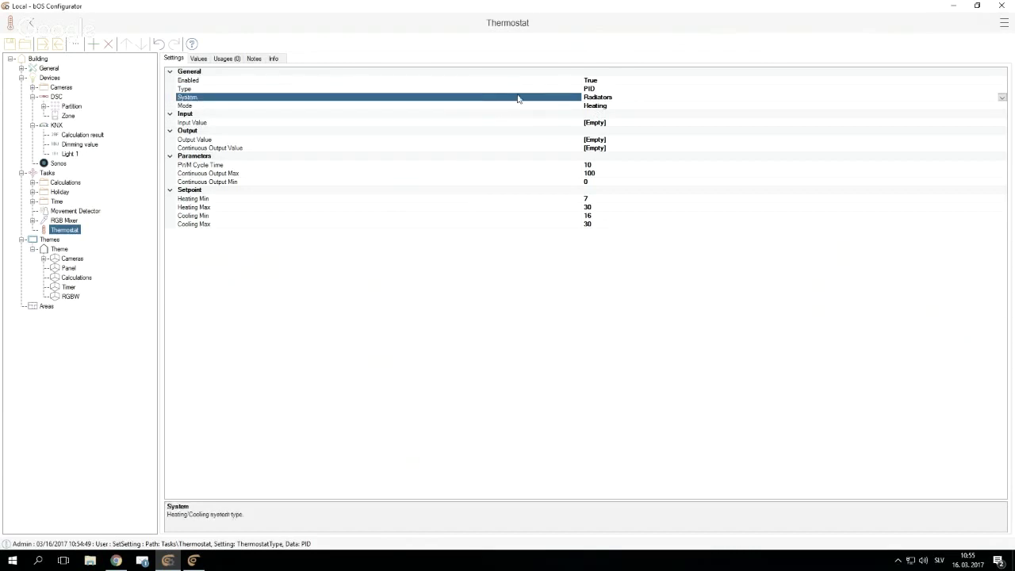
{"action": "left_click", "coordinate": [1002, 98]}
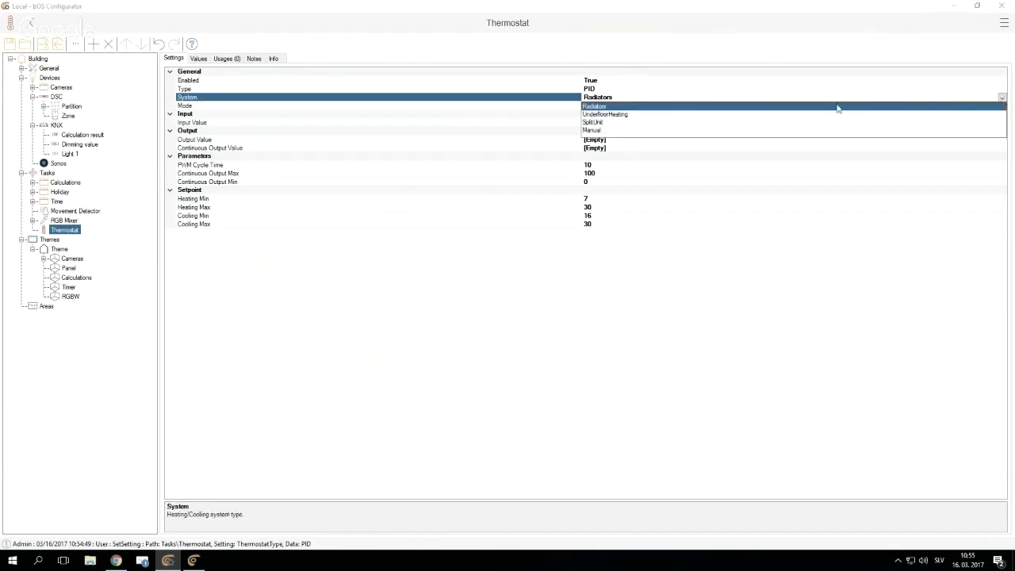
{"action": "left_click", "coordinate": [594, 109]}
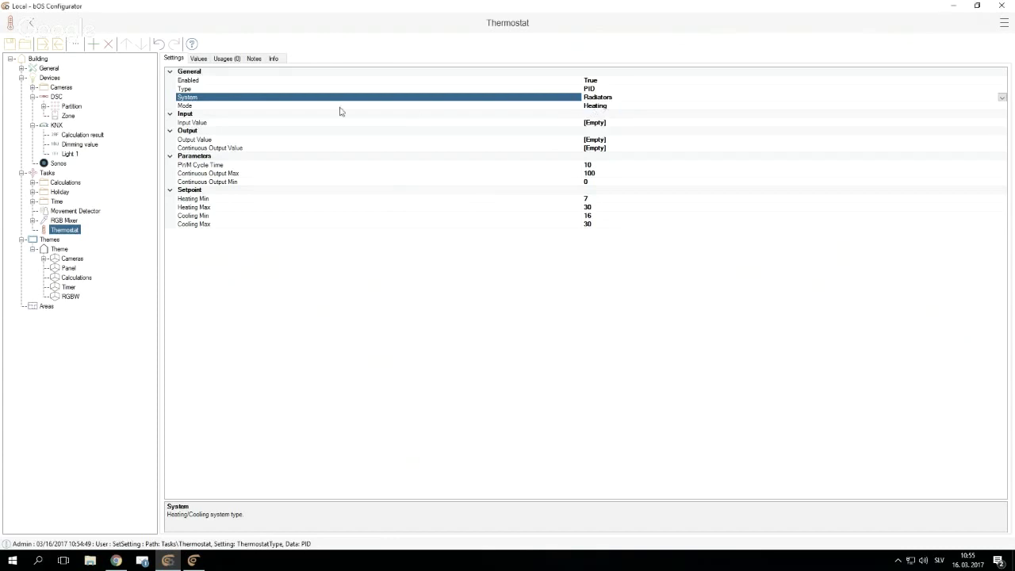
{"action": "left_click", "coordinate": [401, 108]}
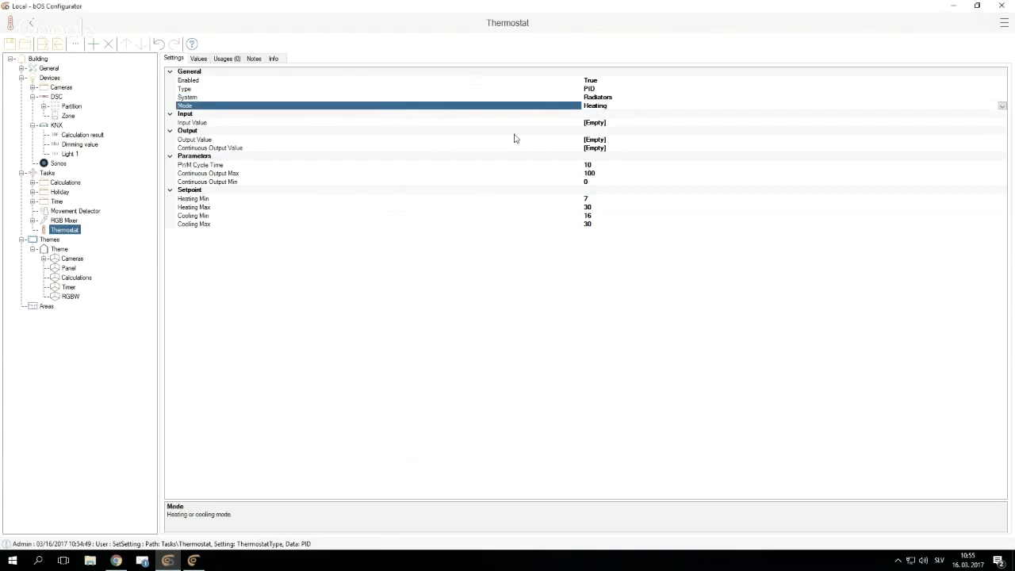
{"action": "left_click", "coordinate": [1003, 105]}
{"action": "left_click", "coordinate": [911, 115]}
Step: Add a Double variable named Temperature under the Thermostat for its input value
{"action": "left_click", "coordinate": [286, 124]}
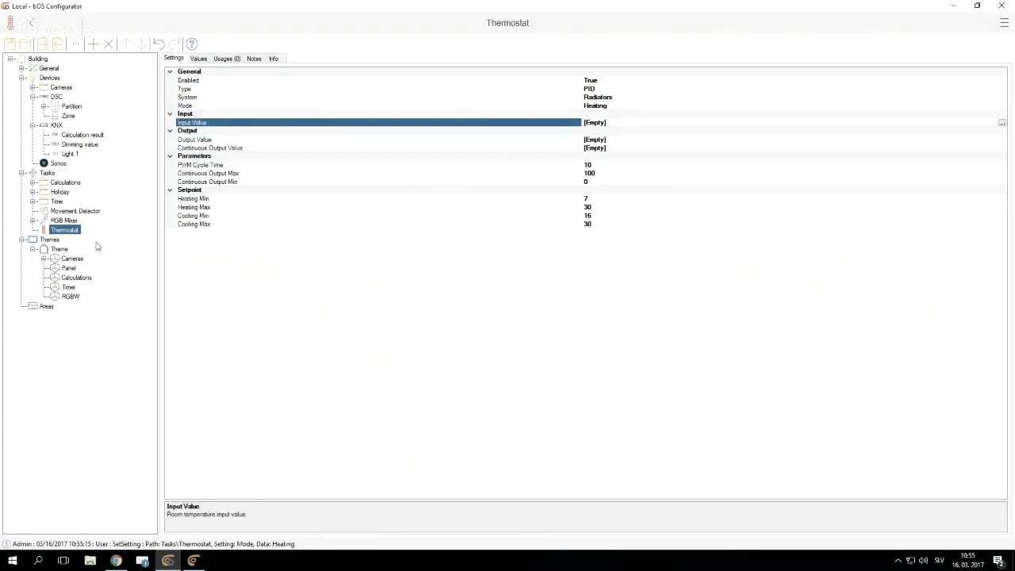
{"action": "right_click", "coordinate": [65, 230]}
{"action": "left_click", "coordinate": [91, 240]}
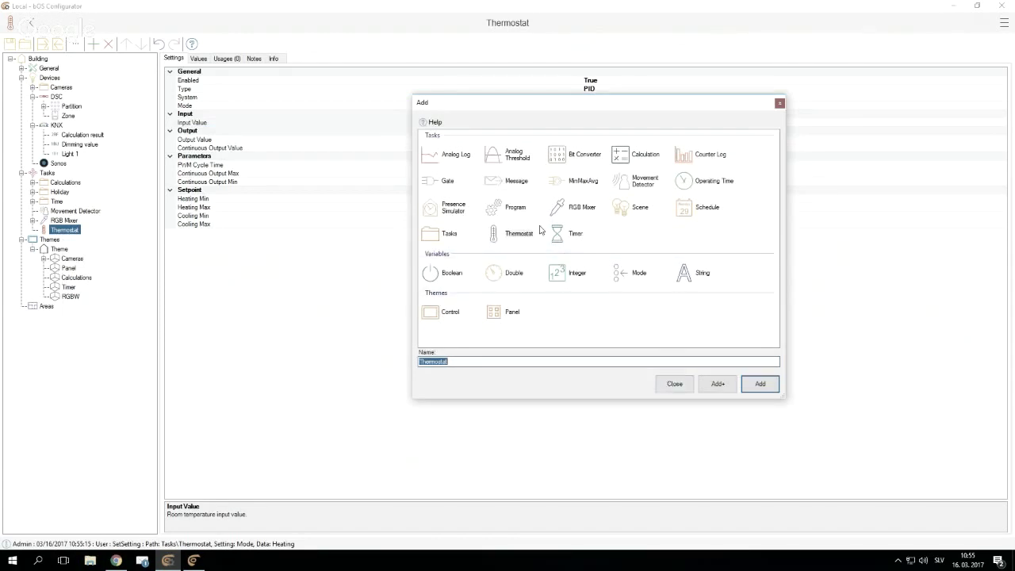
{"action": "left_click", "coordinate": [515, 276]}
{"action": "type", "text": "Temp"}
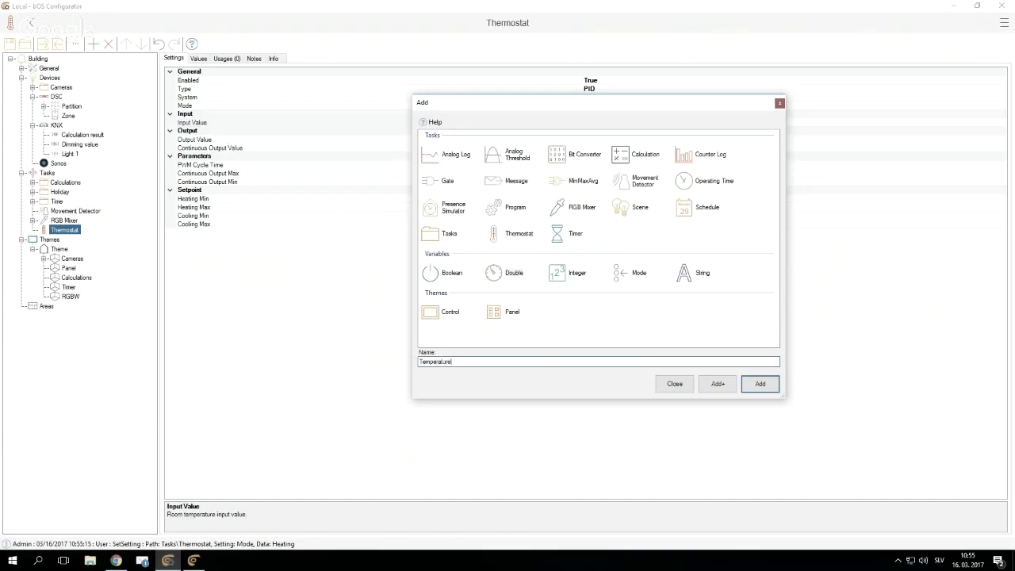
{"action": "key", "text": "Return"}
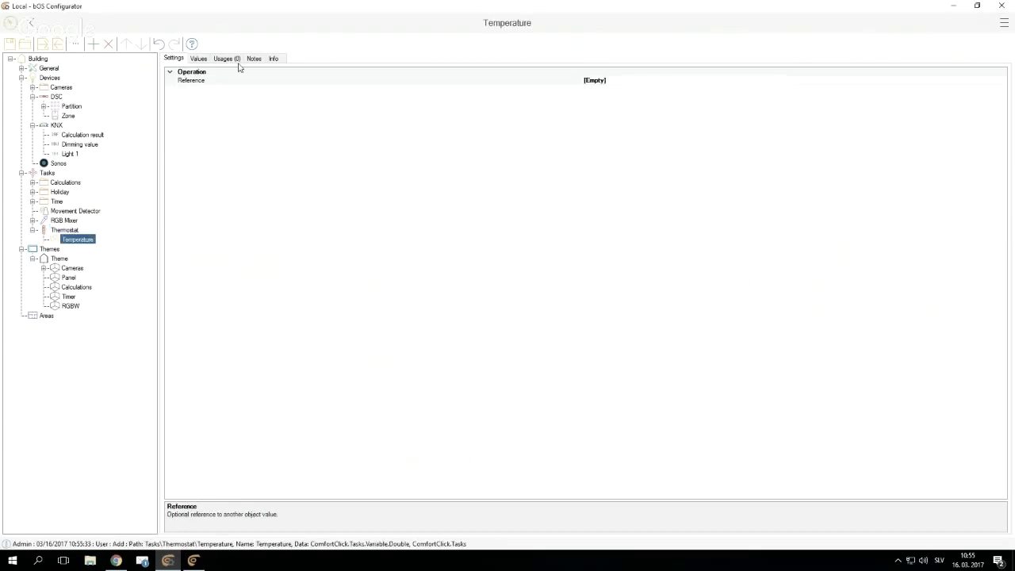
Step: Assign the Temperature Label template to the Temperature variable's Value
{"action": "left_click", "coordinate": [202, 59]}
{"action": "left_click", "coordinate": [845, 82]}
{"action": "left_click", "coordinate": [845, 83]}
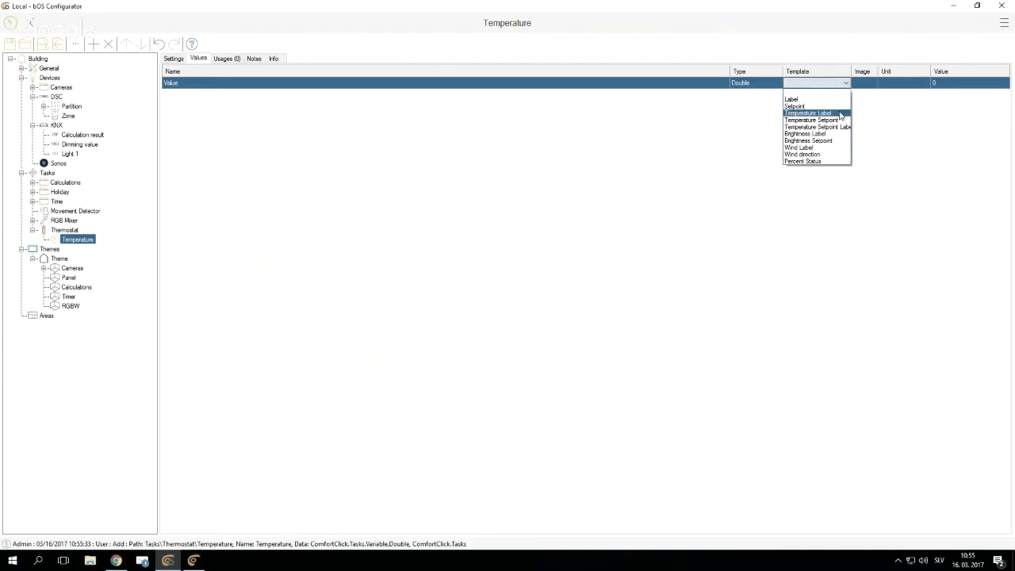
{"action": "left_click", "coordinate": [840, 116]}
Step: Add an Integer variable named "Control value" under the Thermostat
{"action": "left_click", "coordinate": [72, 230]}
{"action": "right_click", "coordinate": [77, 232]}
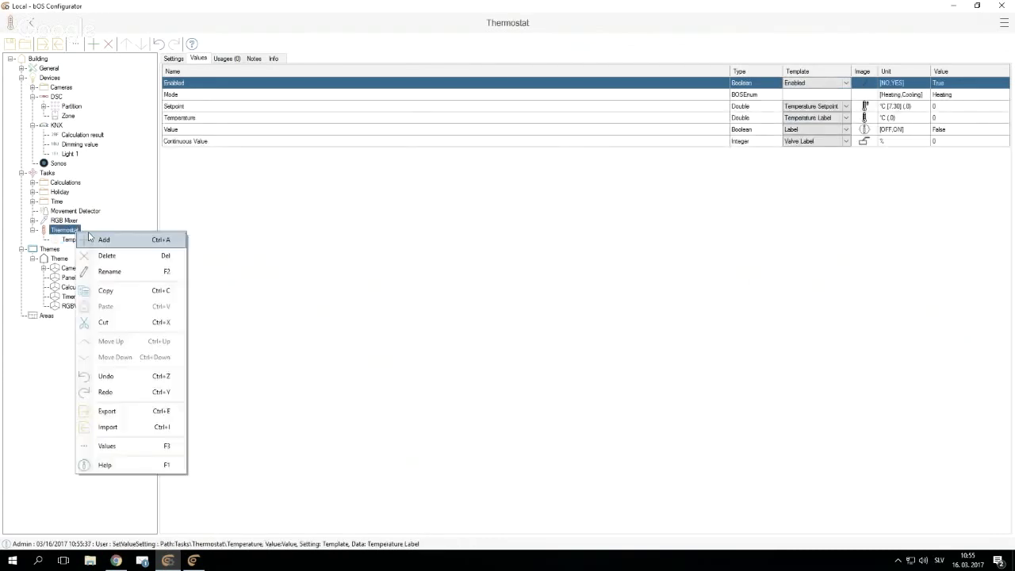
{"action": "left_click", "coordinate": [91, 238]}
{"action": "type", "text": "Co"}
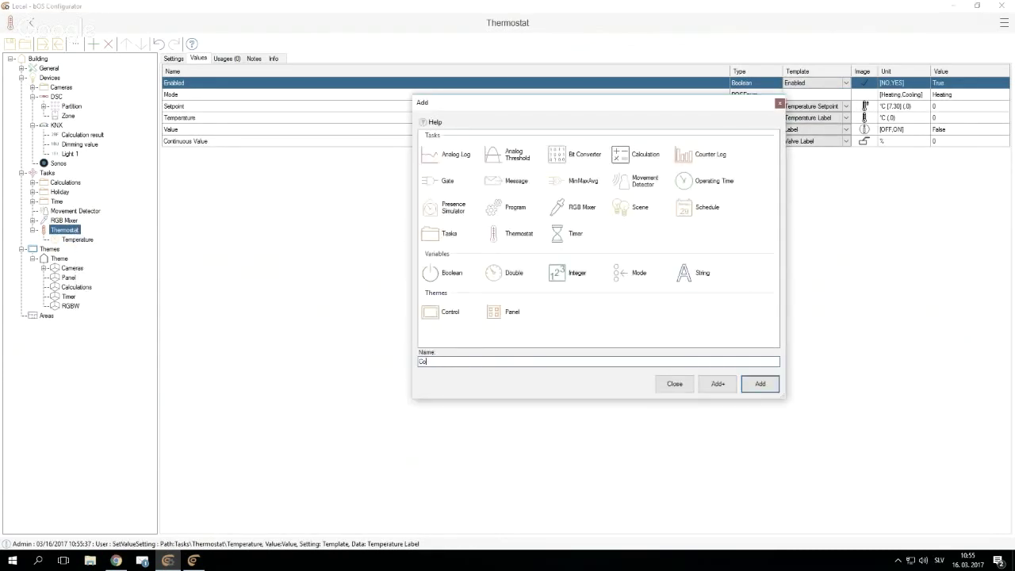
{"action": "type", "text": "ntrol value"}
{"action": "key", "text": "Return"}
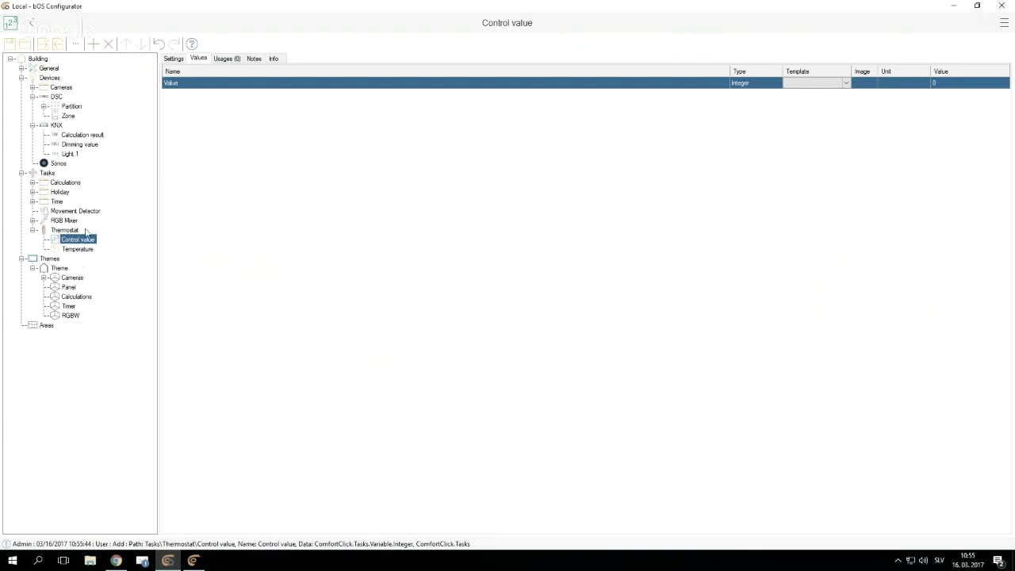
Step: Link the Thermostat's Input Value to the Value of its Temperature variable
{"action": "left_click", "coordinate": [65, 230]}
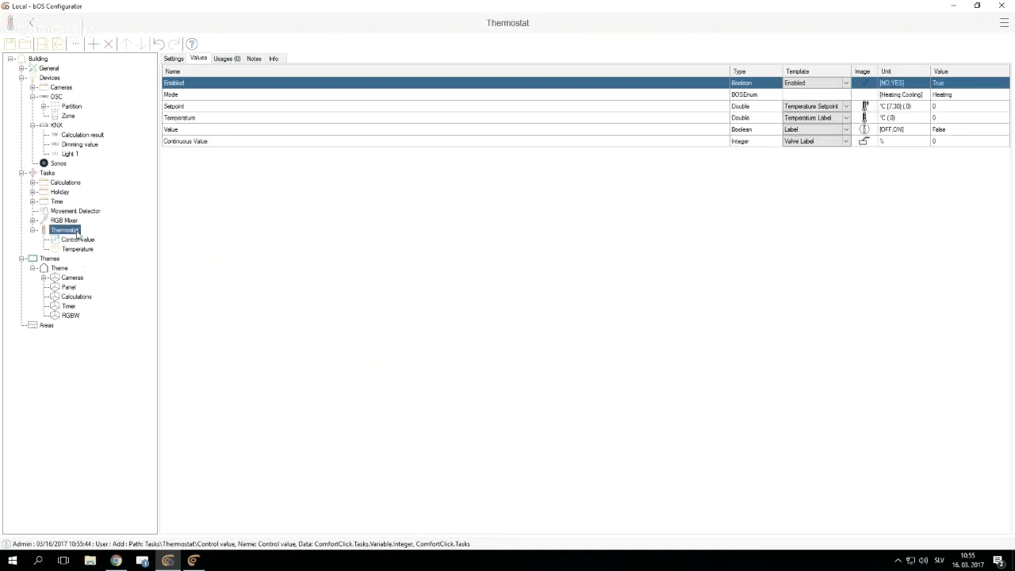
{"action": "left_click", "coordinate": [181, 62]}
{"action": "left_click", "coordinate": [600, 124]}
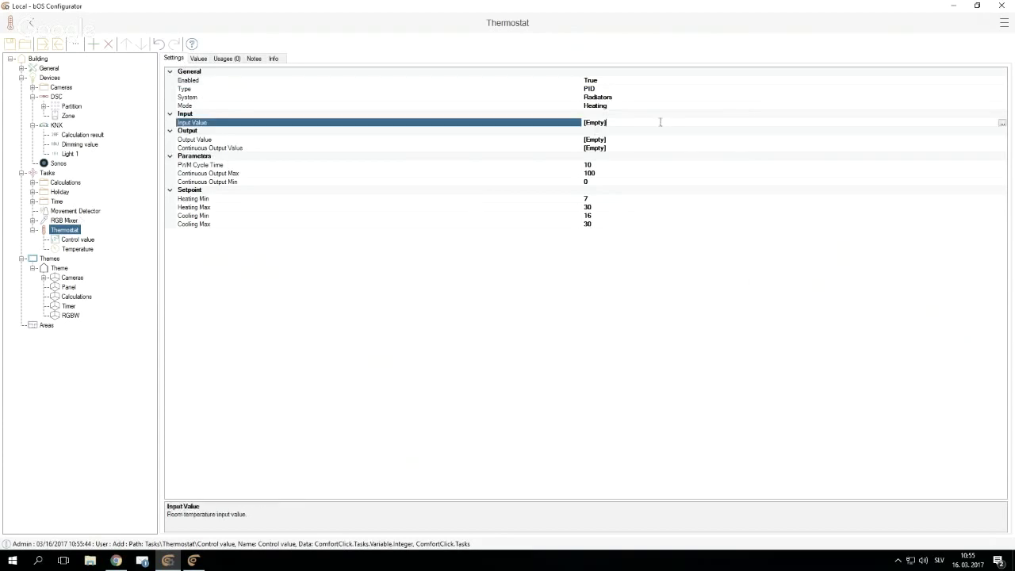
{"action": "left_click", "coordinate": [1002, 124]}
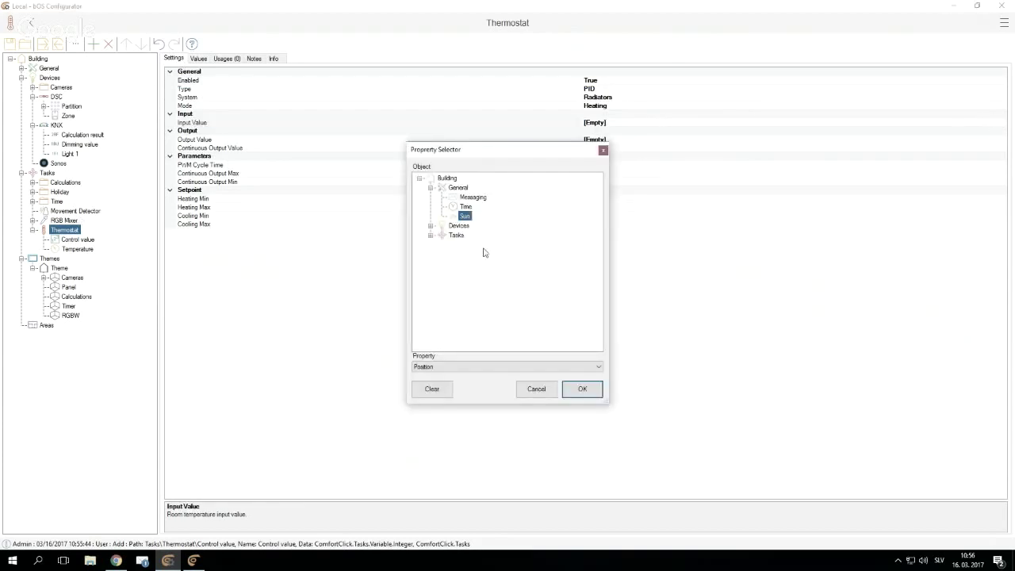
{"action": "left_click", "coordinate": [431, 235]}
{"action": "left_click", "coordinate": [441, 273]}
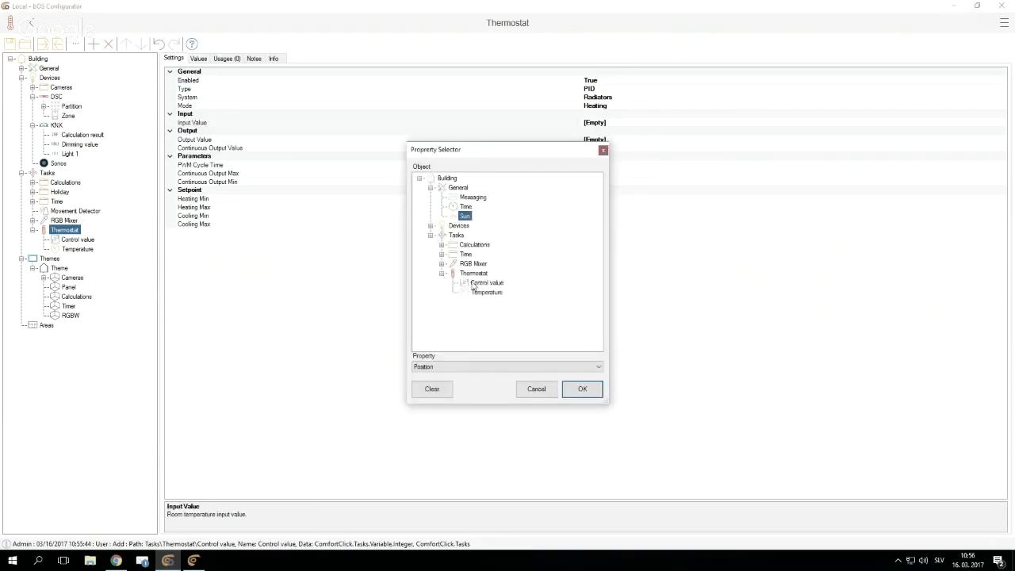
{"action": "left_click", "coordinate": [486, 291]}
{"action": "left_click", "coordinate": [594, 395]}
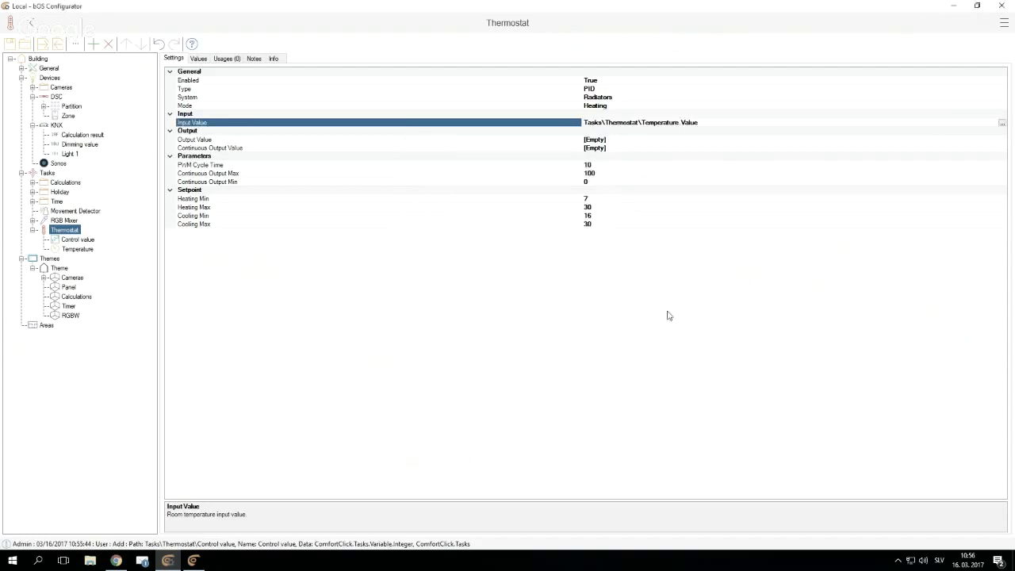
Step: Link the Thermostat's Continuous Output Value to the Control value variable and view the Thermostat's values
{"action": "left_click", "coordinate": [322, 147]}
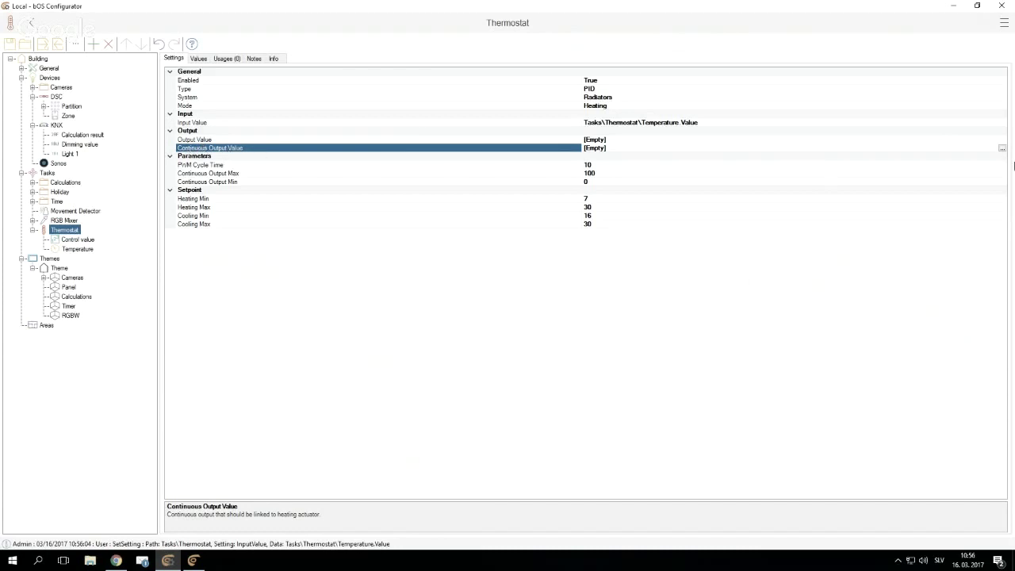
{"action": "left_click", "coordinate": [1002, 148]}
{"action": "left_click", "coordinate": [442, 244]}
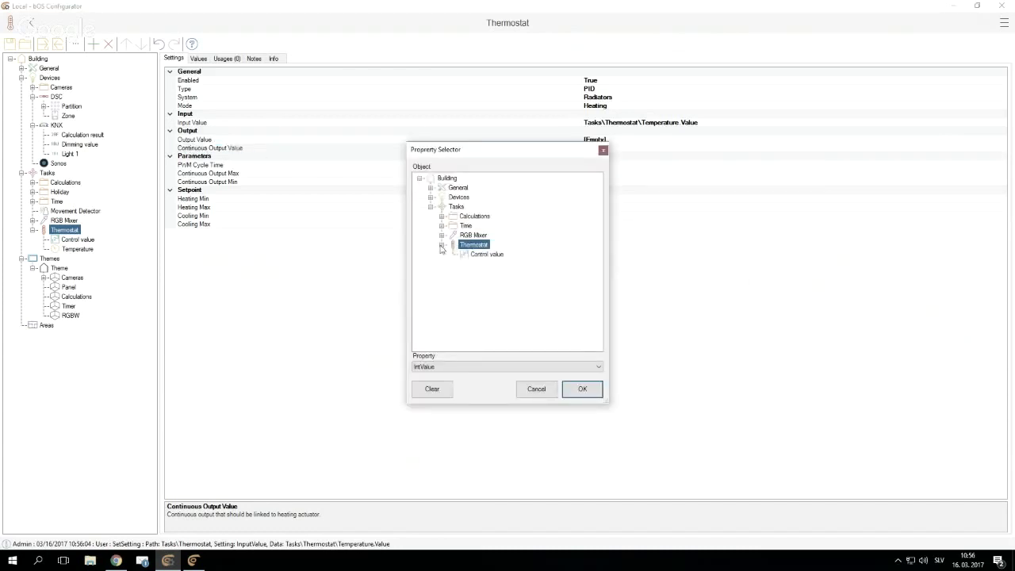
{"action": "left_click", "coordinate": [486, 254]}
{"action": "left_click", "coordinate": [583, 388]}
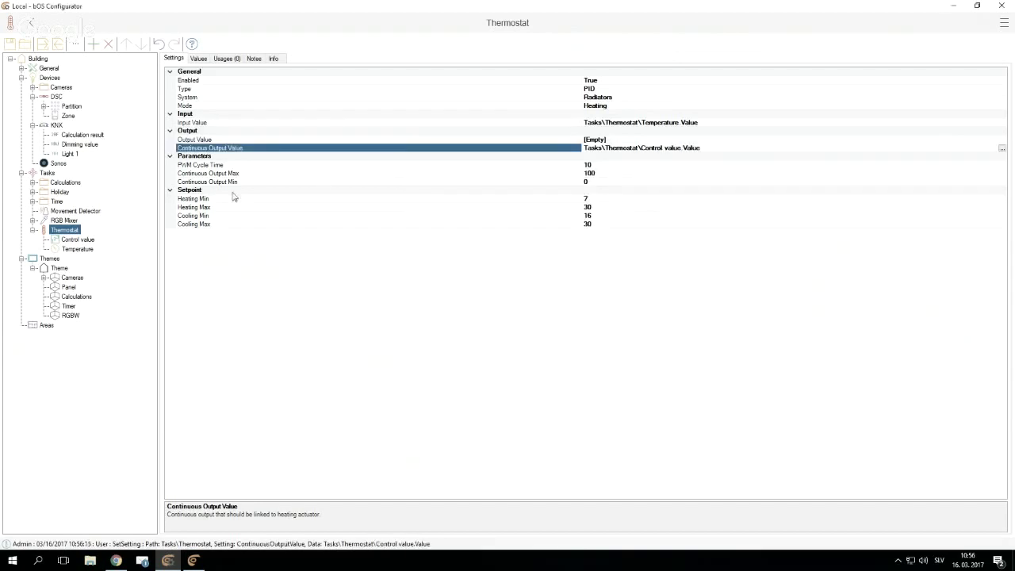
{"action": "left_click", "coordinate": [198, 59]}
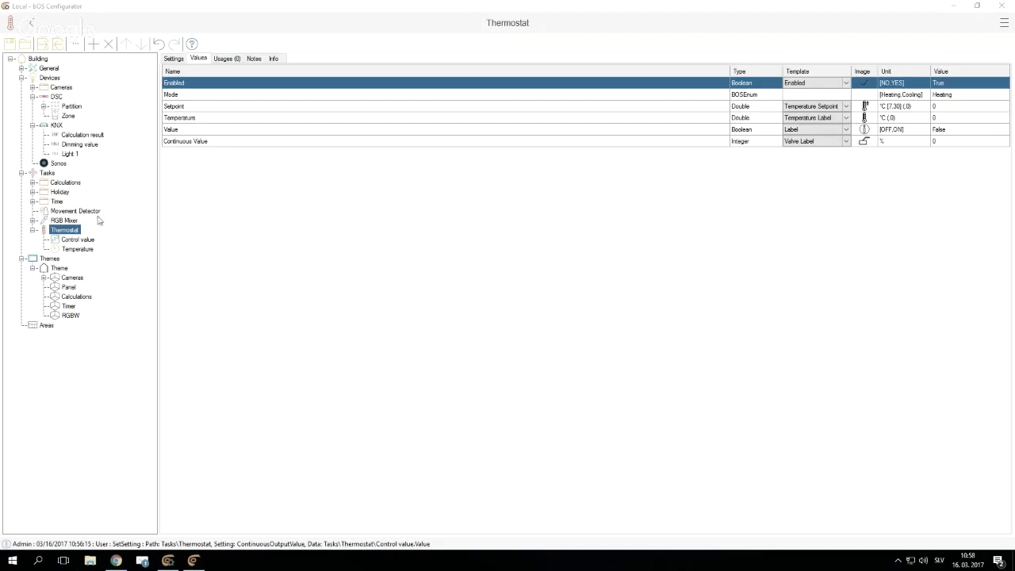
Step: Start adding a new object under the KNX device
{"action": "left_click", "coordinate": [56, 127]}
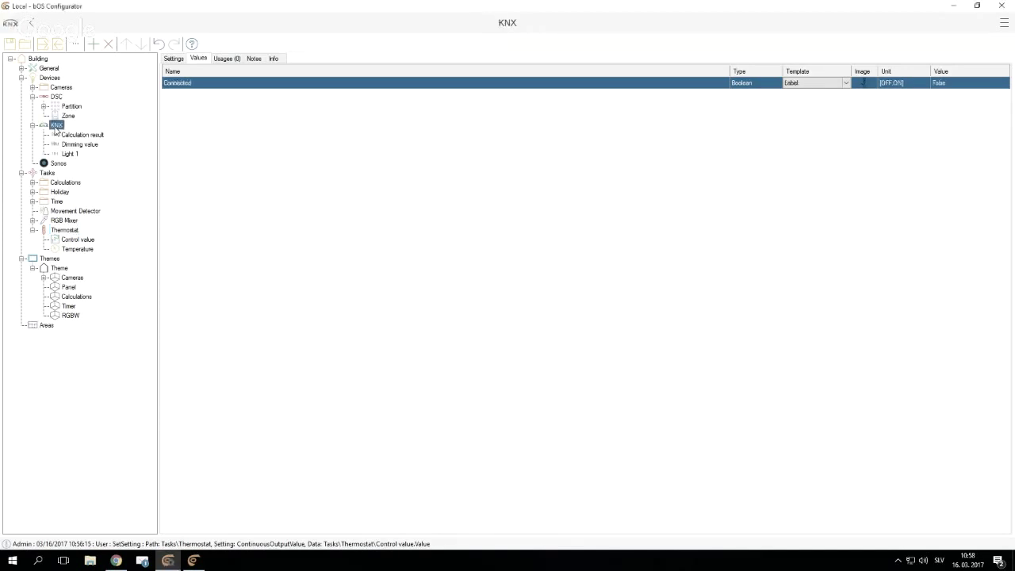
{"action": "right_click", "coordinate": [57, 126]}
{"action": "left_click", "coordinate": [85, 135]}
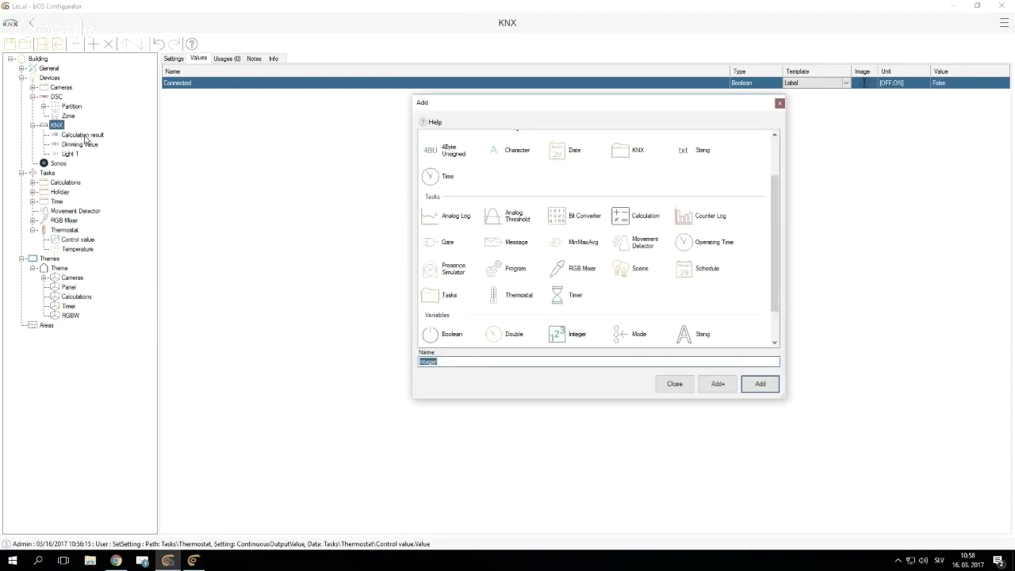
{"action": "scroll", "coordinate": [557, 244], "scroll_direction": "up", "scroll_amount": 2}
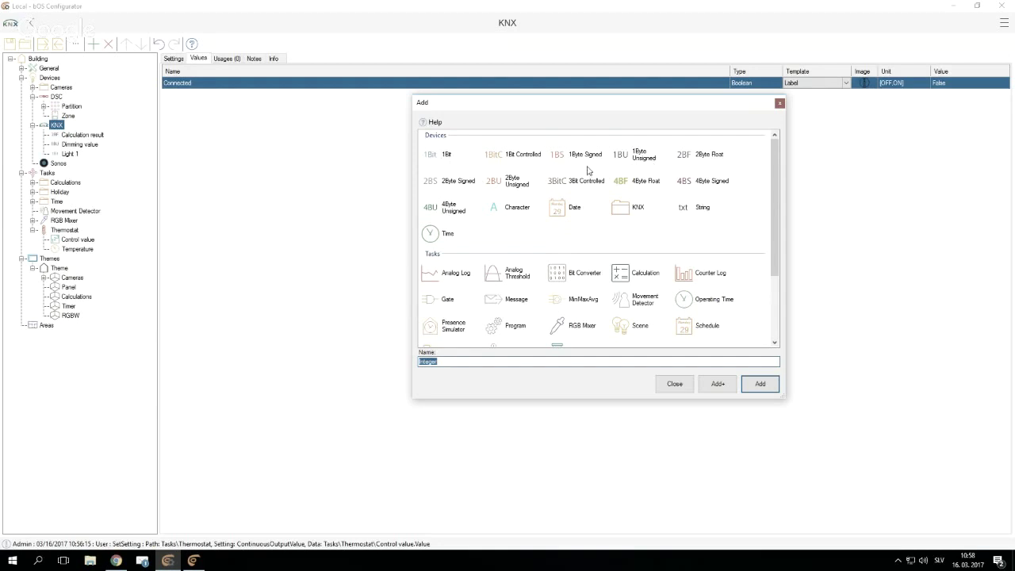
{"action": "left_click", "coordinate": [426, 154]}
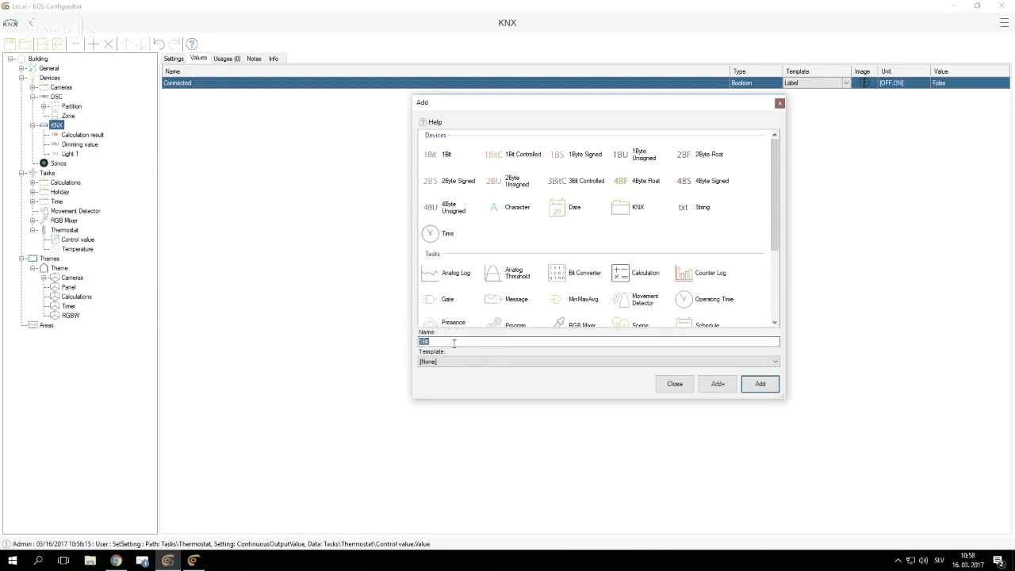
{"action": "left_click", "coordinate": [454, 343]}
{"action": "key", "text": "BackSpace"}
{"action": "key", "text": "BackSpace"}
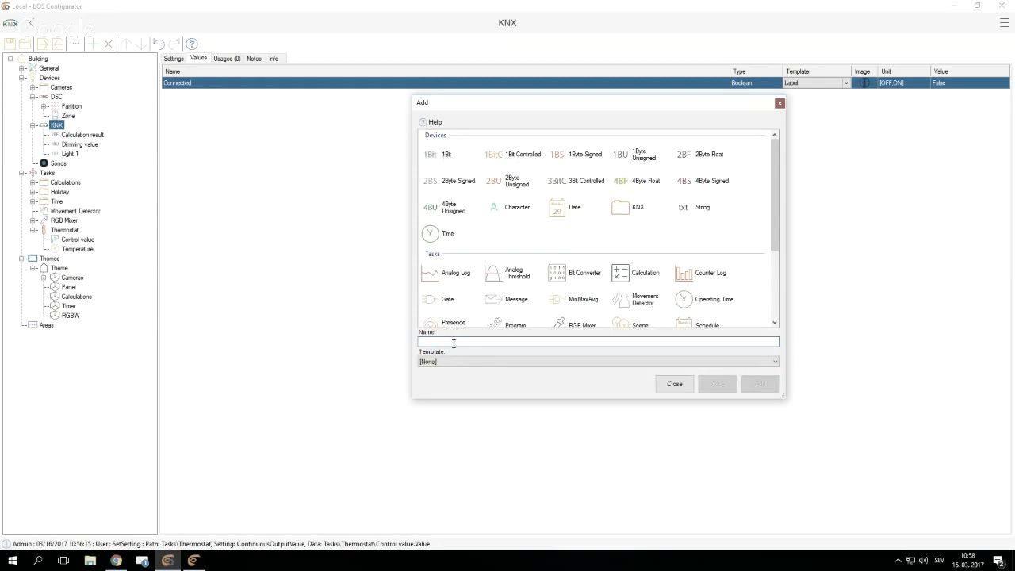
{"action": "type", "text": "Pulse"}
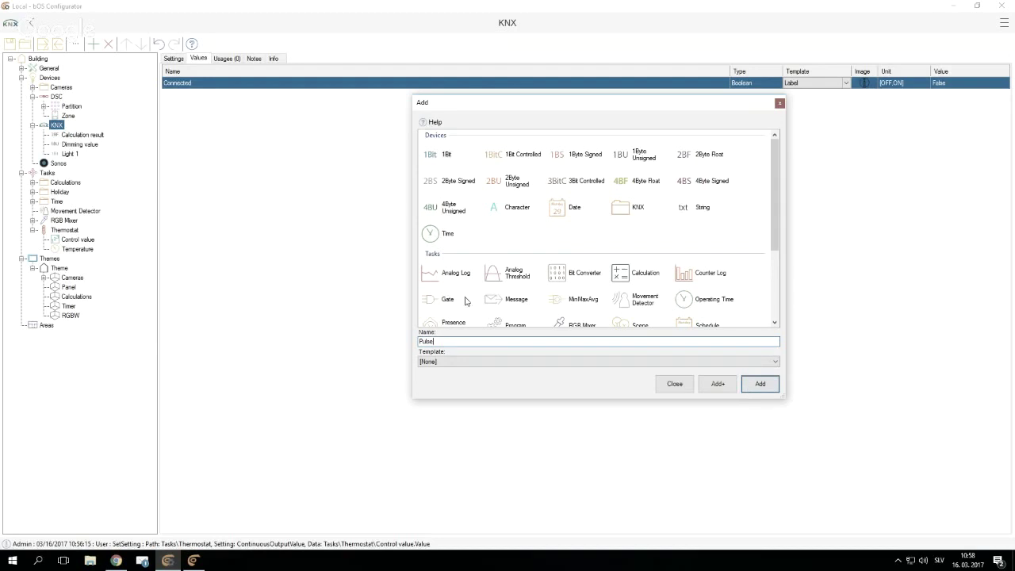
{"action": "left_click_drag", "start_coordinate": [435, 340], "coordinate": [409, 338]}
{"action": "key", "text": "BackSpace"}
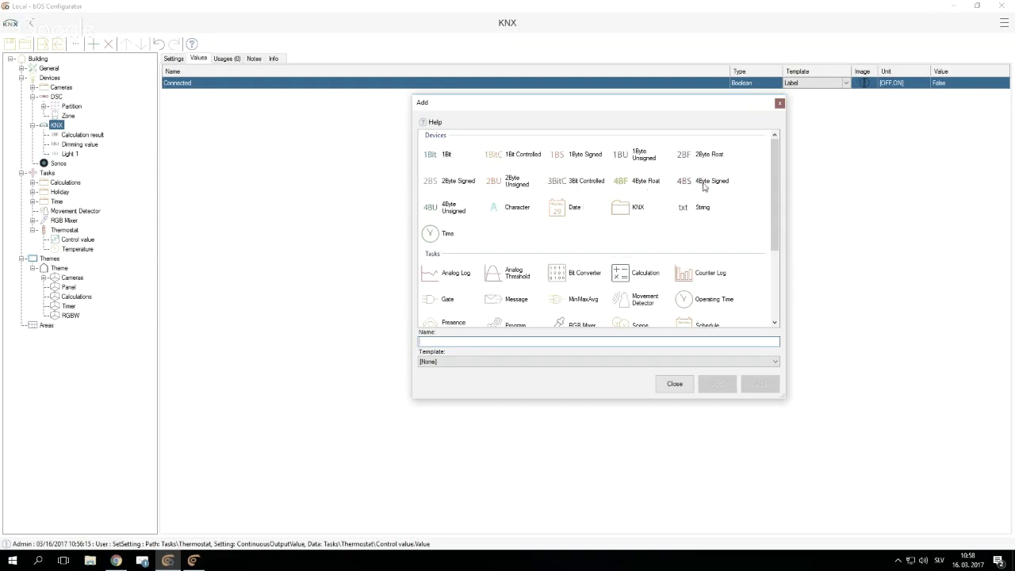
Step: Add a 4Byte Unsigned object named "Counter" under the KNX device
{"action": "left_click", "coordinate": [456, 211]}
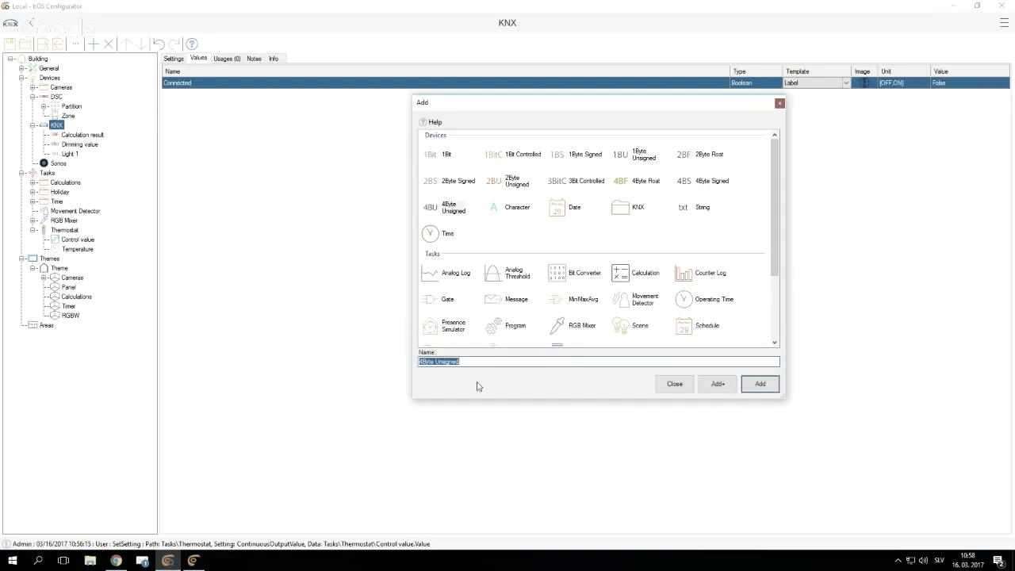
{"action": "type", "text": "Counter"}
{"action": "key", "text": "Return"}
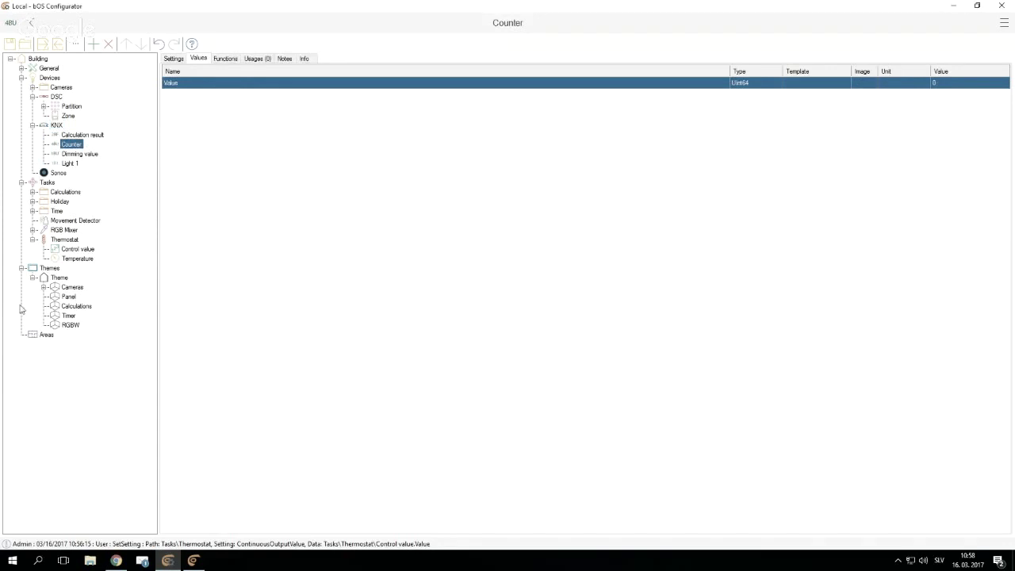
Step: Add a Counter Log task with its default name directly under Tasks
{"action": "left_click", "coordinate": [48, 183]}
{"action": "key", "text": "Insert"}
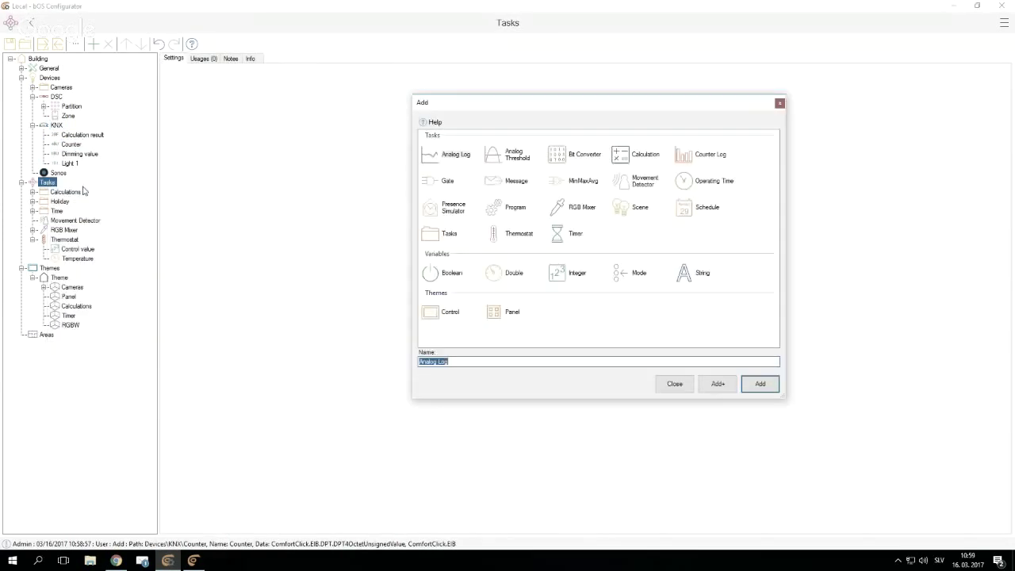
{"action": "left_click", "coordinate": [684, 156]}
{"action": "left_click", "coordinate": [759, 384]}
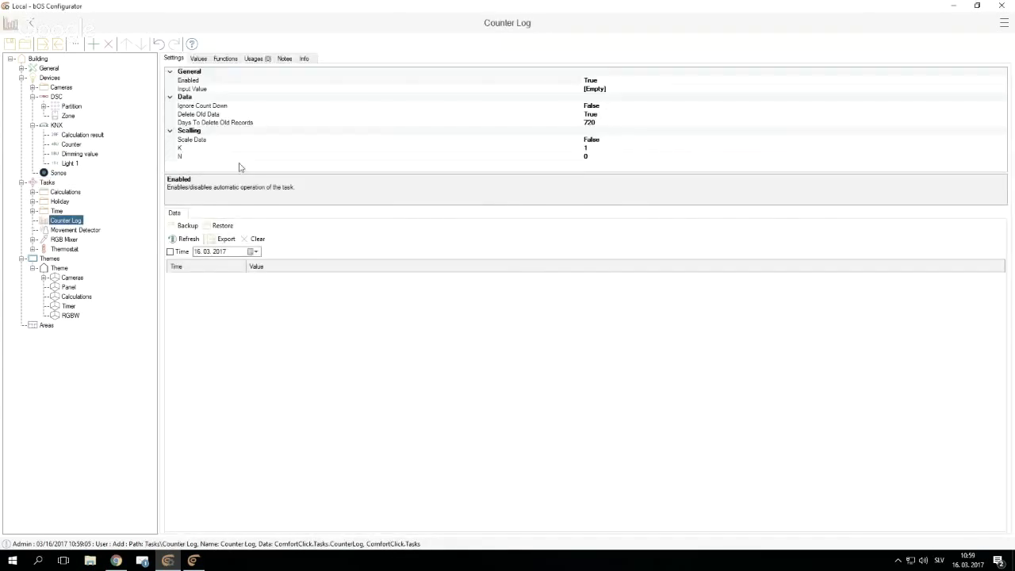
Step: Link the Counter Log's Input Value to the Value of the KNX Counter object
{"action": "left_click", "coordinate": [650, 89]}
{"action": "left_click", "coordinate": [1002, 88]}
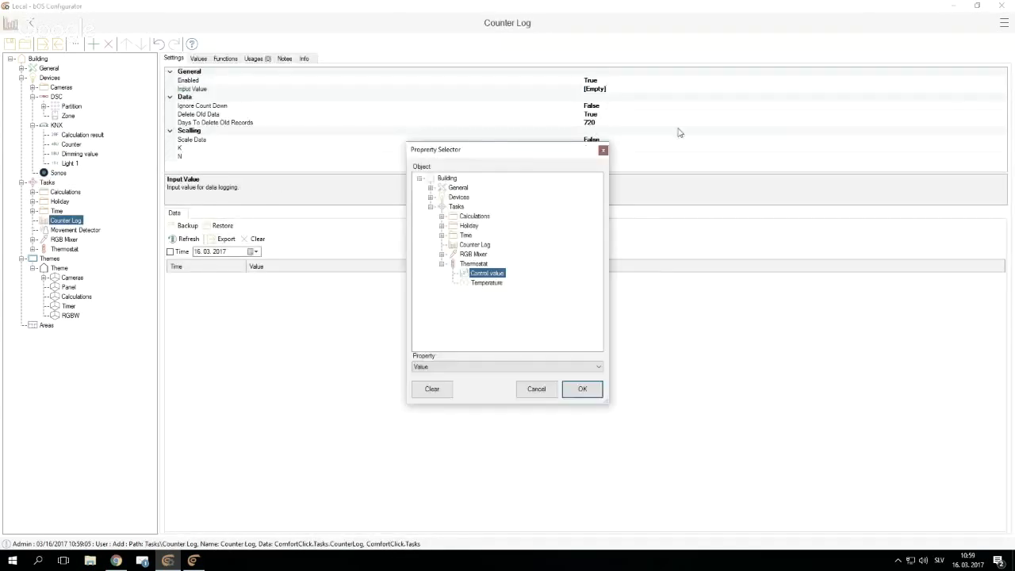
{"action": "left_click", "coordinate": [430, 197]}
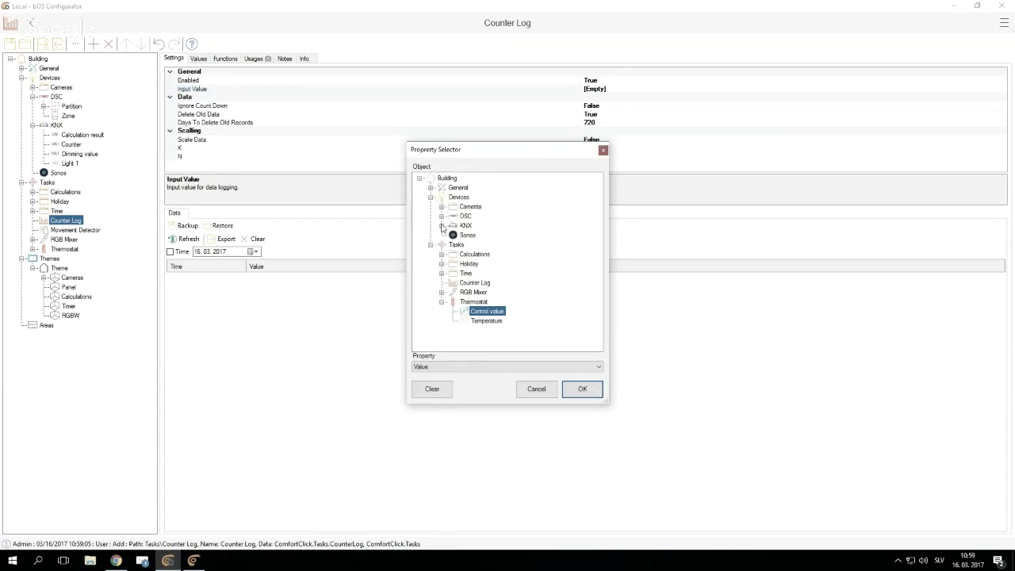
{"action": "left_click", "coordinate": [441, 226]}
{"action": "left_click", "coordinate": [481, 245]}
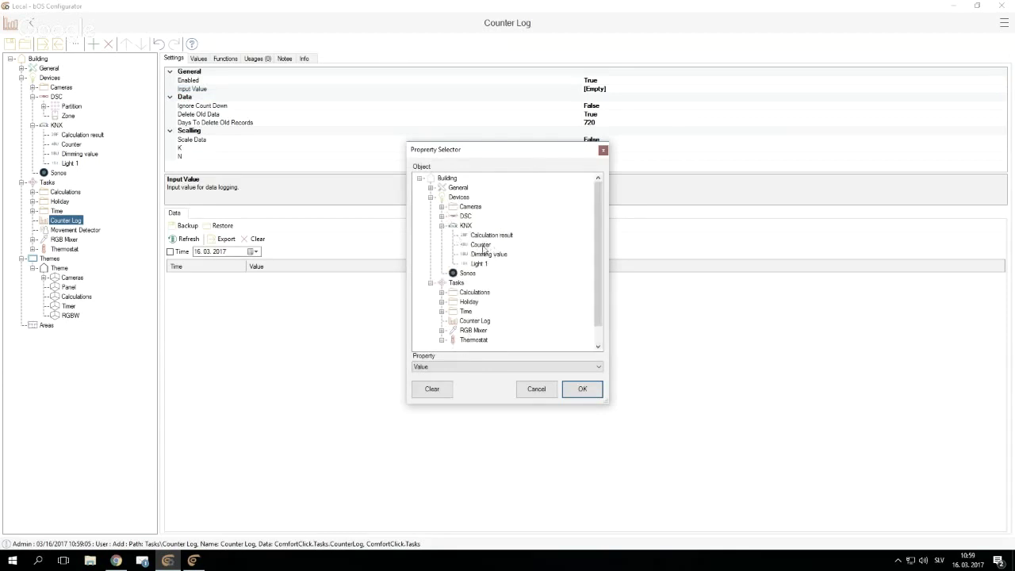
{"action": "left_click", "coordinate": [577, 389]}
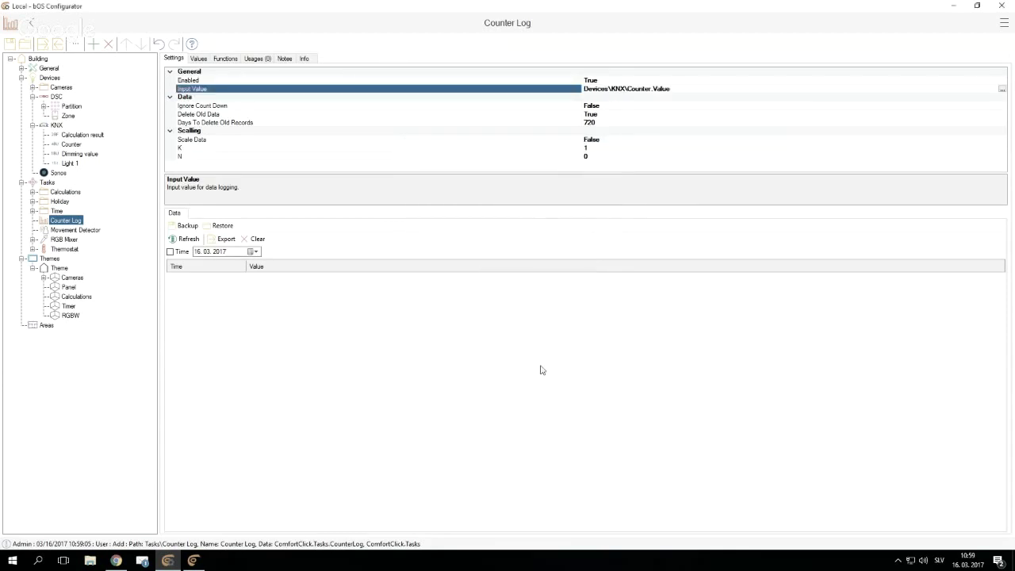
Step: Turn on Scale Data for the Counter Log and set its K factor to 100
{"action": "left_click", "coordinate": [573, 141]}
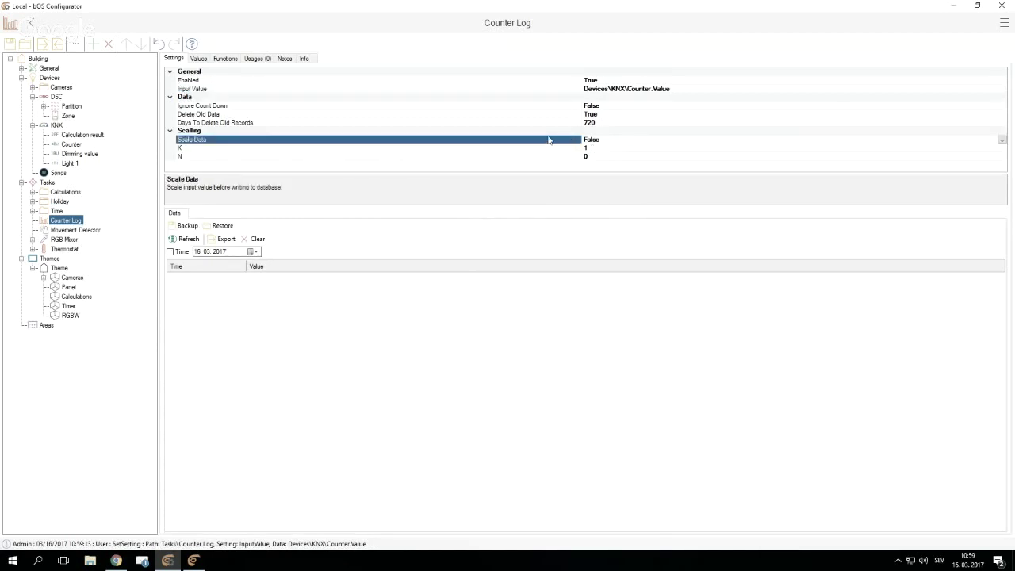
{"action": "double_click", "coordinate": [553, 141]}
{"action": "left_click", "coordinate": [605, 149]}
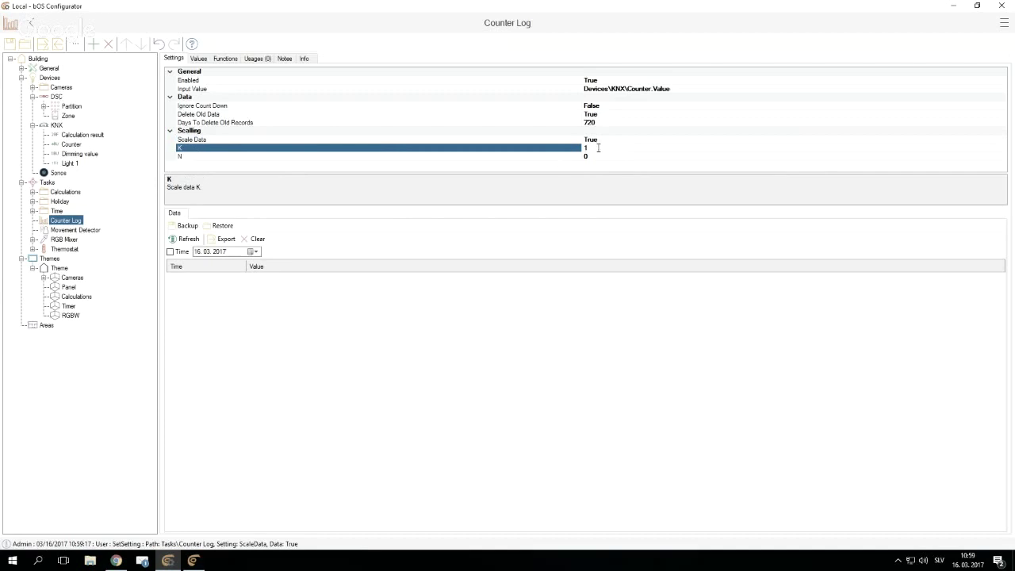
{"action": "left_click_drag", "start_coordinate": [597, 148], "coordinate": [550, 150]}
{"action": "type", "text": "100"}
{"action": "left_click", "coordinate": [365, 330]}
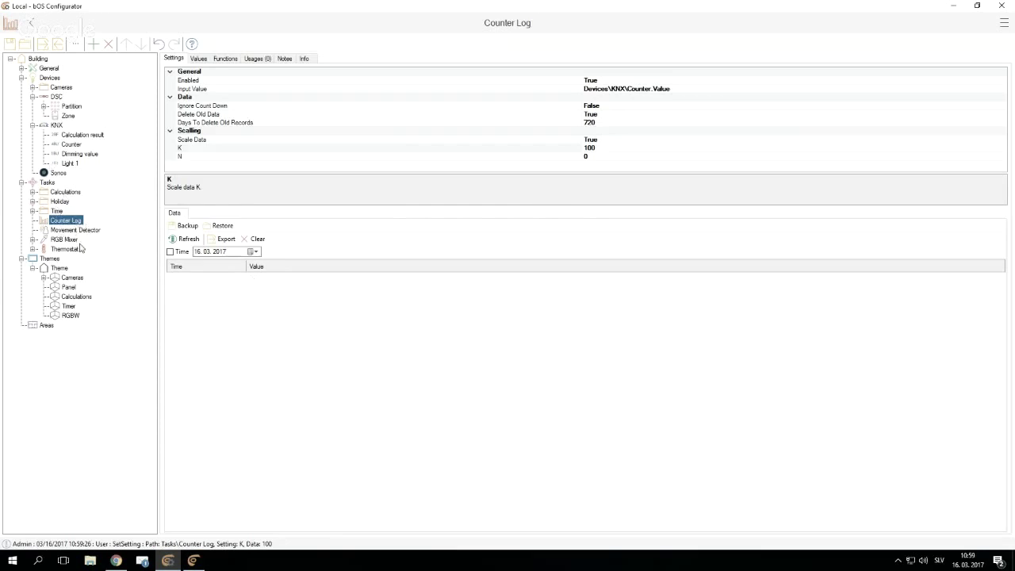
Step: Add a second frame with default settings to the RGBW panel of the theme
{"action": "left_click", "coordinate": [70, 315]}
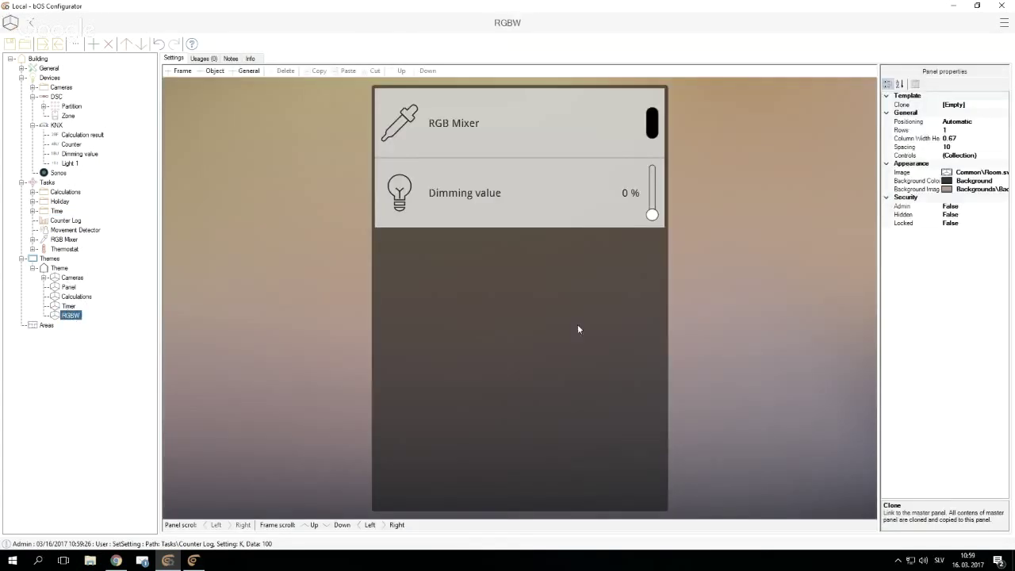
{"action": "left_click", "coordinate": [179, 71]}
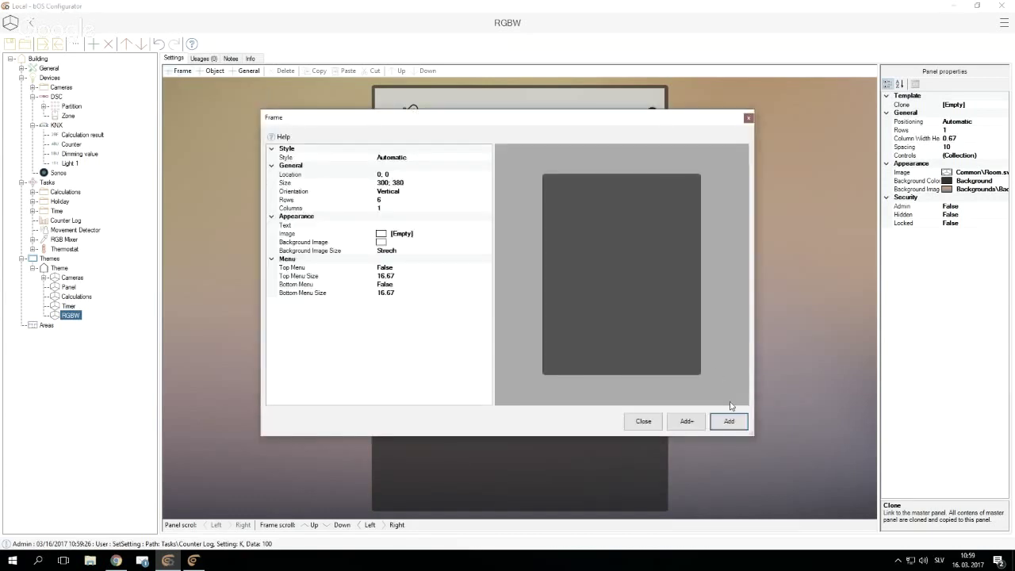
{"action": "left_click", "coordinate": [737, 419]}
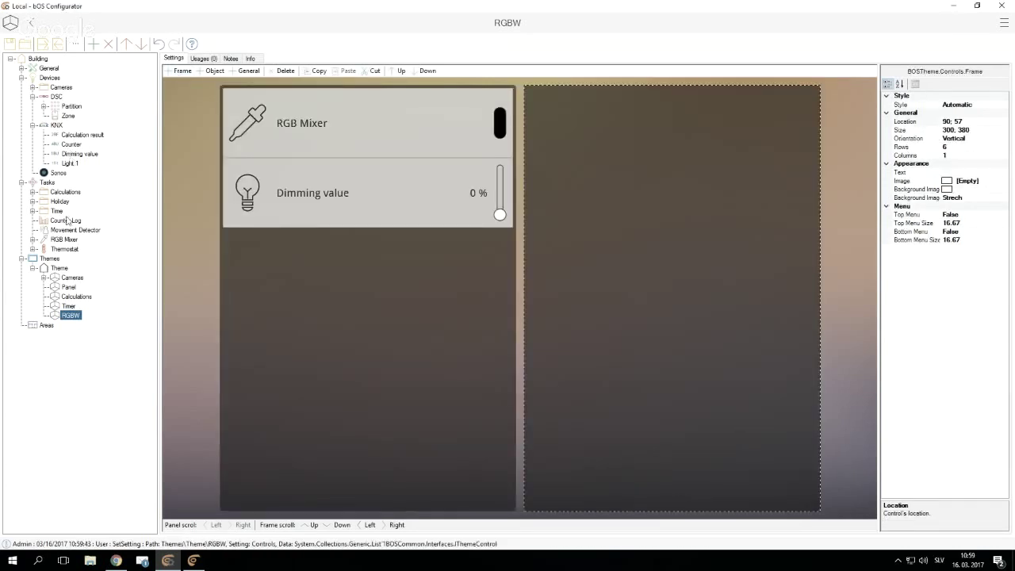
Step: Insert the Counter Log into the new empty frame as a Data Logger graph plot control
{"action": "double_click", "coordinate": [668, 256]}
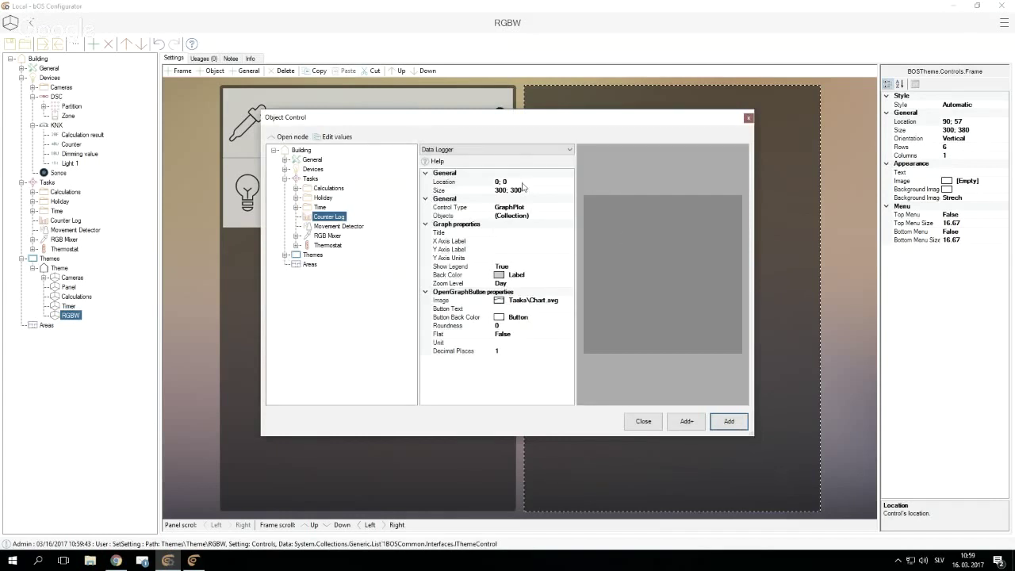
{"action": "left_click", "coordinate": [524, 150]}
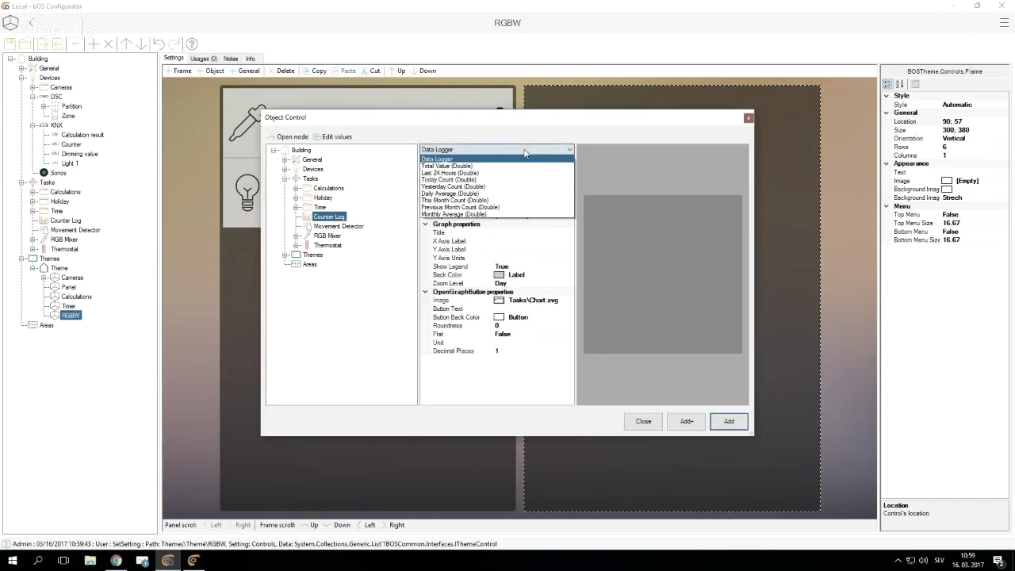
{"action": "left_click", "coordinate": [471, 152]}
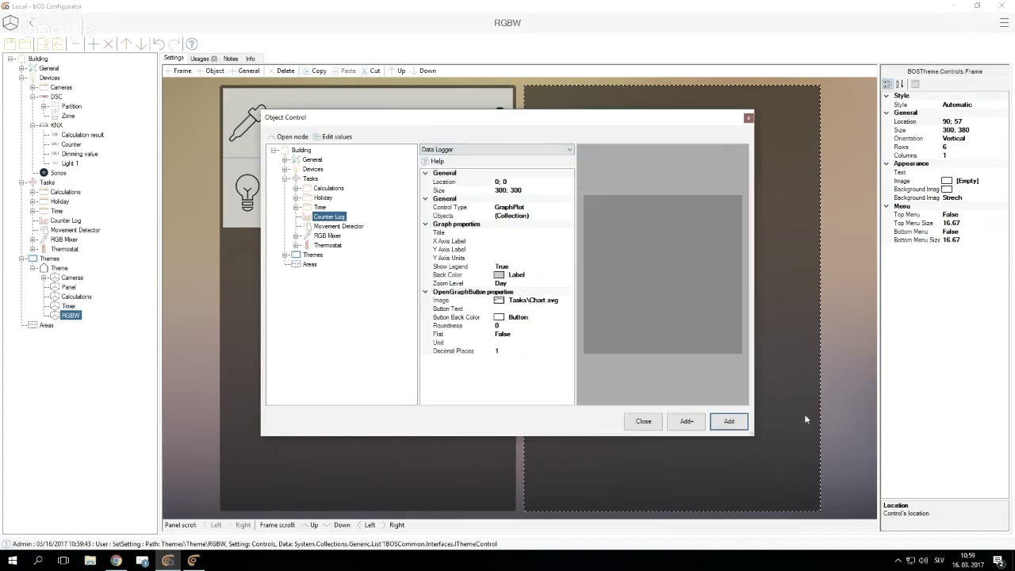
{"action": "left_click", "coordinate": [728, 421]}
Step: Set the number of rows in the Counter Log graph's frame to 2
{"action": "left_click", "coordinate": [697, 160]}
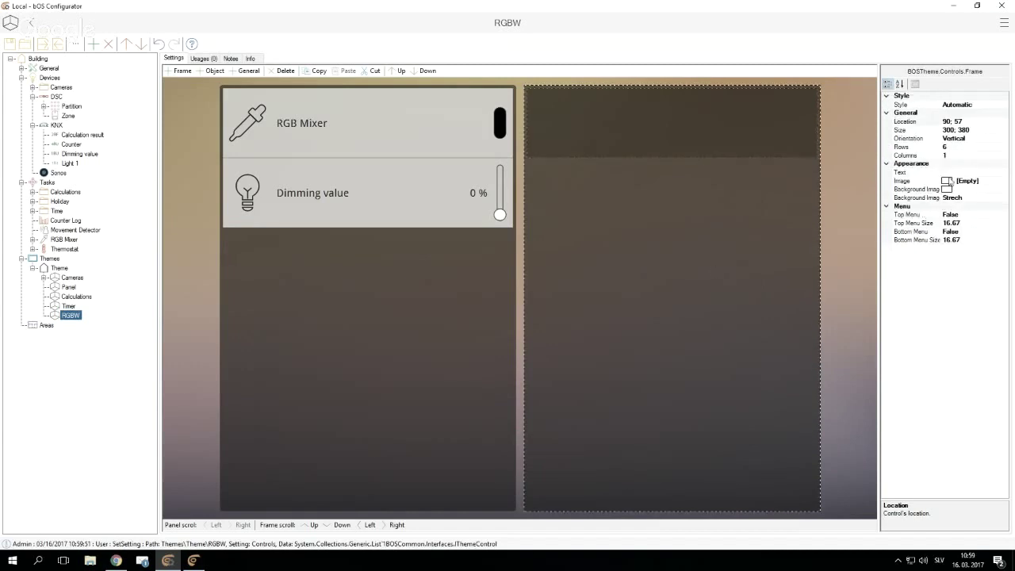
{"action": "left_click", "coordinate": [951, 146]}
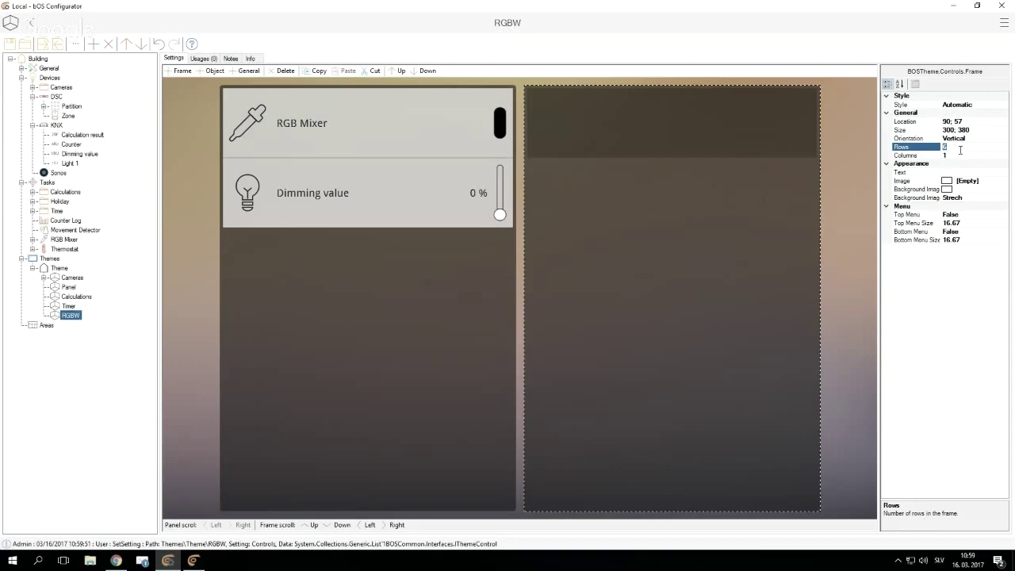
{"action": "type", "text": "2"}
{"action": "left_click", "coordinate": [729, 295]}
{"action": "left_click", "coordinate": [655, 357]}
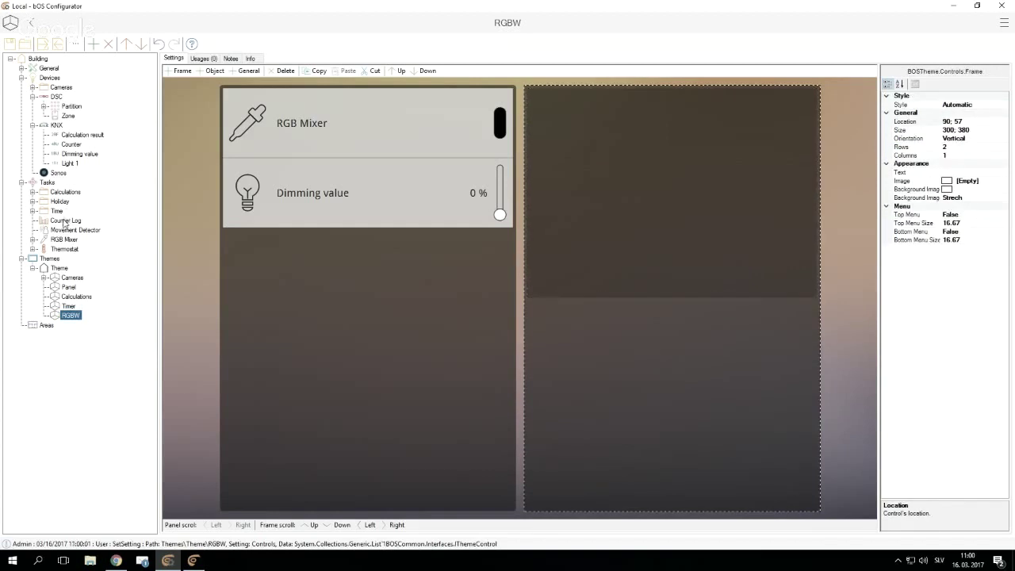
Step: Add the Counter Log's Last 24 Hours value as a label control below the graph in the same frame
{"action": "left_click_drag", "start_coordinate": [64, 222], "coordinate": [572, 306]}
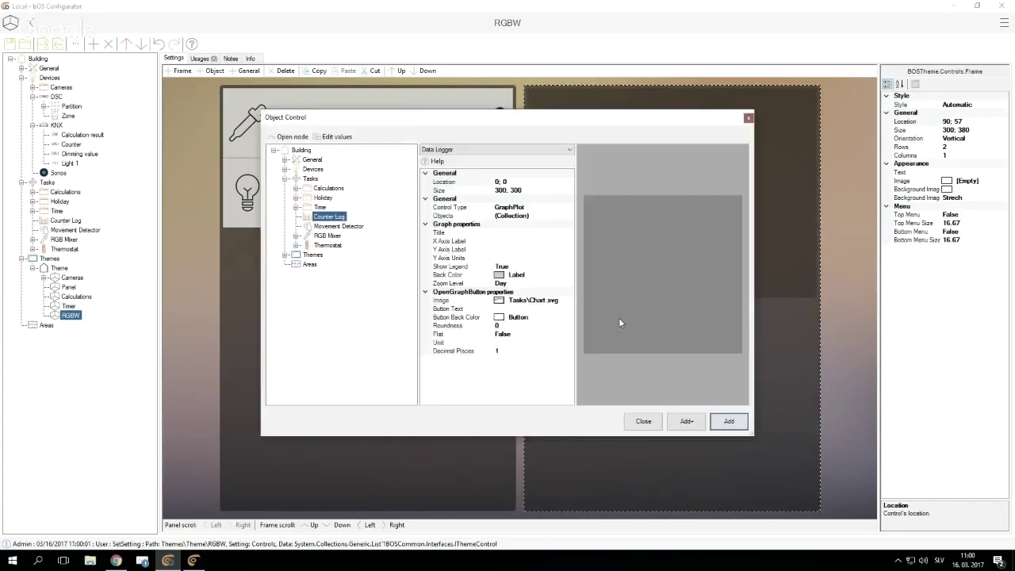
{"action": "left_click", "coordinate": [459, 150]}
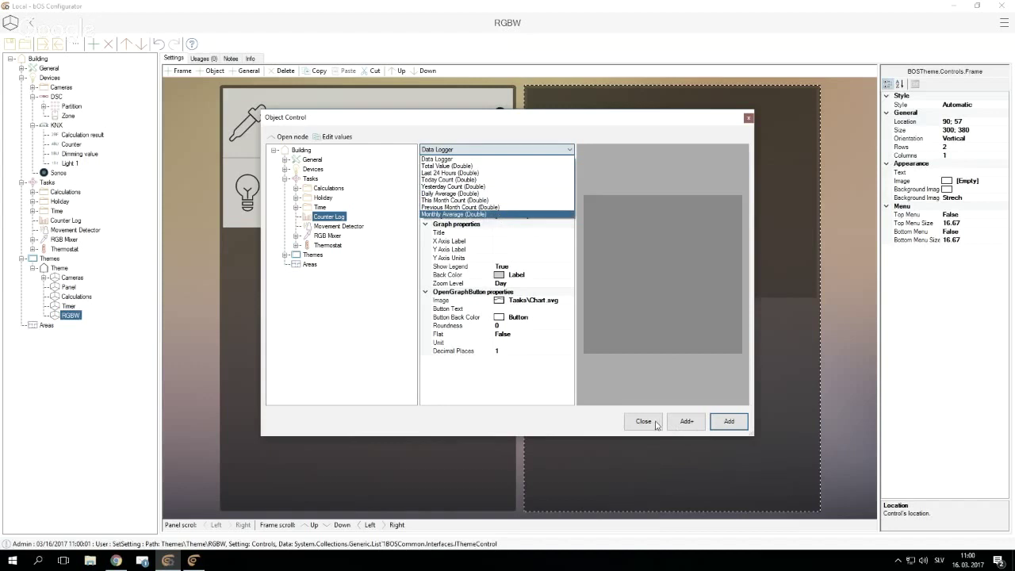
{"action": "left_click", "coordinate": [460, 172]}
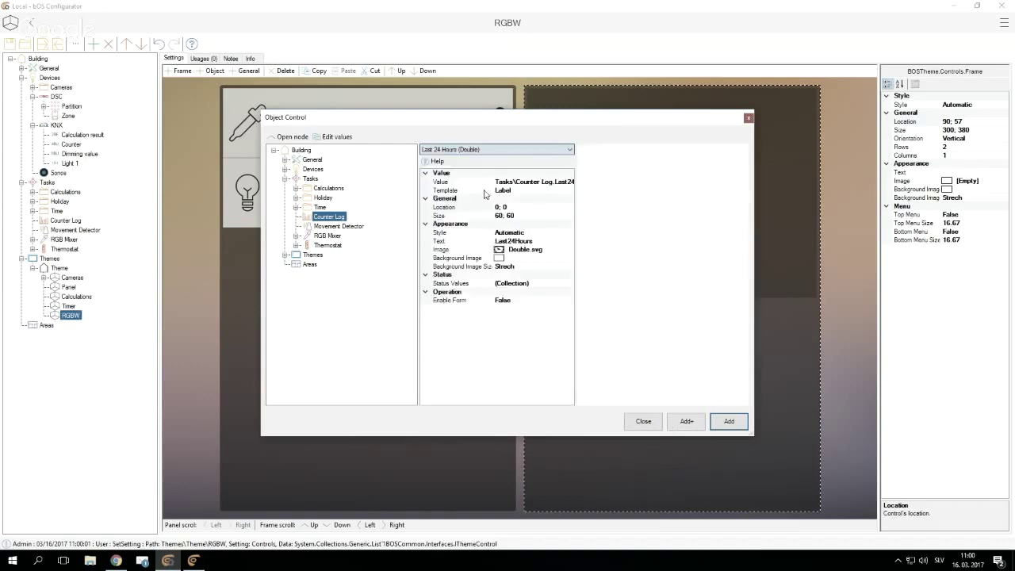
{"action": "left_click", "coordinate": [728, 421]}
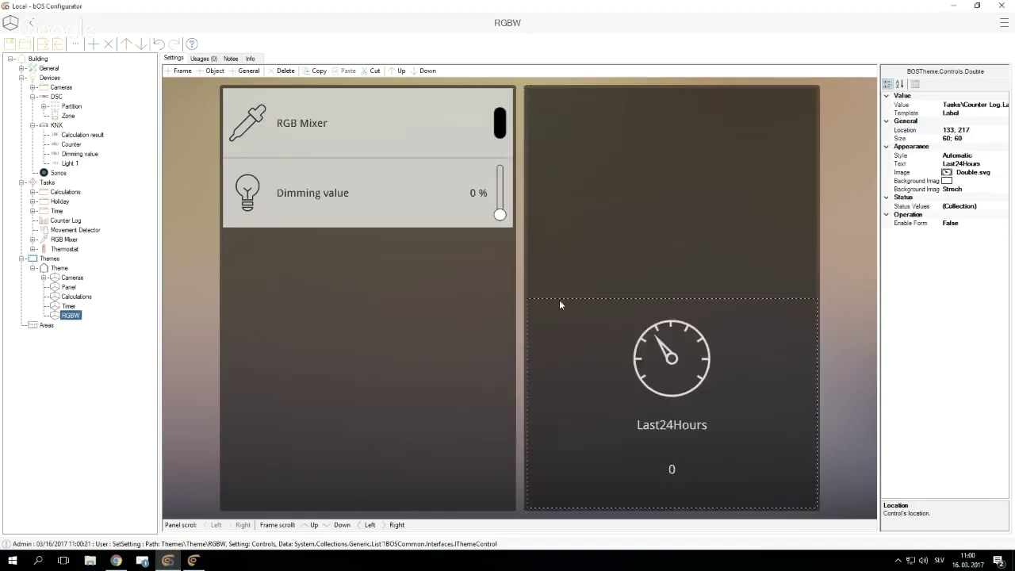